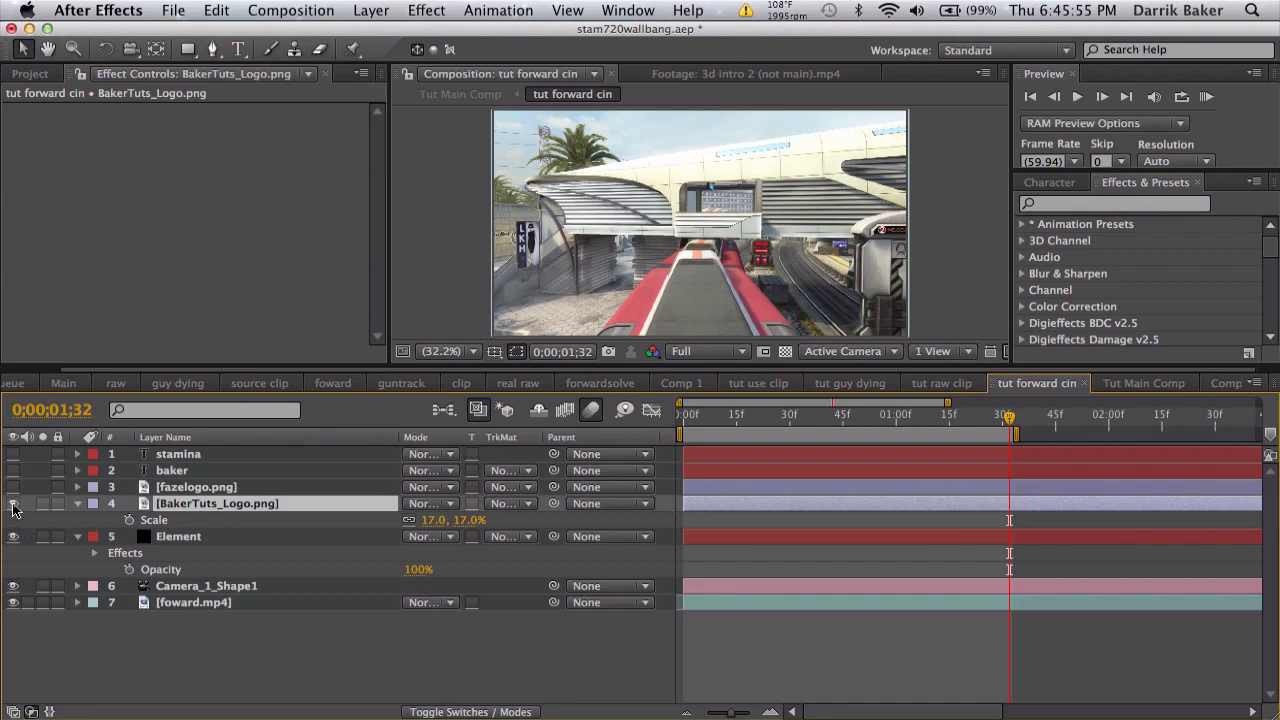
# Auto-trace the BakerTuts_Logo.png layer into masks from the Alpha channel of the current frame, and hide the layer.
pyautogui.click(371, 10)
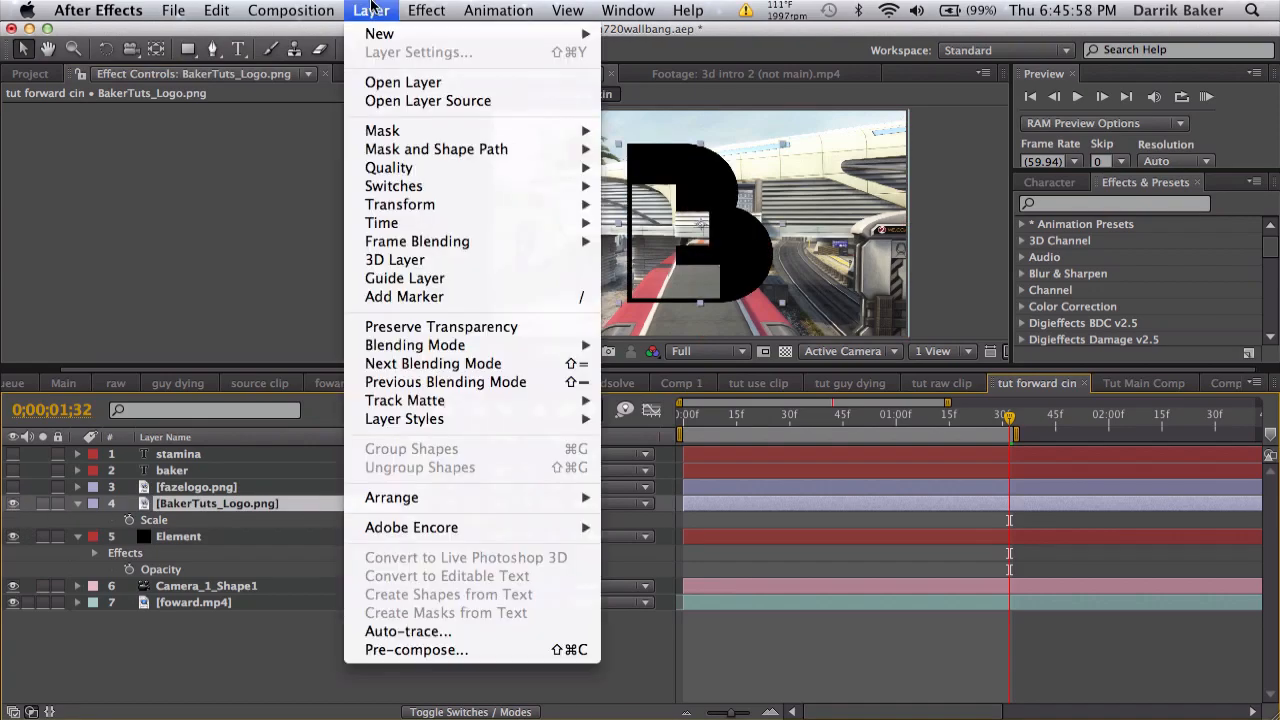
pyautogui.click(433, 632)
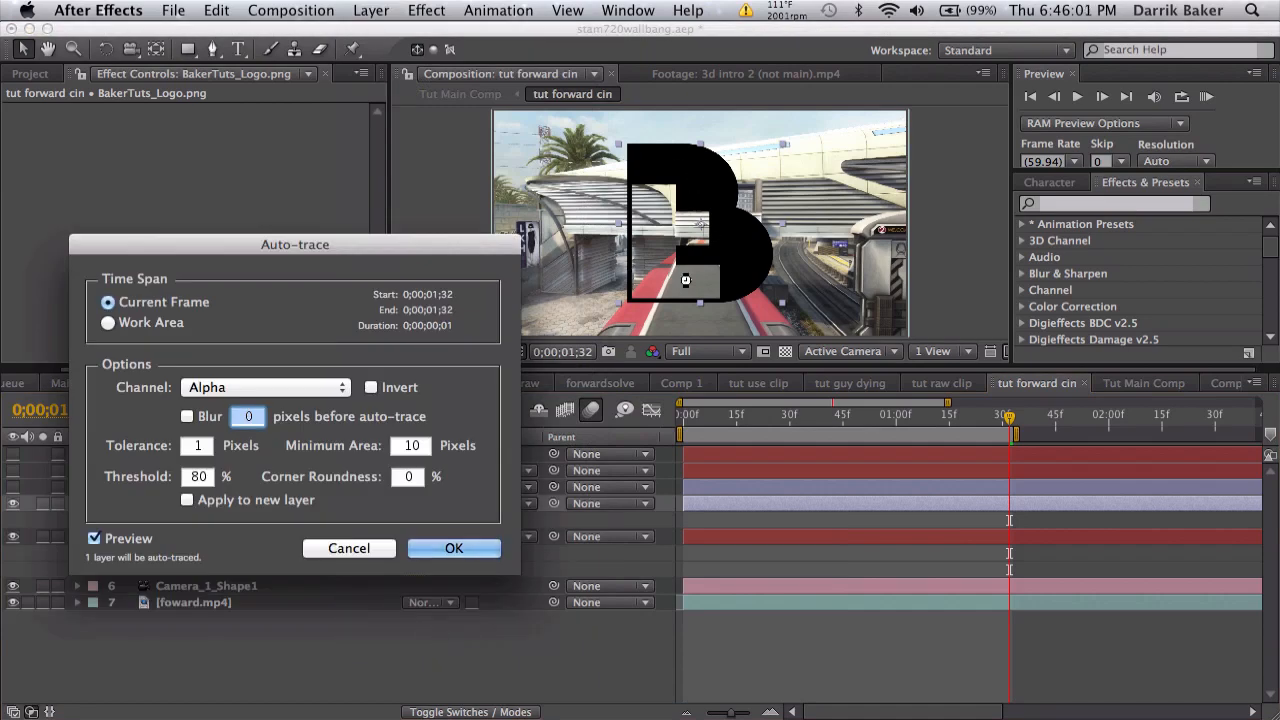
pyautogui.click(308, 388)
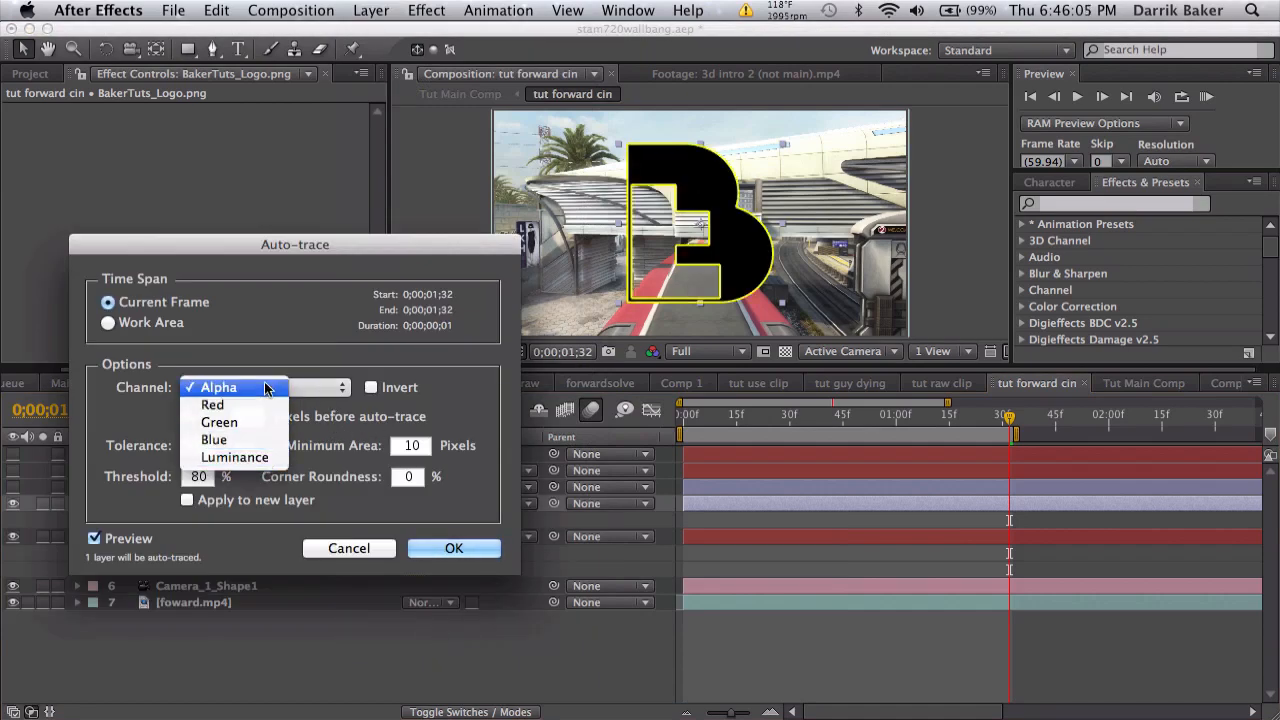
pyautogui.click(265, 388)
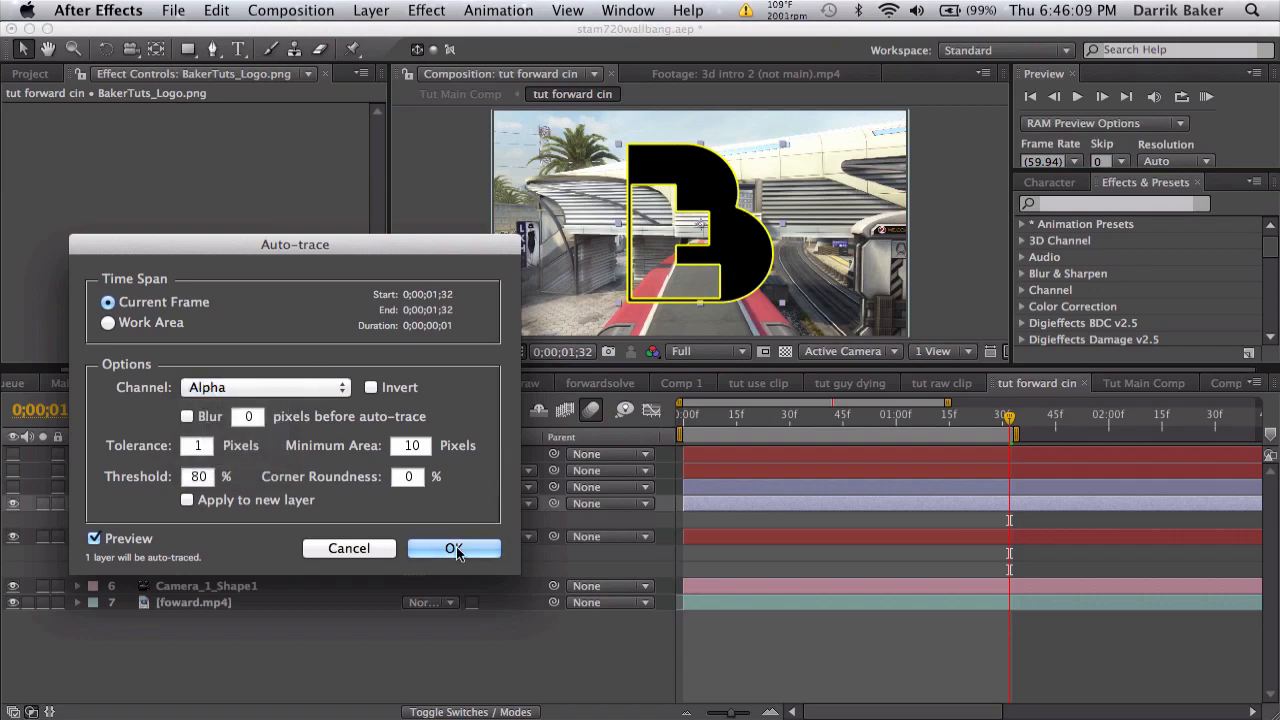
pyautogui.click(455, 548)
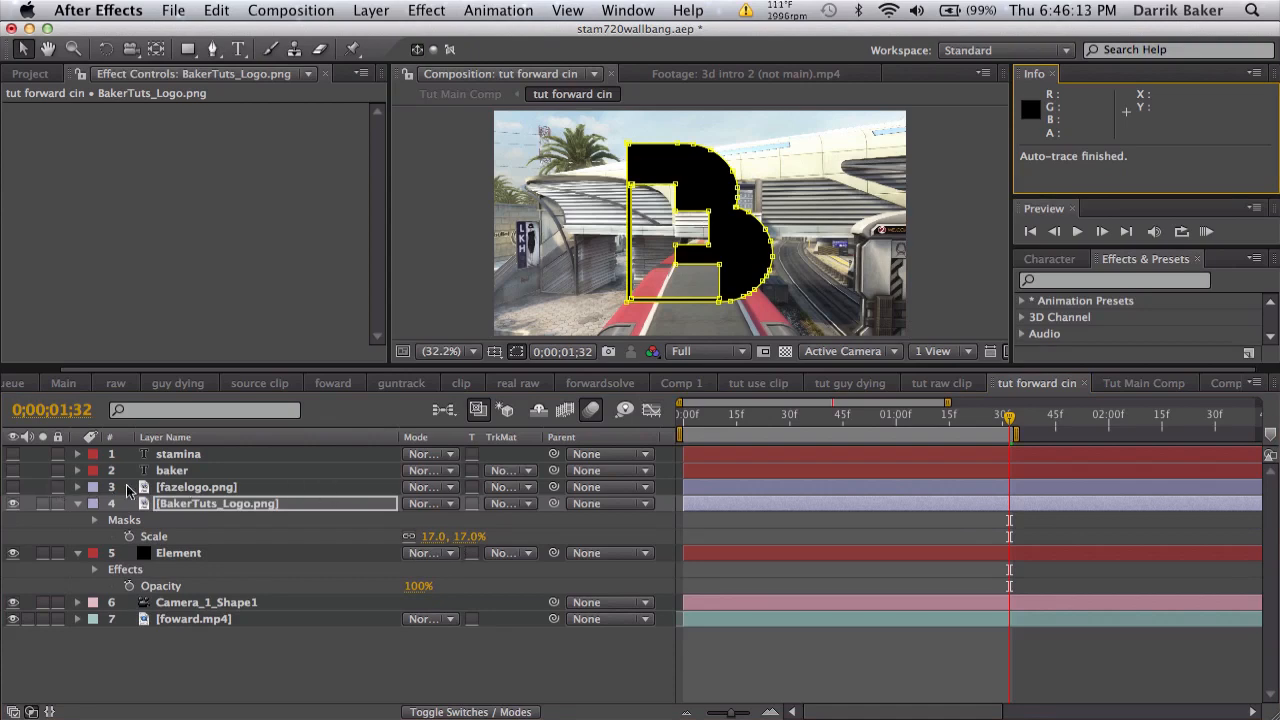
pyautogui.click(172, 488)
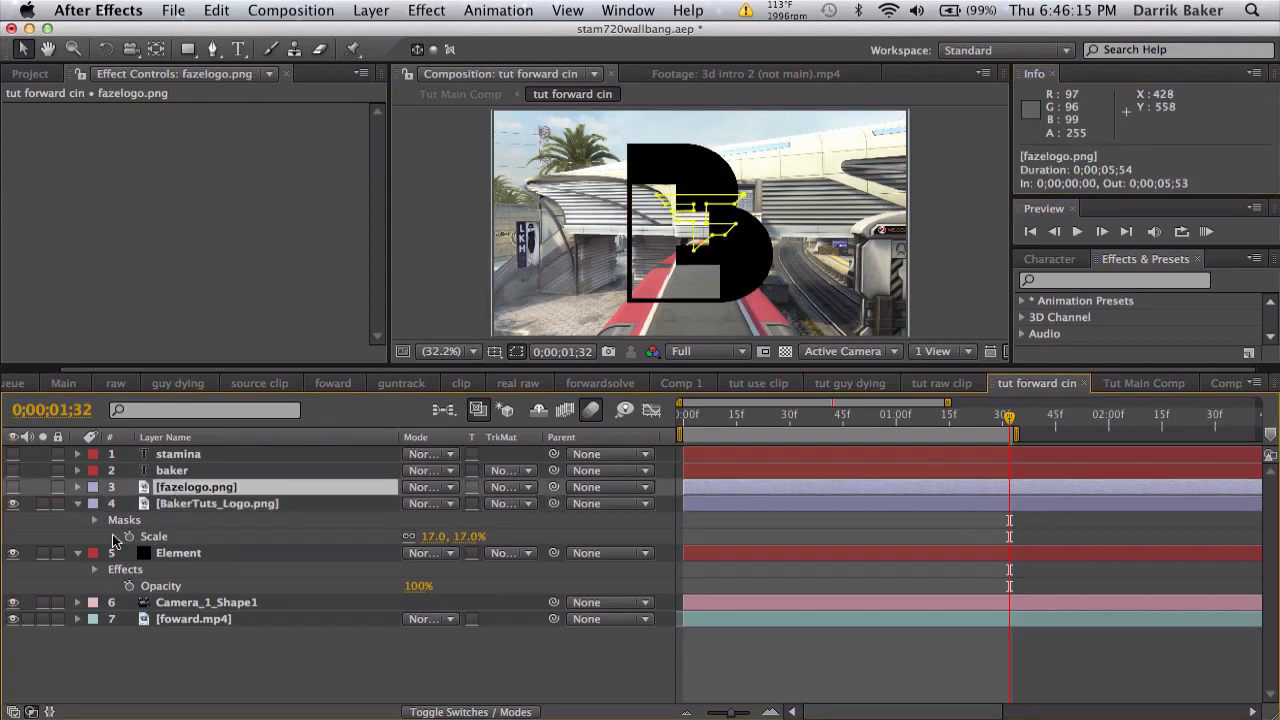
pyautogui.click(198, 505)
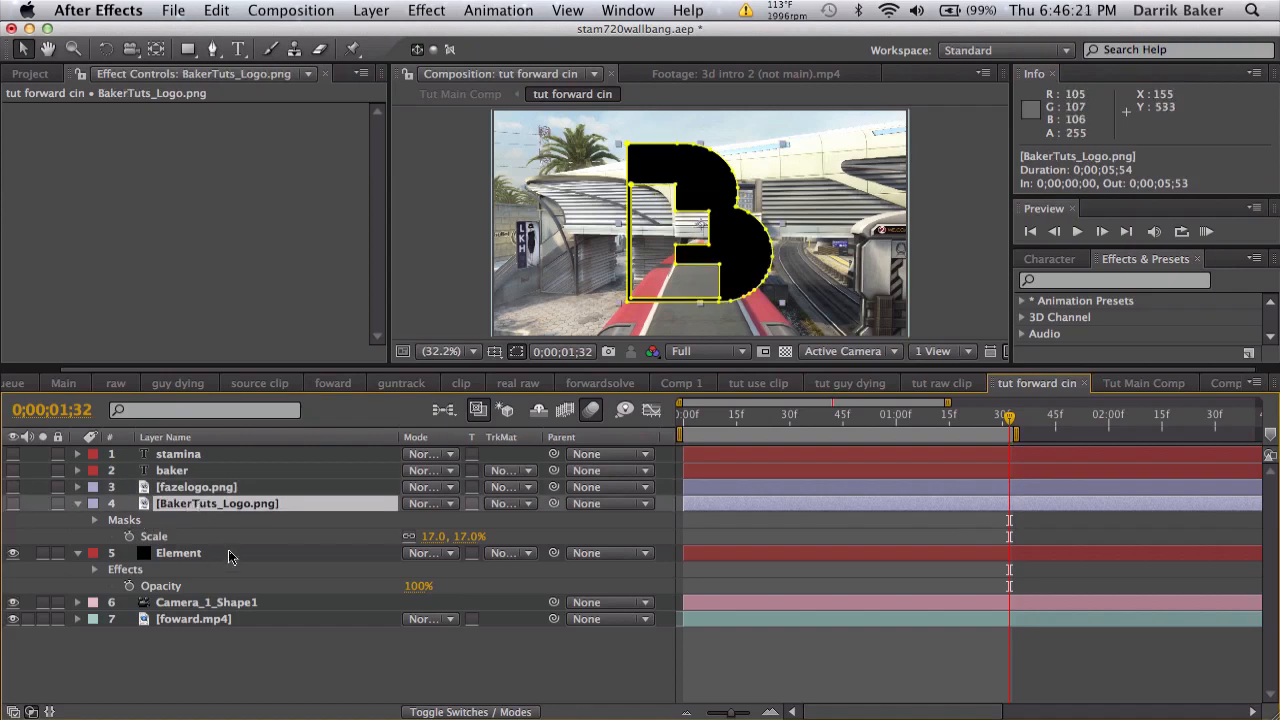
# Open Scene Setup for the Element layer and inspect the extruded B logo from several angles.
pyautogui.click(190, 553)
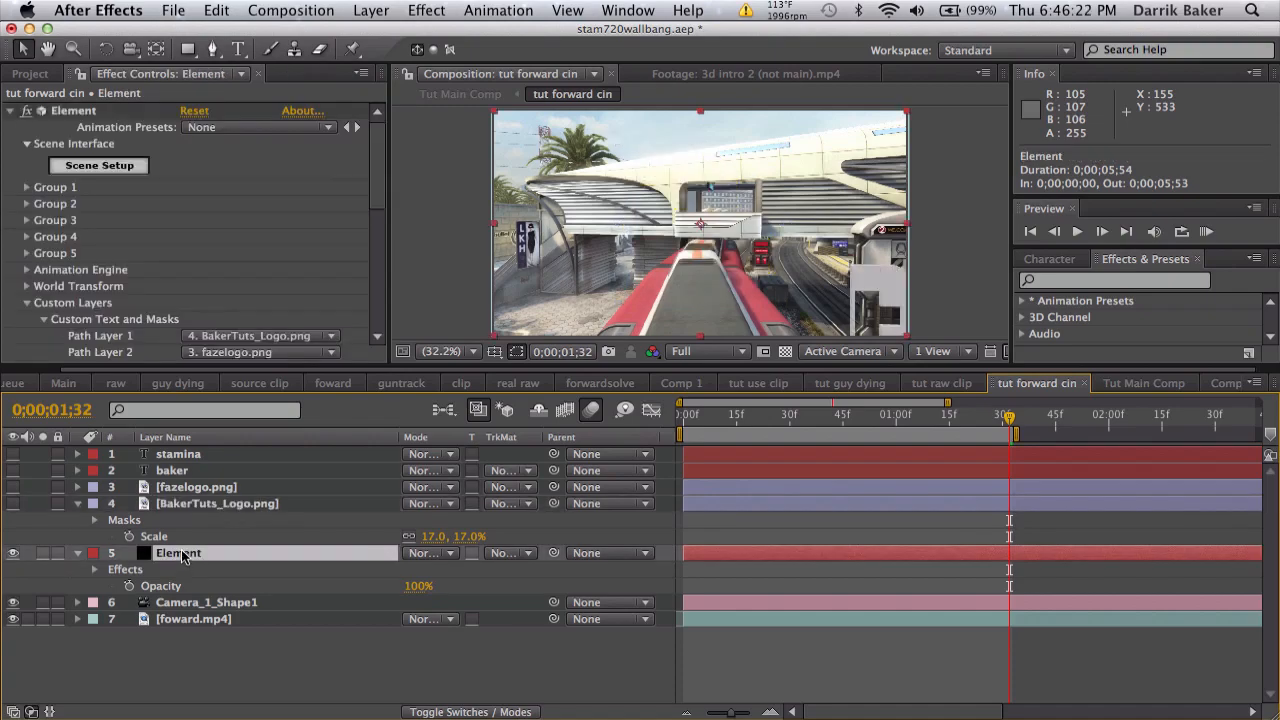
pyautogui.click(115, 170)
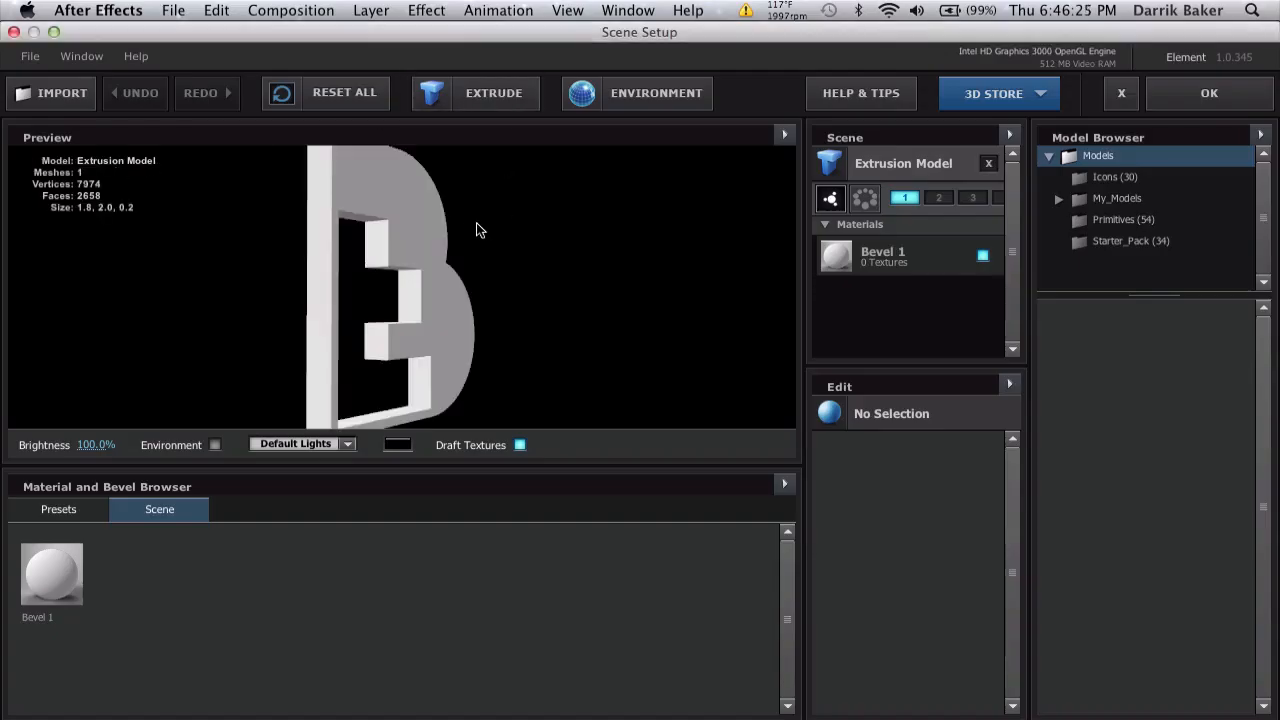
pyautogui.moveTo(476, 222); pyautogui.dragTo(391, 270)
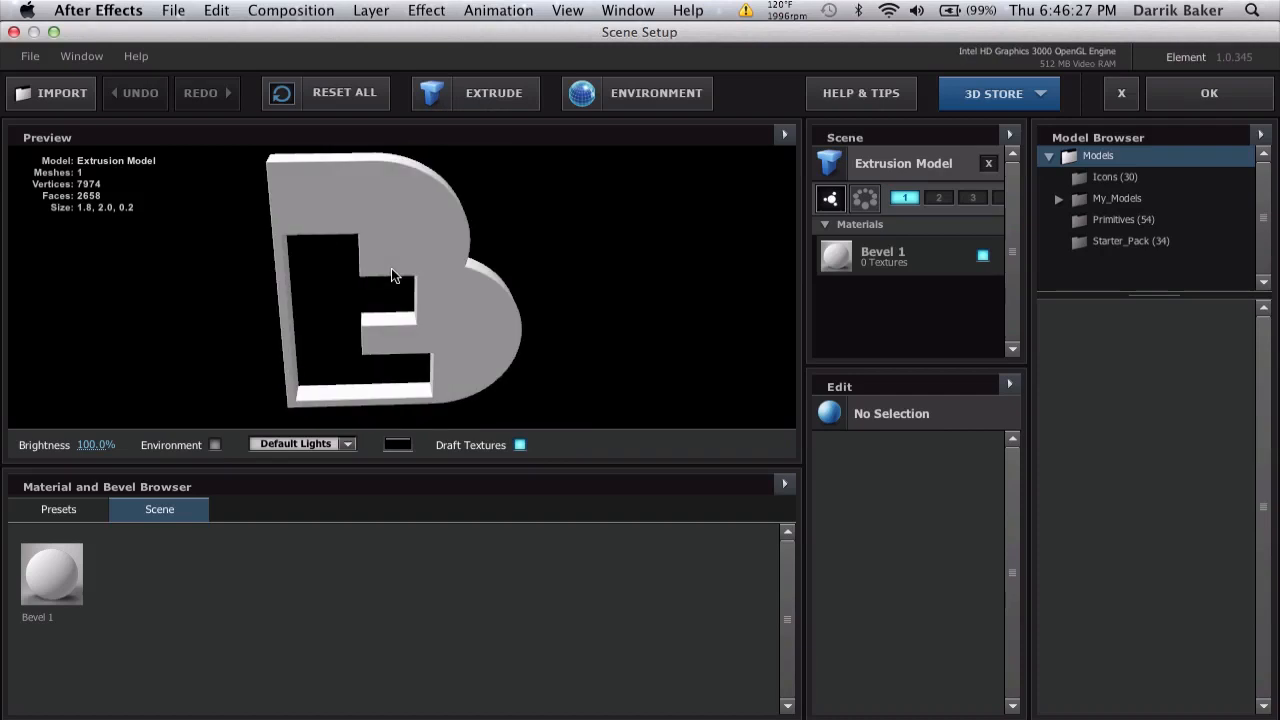
pyautogui.moveTo(303, 294); pyautogui.dragTo(377, 247)
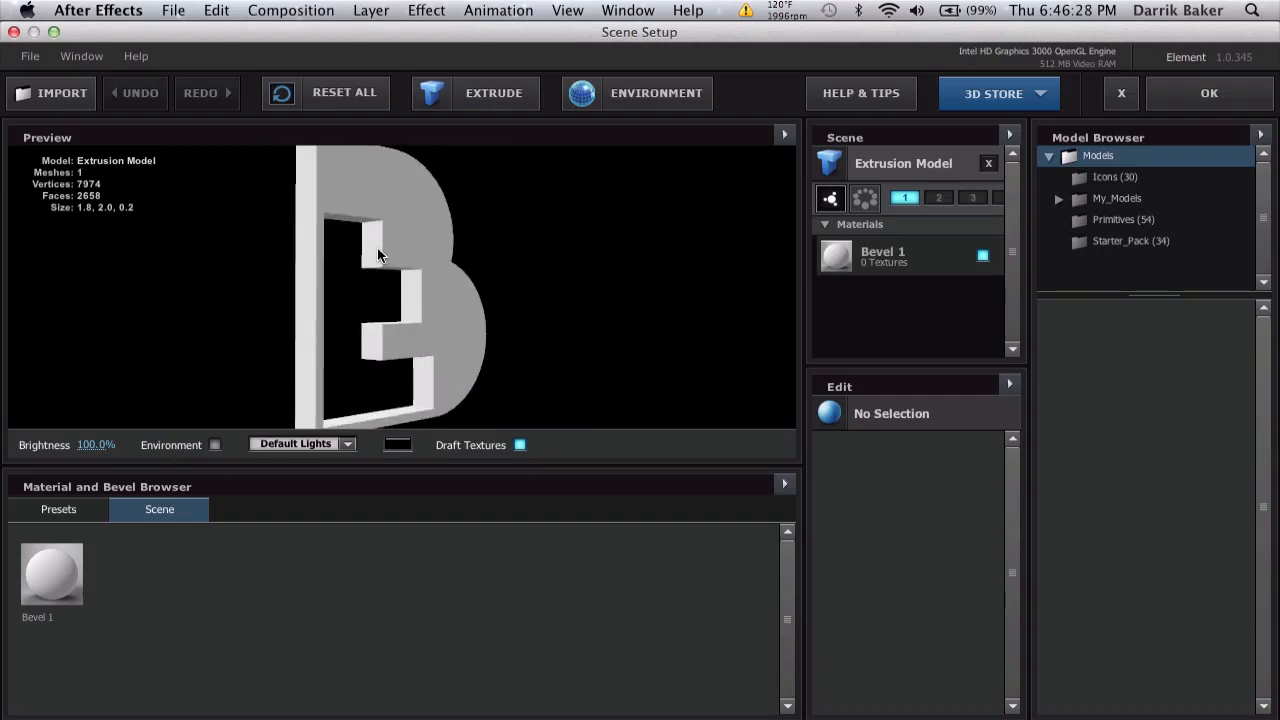
# Apply the Double_Down bevel preset to the extruded B logo and inspect the result.
pyautogui.click(83, 502)
pyautogui.click(109, 534)
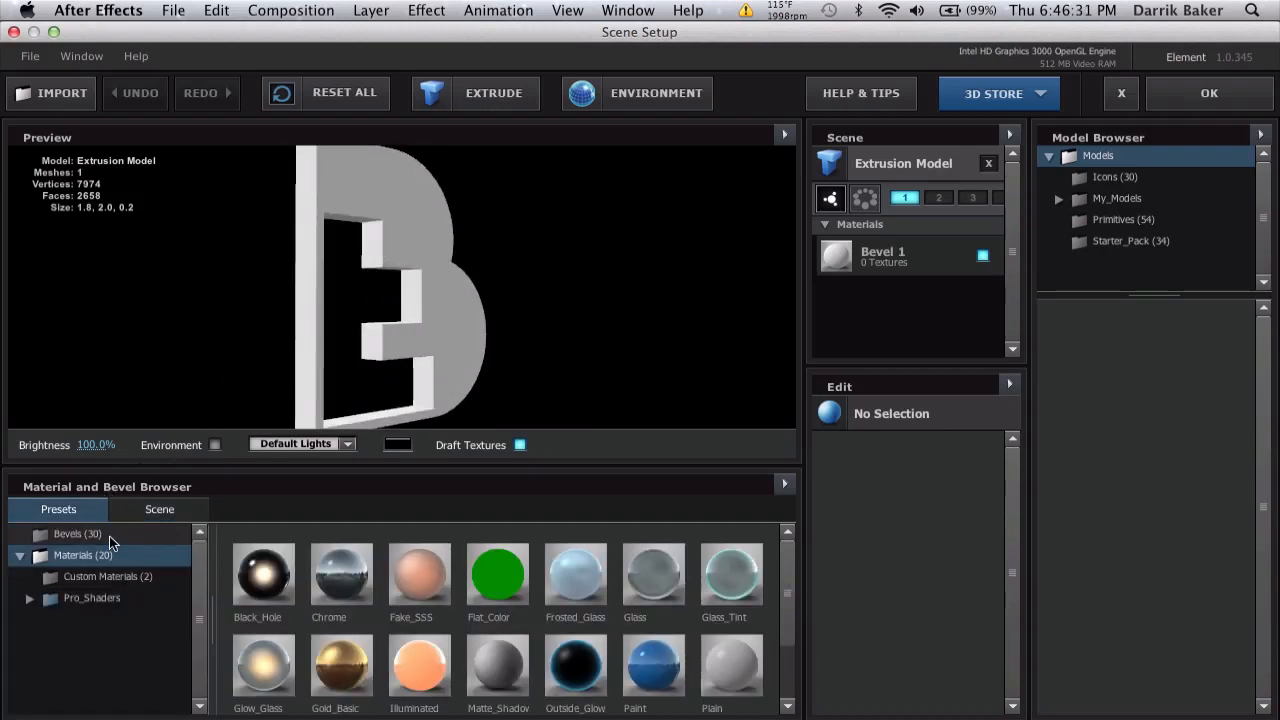
pyautogui.moveTo(690, 665); pyautogui.dragTo(416, 383)
pyautogui.moveTo(527, 349); pyautogui.dragTo(261, 333)
pyautogui.moveTo(508, 355); pyautogui.dragTo(676, 405)
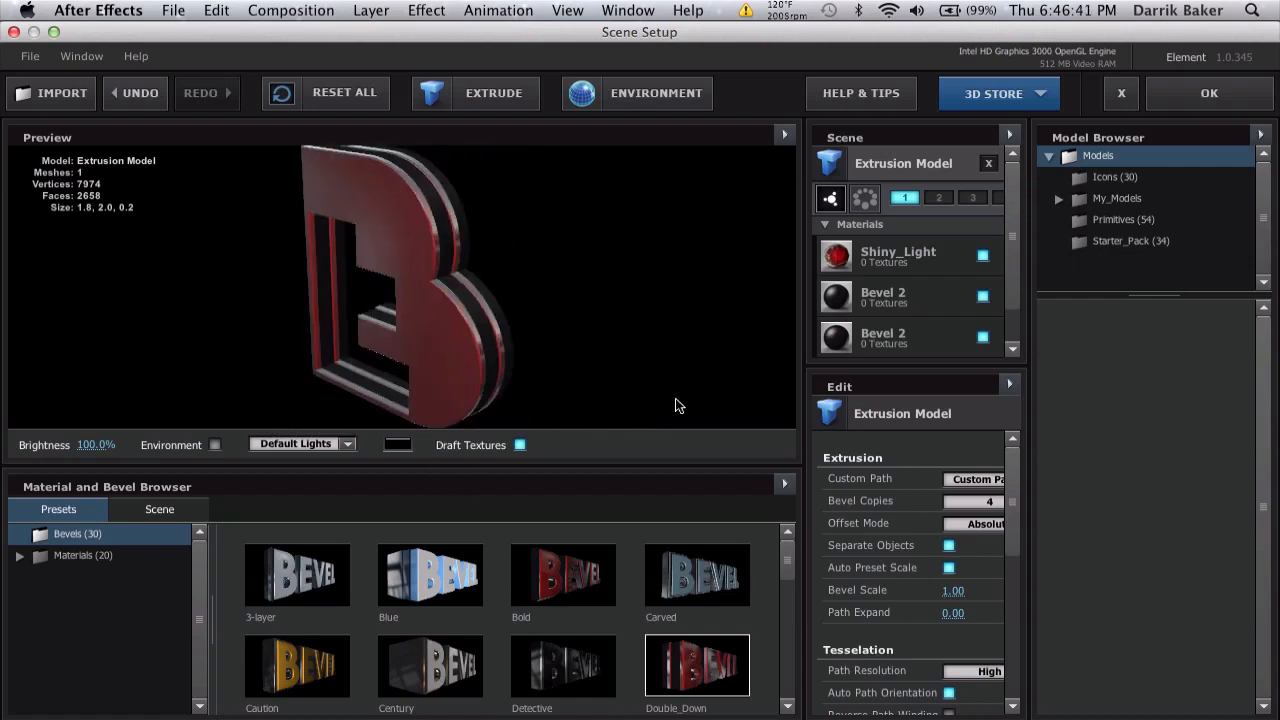
pyautogui.moveTo(581, 350); pyautogui.dragTo(693, 295)
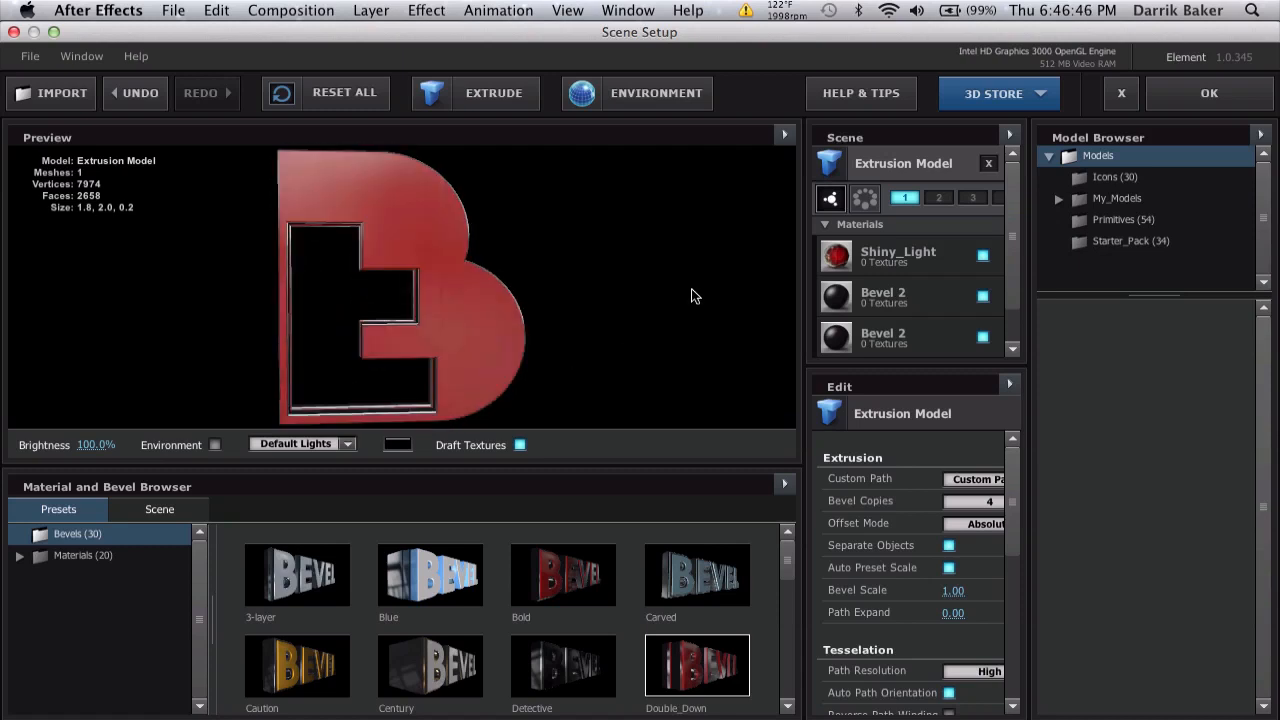
# Duplicate the B logo's extrusion model and assign the copy to group 2.
pyautogui.rightClick(905, 166)
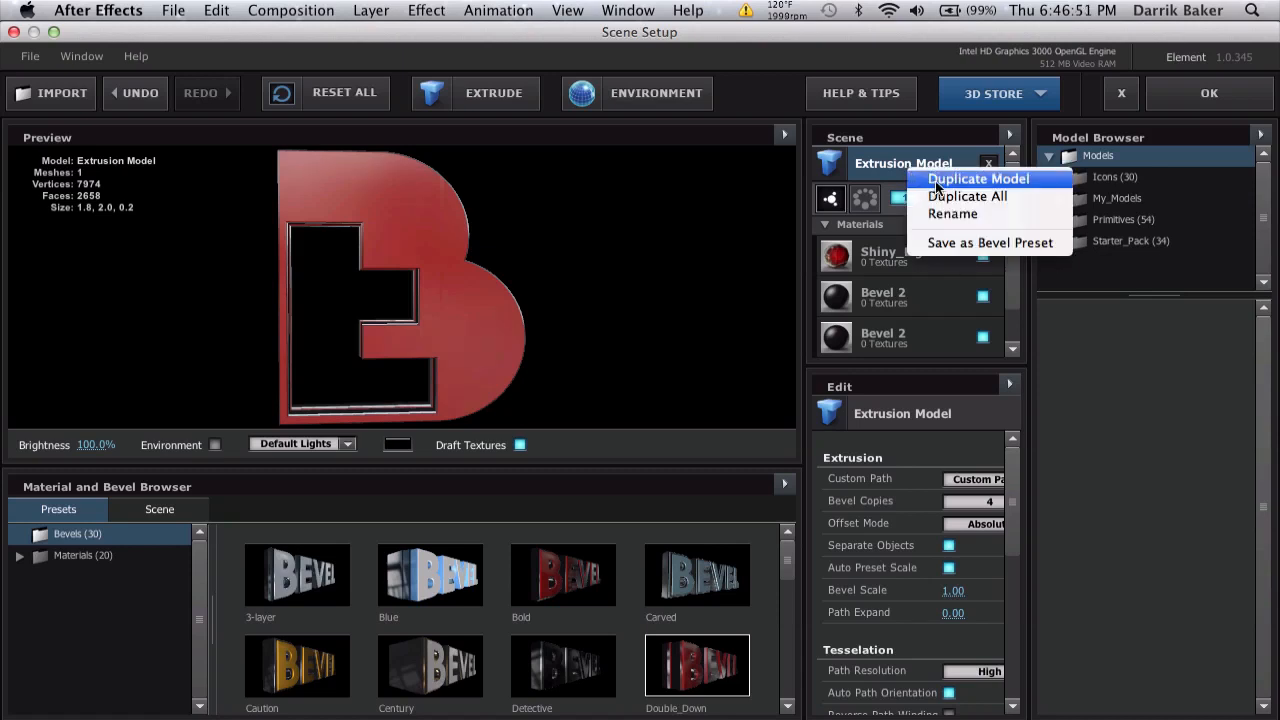
pyautogui.click(936, 181)
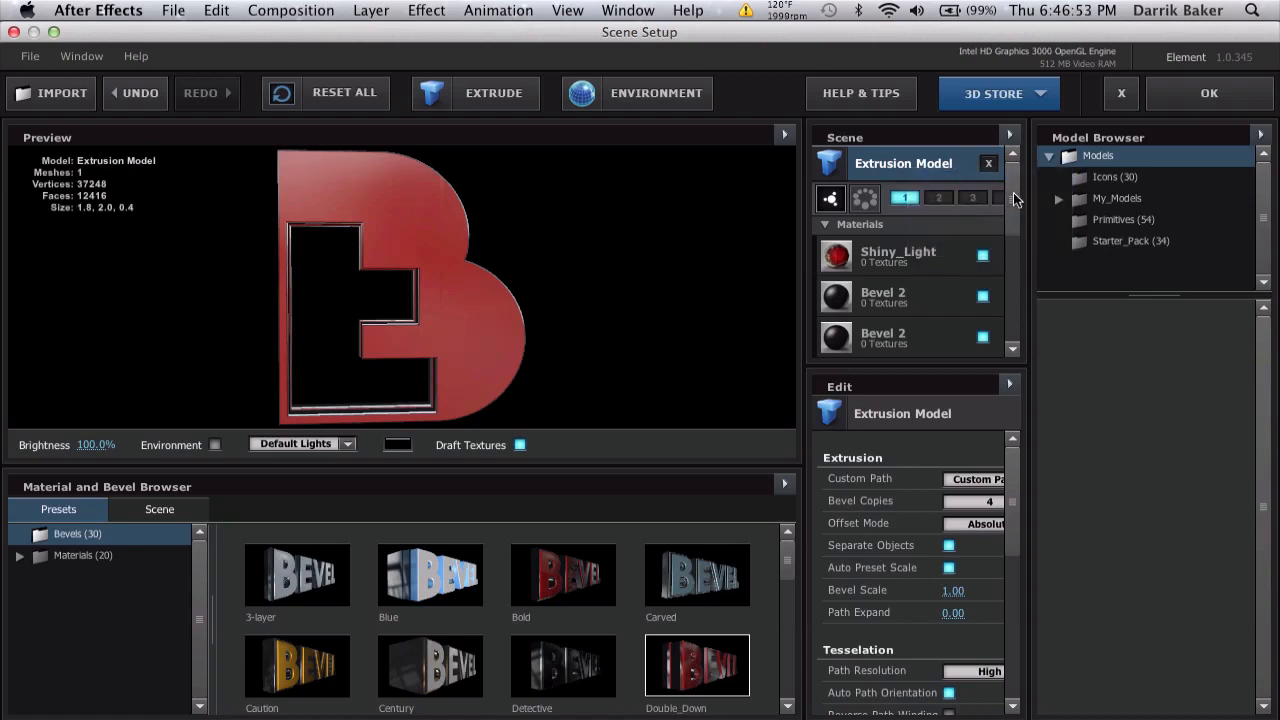
pyautogui.scroll(-5, 905, 160)
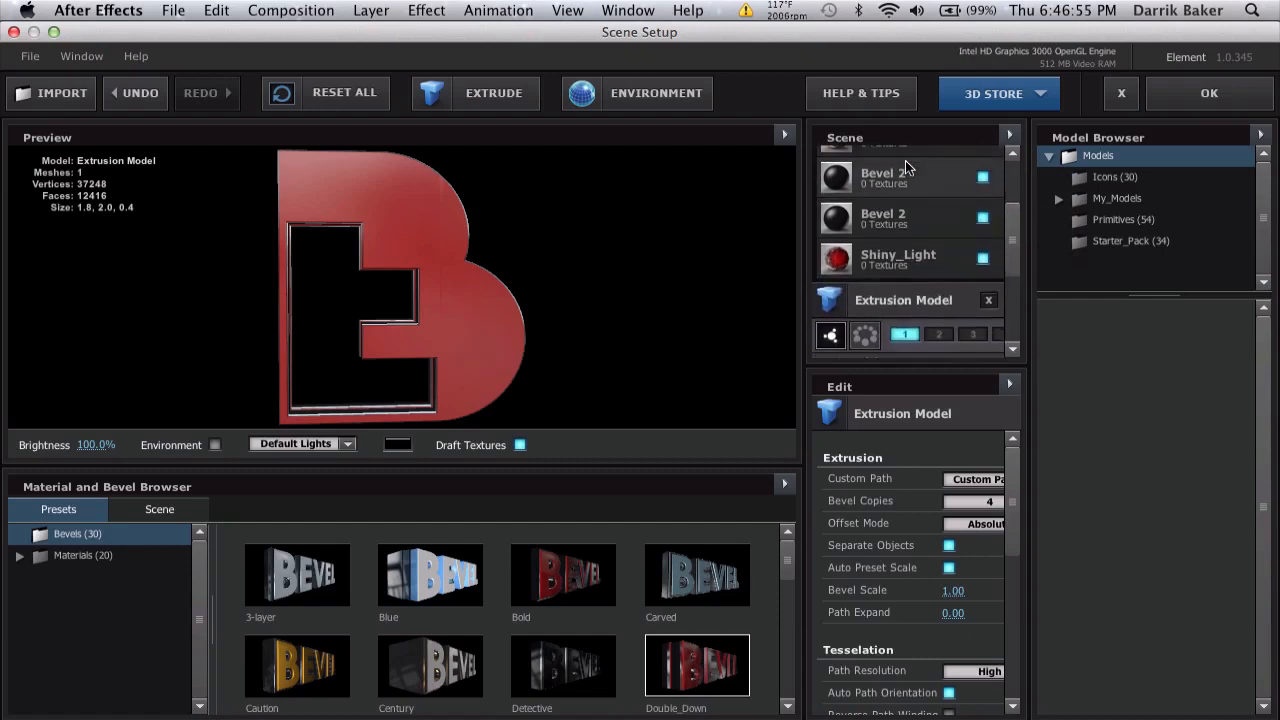
pyautogui.scroll(-2, 905, 160)
pyautogui.click(909, 212)
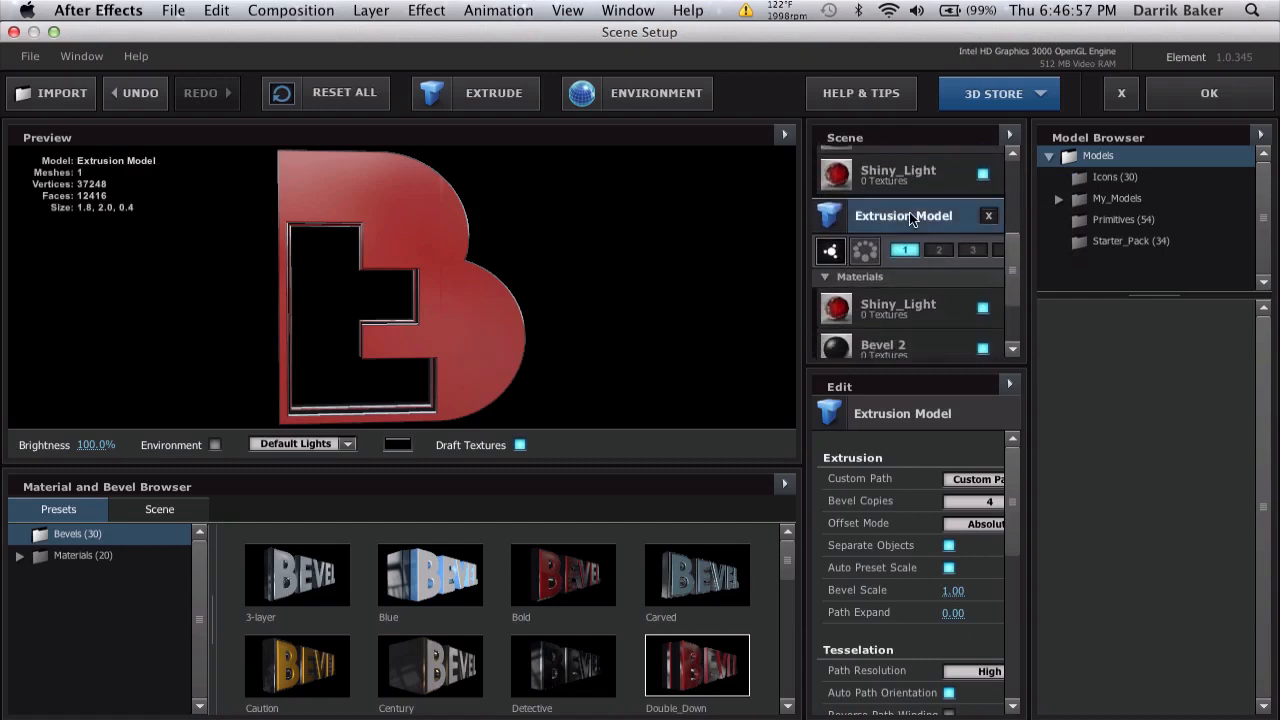
pyautogui.click(943, 251)
pyautogui.scroll(-1, 934, 304)
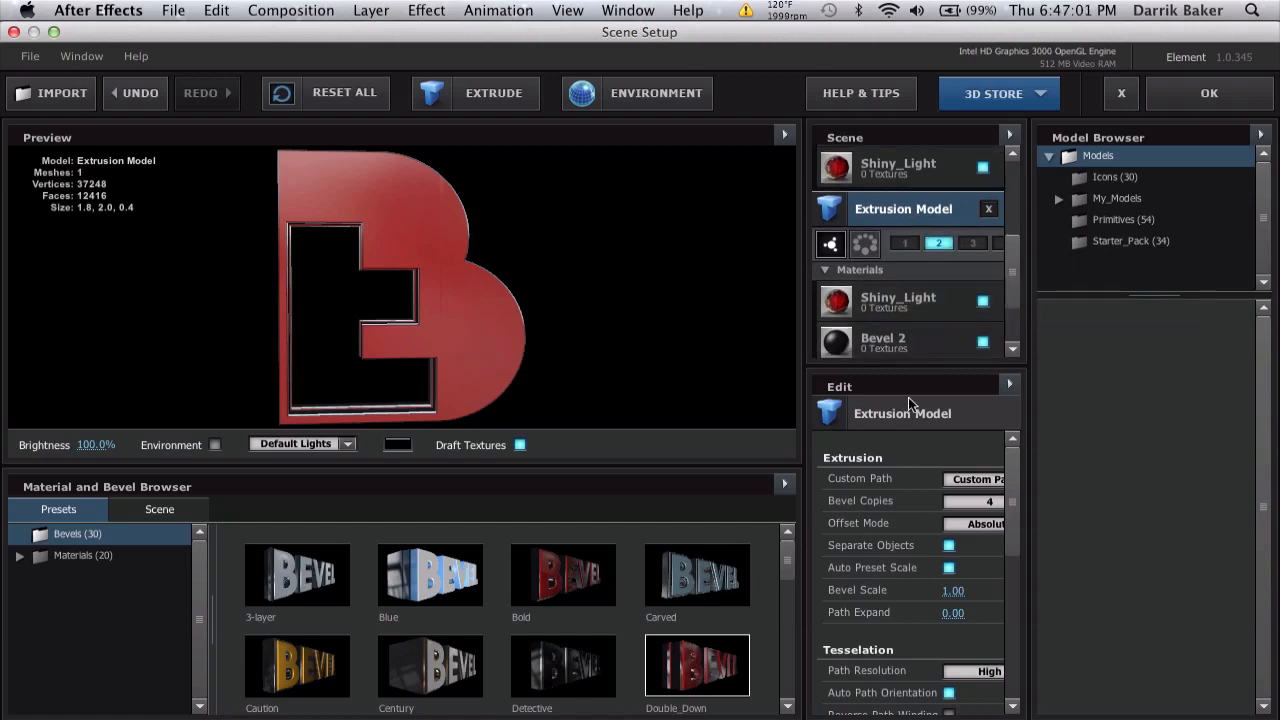
# Set the group 2 extrusion model's custom path to Custom Path 2.
pyautogui.moveTo(1028, 489); pyautogui.dragTo(1068, 491)
pyautogui.click(1022, 480)
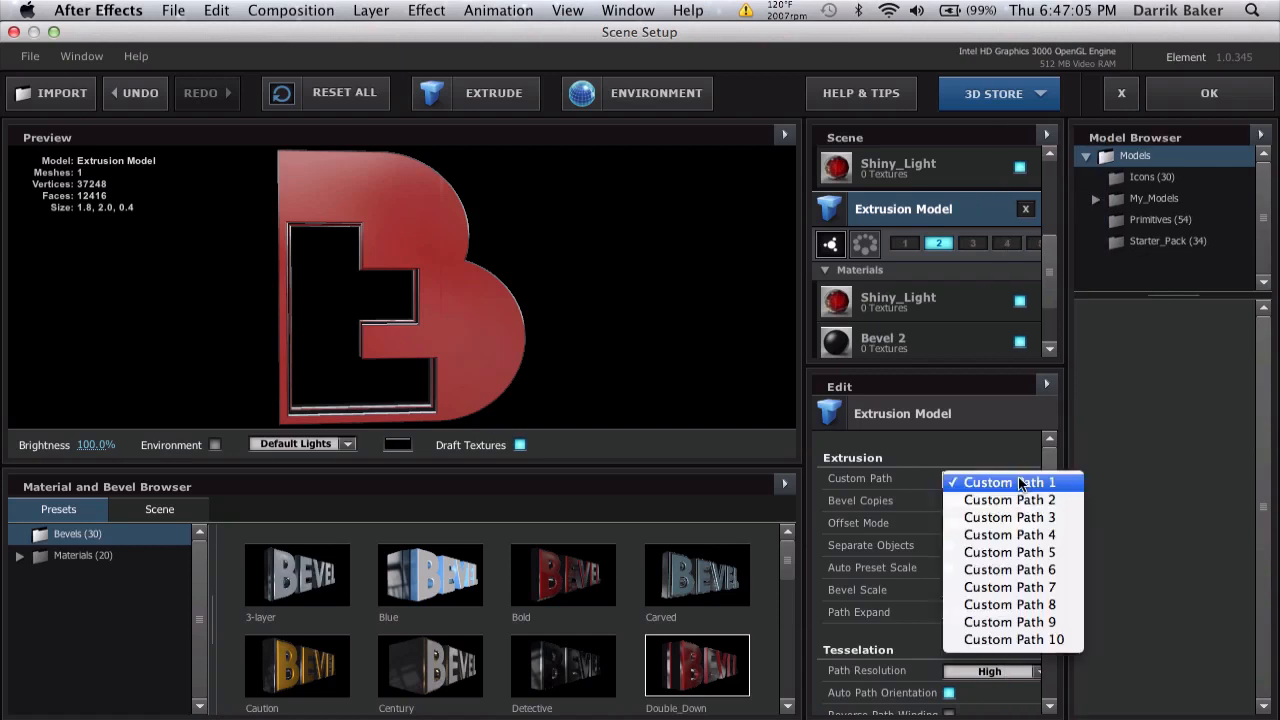
pyautogui.click(1006, 502)
pyautogui.moveTo(553, 294)
pyautogui.mouseDown()
pyautogui.moveTo(430, 331)
pyautogui.moveTo(562, 317)
pyautogui.mouseUp()
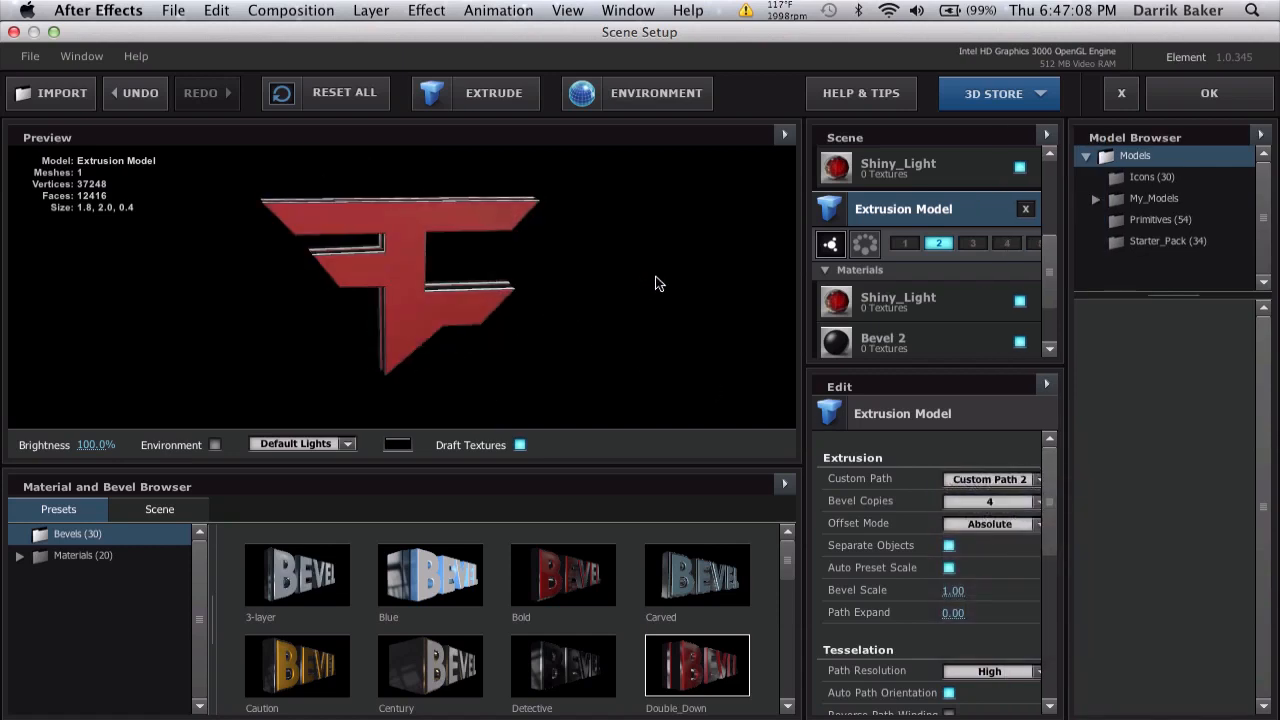
# Duplicate the Custom Path 2 extrusion model and assign the copy to group 3.
pyautogui.rightClick(915, 203)
pyautogui.click(930, 217)
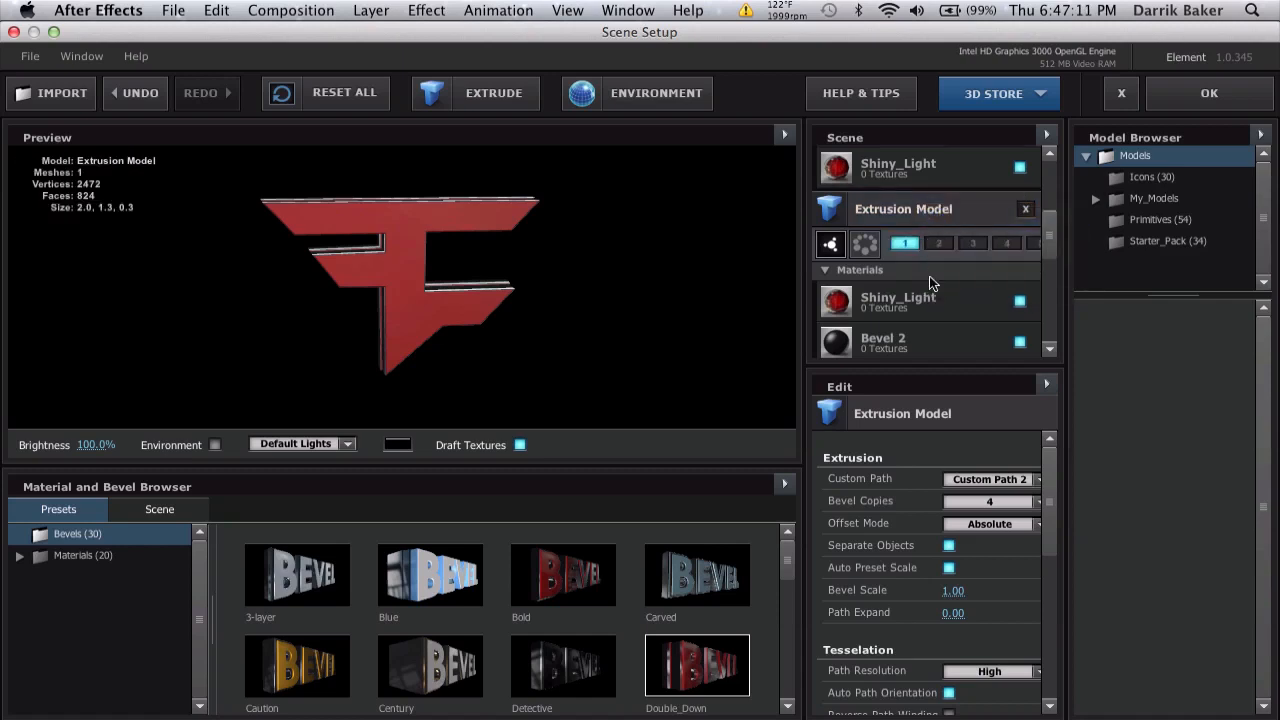
pyautogui.scroll(-3, 929, 276)
pyautogui.scroll(3, 929, 276)
pyautogui.scroll(-3, 929, 276)
pyautogui.scroll(-5, 929, 276)
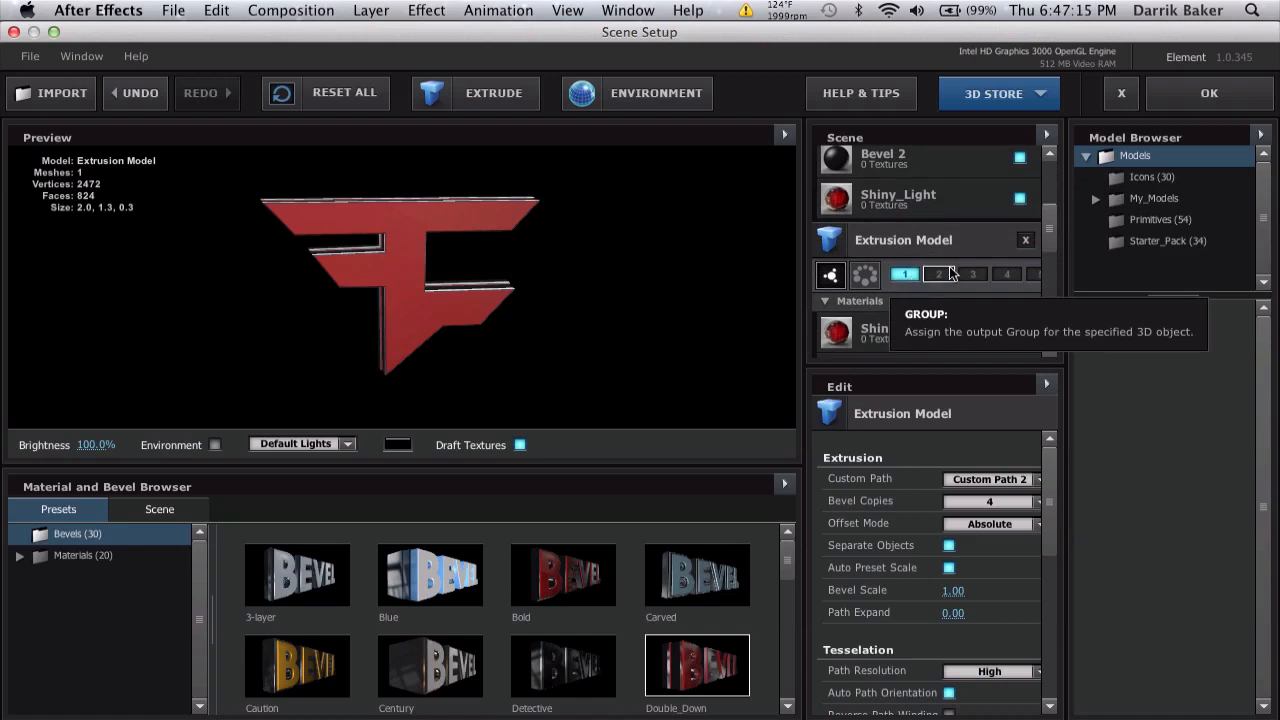
pyautogui.moveTo(1048, 235); pyautogui.dragTo(1055, 295)
pyautogui.click(962, 229)
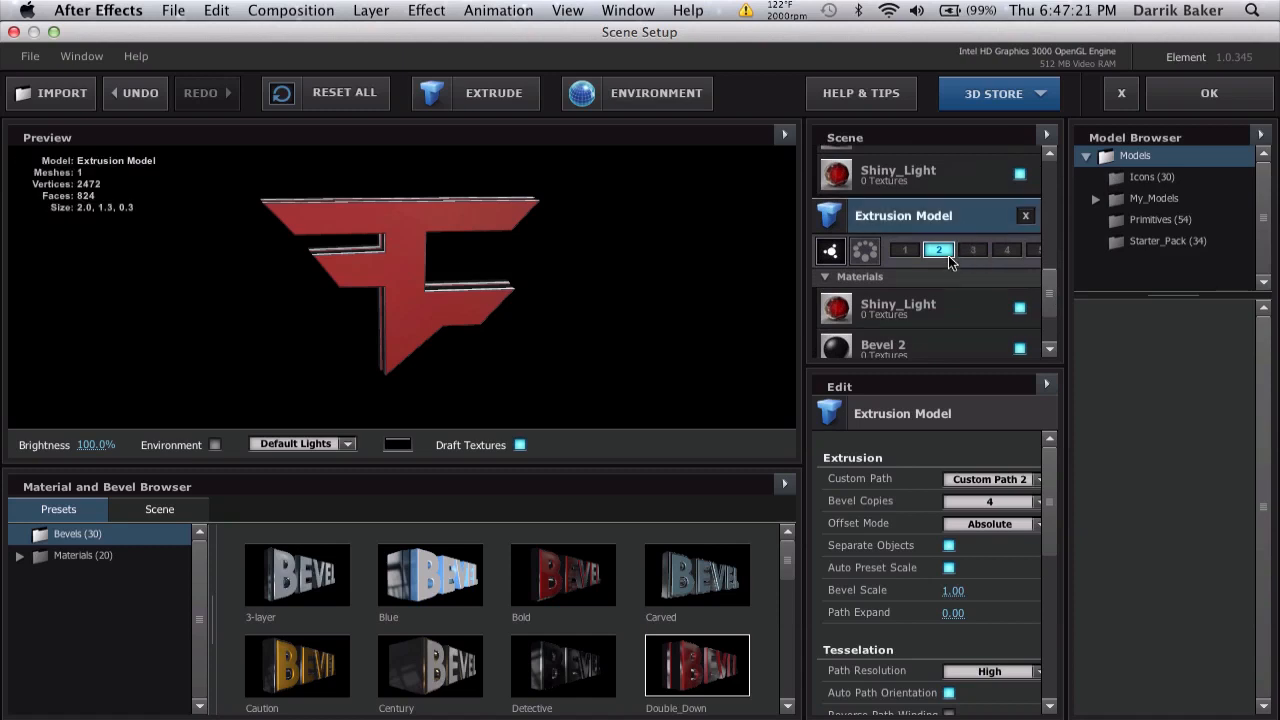
pyautogui.click(972, 250)
# Set the group 3 extrusion model's custom path to Custom Path 3.
pyautogui.click(996, 478)
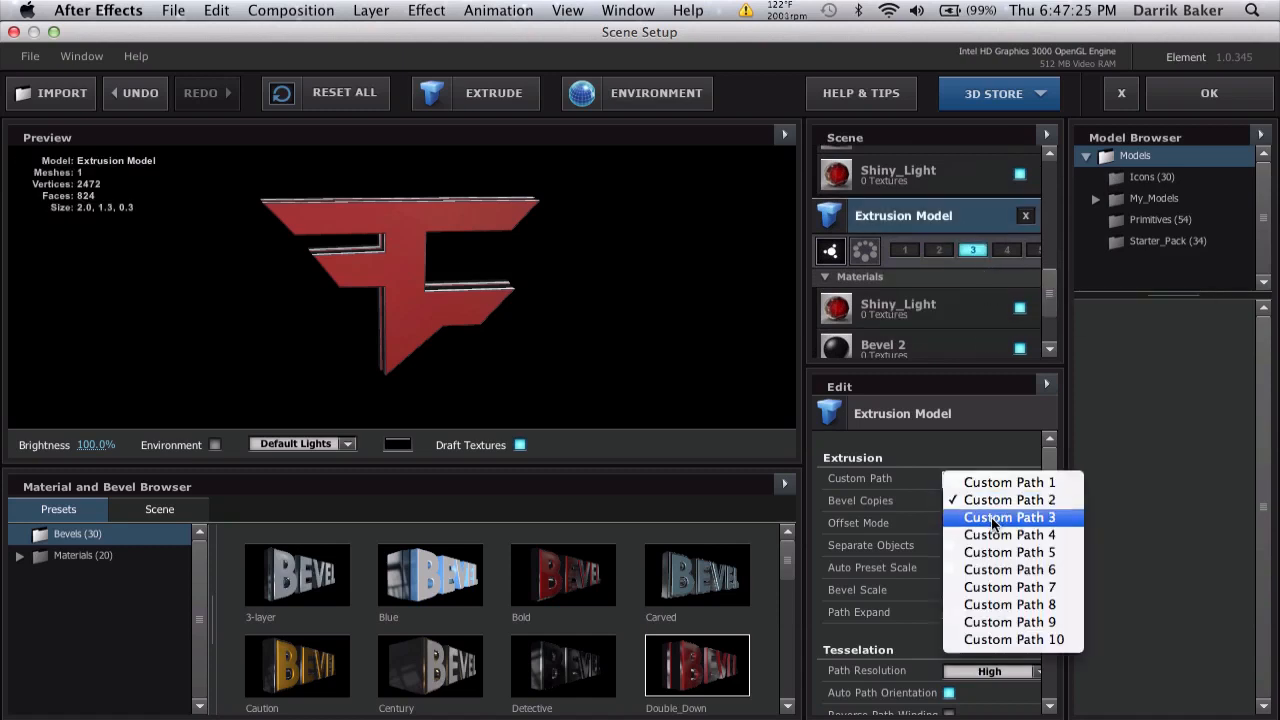
pyautogui.click(991, 517)
pyautogui.moveTo(615, 339); pyautogui.dragTo(689, 284)
# Duplicate the Custom Path 3 extrusion model and assign the copy to group 4.
pyautogui.rightClick(912, 218)
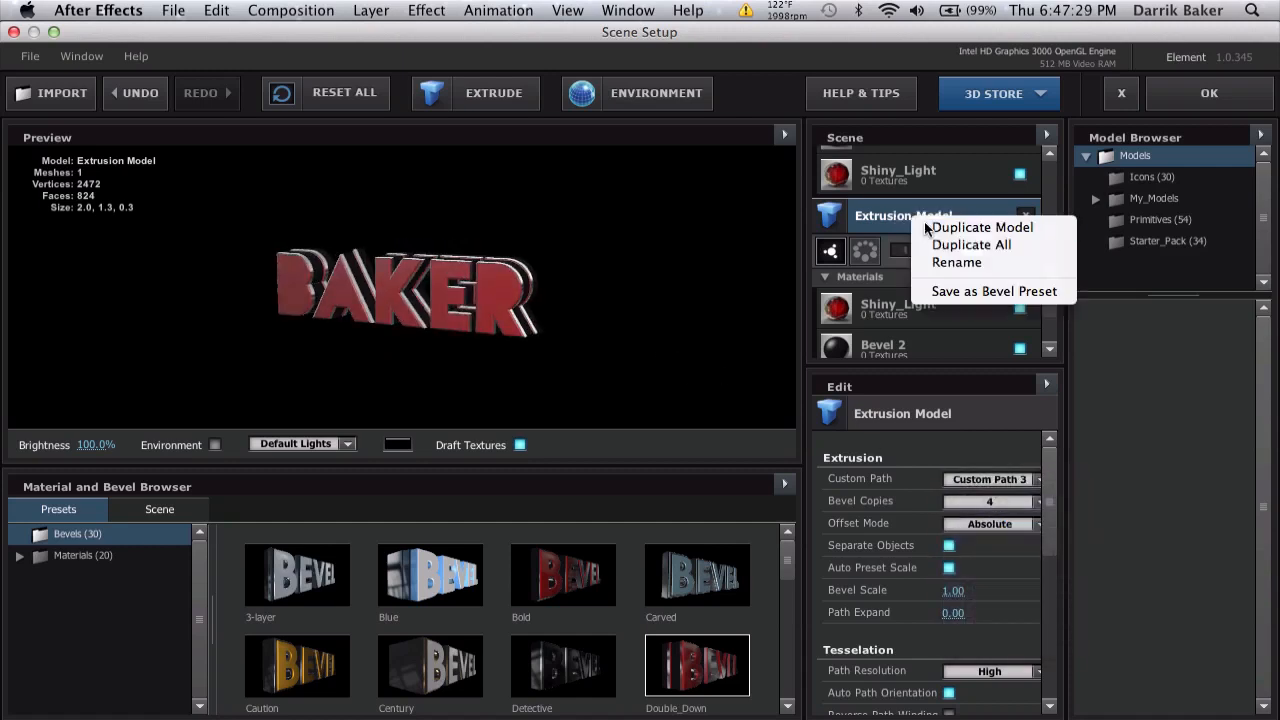
pyautogui.click(928, 227)
pyautogui.moveTo(1046, 267); pyautogui.dragTo(1061, 318)
pyautogui.click(980, 234)
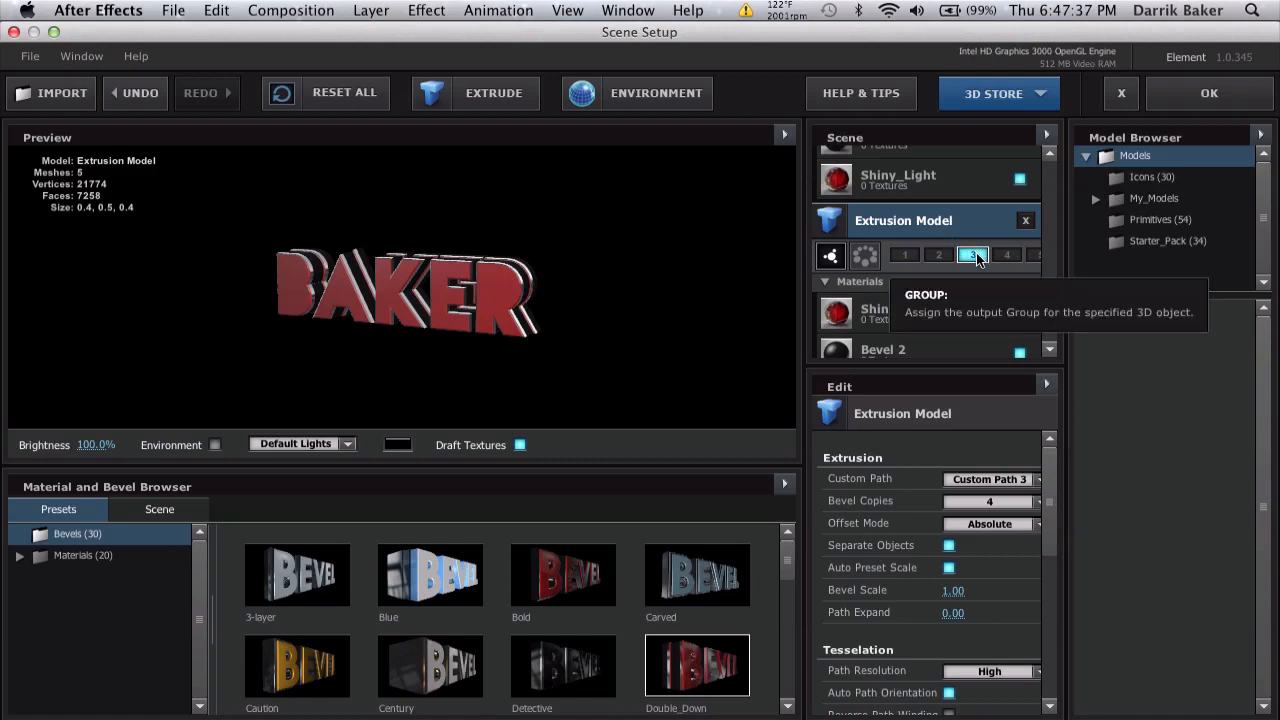
pyautogui.click(1006, 254)
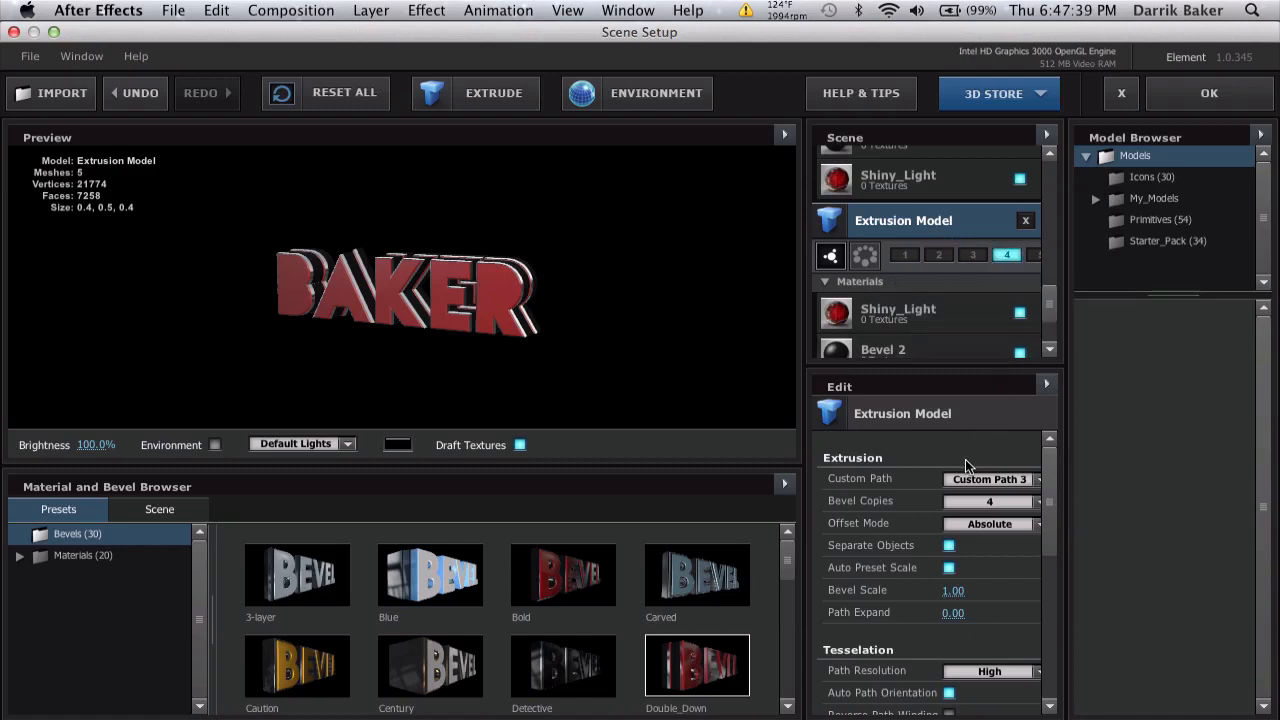
# Set the group 4 extrusion model's custom path to Custom Path 4.
pyautogui.click(990, 479)
pyautogui.click(984, 535)
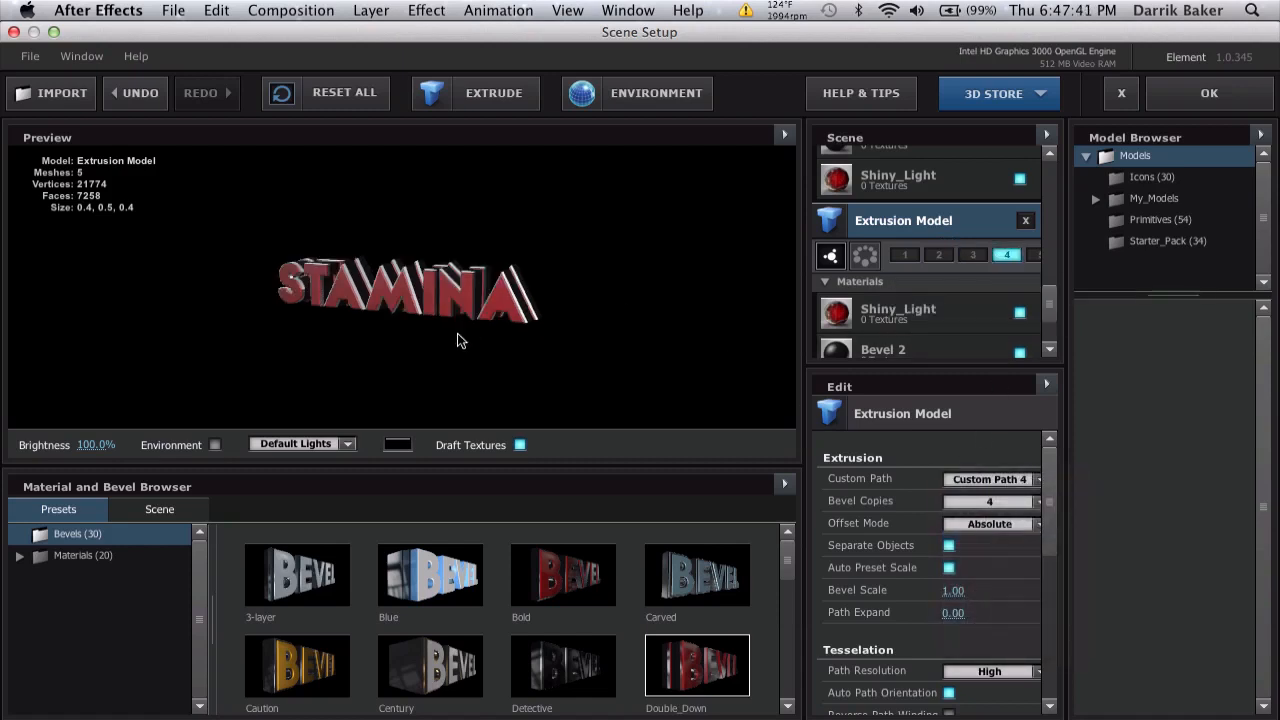
pyautogui.moveTo(460, 384)
pyautogui.mouseDown()
pyautogui.moveTo(400, 423)
pyautogui.moveTo(443, 371)
pyautogui.moveTo(471, 366)
pyautogui.mouseUp()
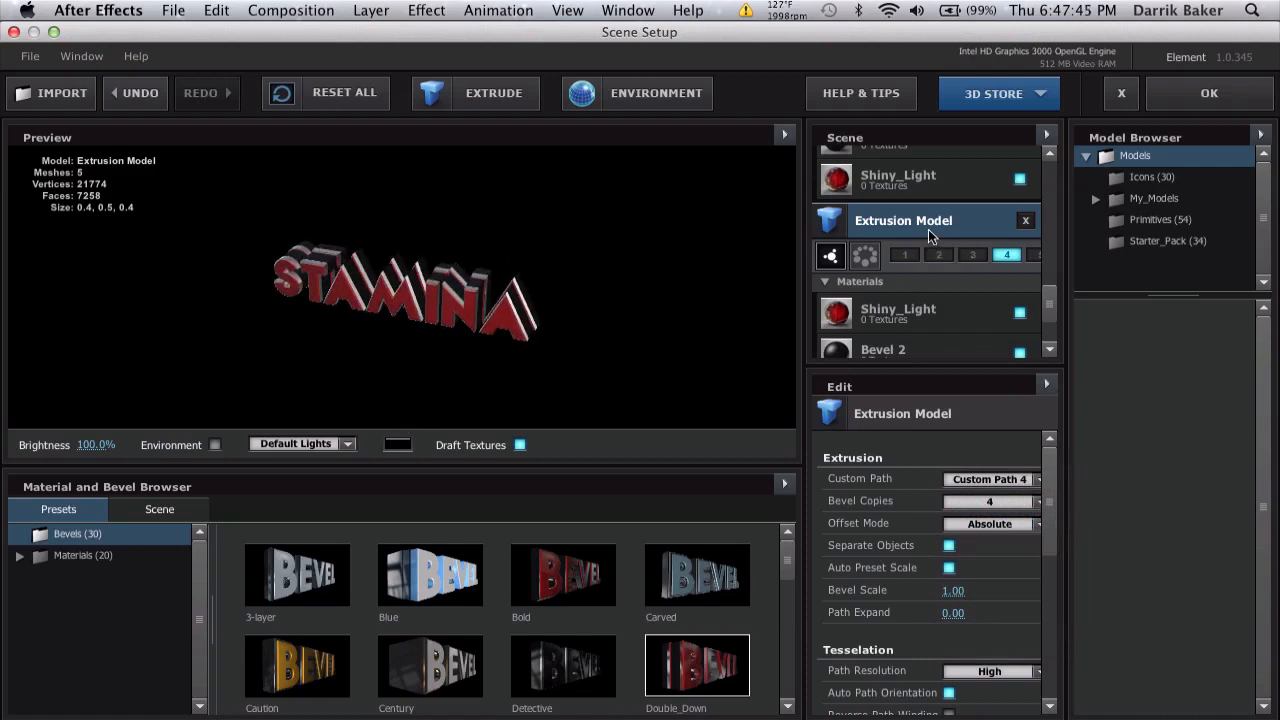
# Review the other extrusion models in the scene to check each one's shape and group assignment.
pyautogui.scroll(5, 928, 236)
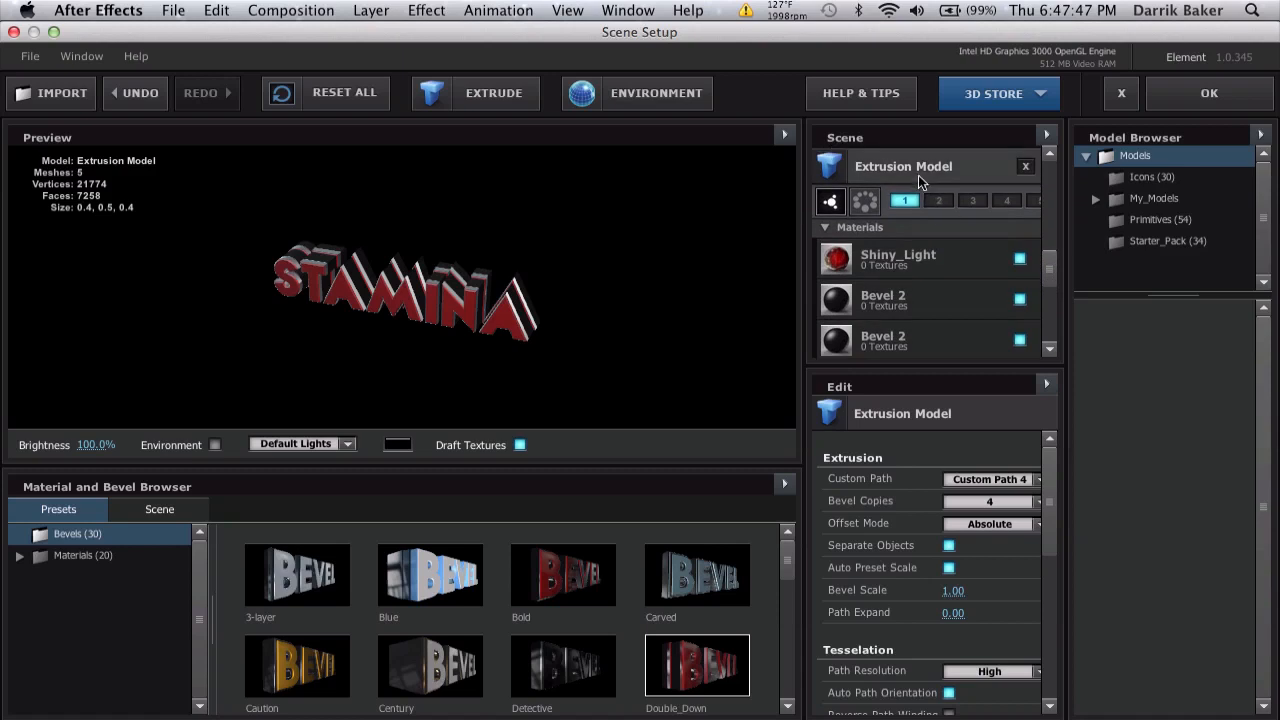
pyautogui.click(918, 175)
pyautogui.click(921, 217)
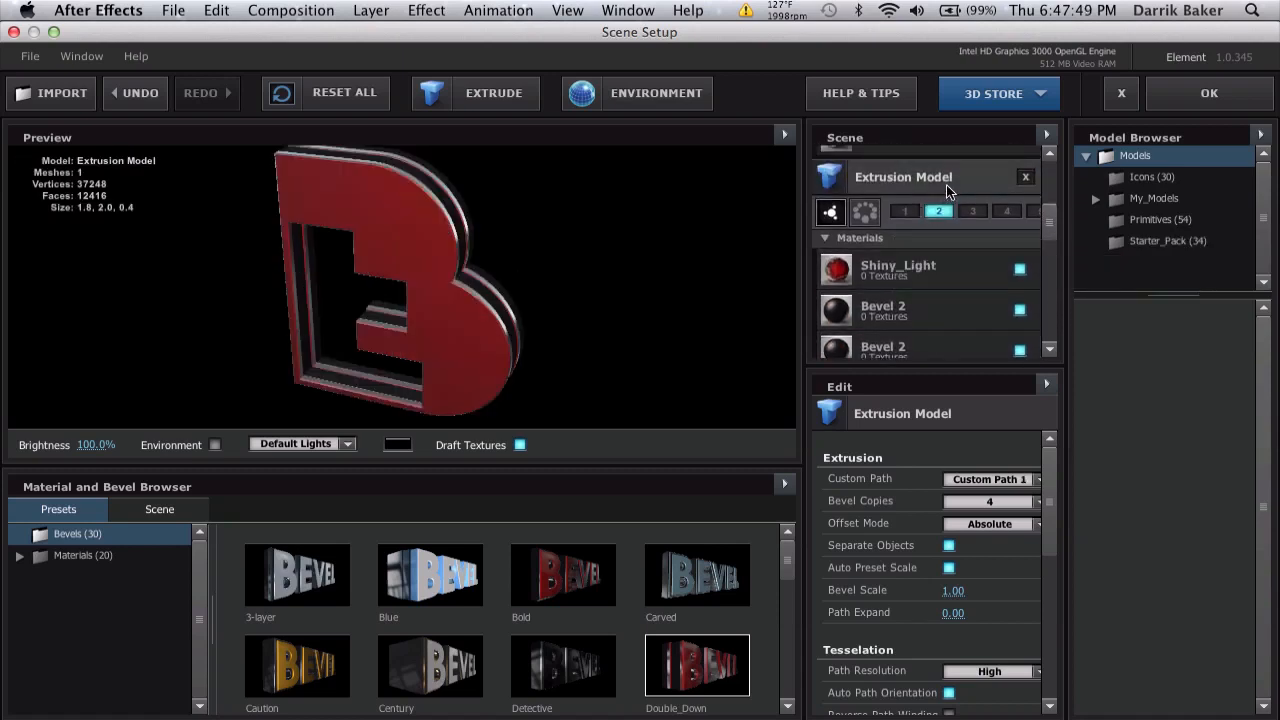
pyautogui.click(946, 185)
pyautogui.scroll(5, 946, 185)
pyautogui.click(934, 167)
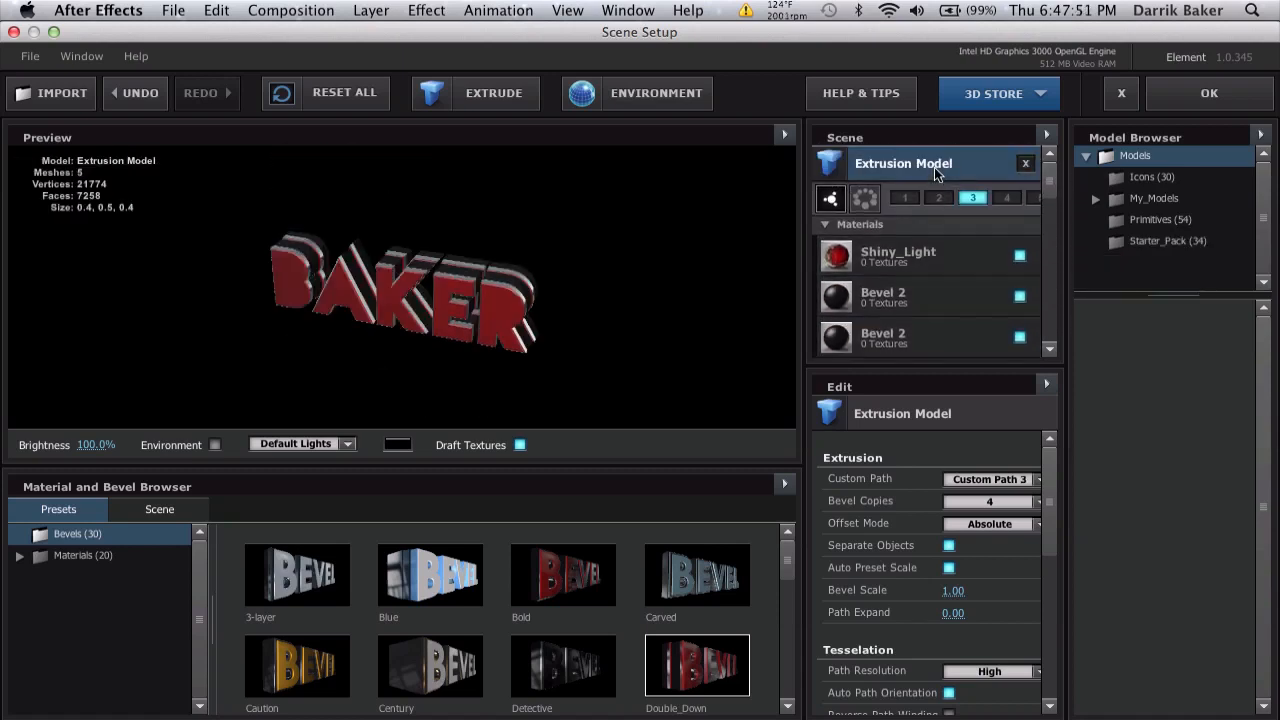
# Accept the scene setup and collapse the Element effect's Custom Layers settings.
pyautogui.click(1190, 94)
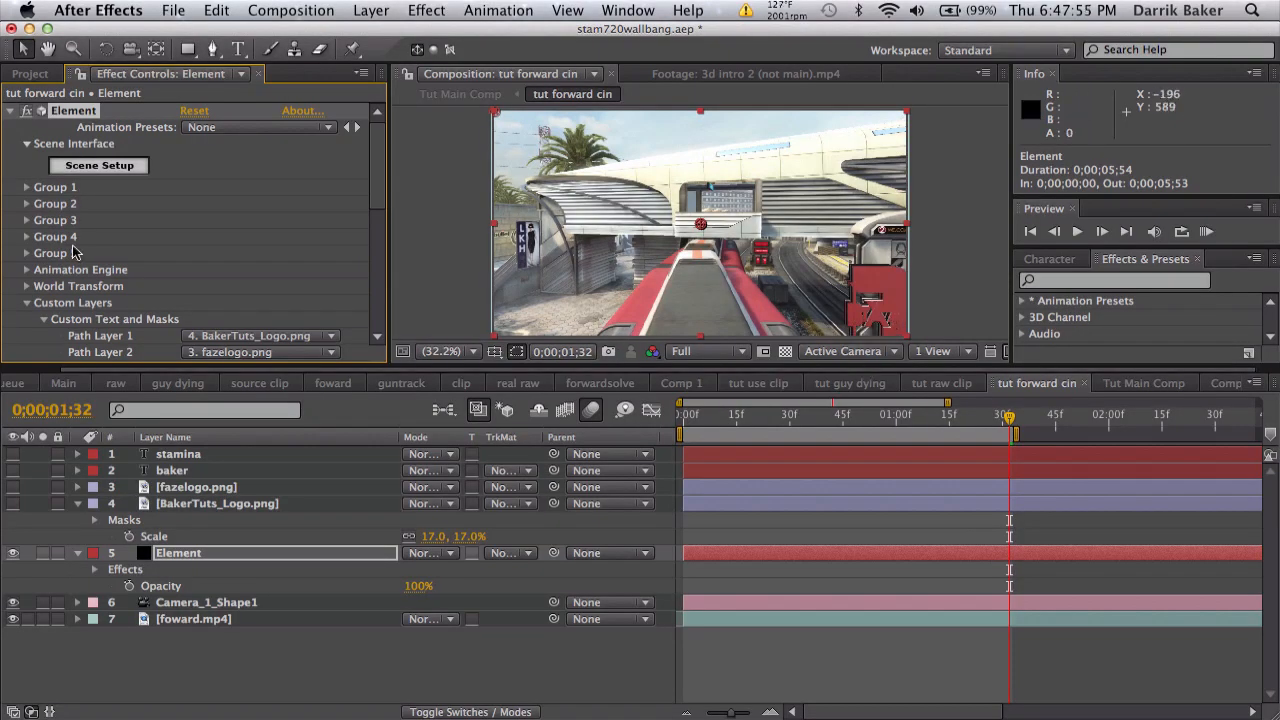
pyautogui.click(26, 303)
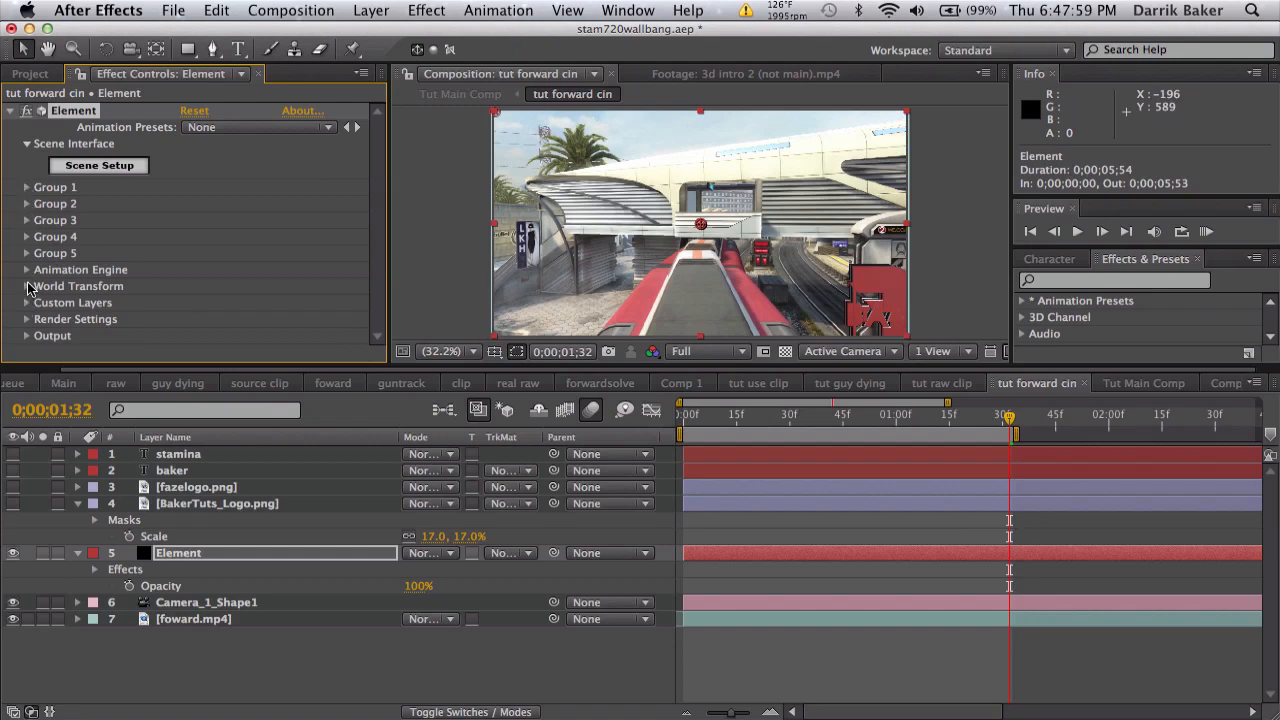
# Set the X value of Element's World Transform anchor point to 640.
pyautogui.click(27, 286)
pyautogui.moveTo(190, 164); pyautogui.dragTo(232, 228)
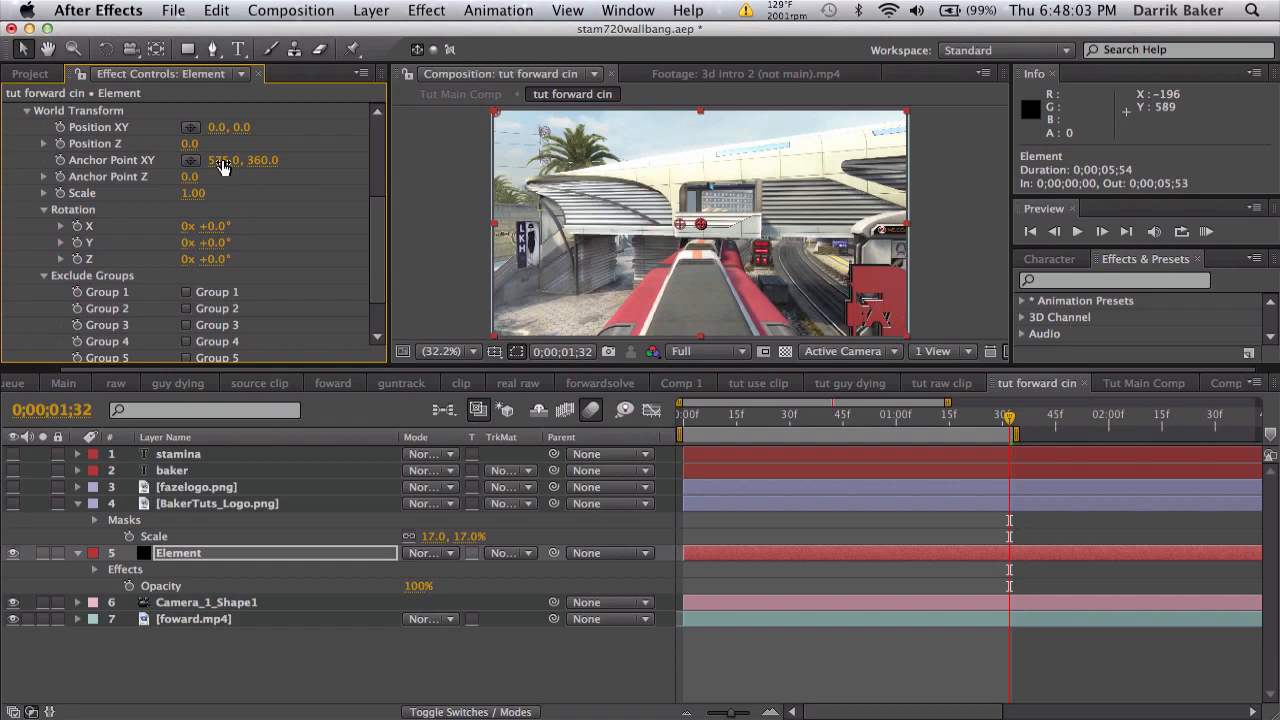
pyautogui.moveTo(161, 168); pyautogui.dragTo(232, 165)
pyautogui.click(224, 166)
pyautogui.write('640')
pyautogui.press('Return')
# Move Element's World Transform position to about -907, -493 so the logo stands over the centre of the track.
pyautogui.moveTo(214, 130); pyautogui.dragTo(2, 160)
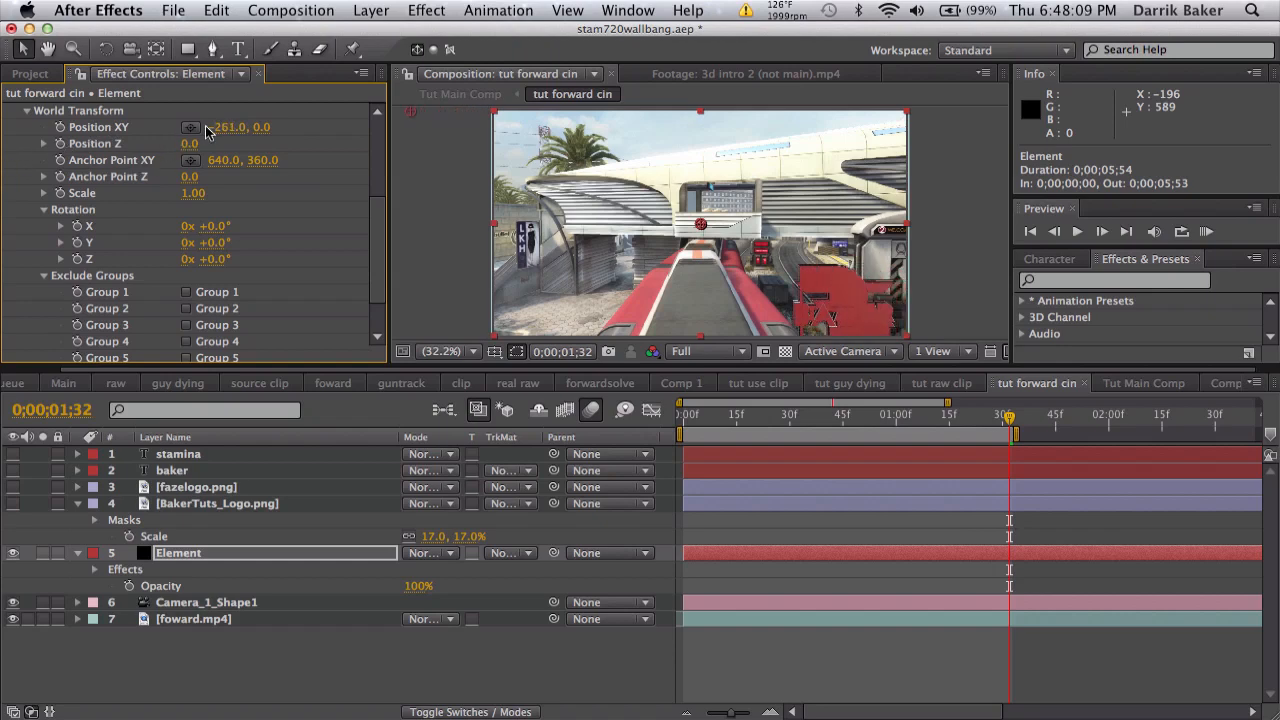
pyautogui.moveTo(219, 129); pyautogui.dragTo(188, 140)
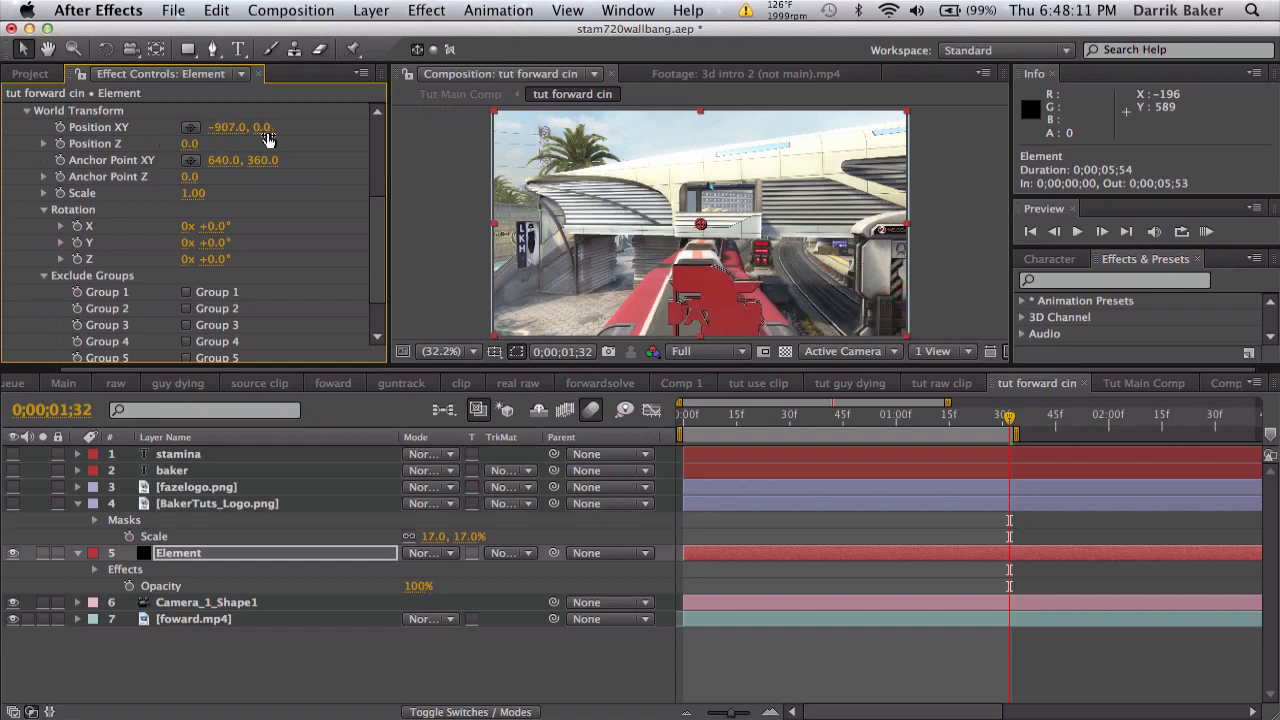
pyautogui.moveTo(268, 128); pyautogui.dragTo(713, 471)
# Check the placement at 0;00;00;30, reduce the preview resolution to Quarter, and show the full clip duration in the timeline.
pyautogui.click(789, 416)
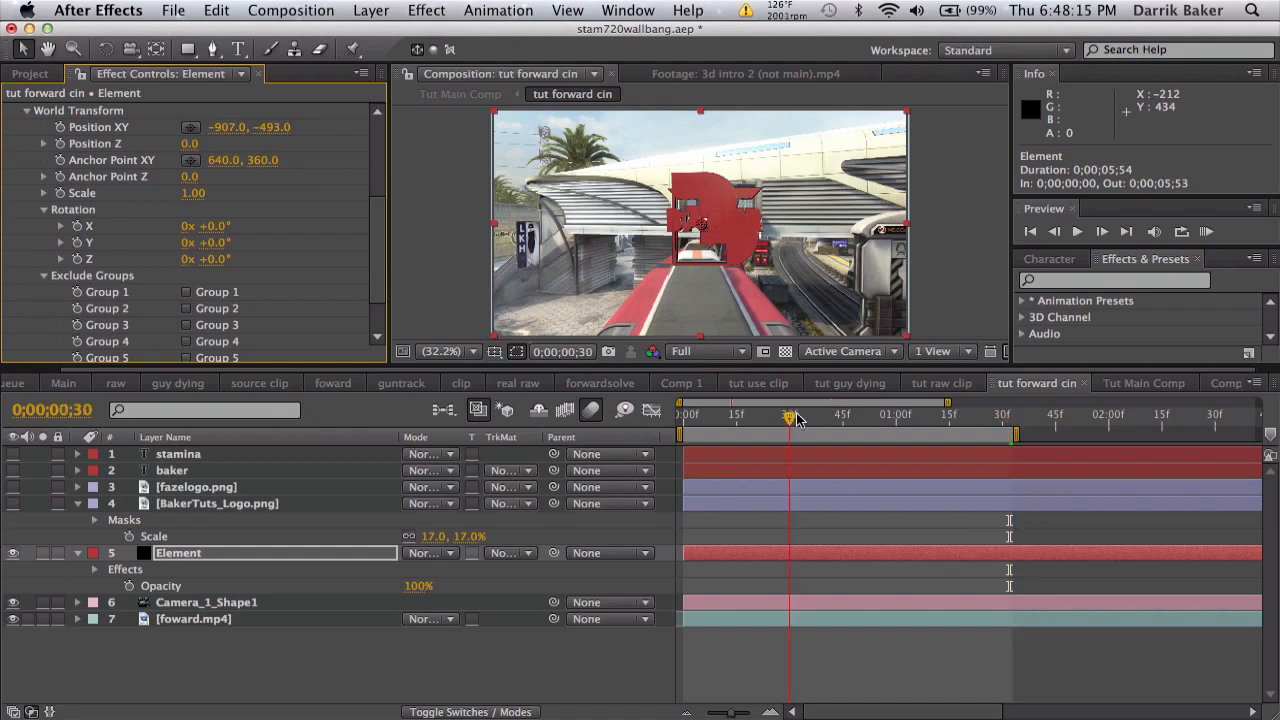
pyautogui.click(712, 351)
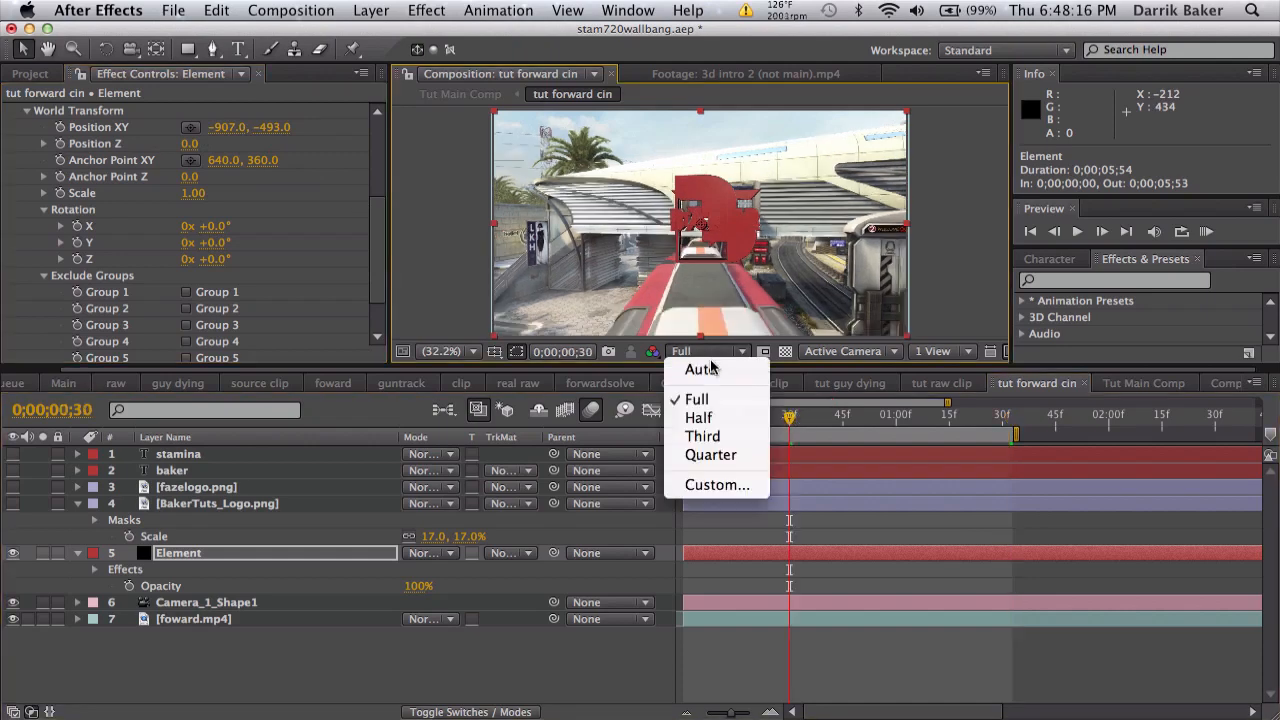
pyautogui.click(724, 455)
pyautogui.press('-')
pyautogui.press('-')
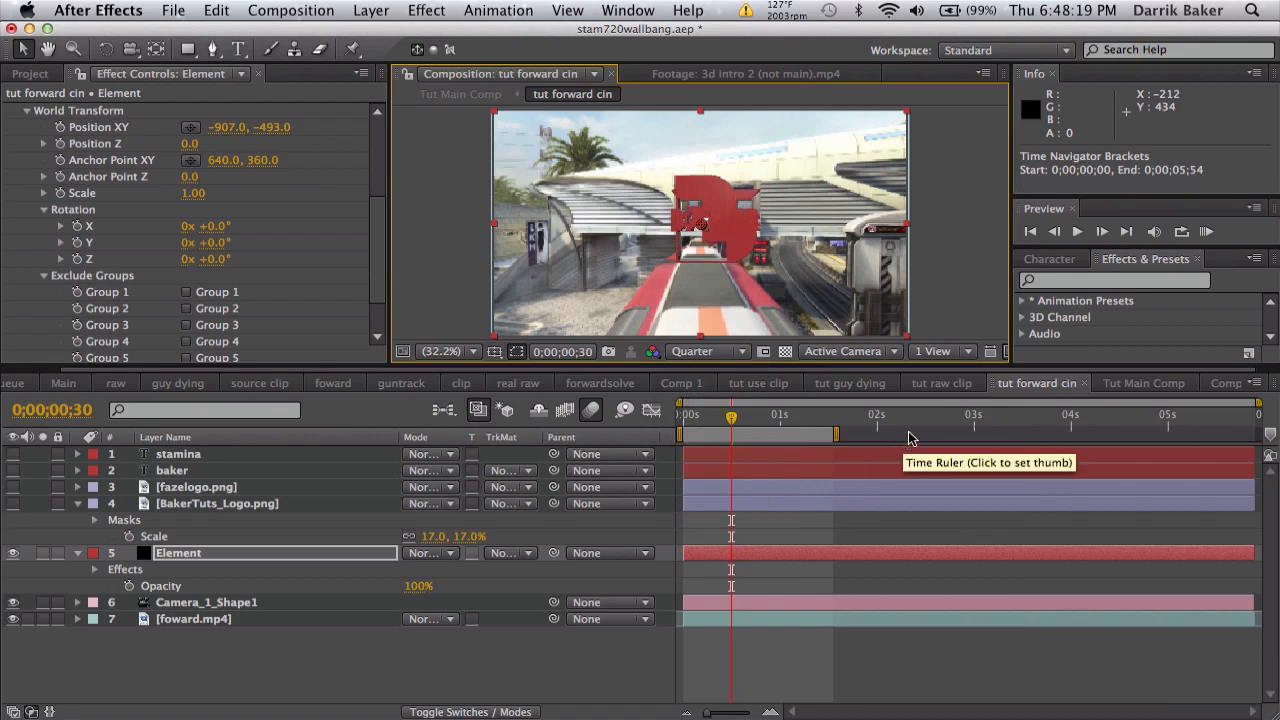
# Adjust Element's World Transform to Position Z -480 and Position Y -579, checking the placement at several points in the clip.
pyautogui.moveTo(910, 437); pyautogui.dragTo(1166, 448)
pyautogui.moveTo(196, 148)
pyautogui.mouseDown()
pyautogui.moveTo(160, 146)
pyautogui.moveTo(190, 146)
pyautogui.mouseUp()
pyautogui.moveTo(270, 127); pyautogui.dragTo(235, 127)
pyautogui.click(807, 416)
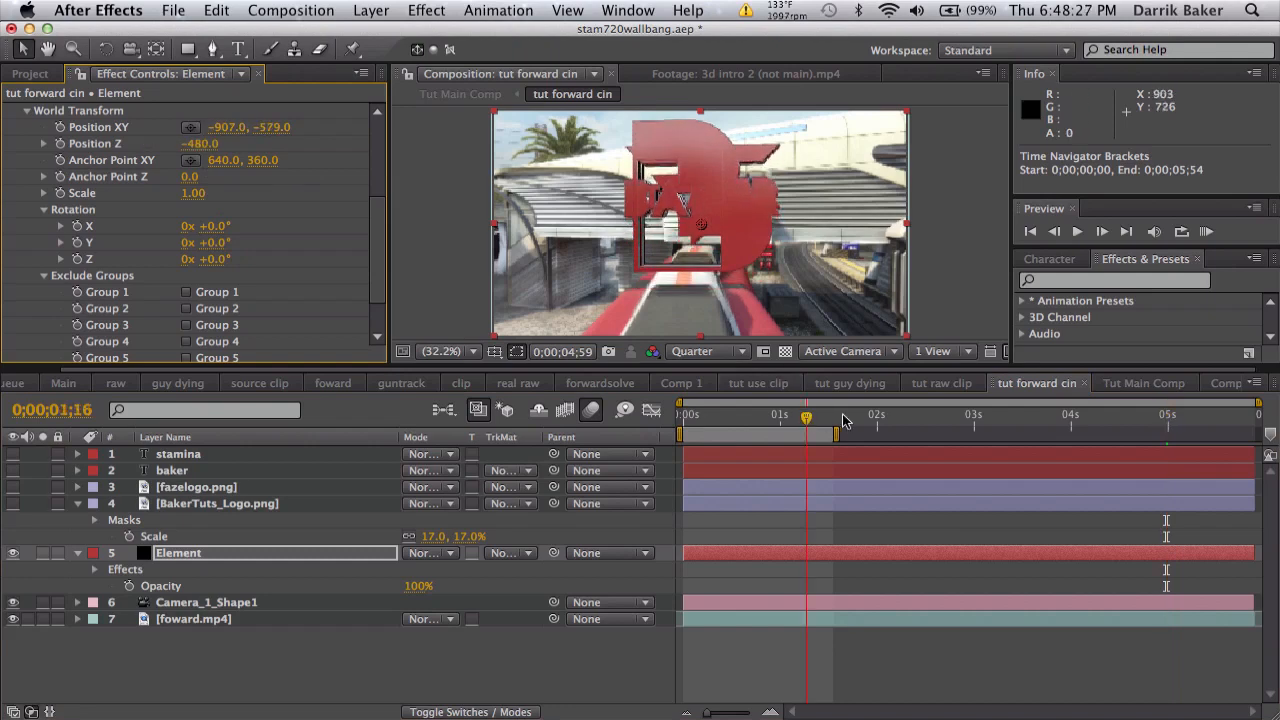
pyautogui.moveTo(843, 420); pyautogui.dragTo(1076, 430)
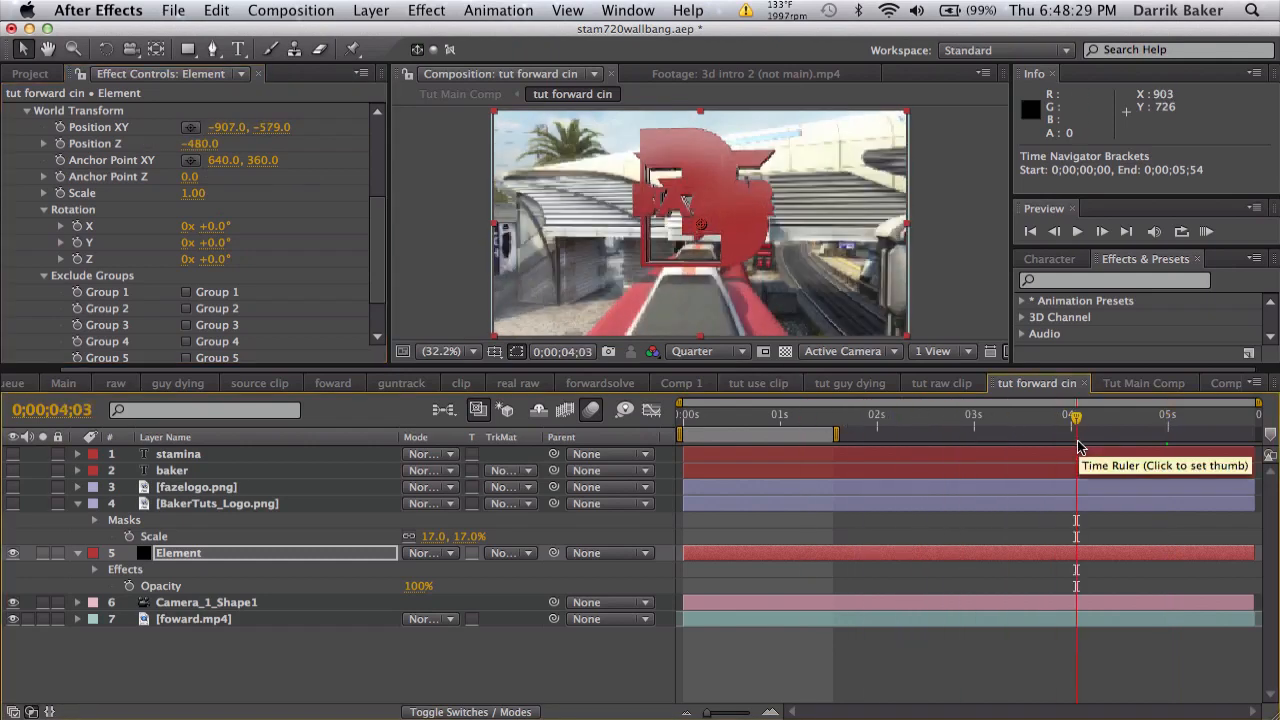
pyautogui.scroll(5, 288, 277)
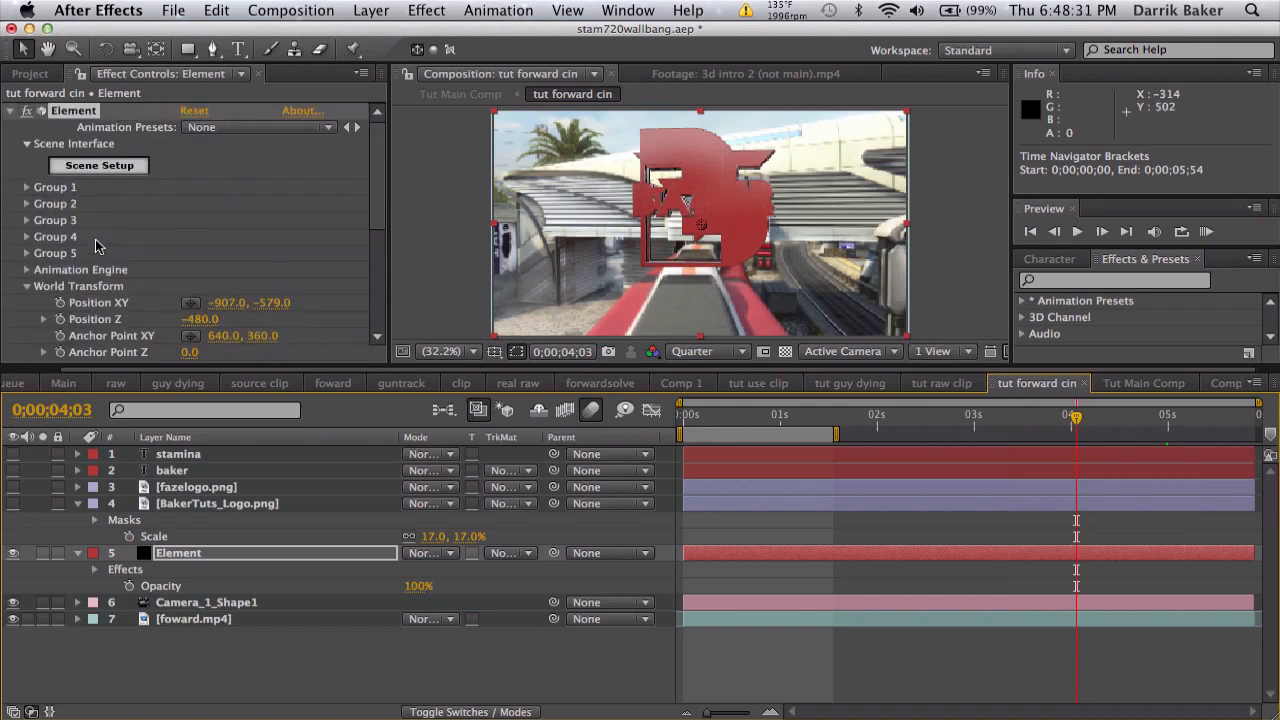
pyautogui.click(27, 287)
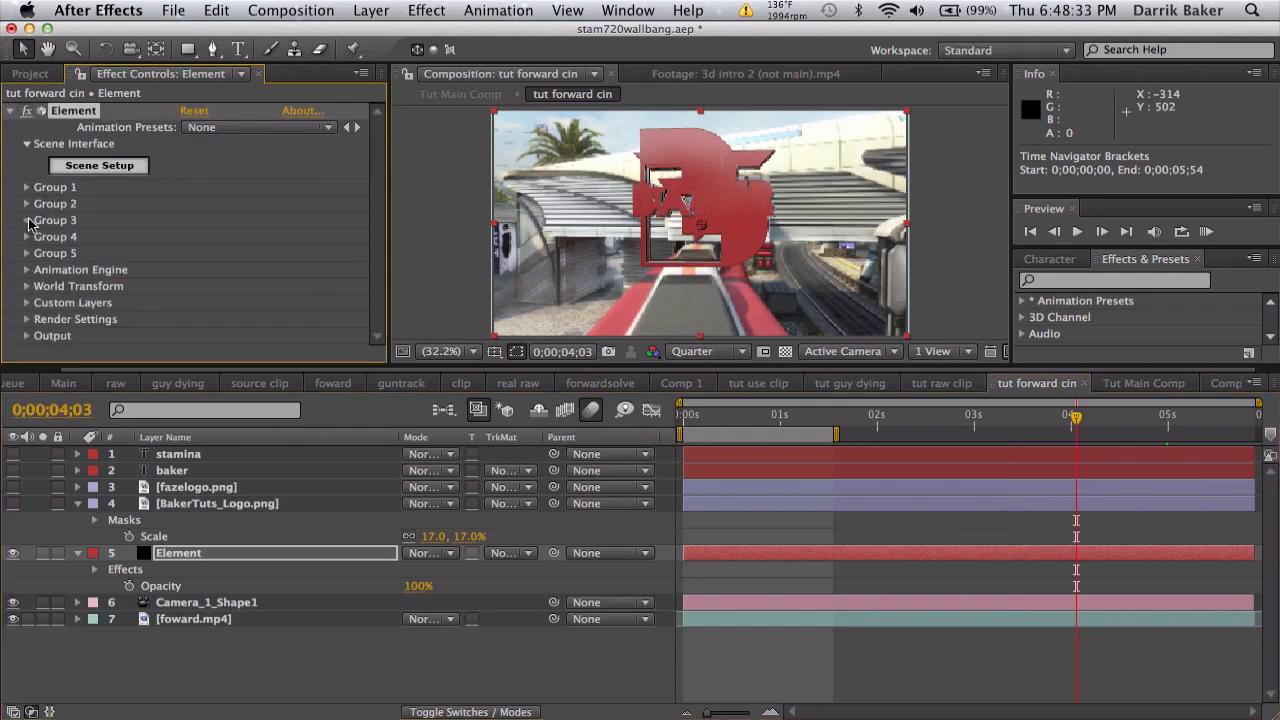
# Move Group 3's particle replicator to Position XY 640, 472 and Position Z -270, placing the BAKER text in front of the logo.
pyautogui.click(27, 220)
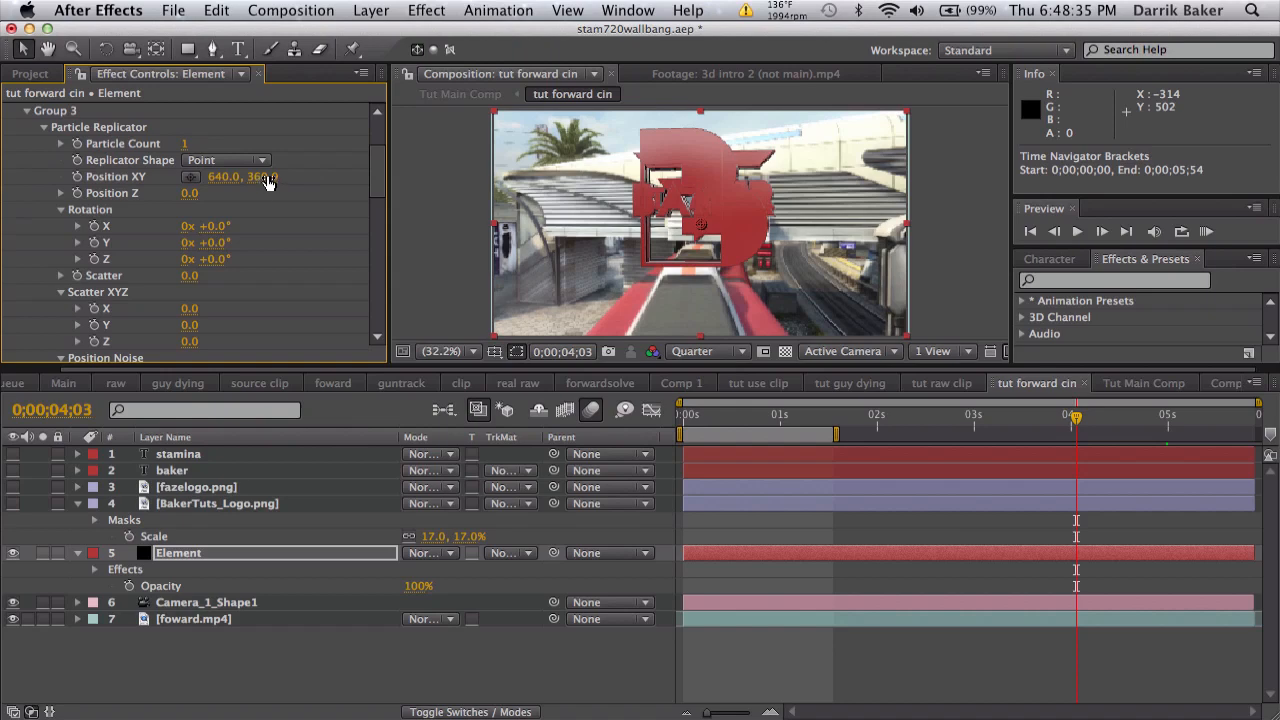
pyautogui.moveTo(245, 176); pyautogui.dragTo(348, 198)
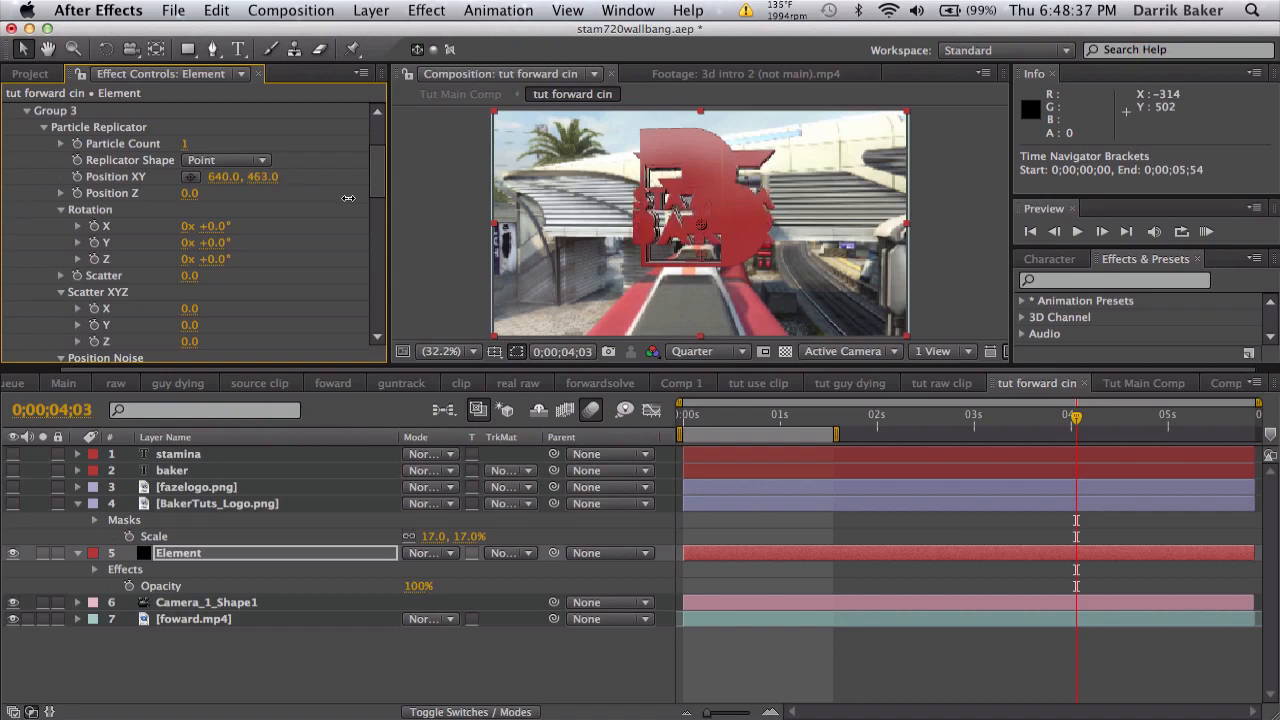
pyautogui.moveTo(196, 194); pyautogui.dragTo(165, 192)
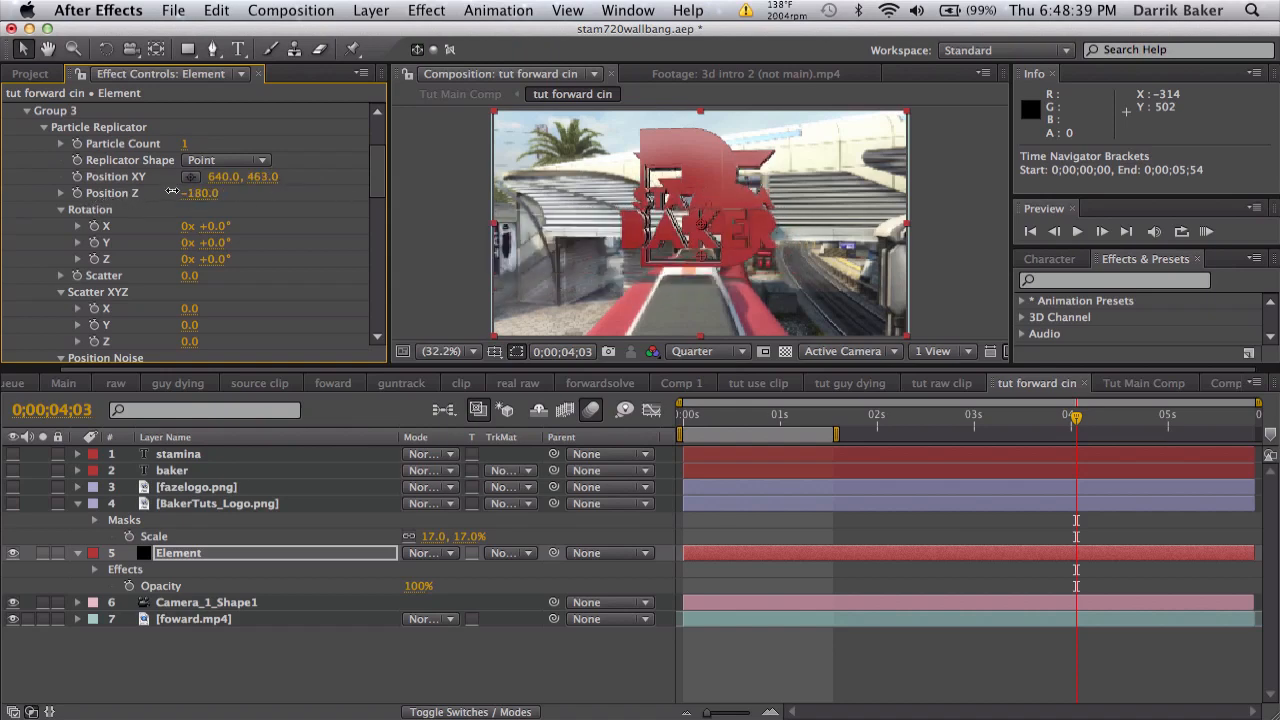
pyautogui.click(1021, 418)
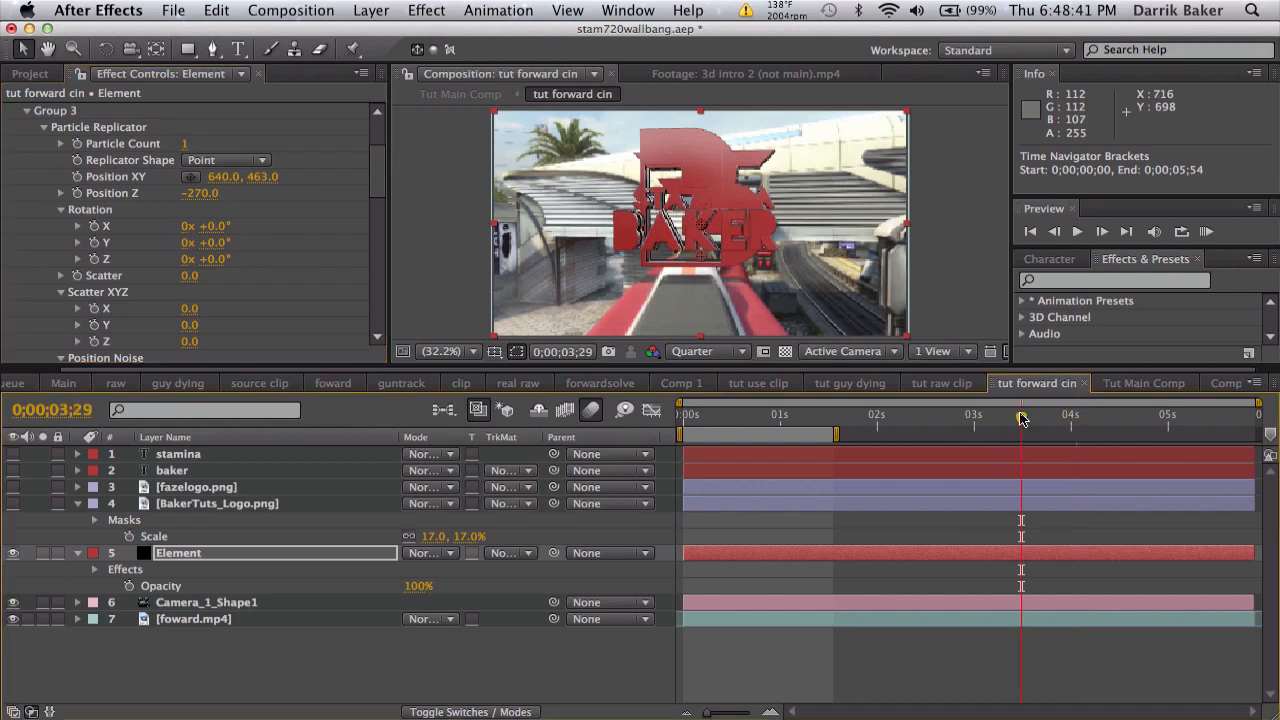
pyautogui.moveTo(996, 418); pyautogui.dragTo(985, 418)
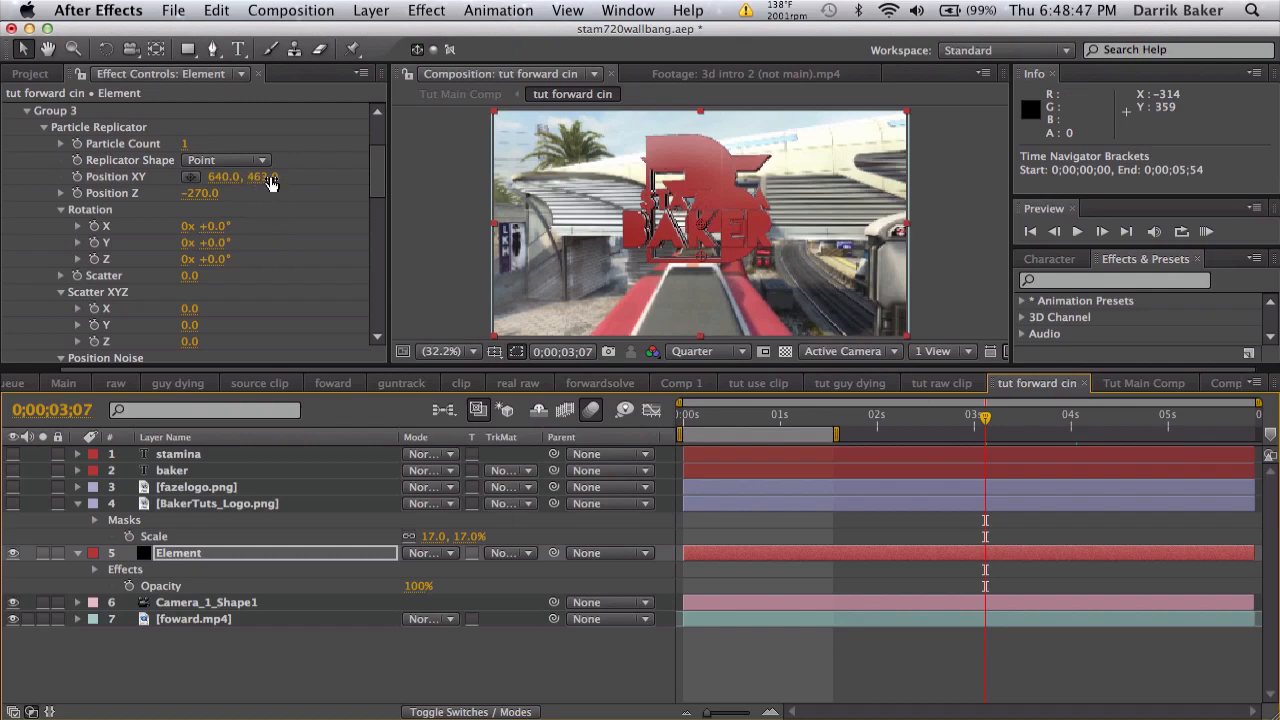
pyautogui.moveTo(270, 180); pyautogui.dragTo(283, 176)
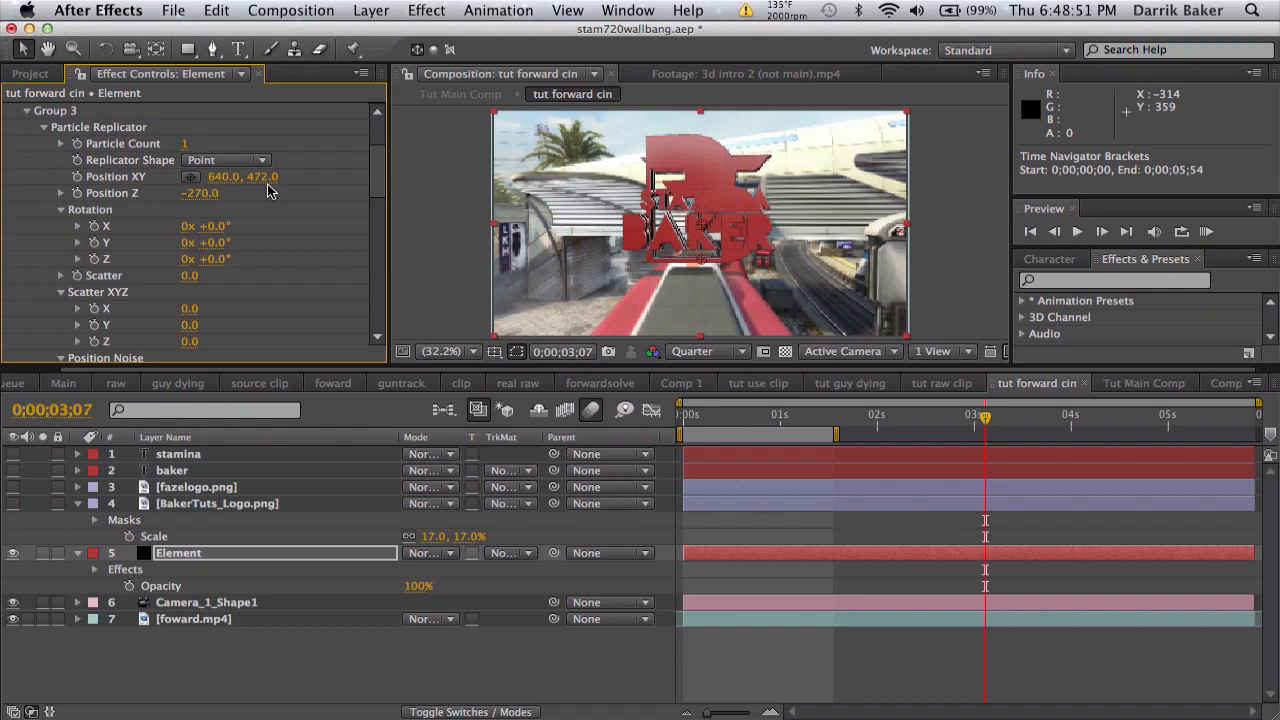
# Copy the Group 3 settings and paste them into Group 4.
pyautogui.scroll(2, 212, 190)
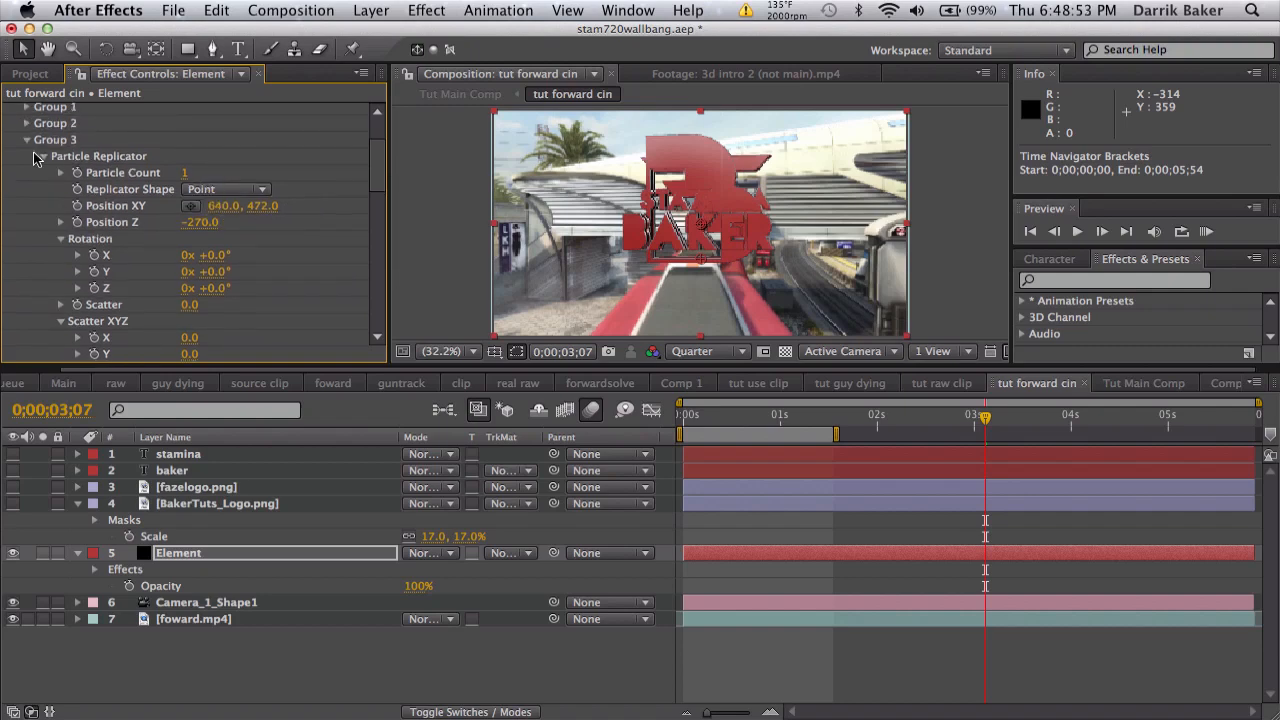
pyautogui.click(41, 157)
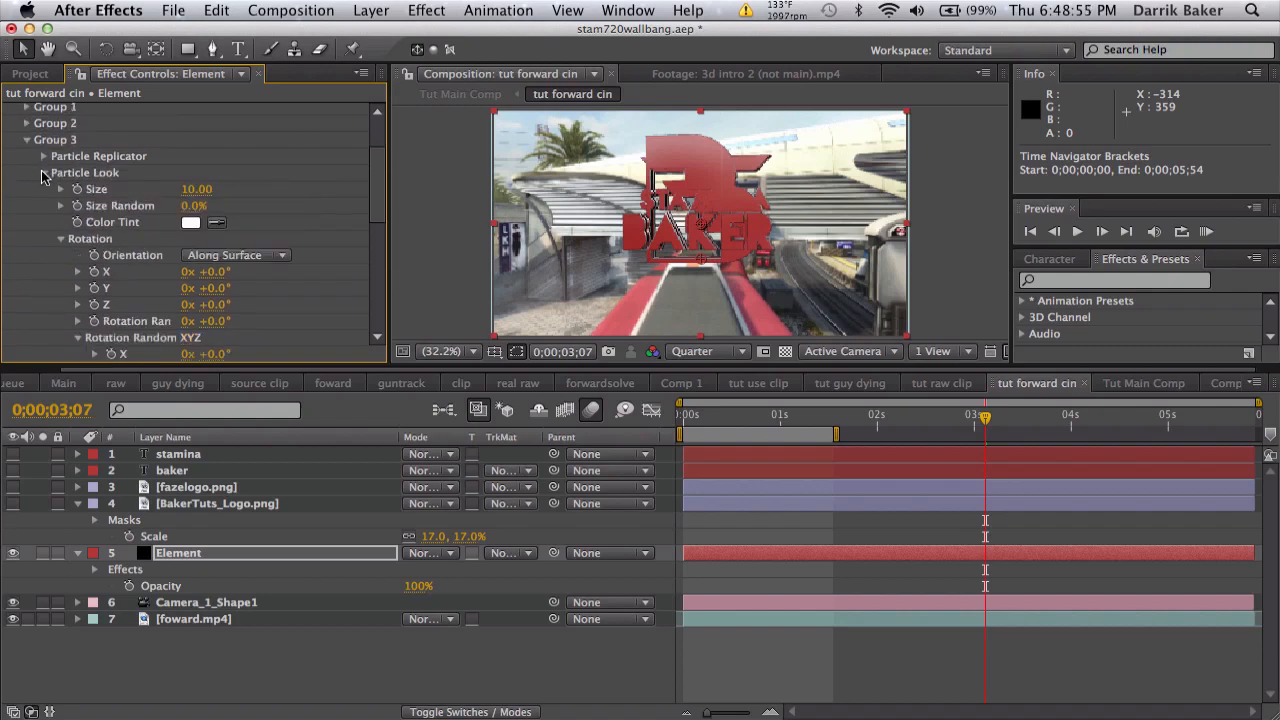
pyautogui.click(43, 174)
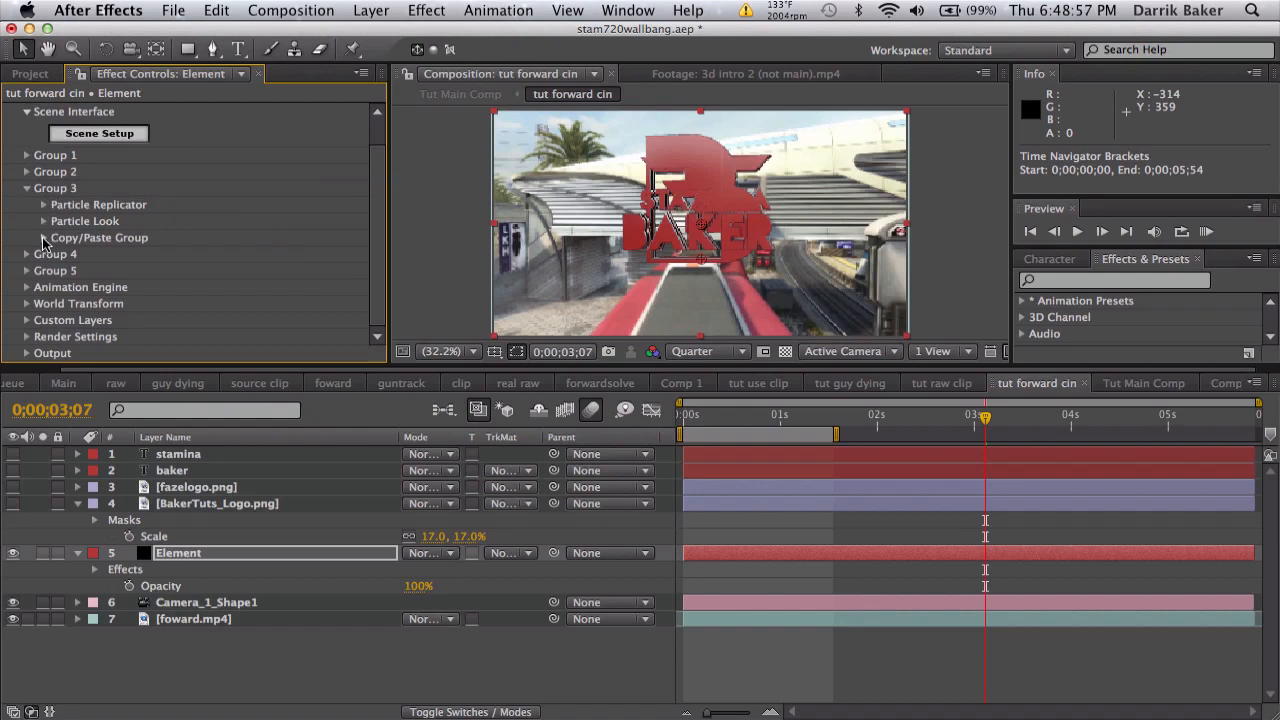
pyautogui.click(44, 240)
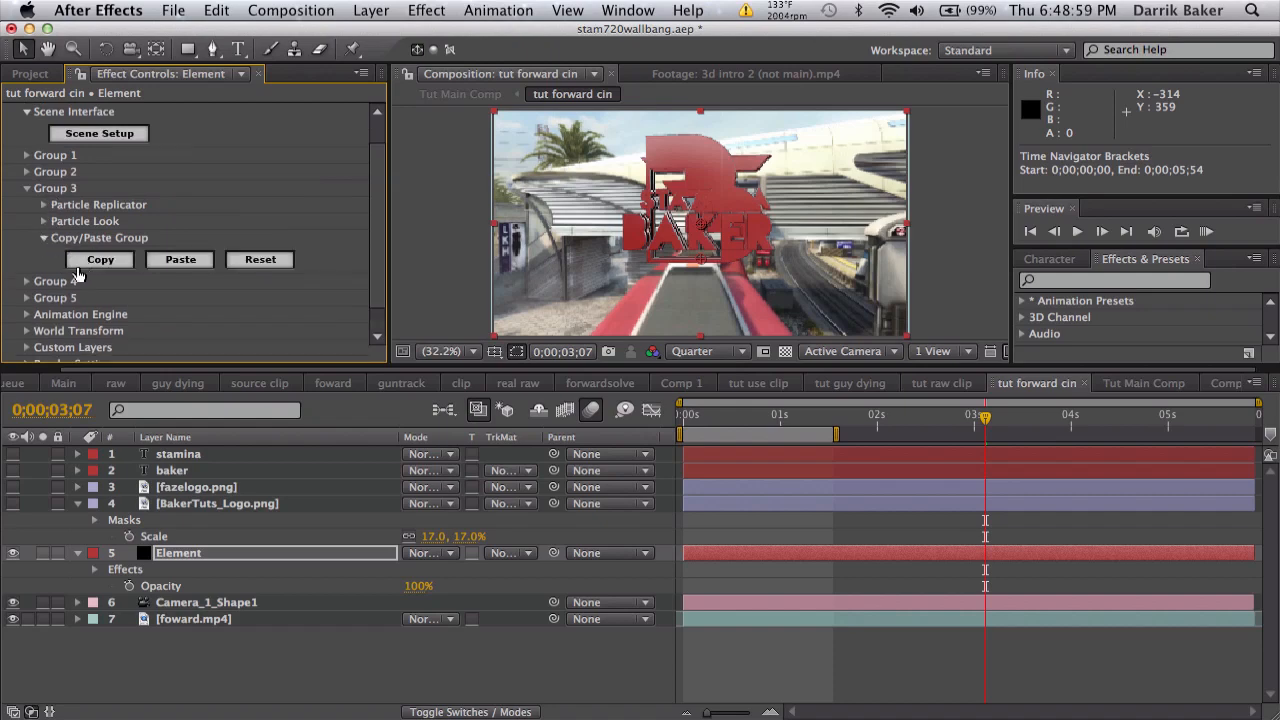
pyautogui.click(27, 282)
pyautogui.scroll(-3, 25, 287)
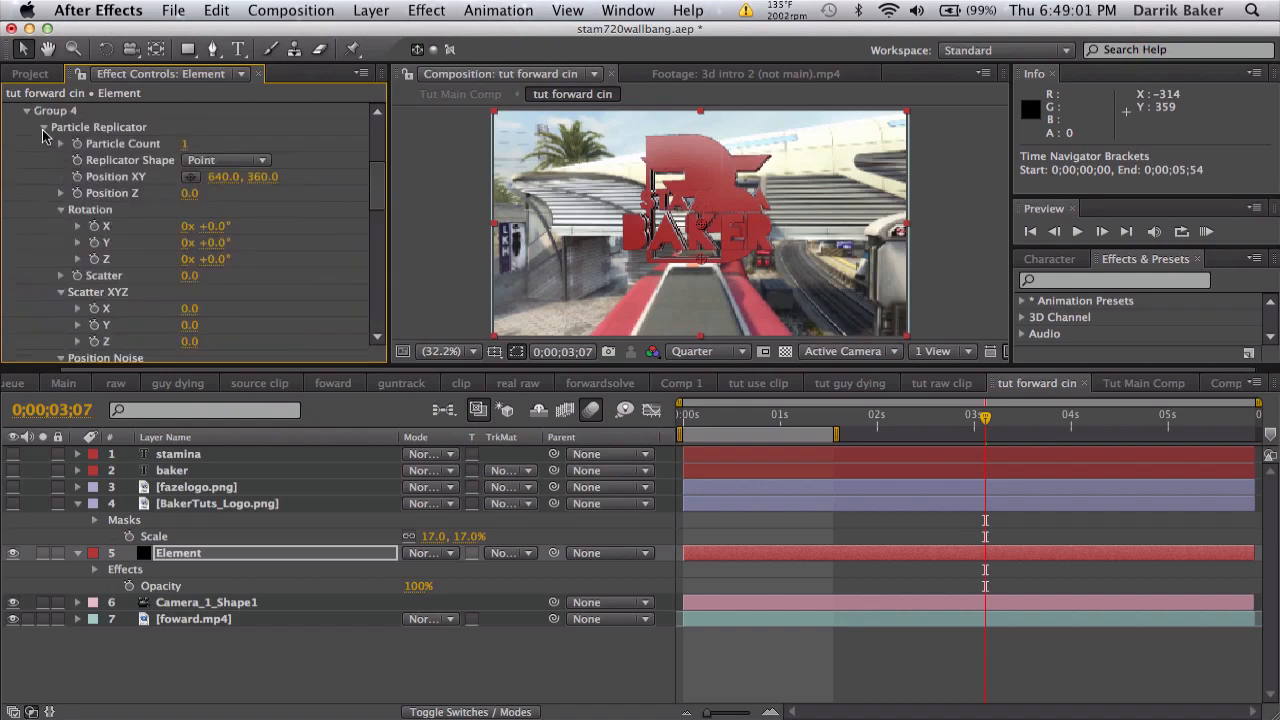
pyautogui.click(44, 130)
pyautogui.click(43, 145)
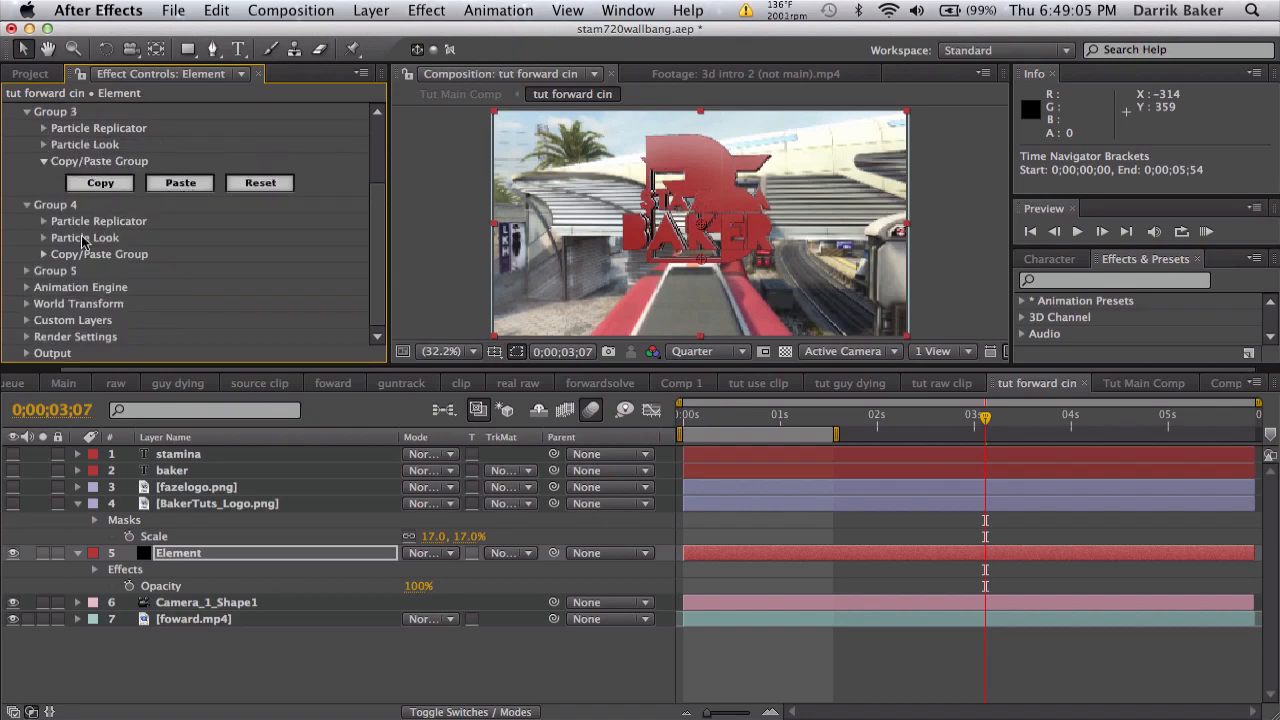
pyautogui.click(44, 254)
pyautogui.click(184, 277)
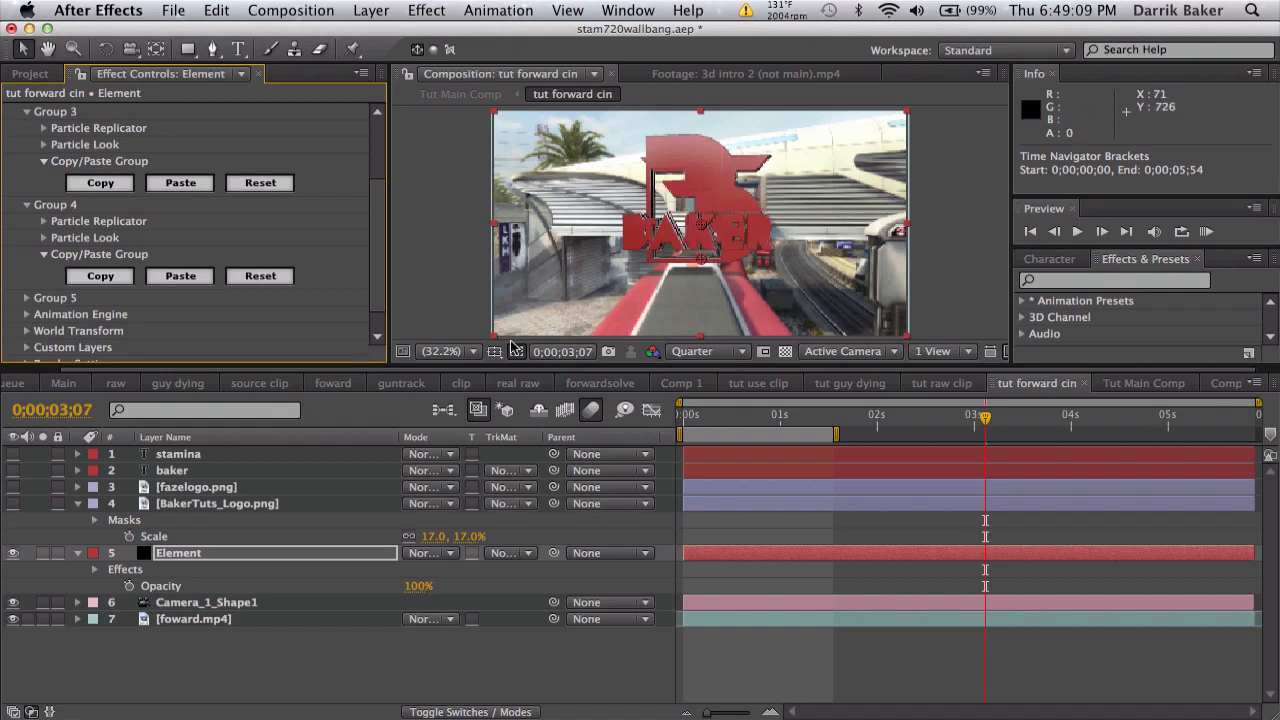
pyautogui.click(463, 351)
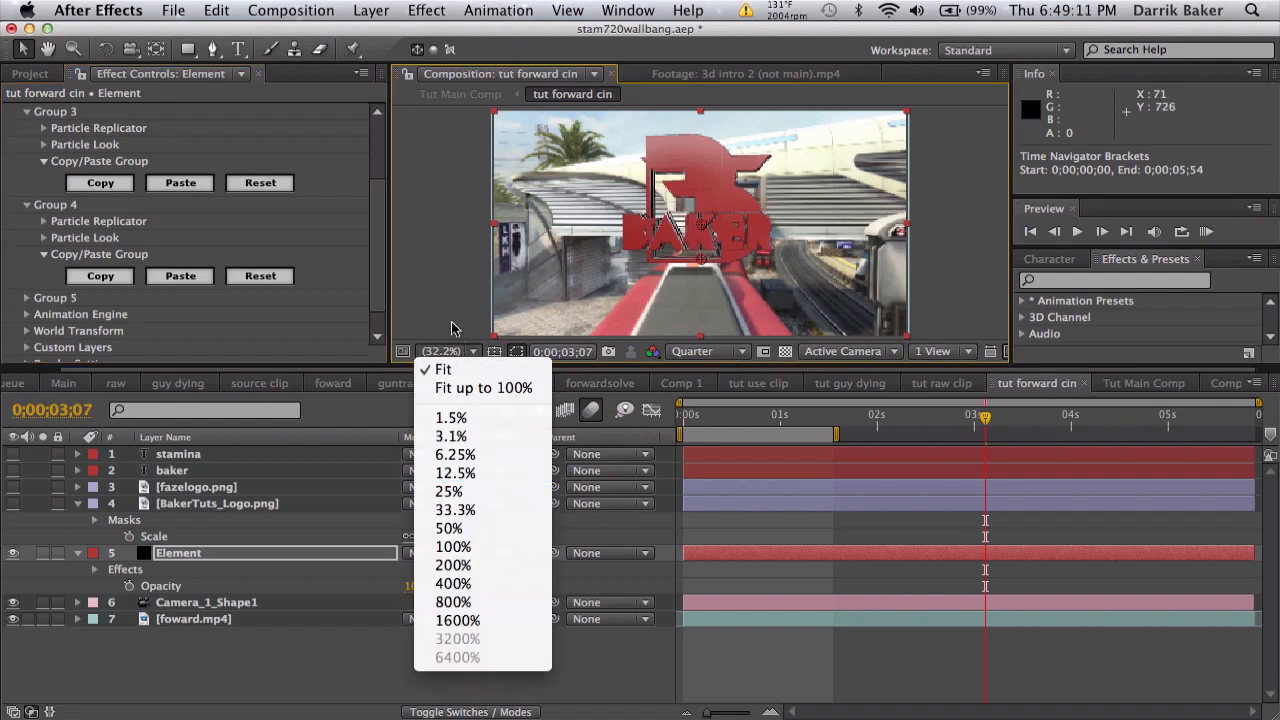
pyautogui.click(458, 336)
# Move the current time to 0;00;02;07 and collapse the Group 3 and Group 4 settings.
pyautogui.scroll(3, 214, 278)
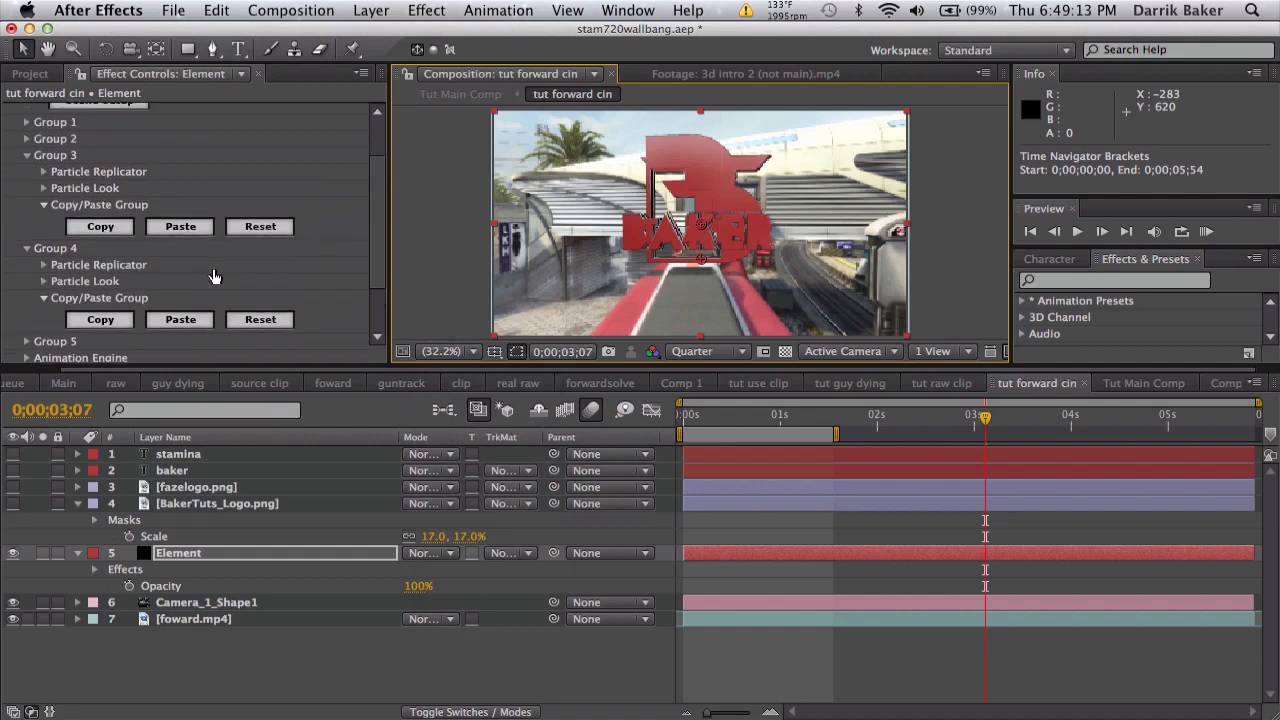
pyautogui.scroll(2, 214, 277)
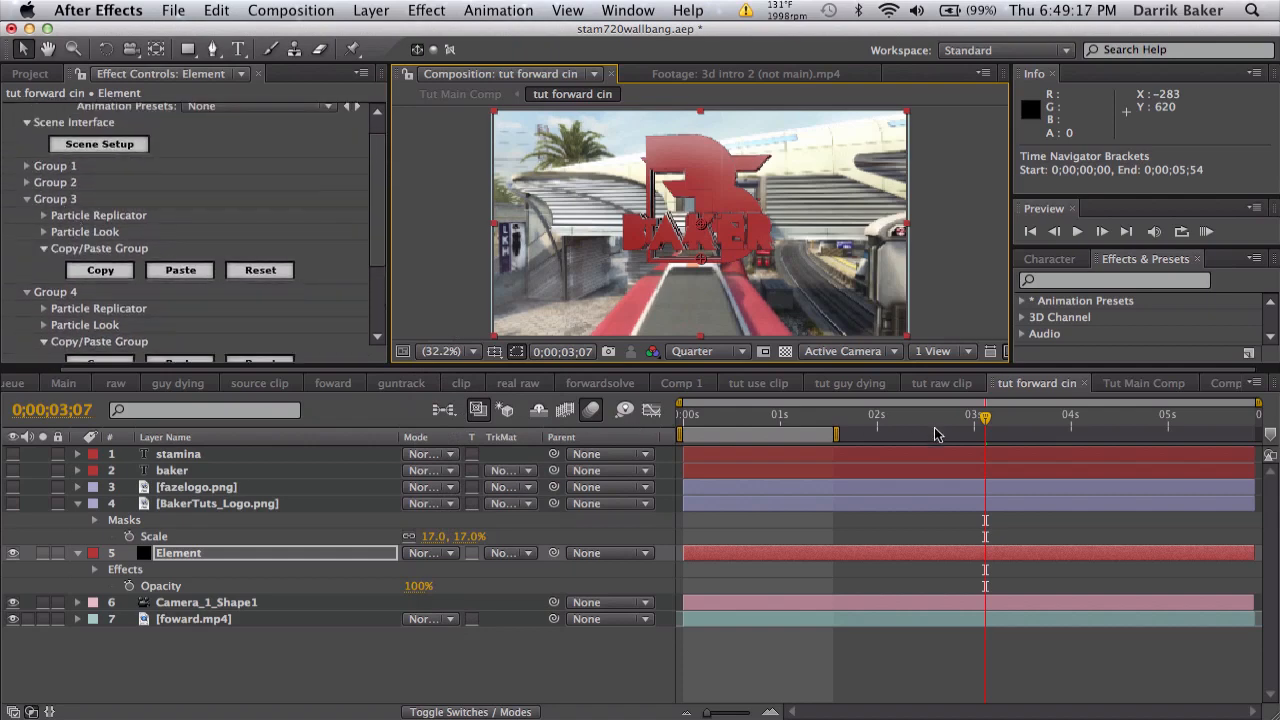
pyautogui.moveTo(880, 420)
pyautogui.mouseDown()
pyautogui.moveTo(920, 425)
pyautogui.moveTo(888, 424)
pyautogui.mouseUp()
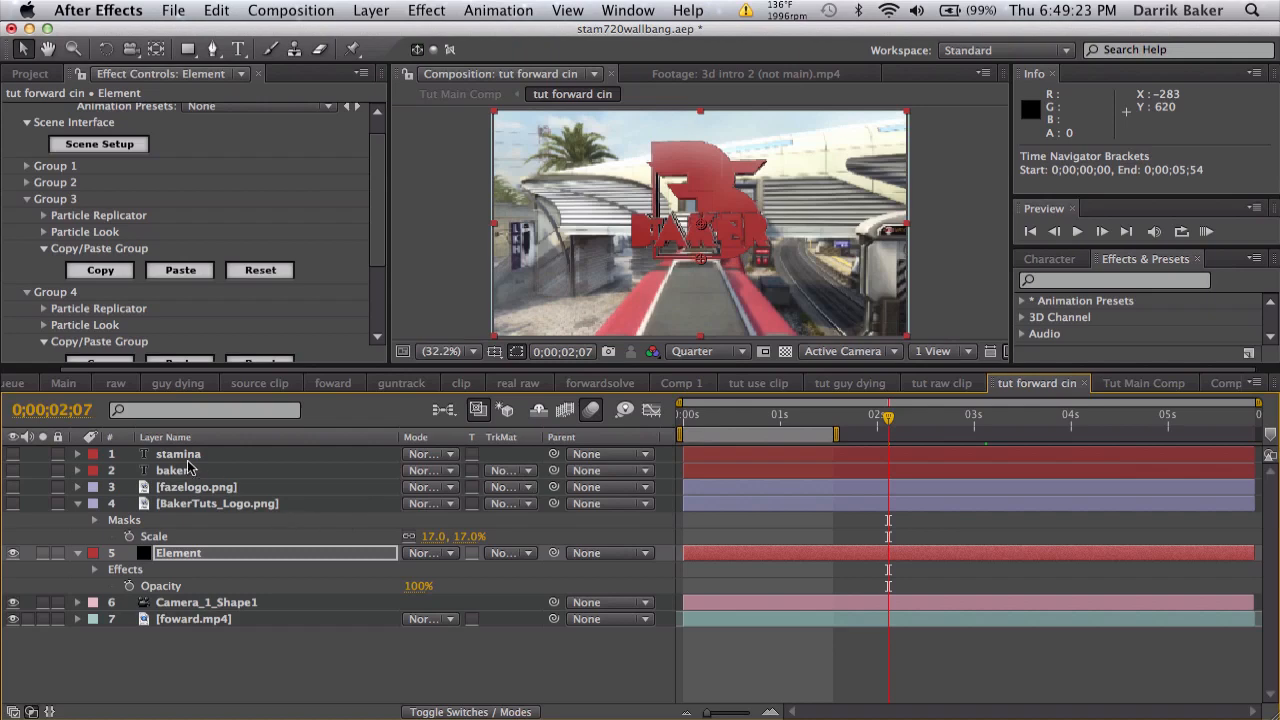
pyautogui.click(29, 202)
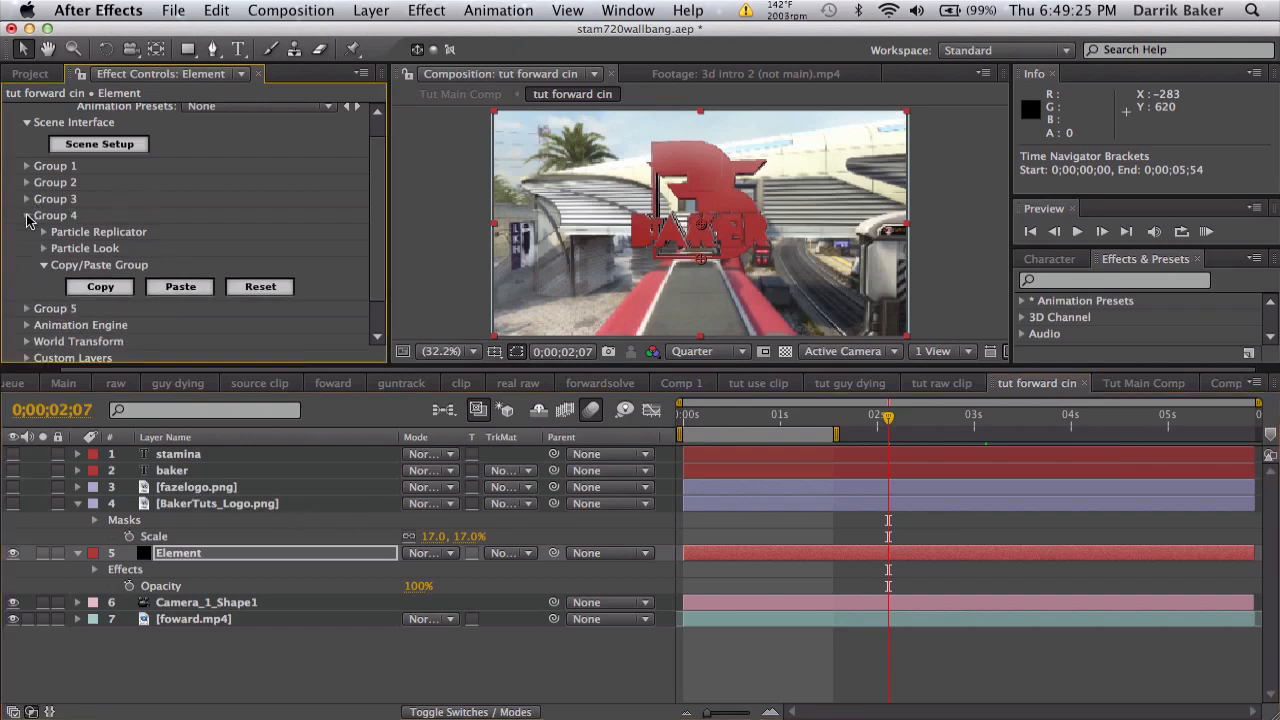
pyautogui.click(29, 220)
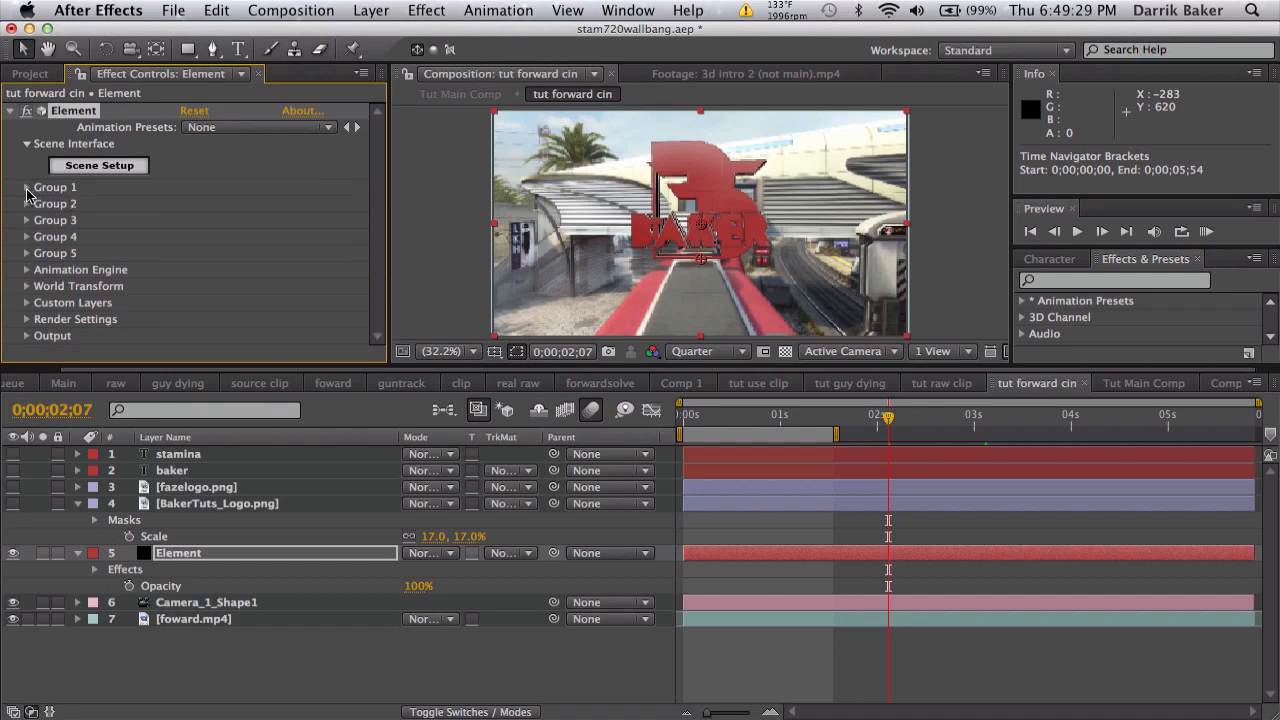
# Set Group 1's Particle Count to 0 to hide its logo, and collapse its replicator and look settings.
pyautogui.click(27, 188)
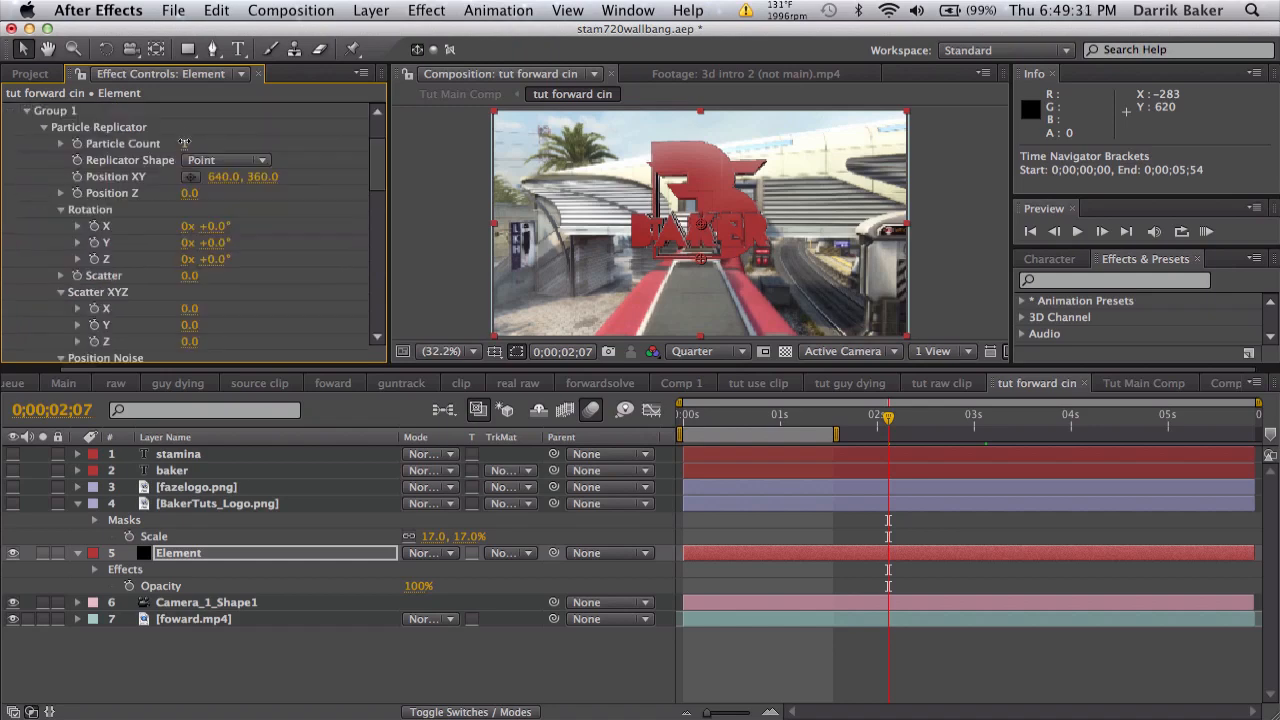
pyautogui.moveTo(184, 143); pyautogui.dragTo(171, 143)
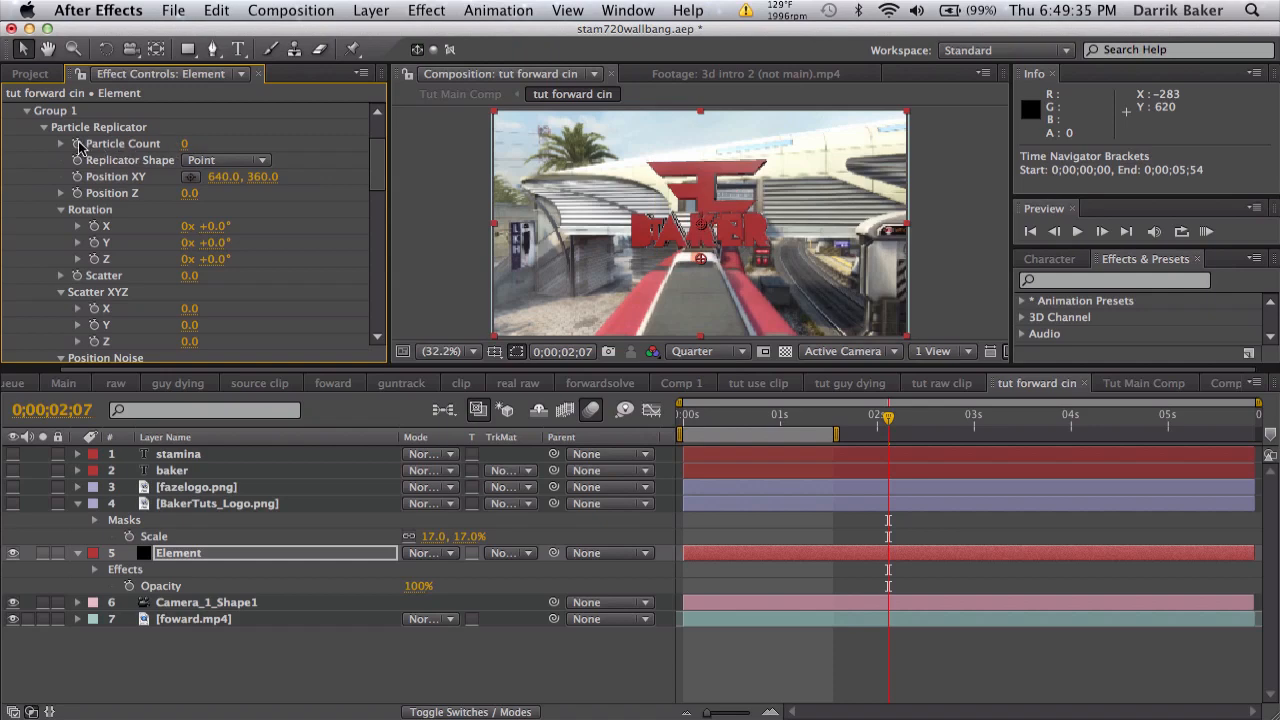
pyautogui.click(44, 127)
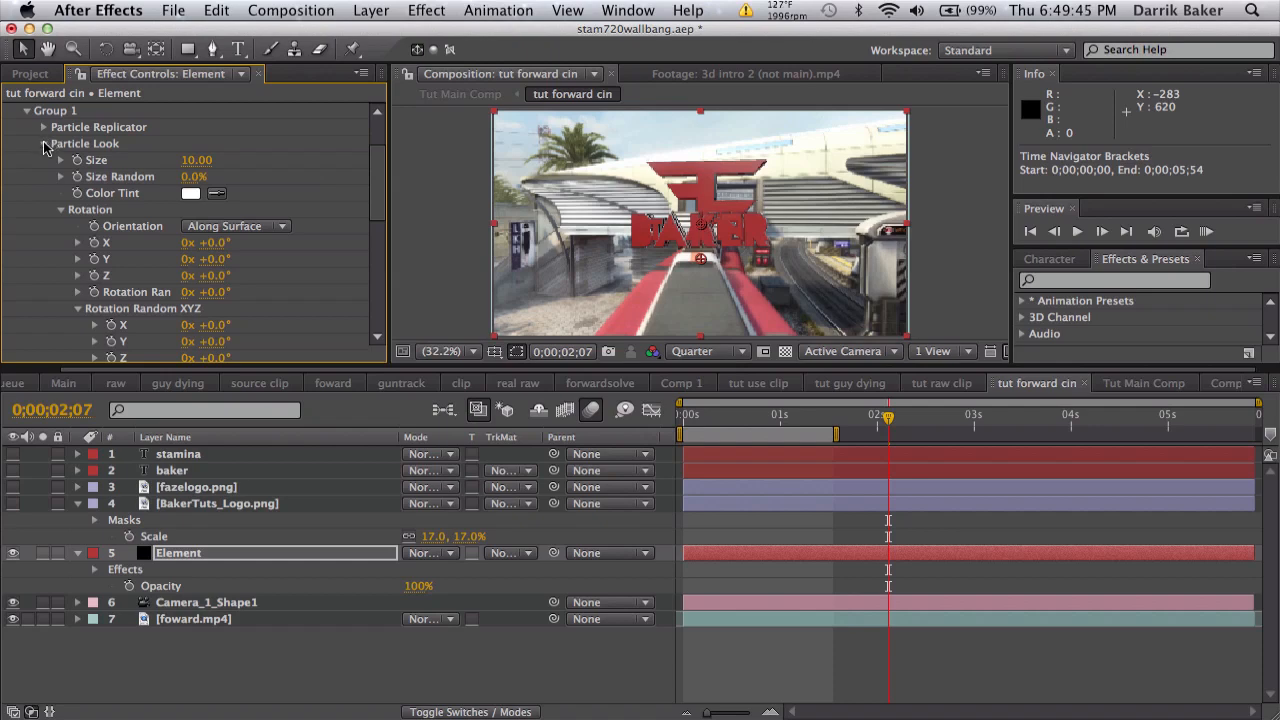
pyautogui.click(44, 144)
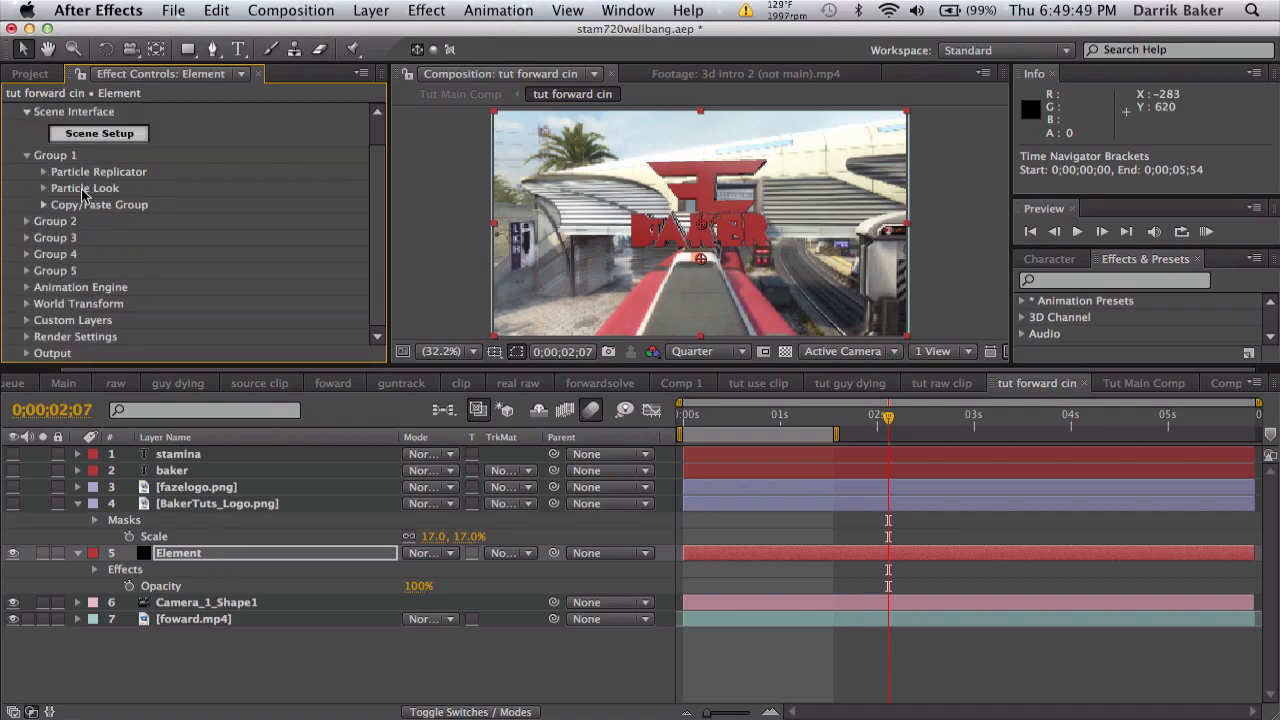
# Keyframe Group 2's Particle Count at 1 on frame 0;00;02;07 and reveal the Element layer's keyframes.
pyautogui.click(27, 221)
pyautogui.scroll(-2, 100, 200)
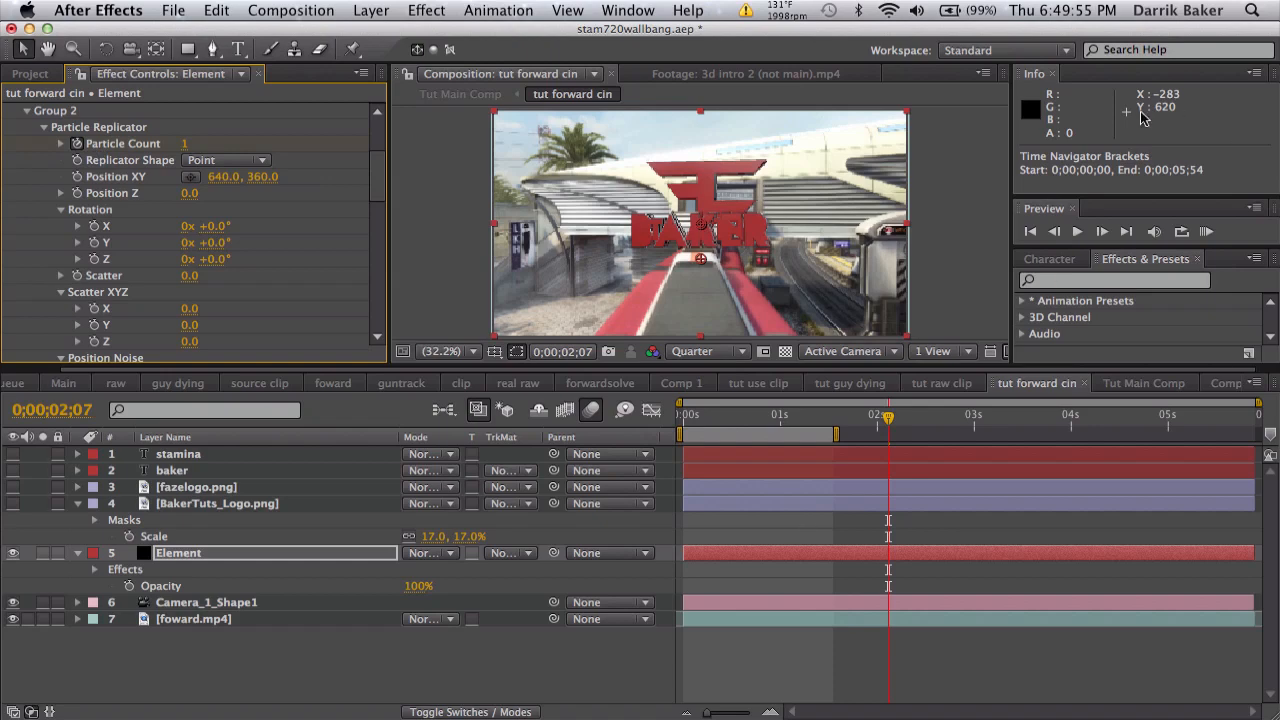
pyautogui.click(1101, 231)
pyautogui.click(1101, 231)
pyautogui.click(1101, 231)
pyautogui.click(1101, 231)
pyautogui.click(1101, 231)
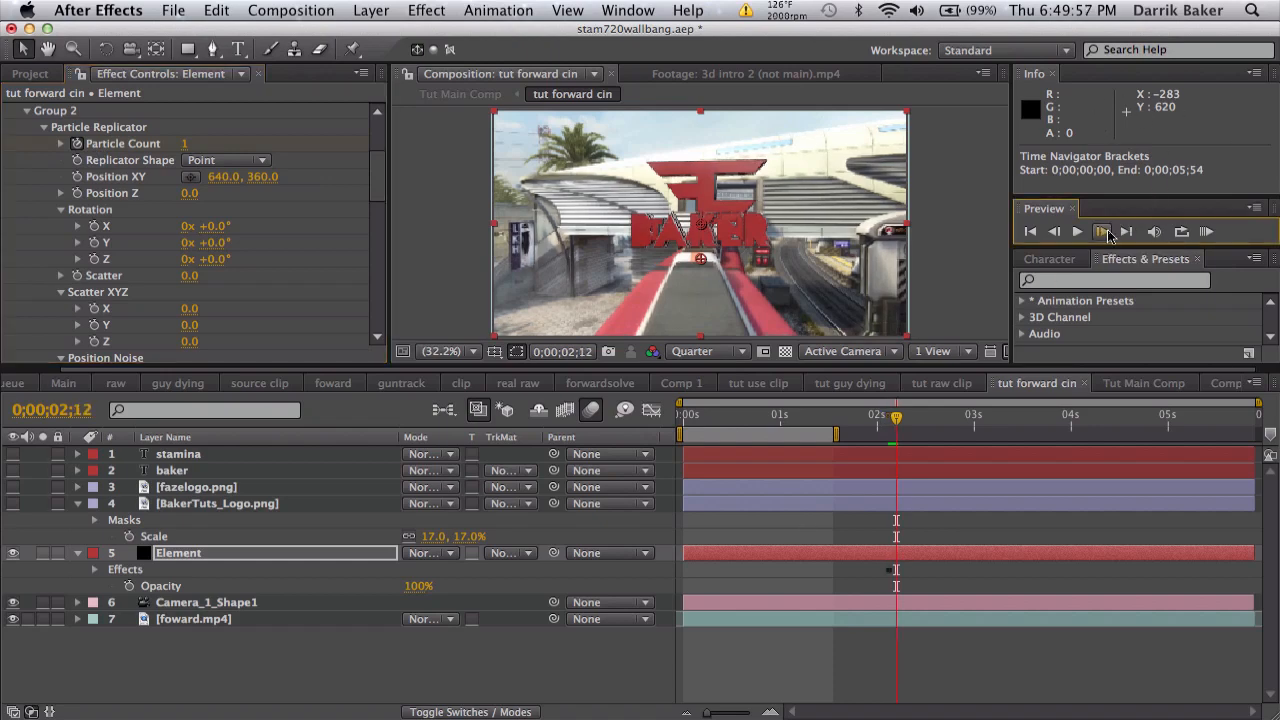
pyautogui.press('u')
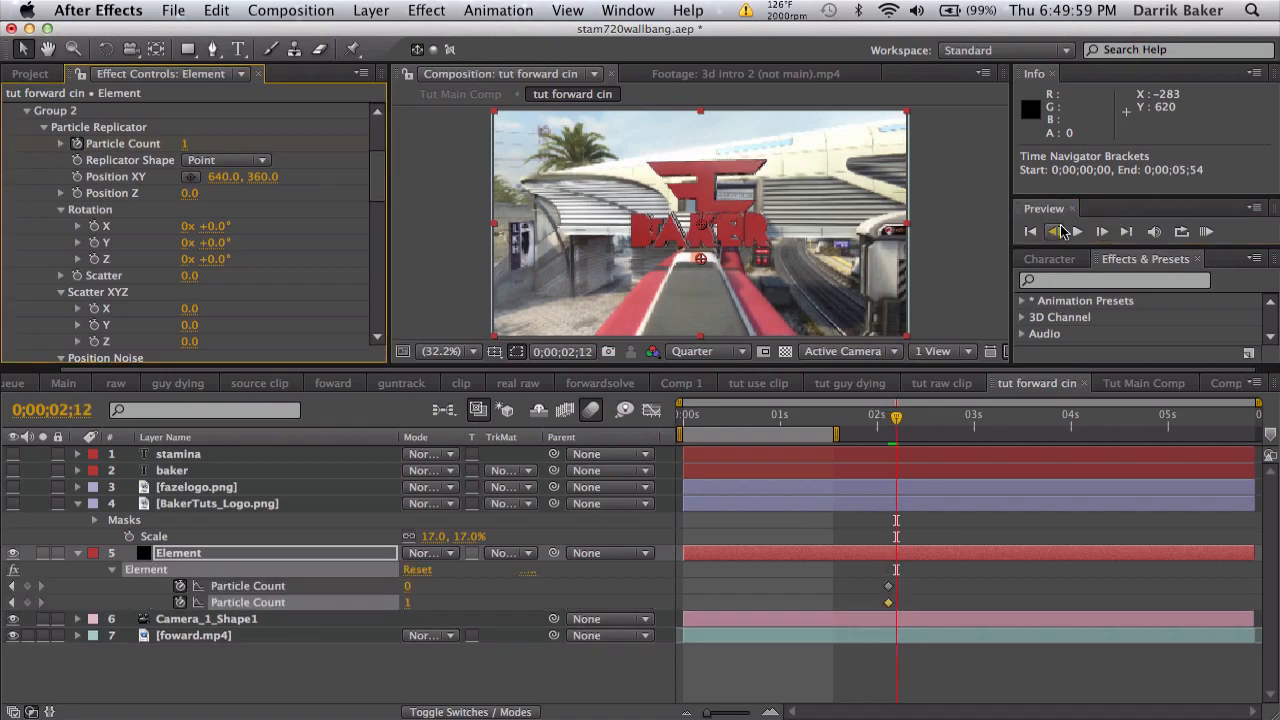
# At 0;00;02;08, keyframe Group 2's Particle Count to 0 and Group 1's Particle Count to 1 to swap the logos.
pyautogui.click(1060, 231)
pyautogui.click(1060, 231)
pyautogui.click(1061, 231)
pyautogui.click(1061, 231)
pyautogui.click(1061, 231)
pyautogui.press('=')
pyautogui.press('=')
pyautogui.press('=')
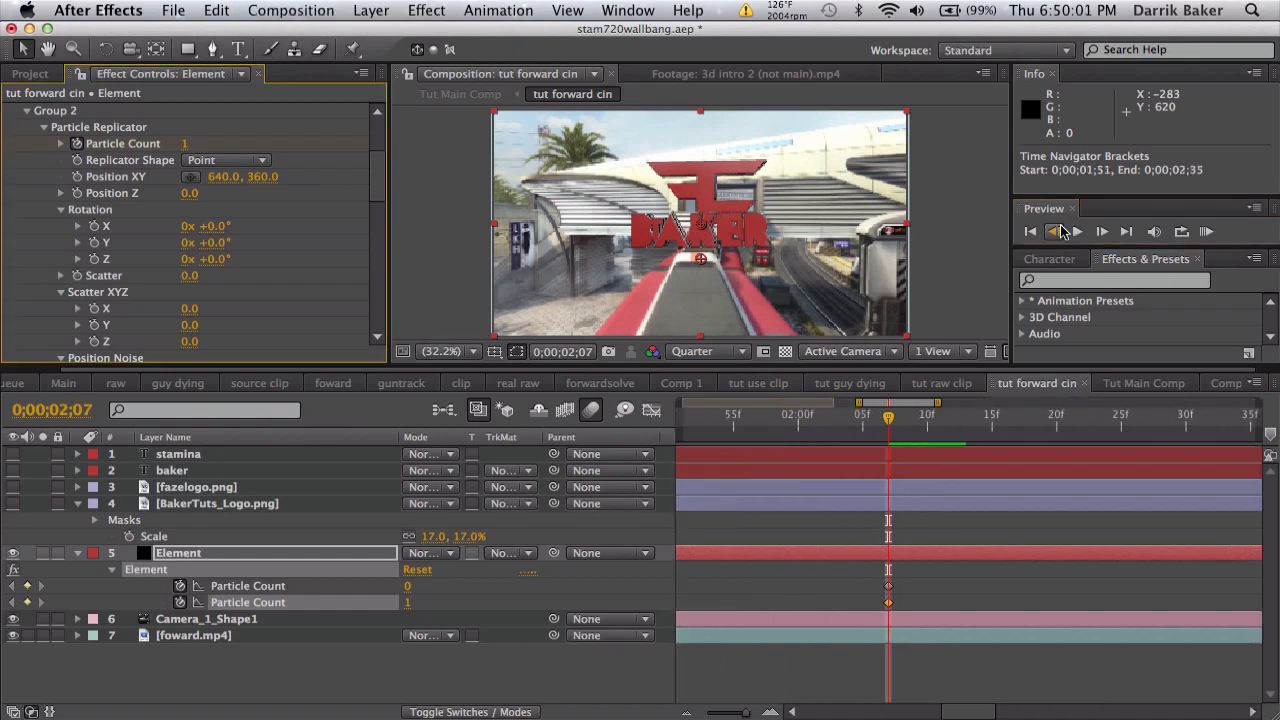
pyautogui.click(1104, 233)
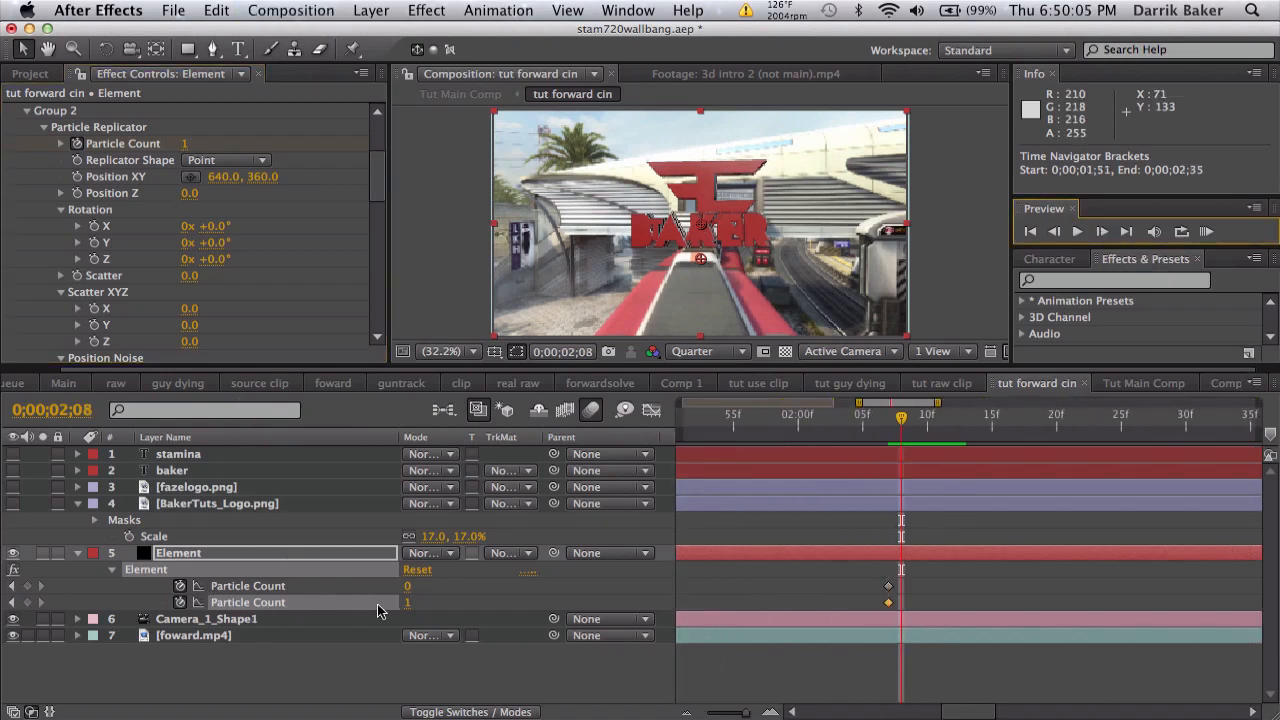
pyautogui.click(409, 602)
pyautogui.write('0')
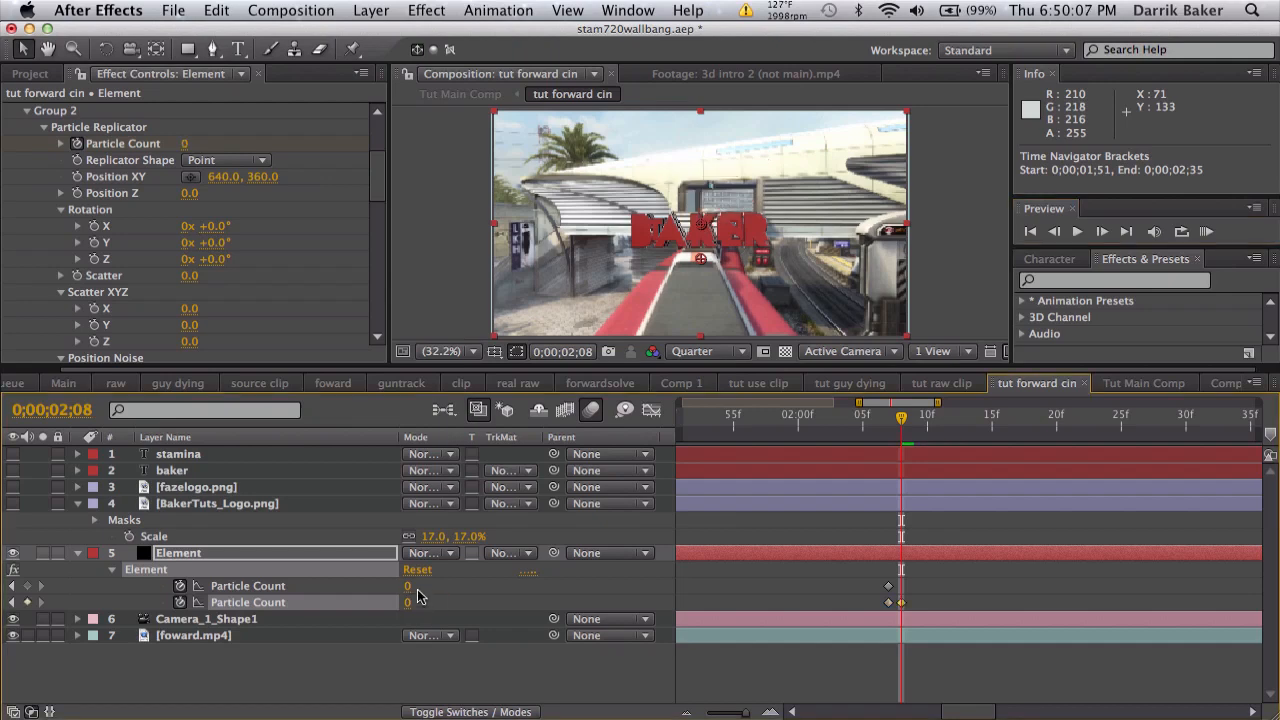
pyautogui.press('Return')
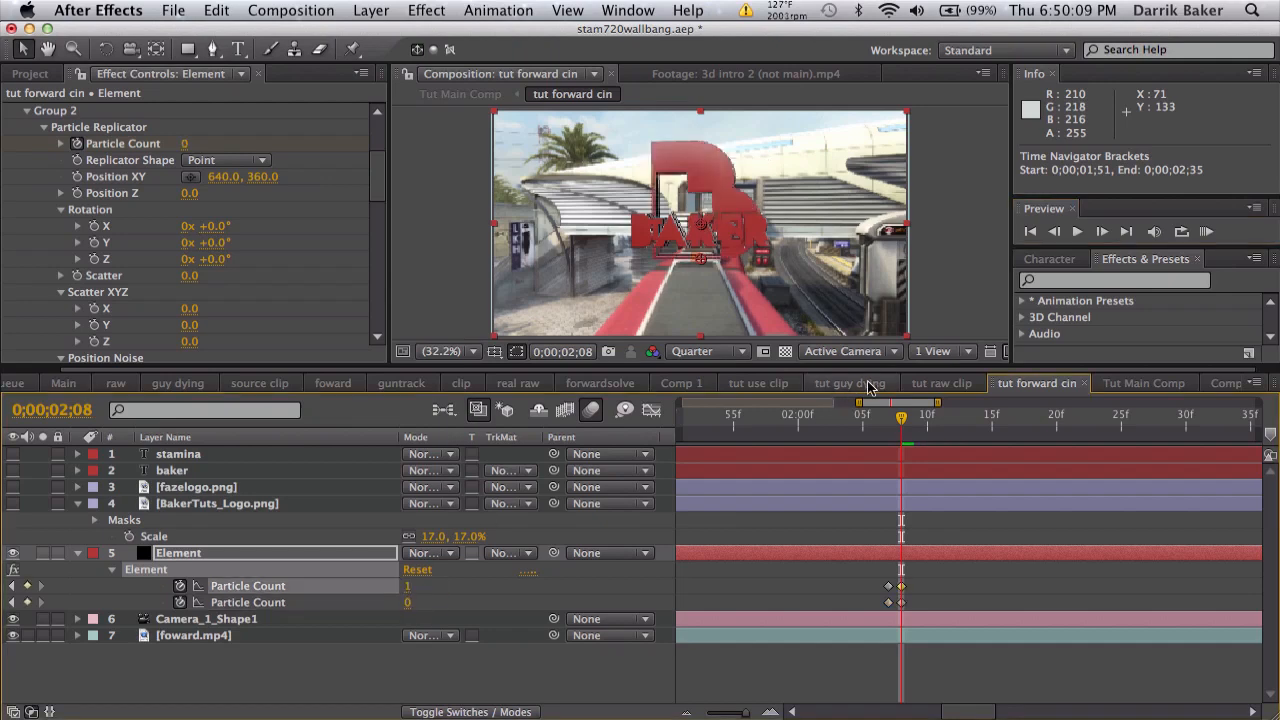
# Keyframe Group 3's Particle Count at 0 on frame 0;00;02;07 to hide the BAKER text.
pyautogui.click(876, 425)
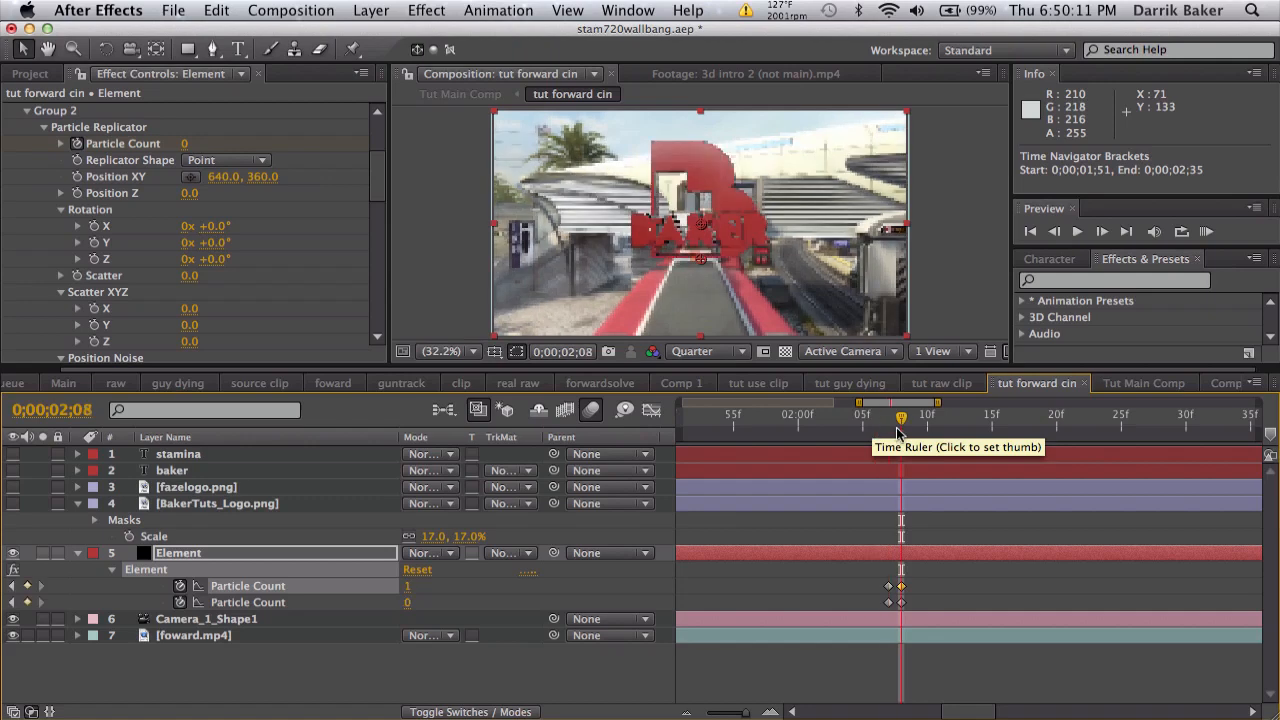
pyautogui.click(890, 432)
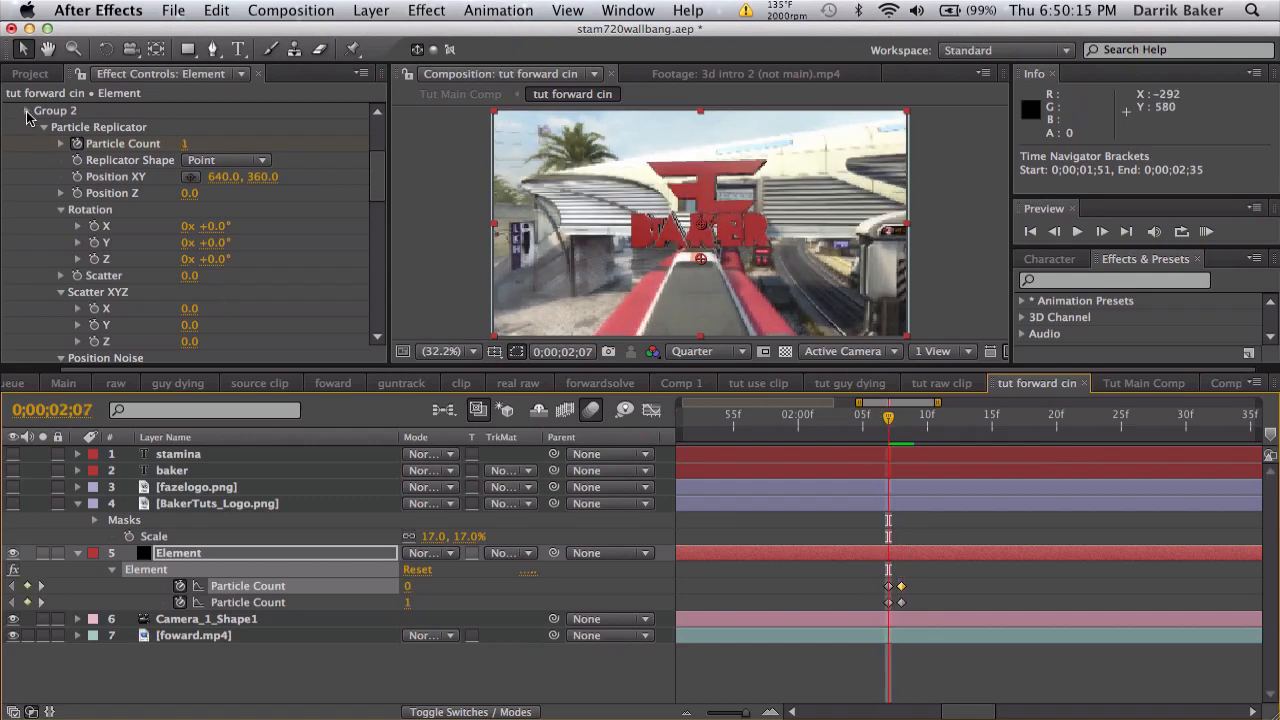
pyautogui.click(27, 113)
pyautogui.click(27, 238)
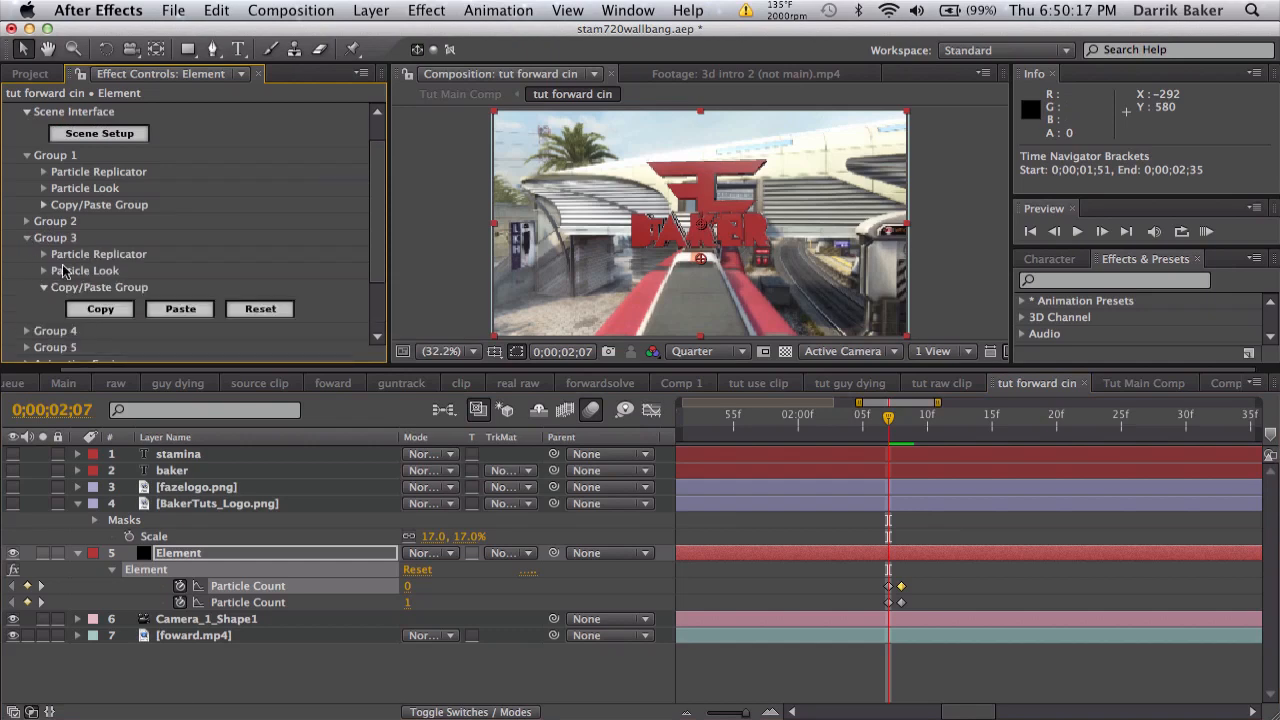
pyautogui.click(44, 255)
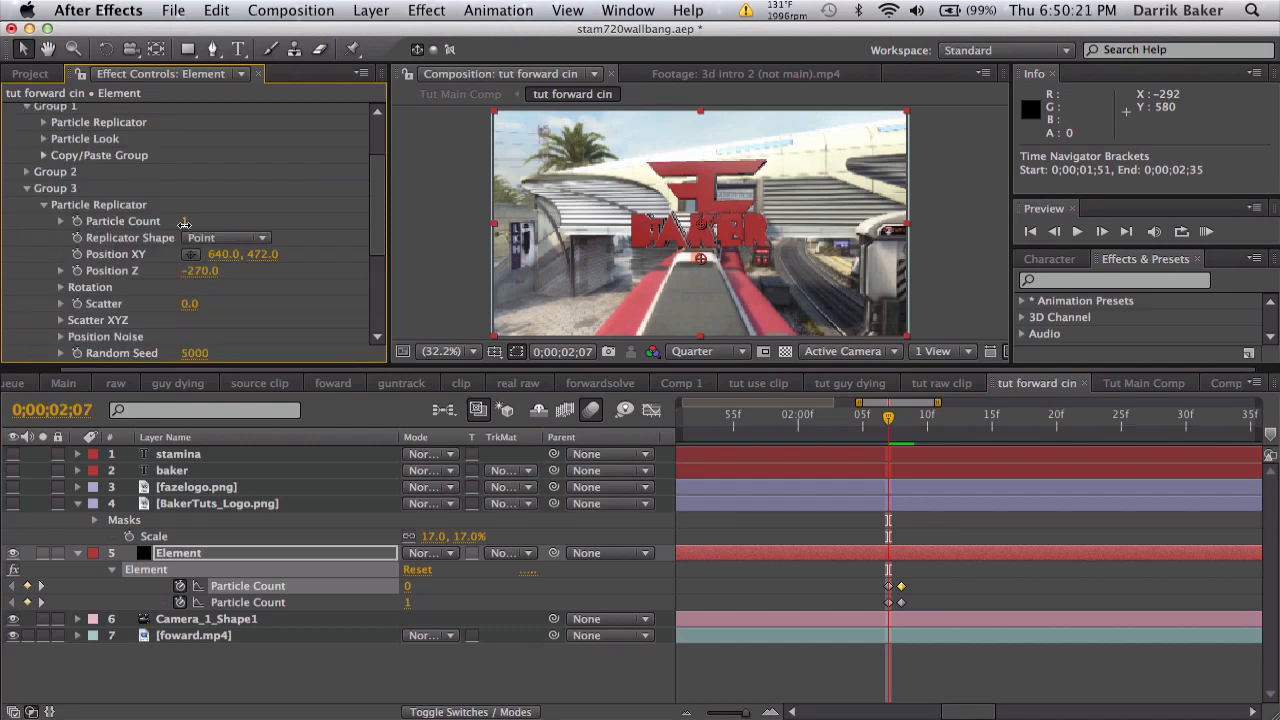
pyautogui.moveTo(184, 223); pyautogui.dragTo(171, 225)
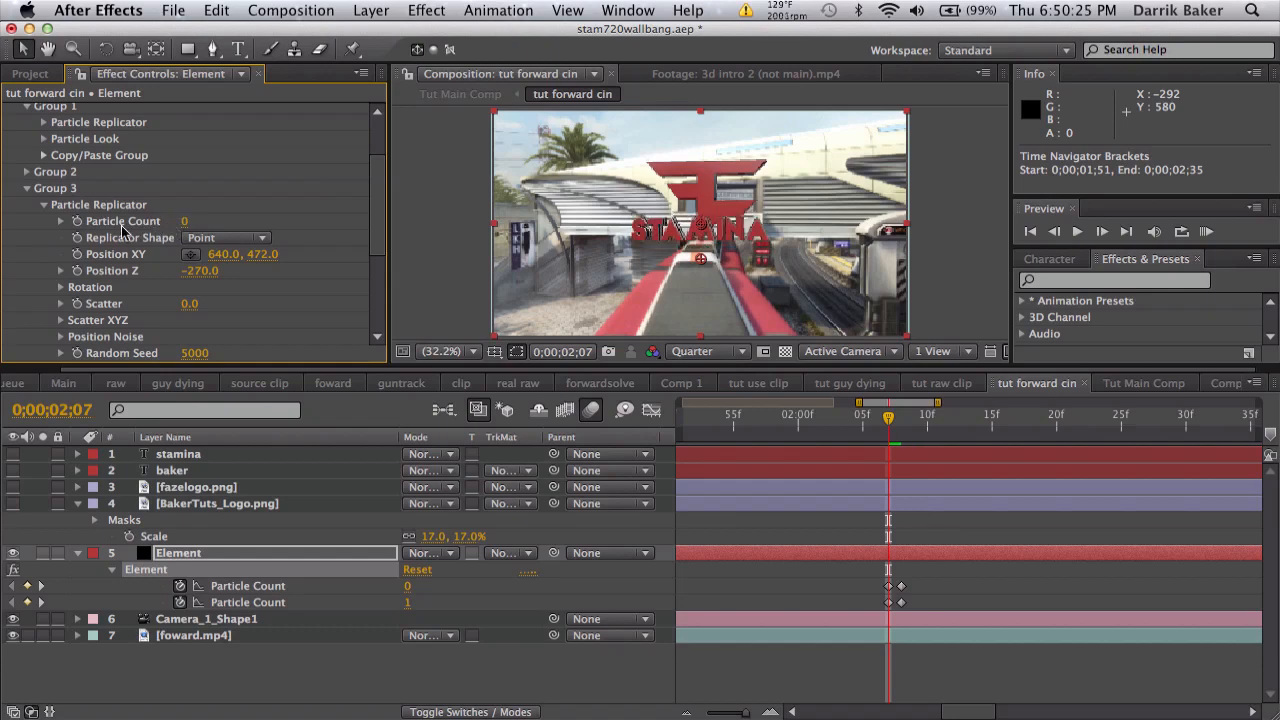
pyautogui.click(28, 189)
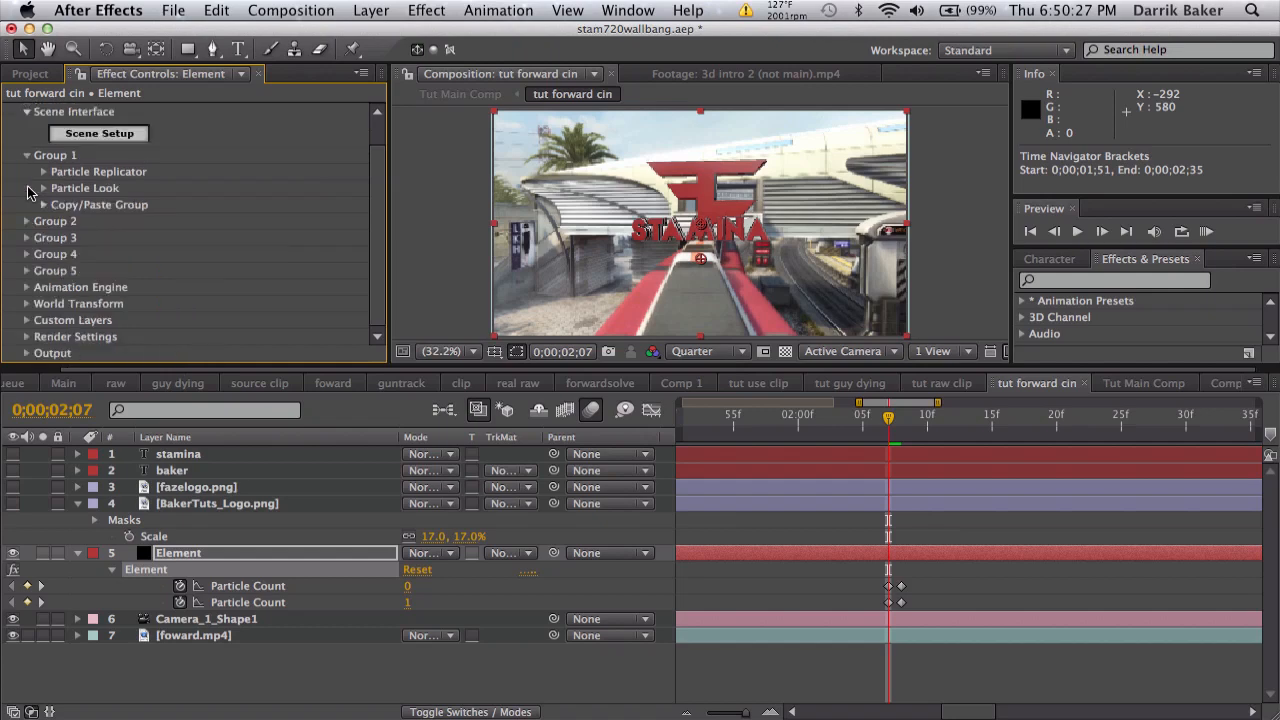
# Keyframe Group 4's Particle Count at 1 on frame 0;00;02;07 and at 0 on 0;00;02;08.
pyautogui.click(28, 255)
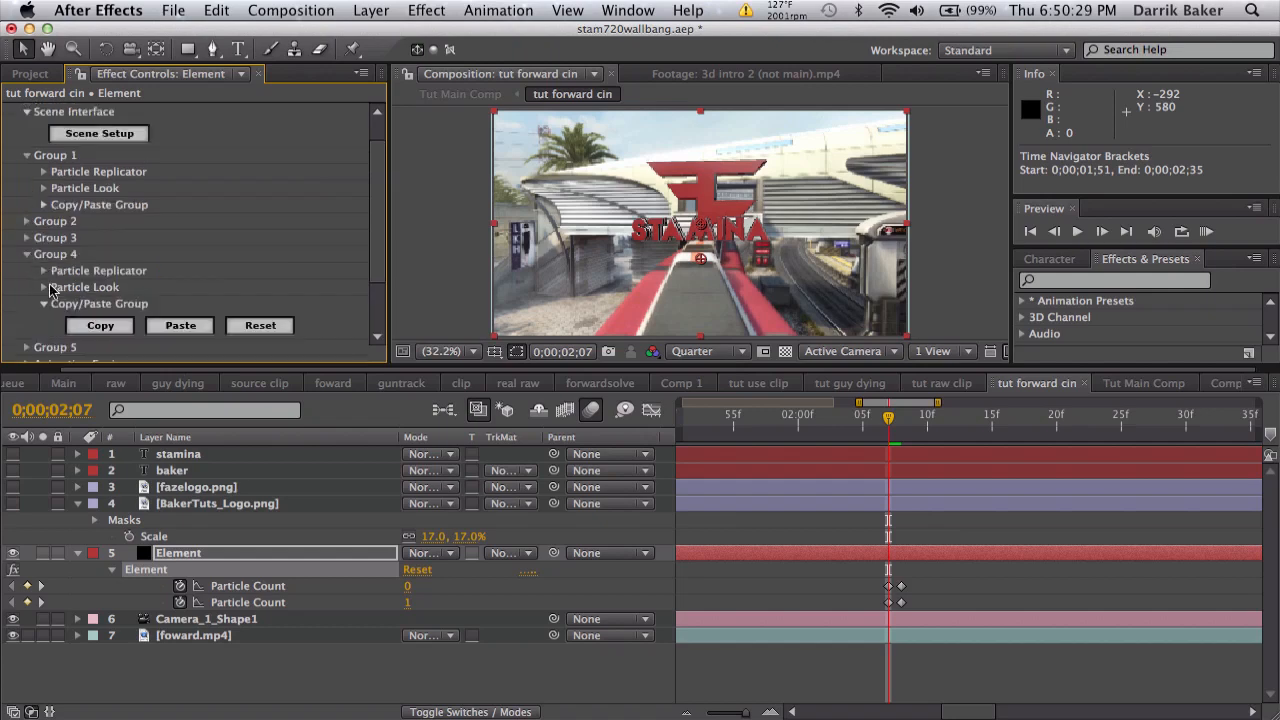
pyautogui.click(43, 270)
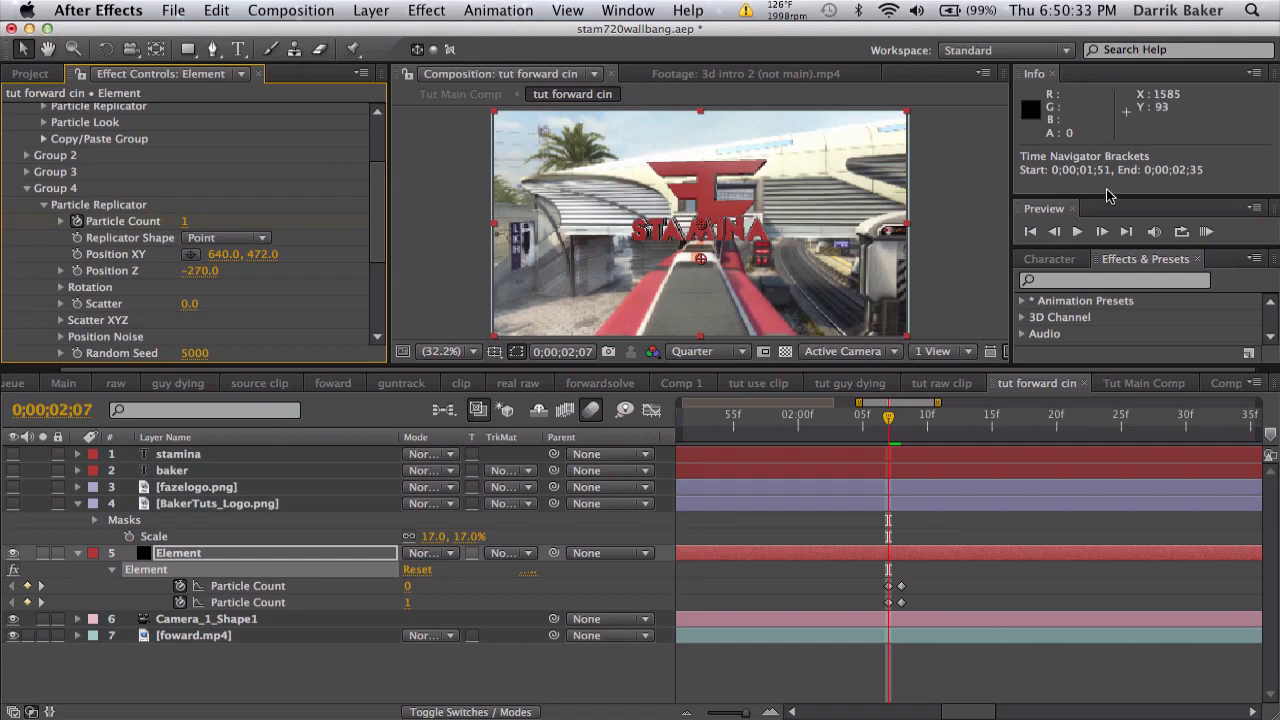
pyautogui.click(1101, 231)
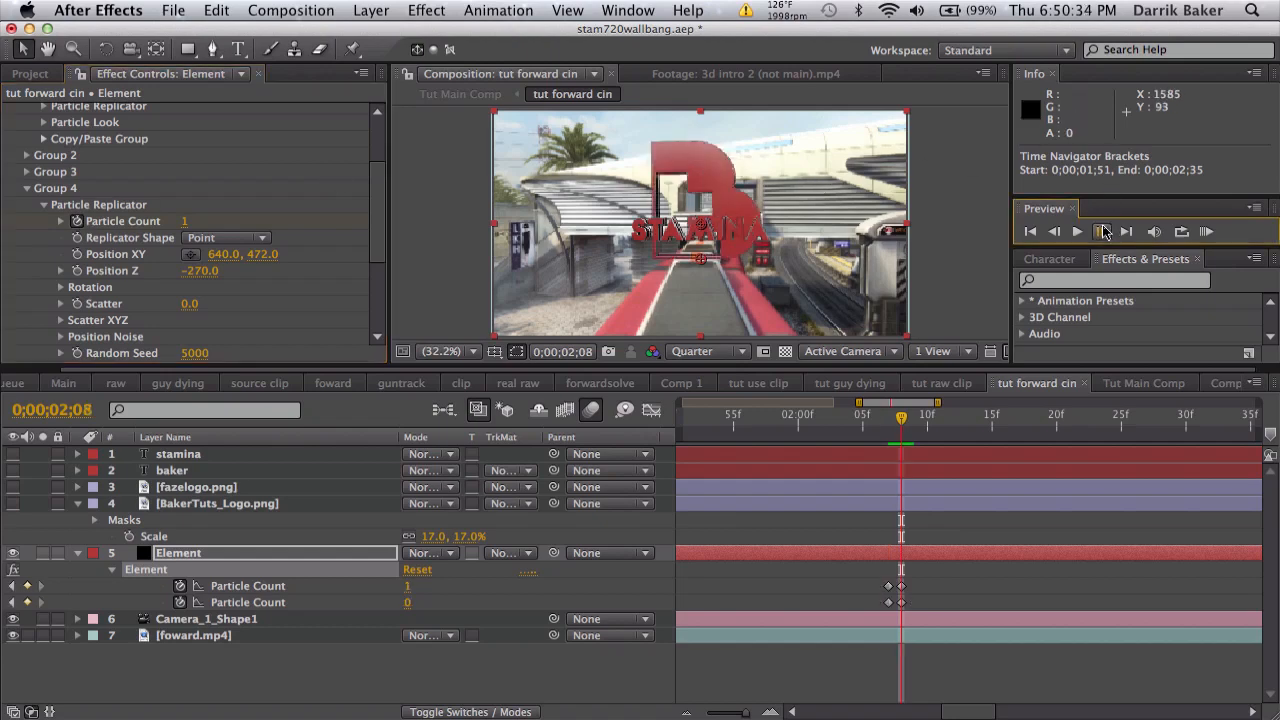
pyautogui.click(184, 221)
pyautogui.write('0')
pyautogui.press('Return')
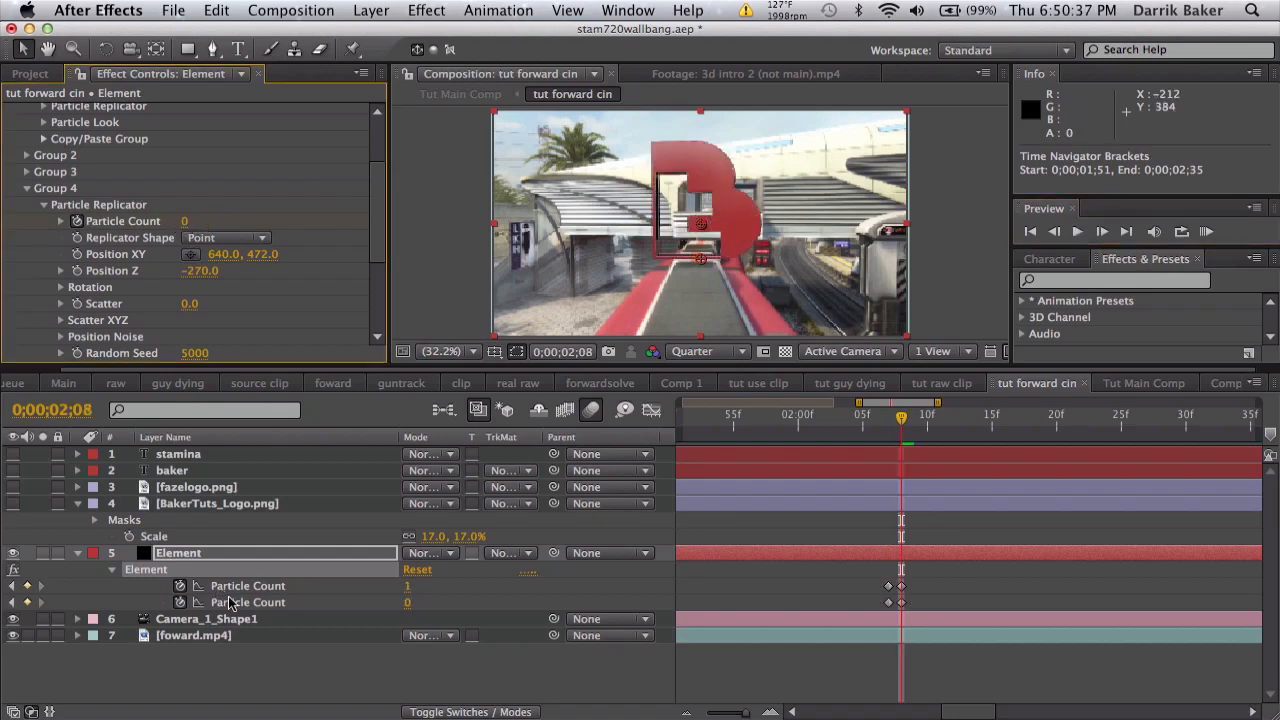
# Reveal all keyframes of the Element layer and set Group 3's Particle Count to 1 at 0;00;02;08.
pyautogui.click(273, 552)
pyautogui.press('u')
pyautogui.press('u')
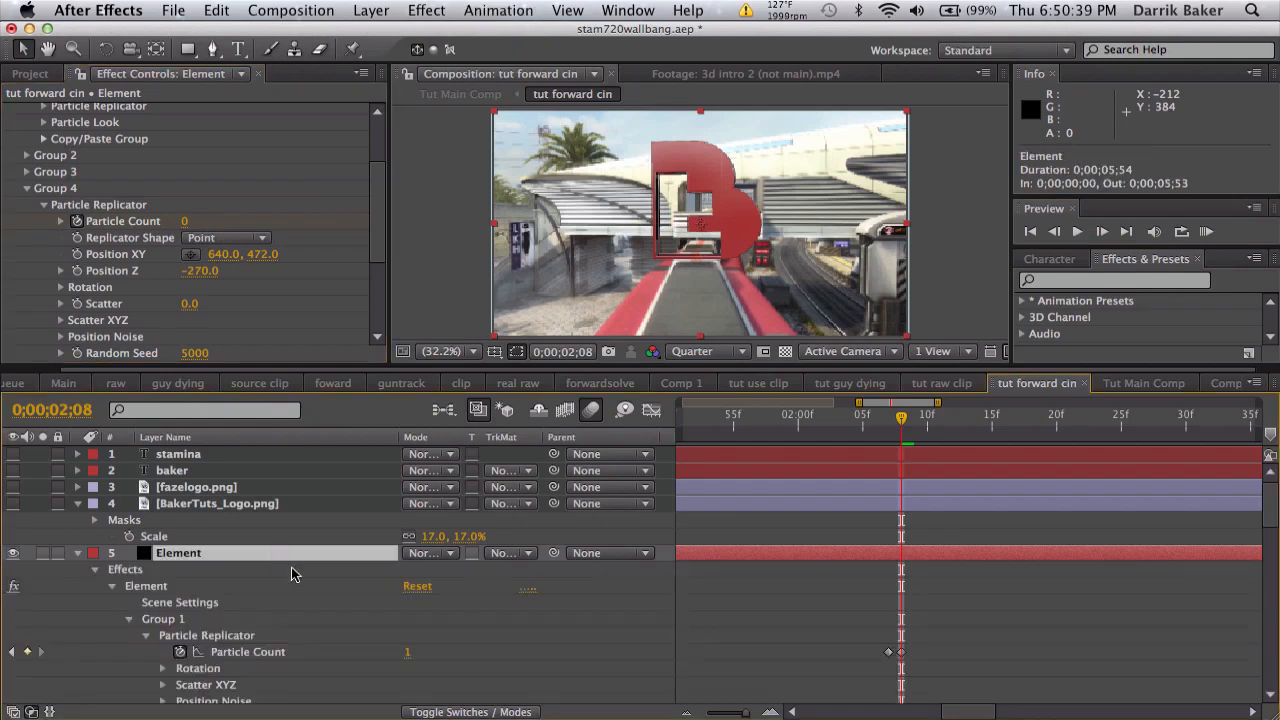
pyautogui.press('u')
pyautogui.click(815, 654)
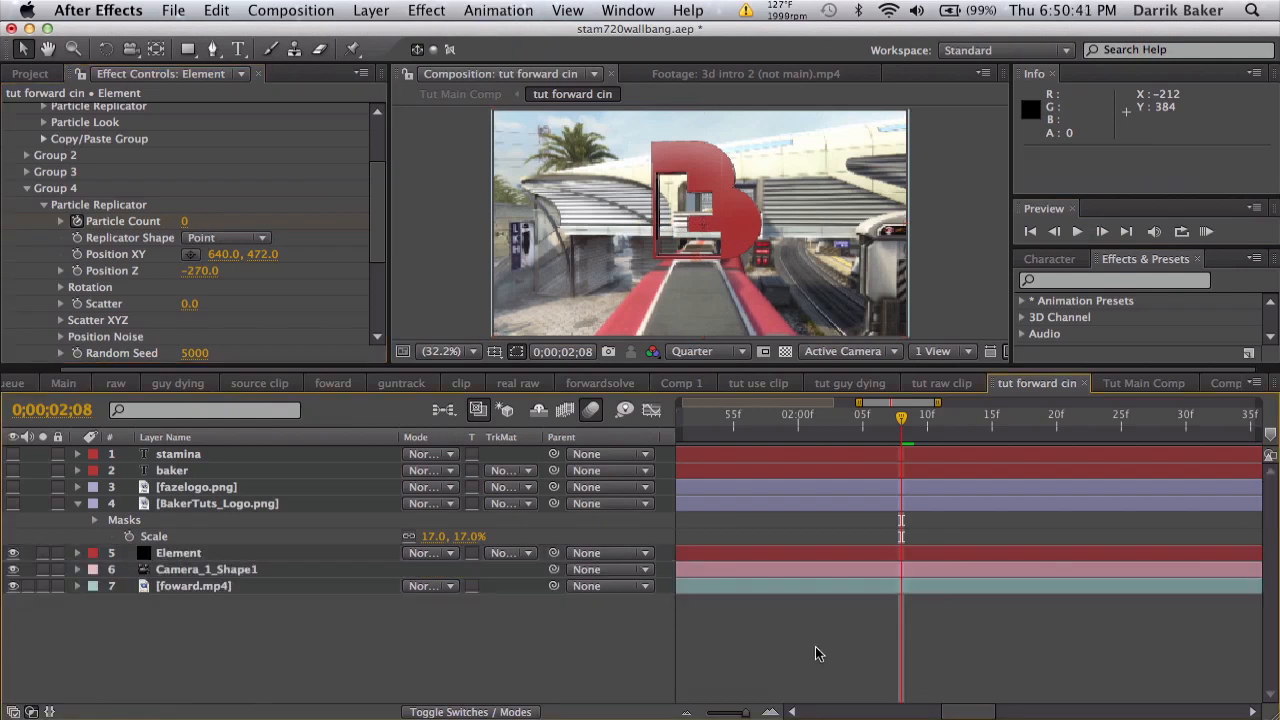
pyautogui.click(870, 554)
pyautogui.press('u')
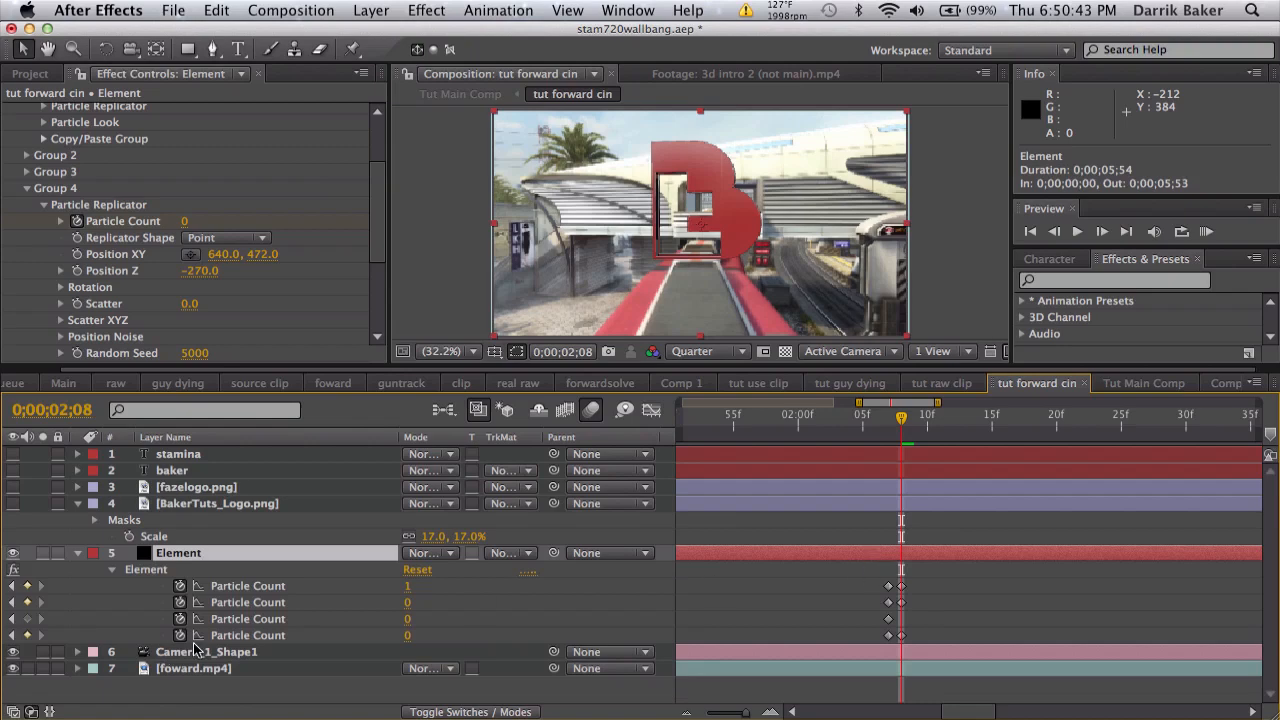
pyautogui.click(407, 619)
pyautogui.write('1')
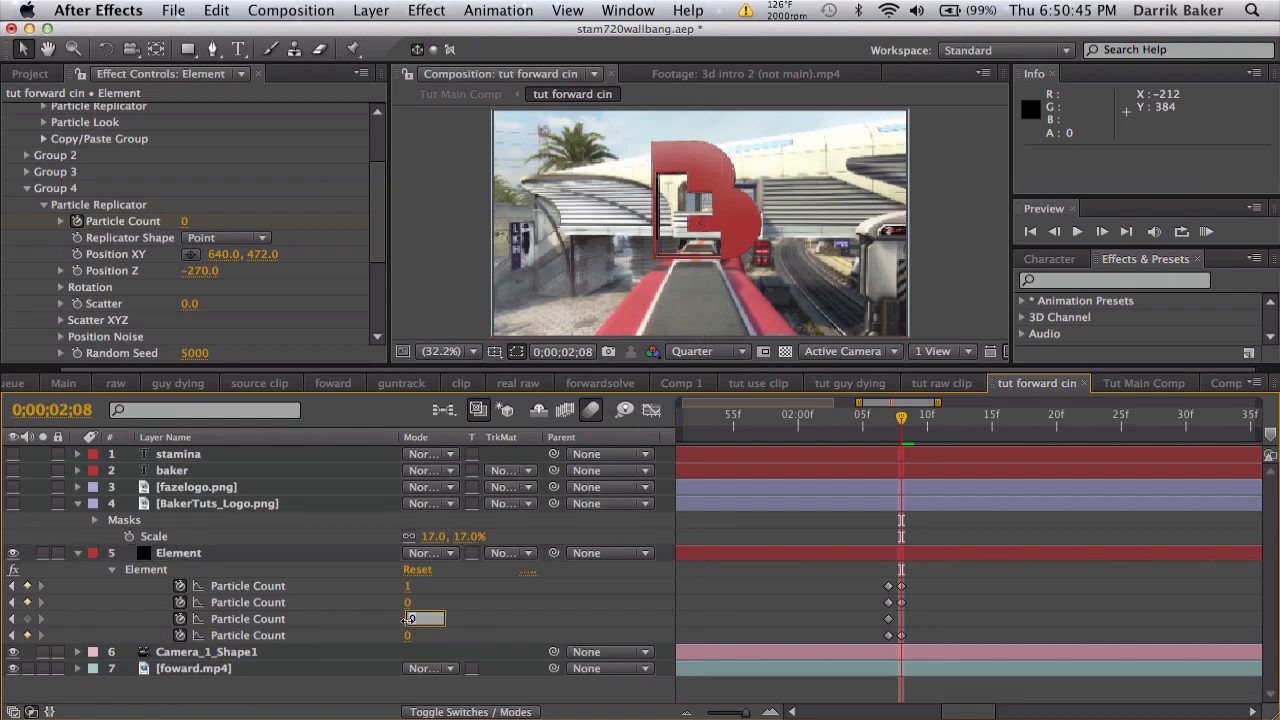
pyautogui.press('Return')
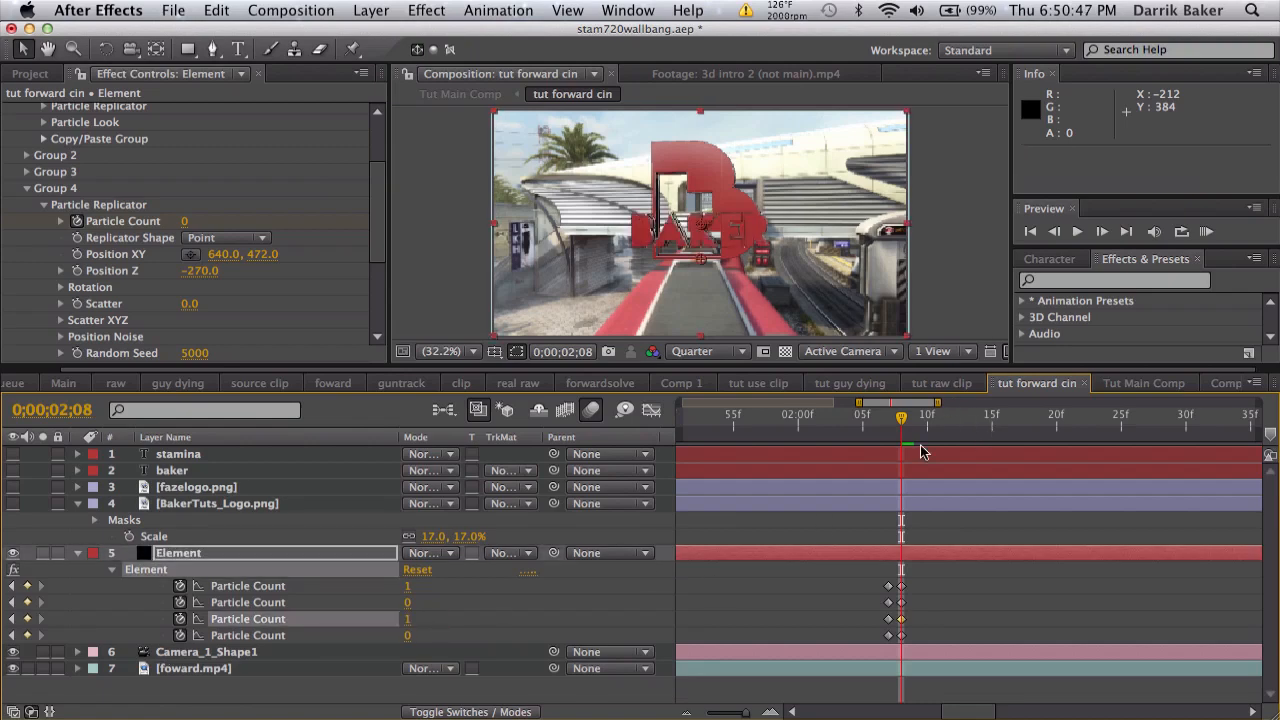
# Step between frames 0;00;02;07 and 0;00;02;08 to check the switch of logo and text.
pyautogui.click(889, 435)
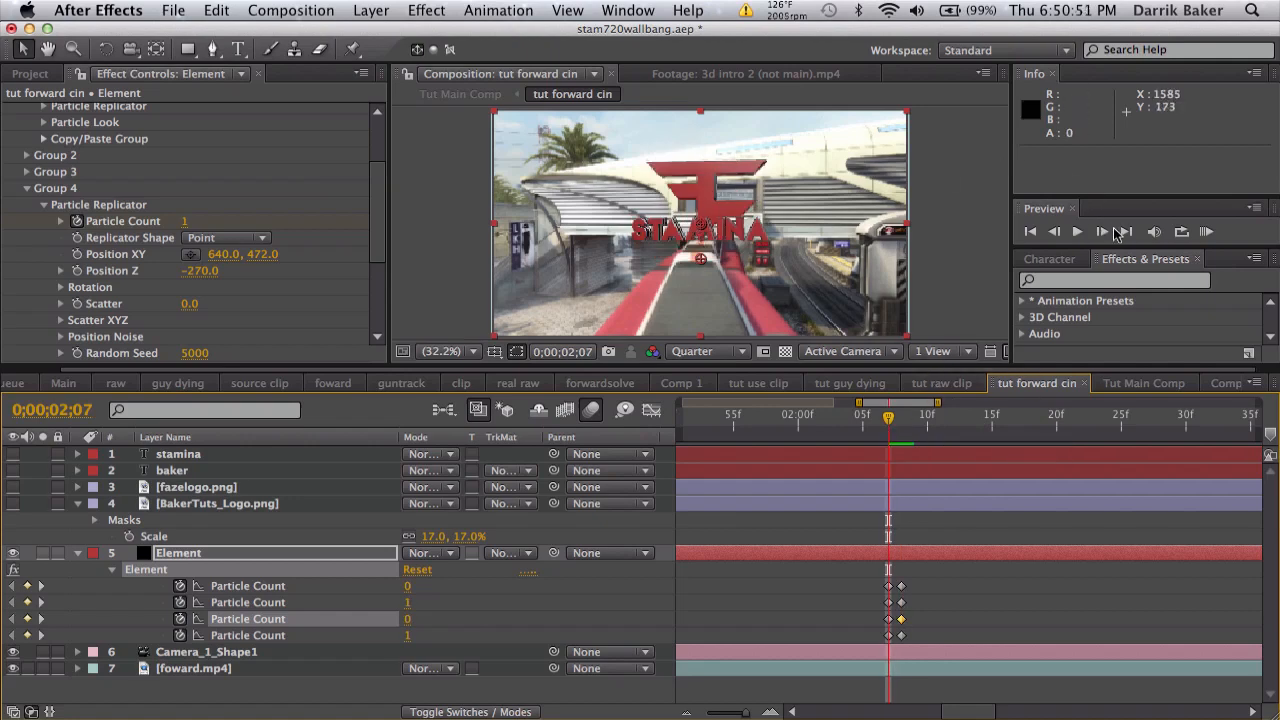
pyautogui.click(1102, 231)
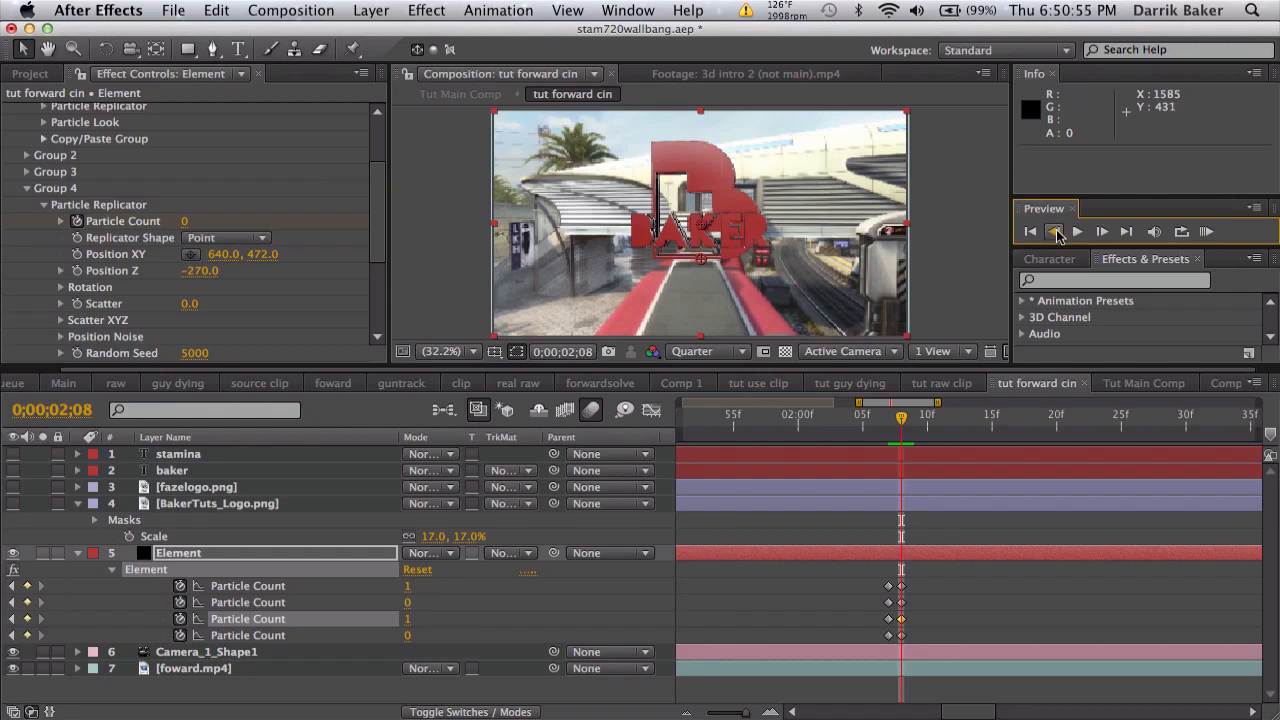
pyautogui.click(1055, 231)
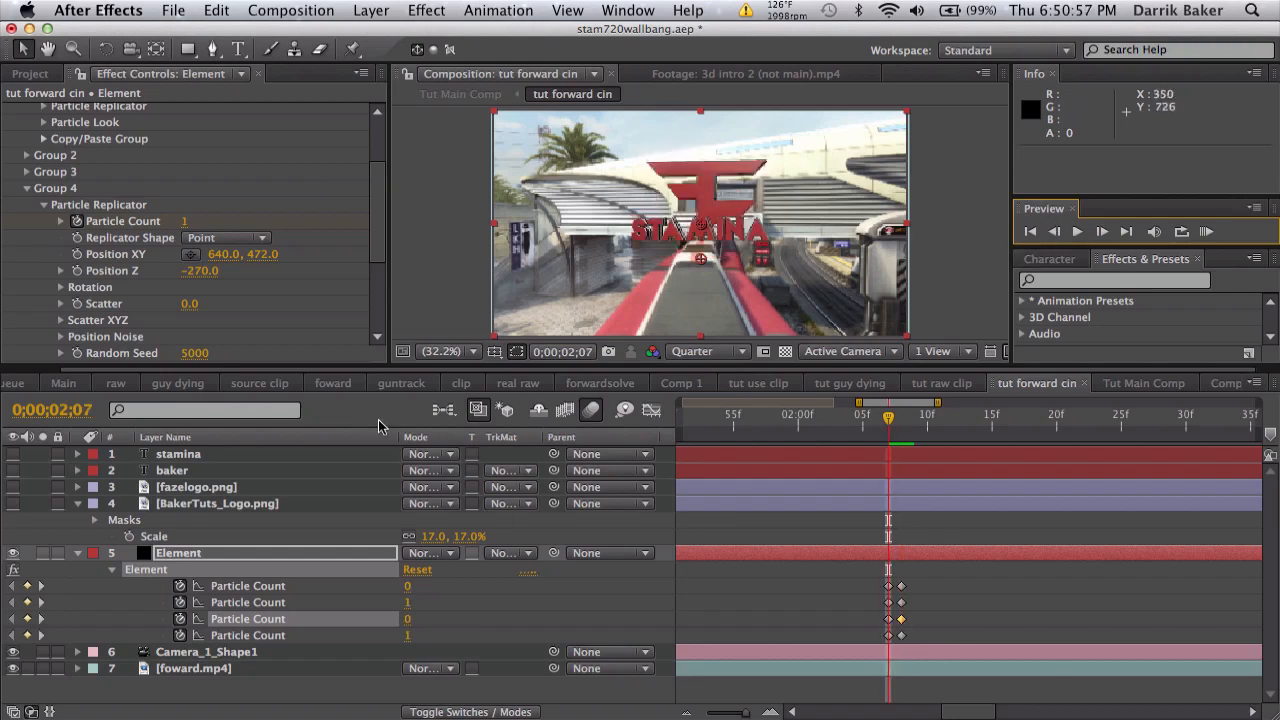
pyautogui.click(700, 352)
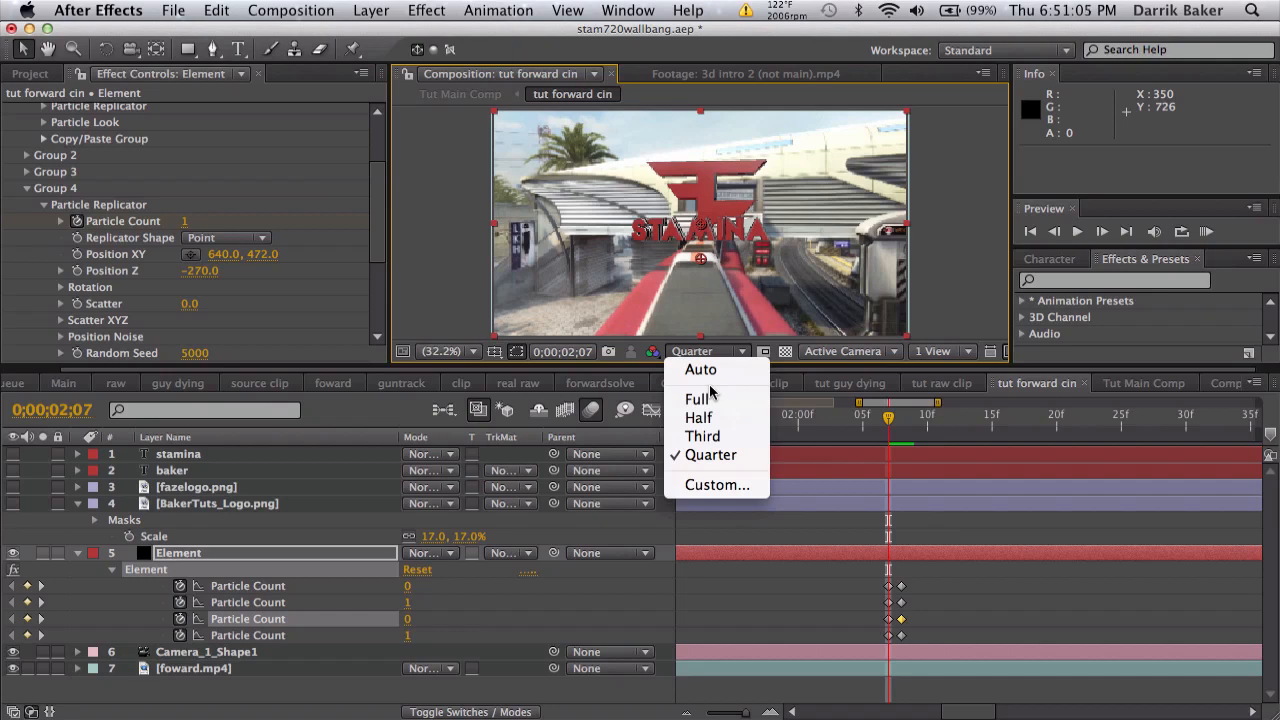
pyautogui.click(942, 596)
# Move the current time to 0;00;01;40 and collapse the Element layer's keyframes and the Group 4 settings.
pyautogui.press('-')
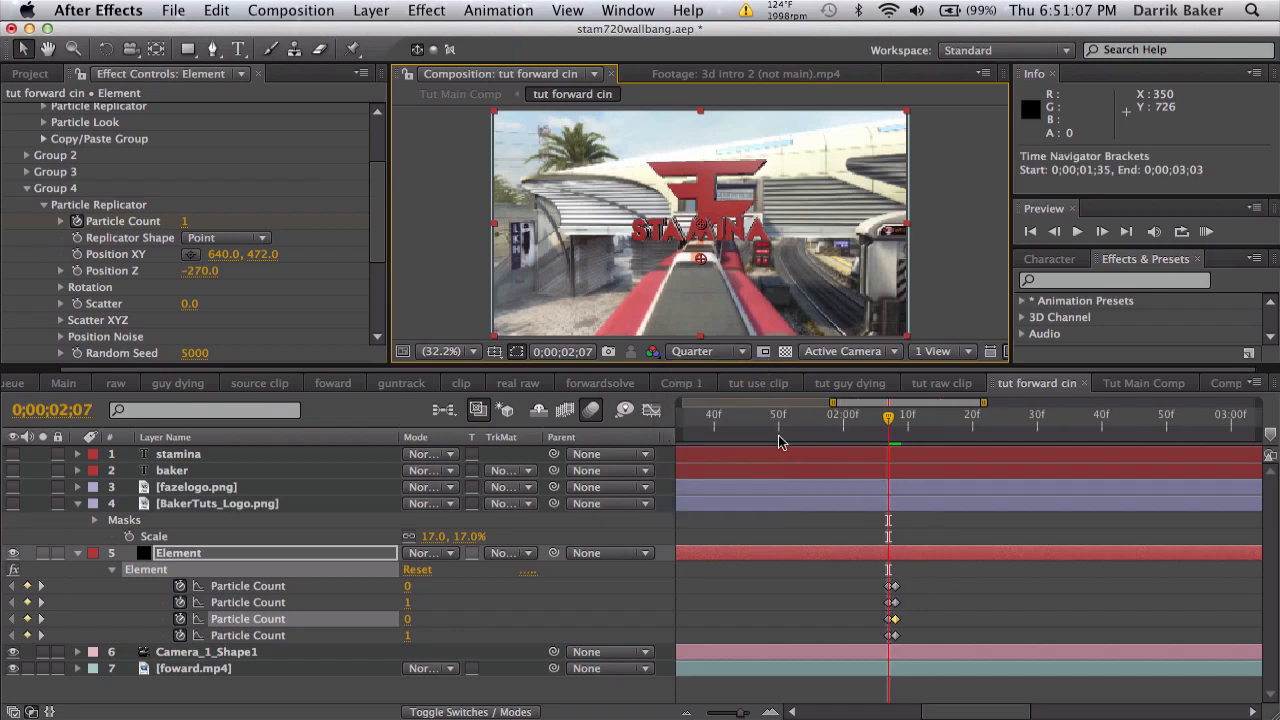
pyautogui.click(716, 424)
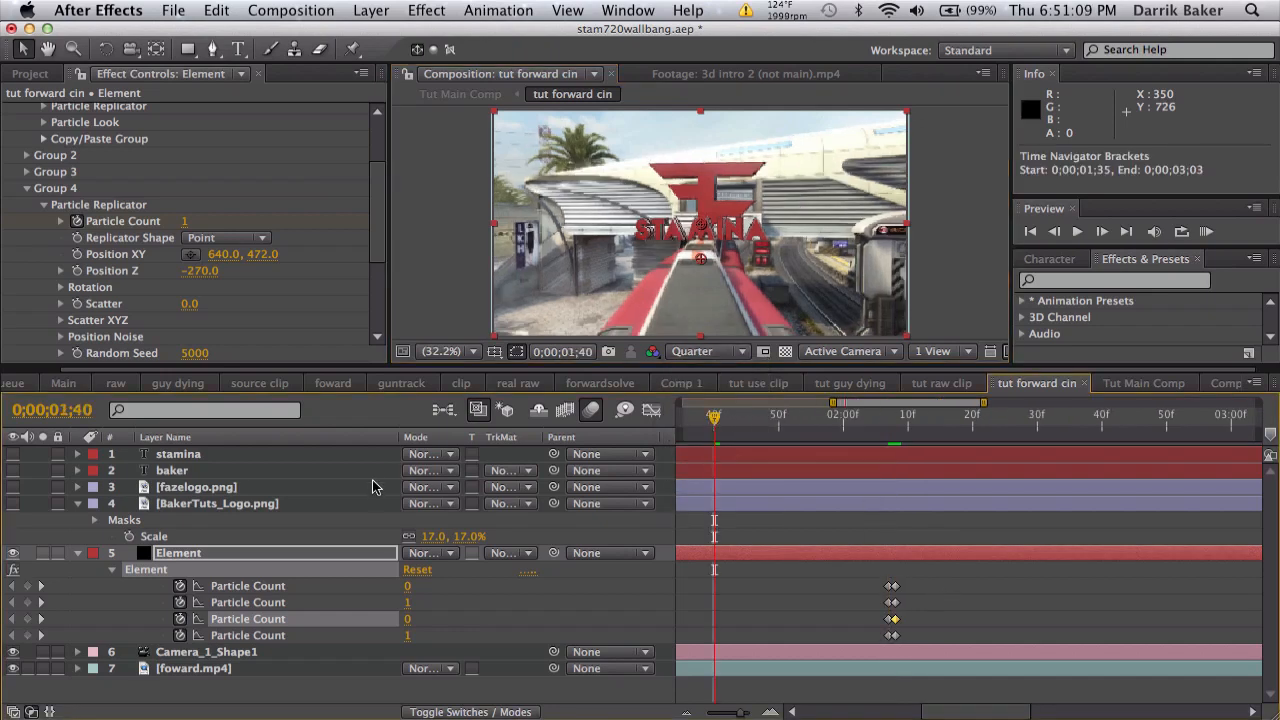
pyautogui.click(76, 557)
pyautogui.click(28, 189)
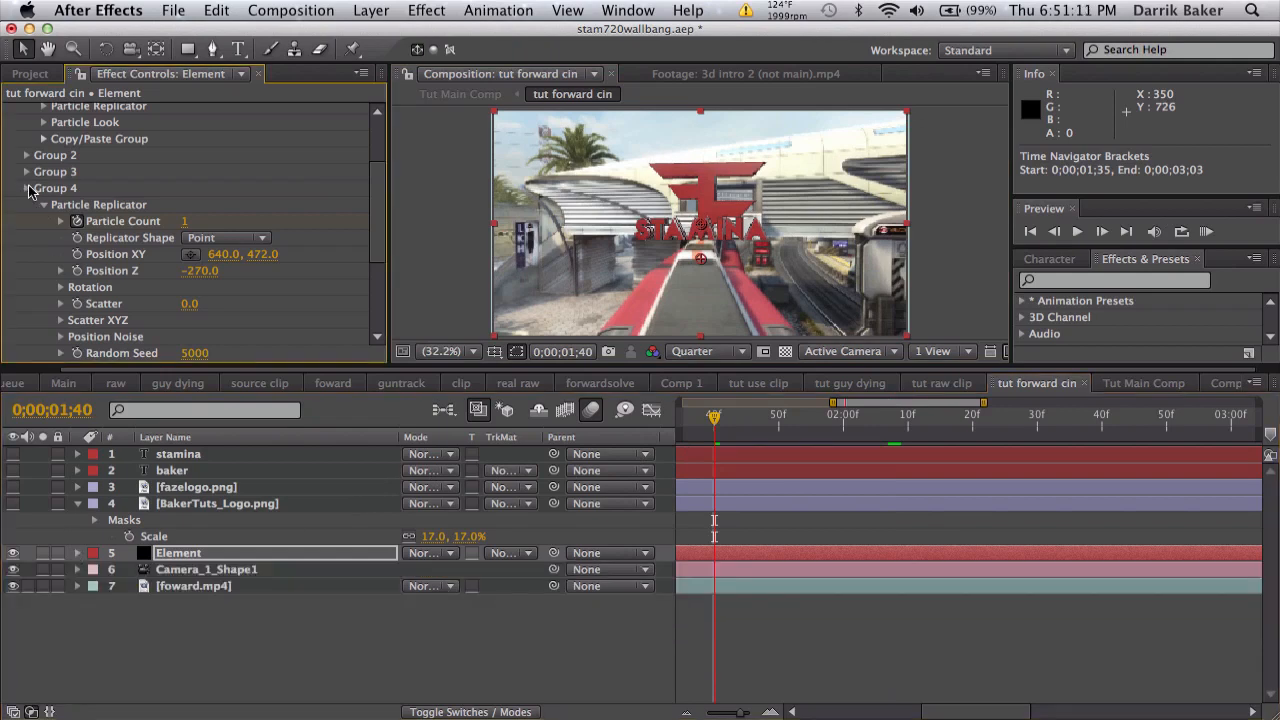
pyautogui.click(27, 188)
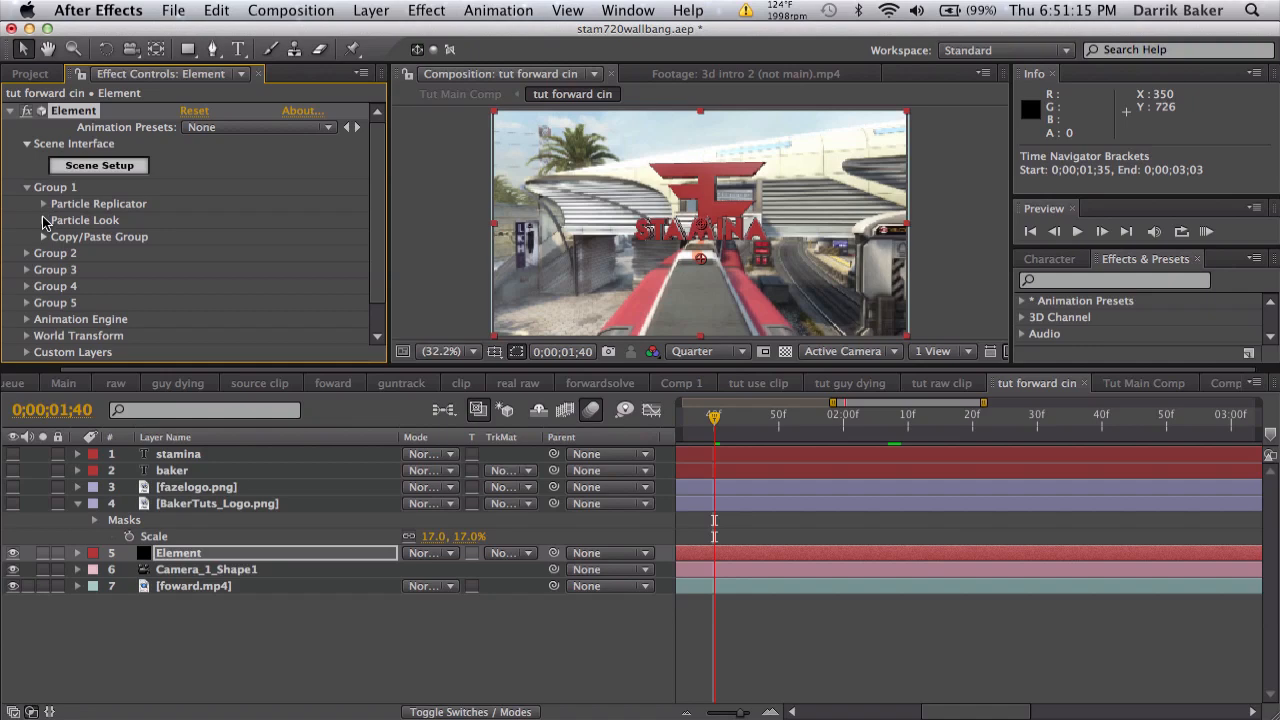
# Set Group 1's Particle Look rotation to 79° on X and -27° on Y.
pyautogui.click(44, 220)
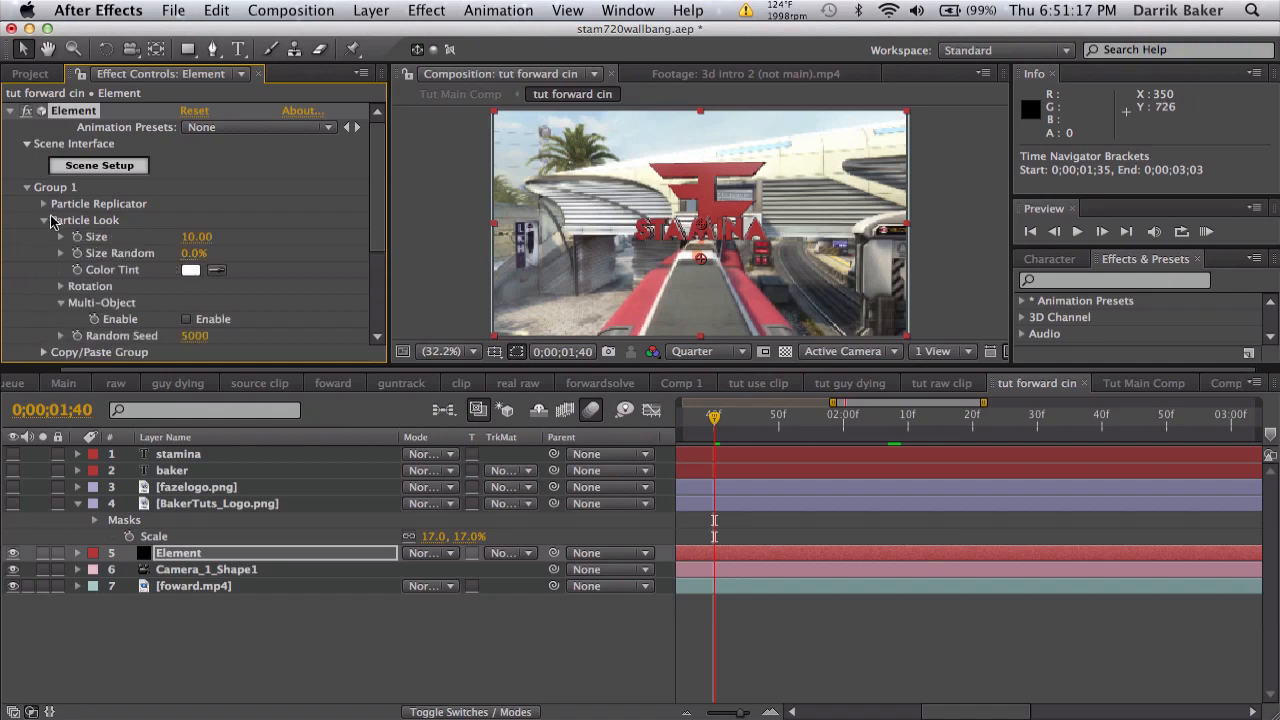
pyautogui.click(61, 286)
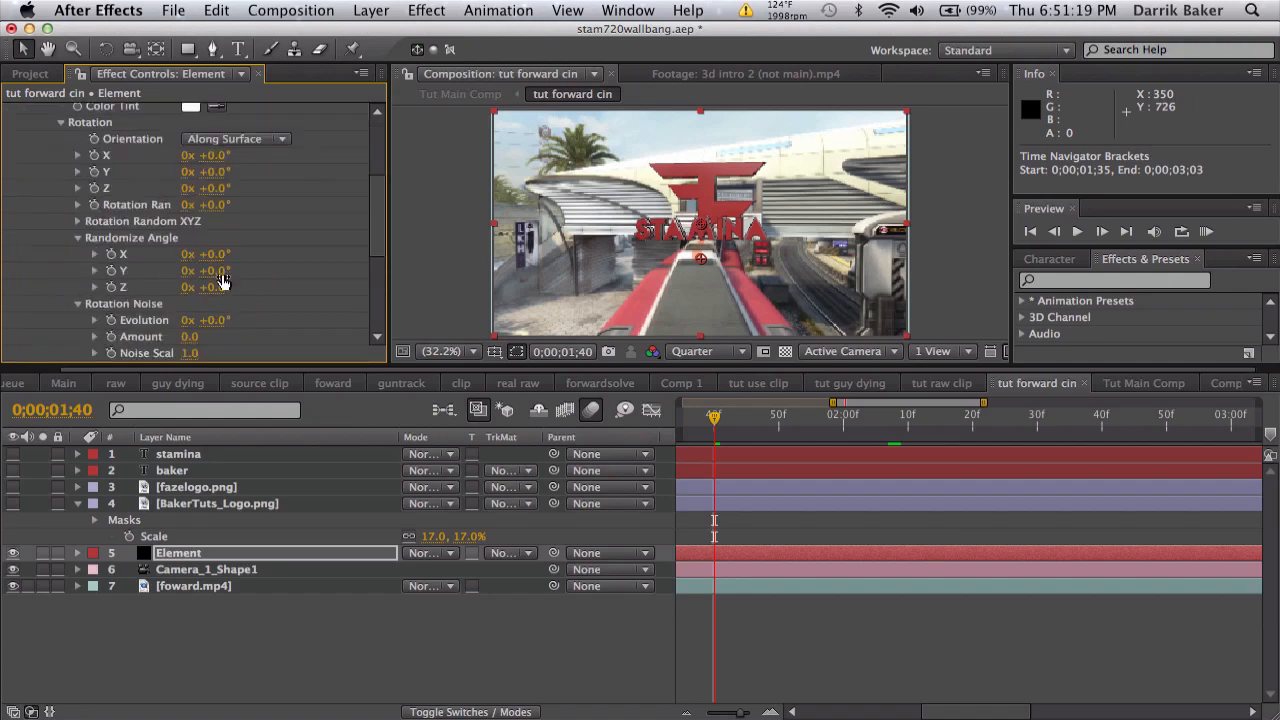
pyautogui.scroll(3, 217, 192)
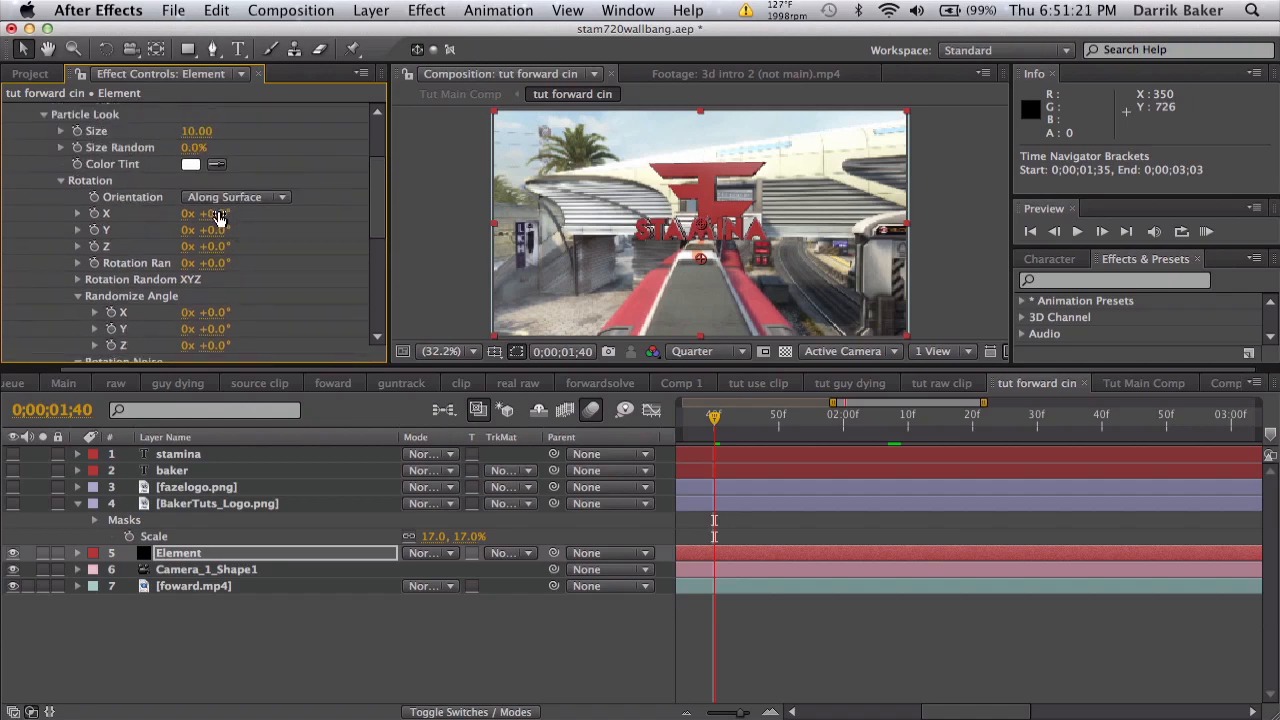
pyautogui.moveTo(218, 216)
pyautogui.mouseDown()
pyautogui.moveTo(148, 212)
pyautogui.moveTo(267, 206)
pyautogui.moveTo(207, 239)
pyautogui.mouseUp()
pyautogui.scroll(5, 177, 246)
pyautogui.scroll(-1, 178, 247)
pyautogui.press('-')
pyautogui.press('-')
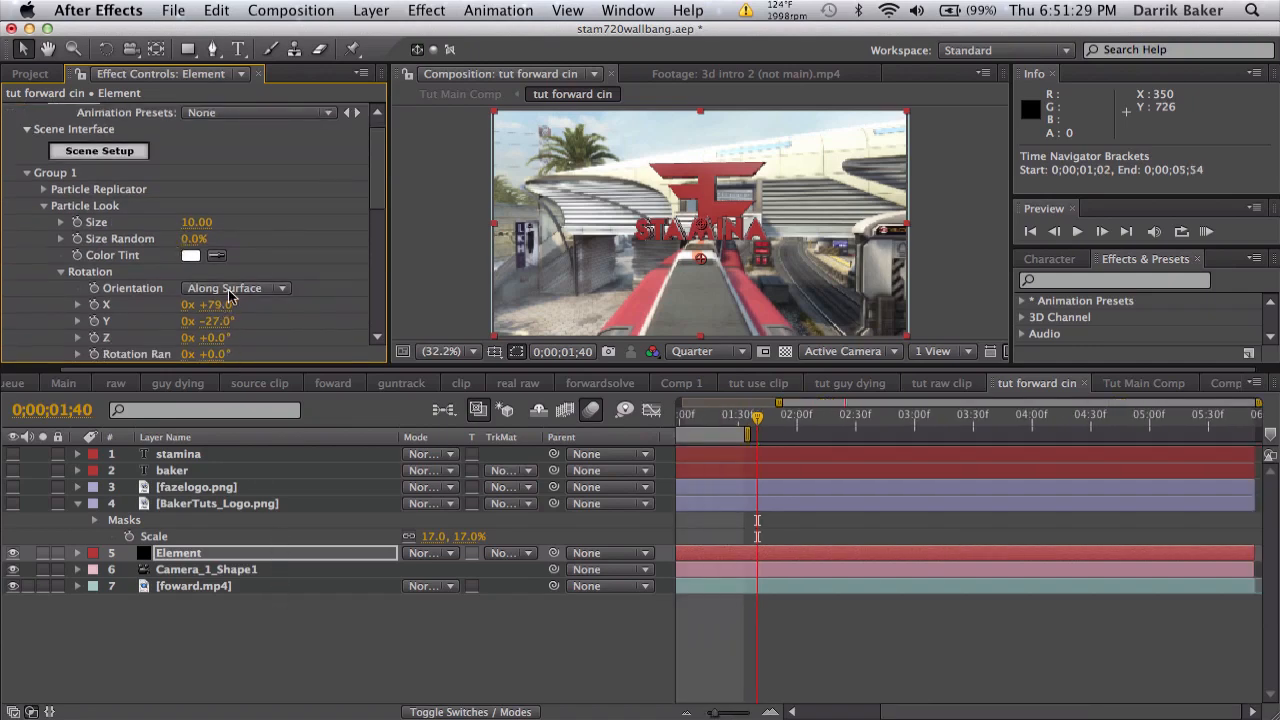
pyautogui.scroll(-1, 230, 300)
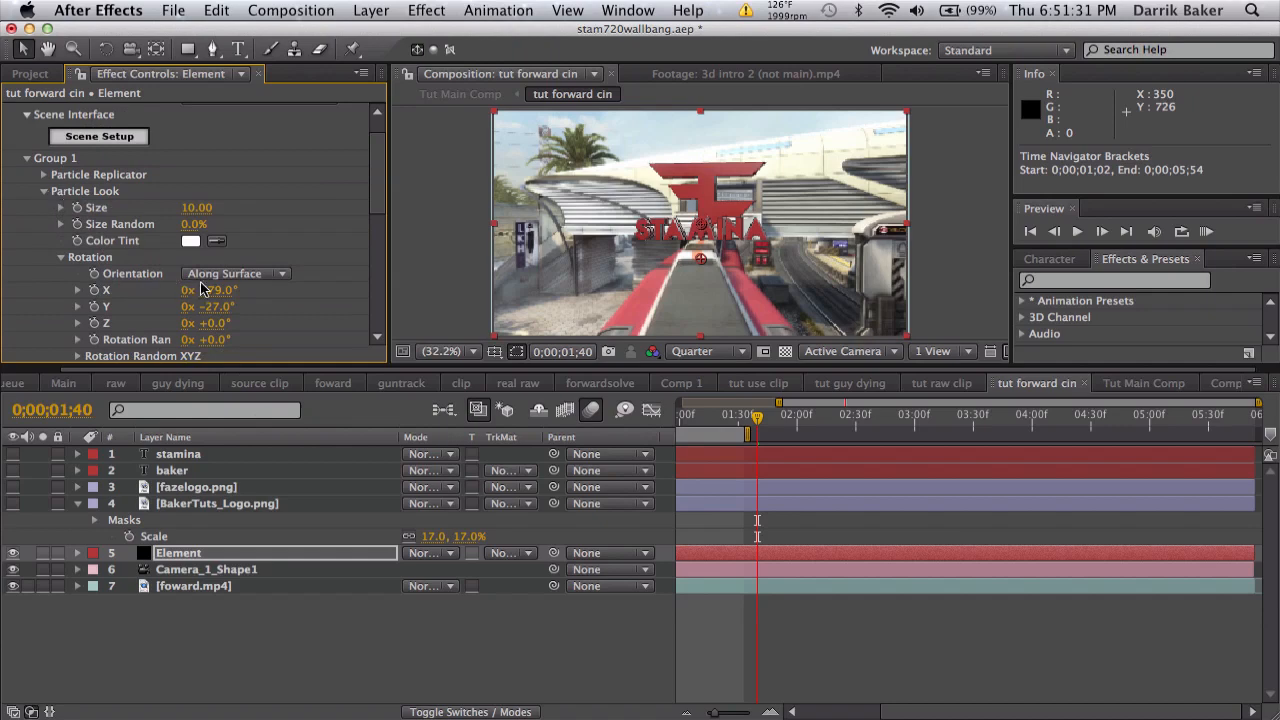
# Reset the X and Y rotation under Group 1's Particle Look to 0°.
pyautogui.click(215, 307)
pyautogui.write('0')
pyautogui.press('Return')
pyautogui.click(212, 290)
pyautogui.write('0')
pyautogui.press('Return')
# Try out the Y rotation of Group 1's Particle Replicator and return it to 0°.
pyautogui.click(44, 191)
pyautogui.click(44, 175)
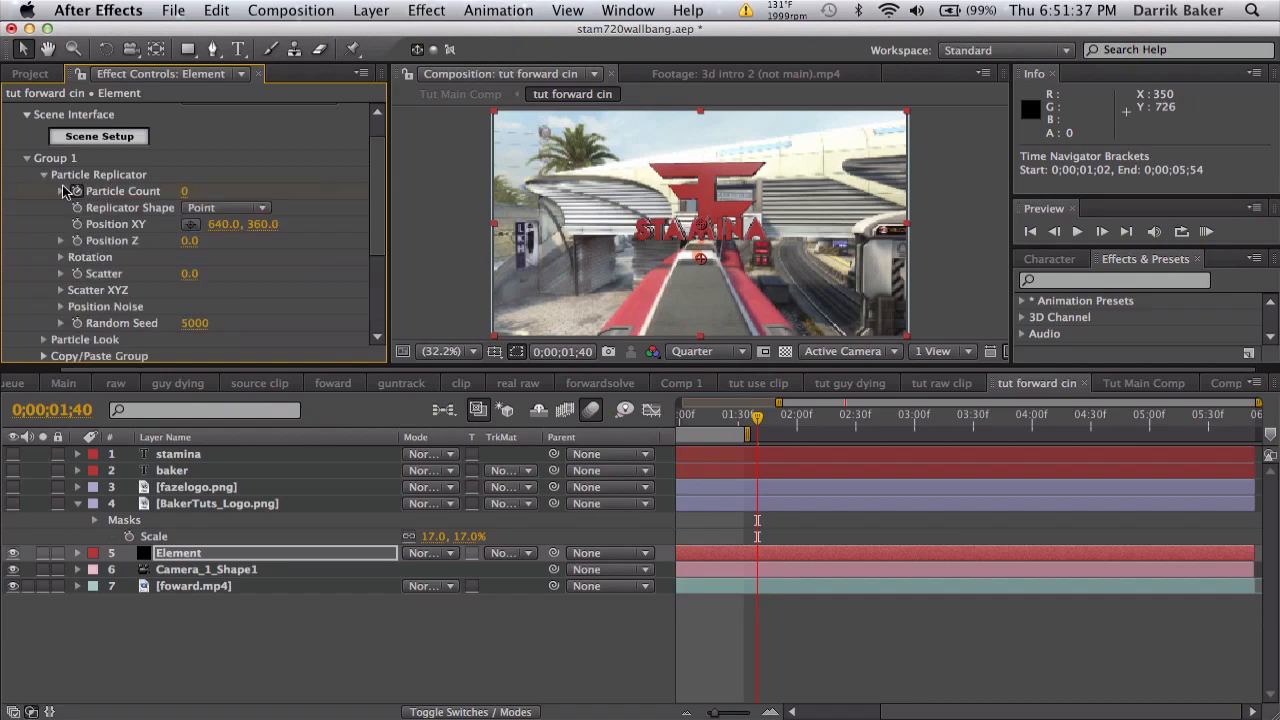
pyautogui.click(60, 258)
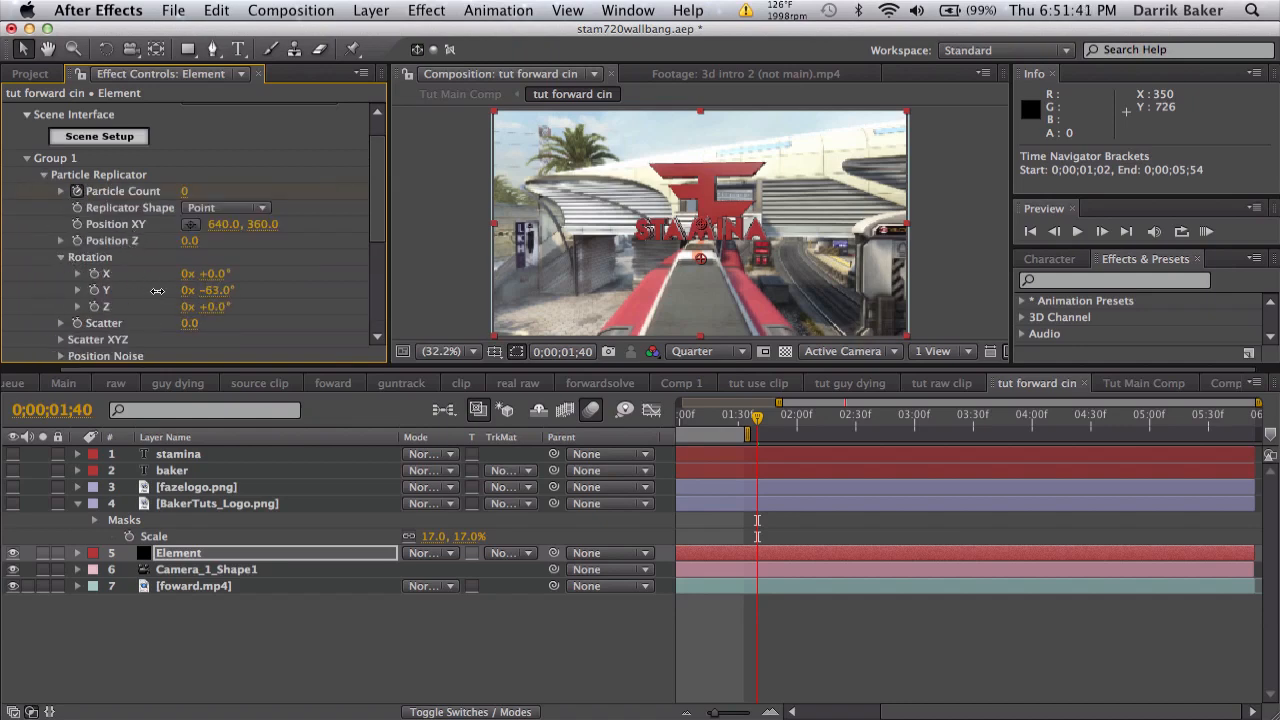
pyautogui.moveTo(212, 293); pyautogui.dragTo(258, 293)
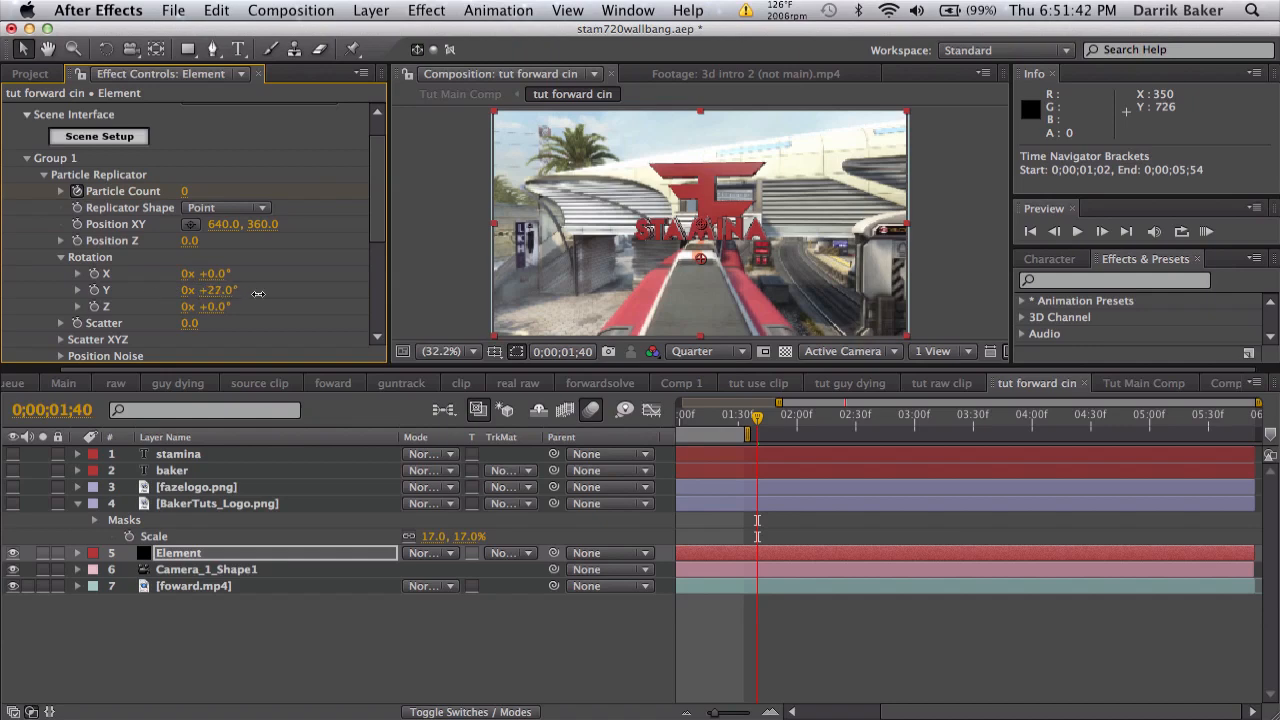
pyautogui.click(220, 292)
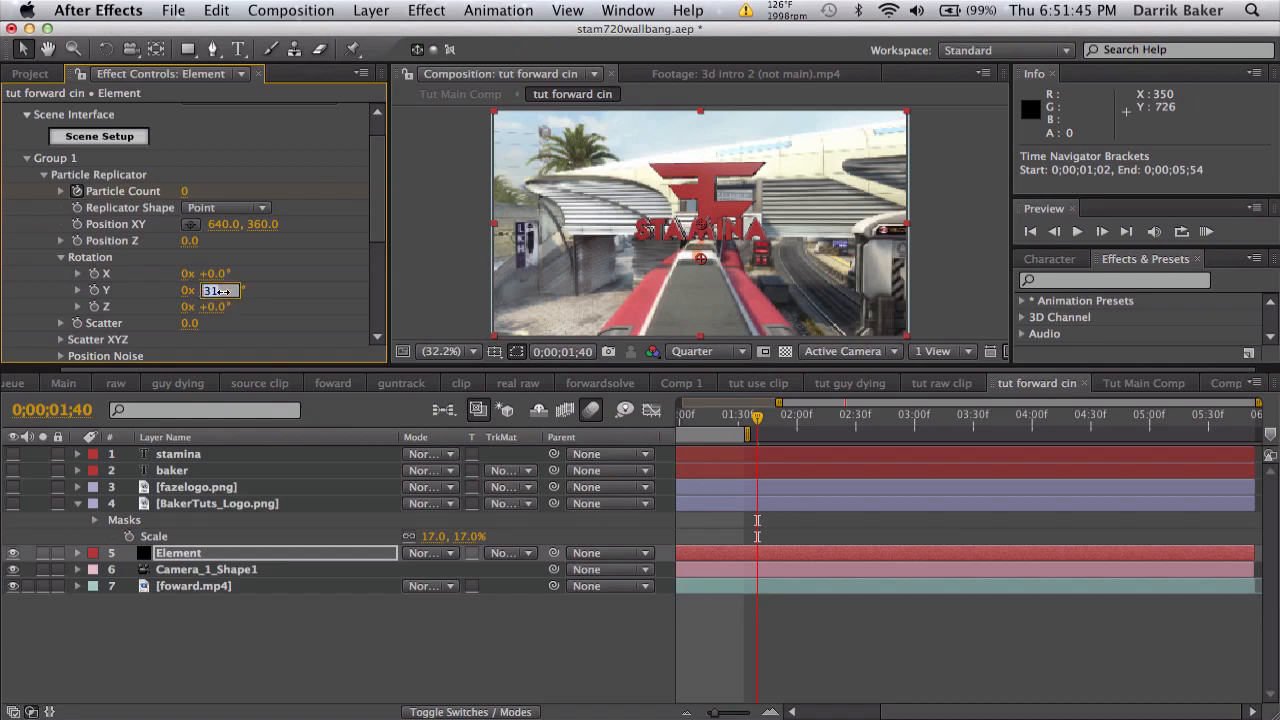
pyautogui.write('0')
pyautogui.press('Return')
# Try out the X and Y rotation of Group 2's Particle Replicator and return both to 0°.
pyautogui.click(319, 548)
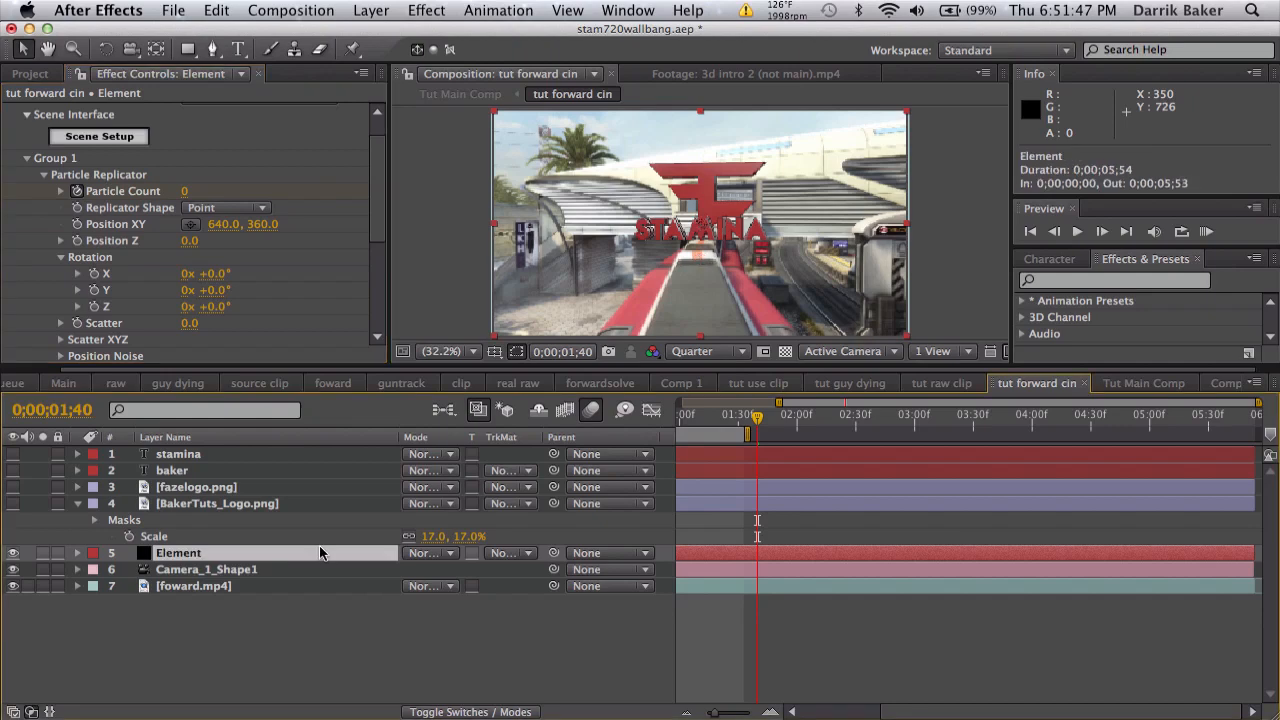
pyautogui.click(27, 158)
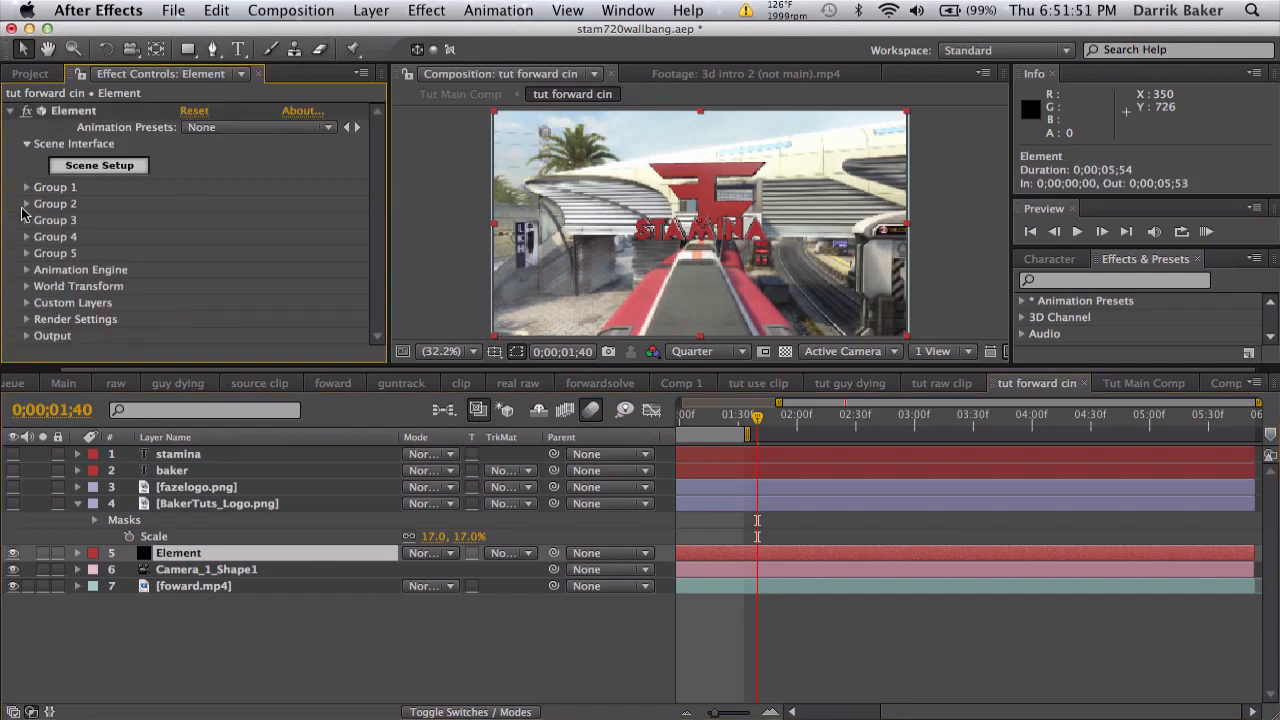
pyautogui.click(26, 204)
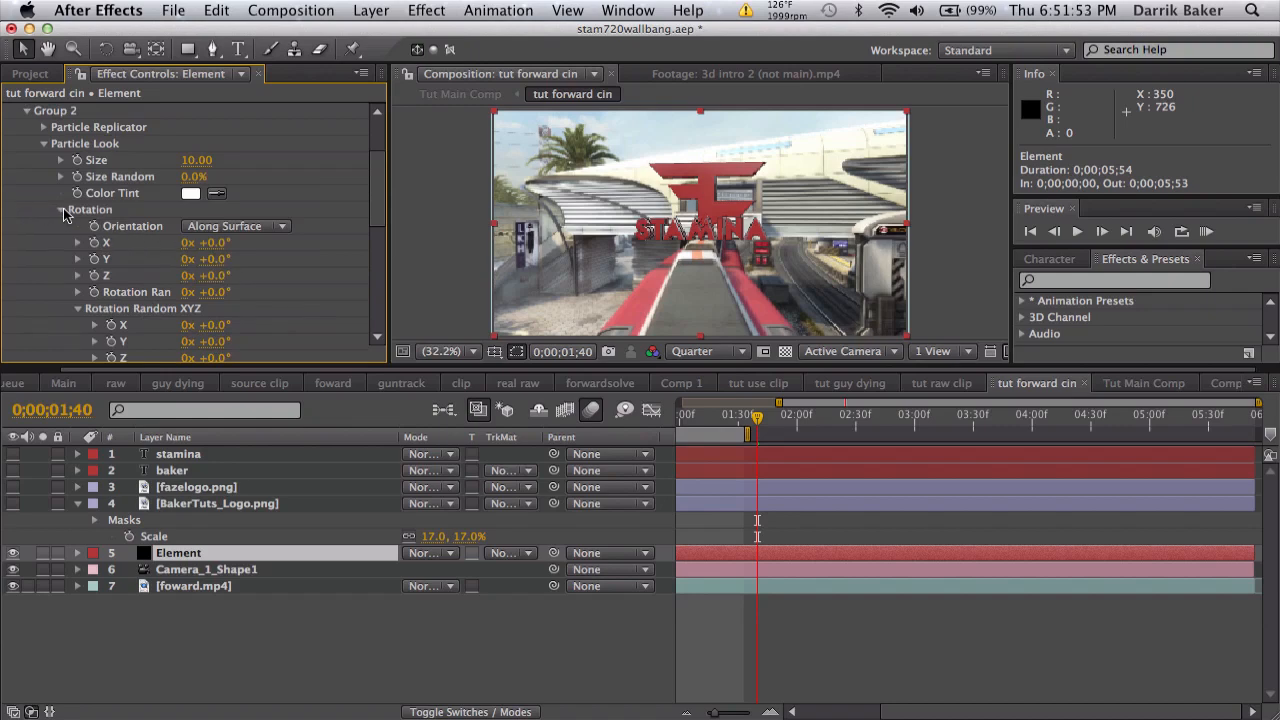
pyautogui.click(63, 213)
pyautogui.click(44, 127)
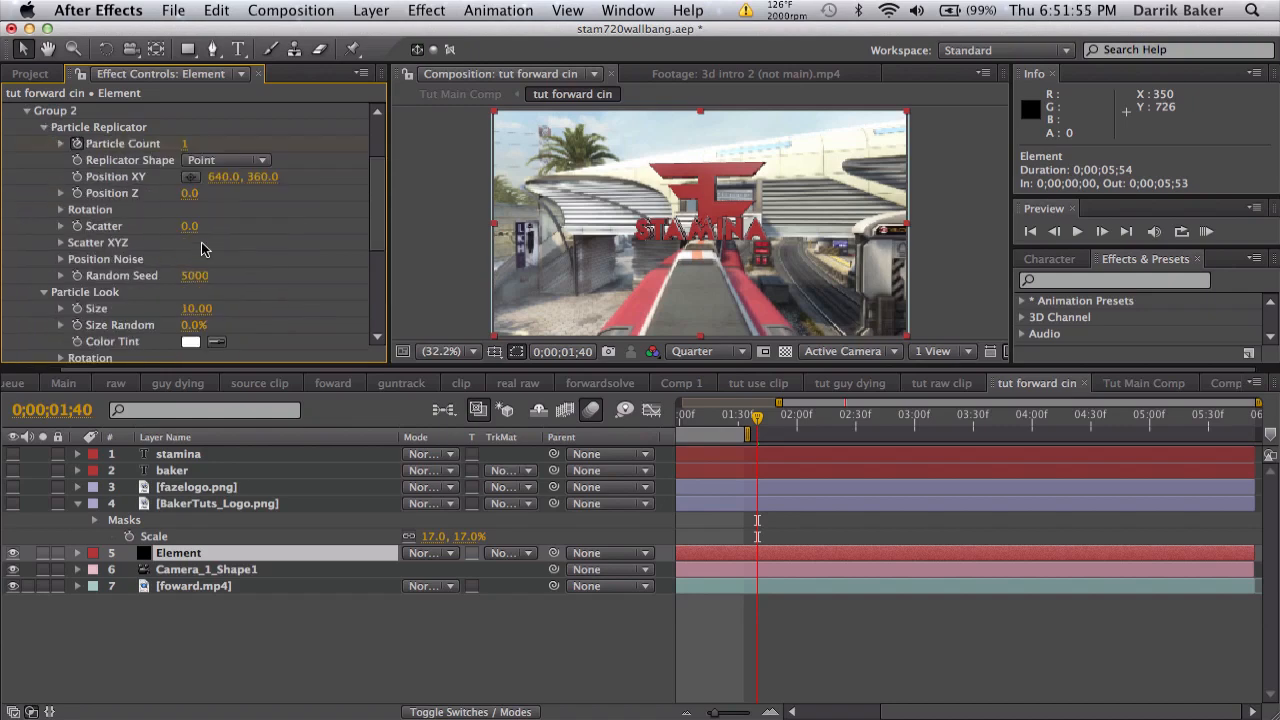
pyautogui.click(61, 209)
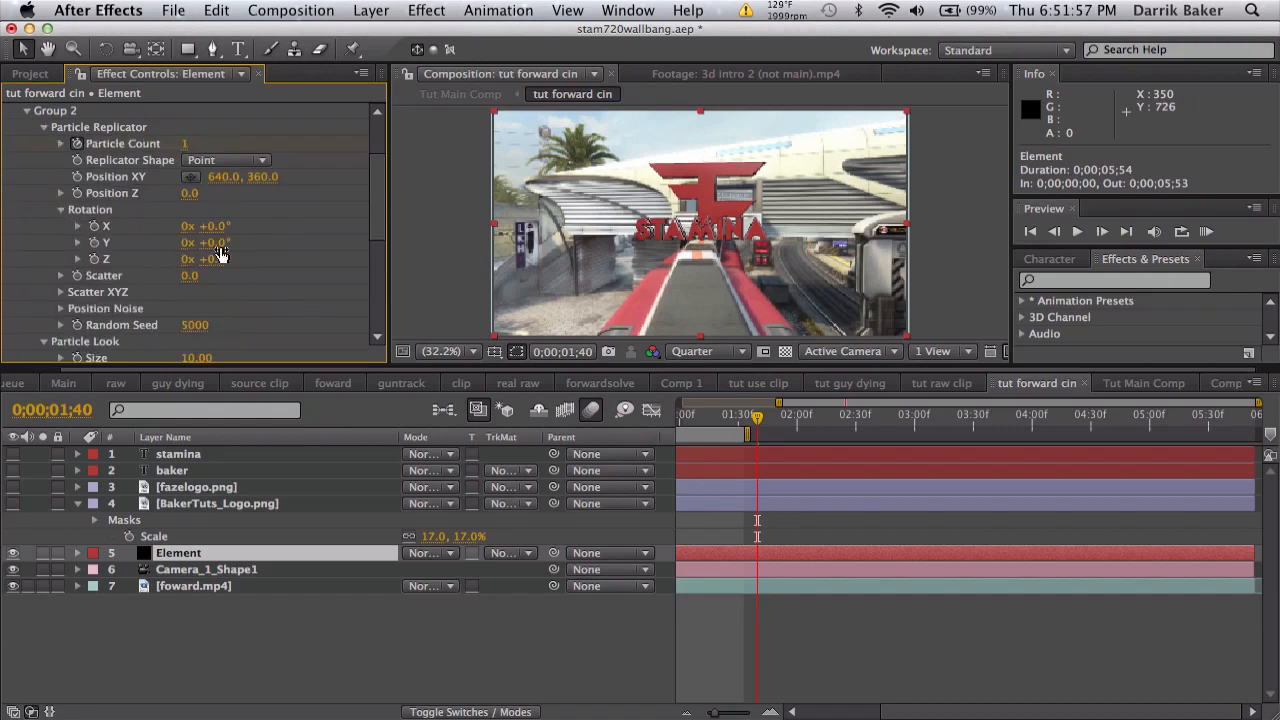
pyautogui.moveTo(214, 242)
pyautogui.mouseDown()
pyautogui.moveTo(281, 240)
pyautogui.moveTo(206, 242)
pyautogui.moveTo(340, 216)
pyautogui.moveTo(220, 230)
pyautogui.mouseUp()
pyautogui.click(217, 244)
pyautogui.write('0')
pyautogui.press('Return')
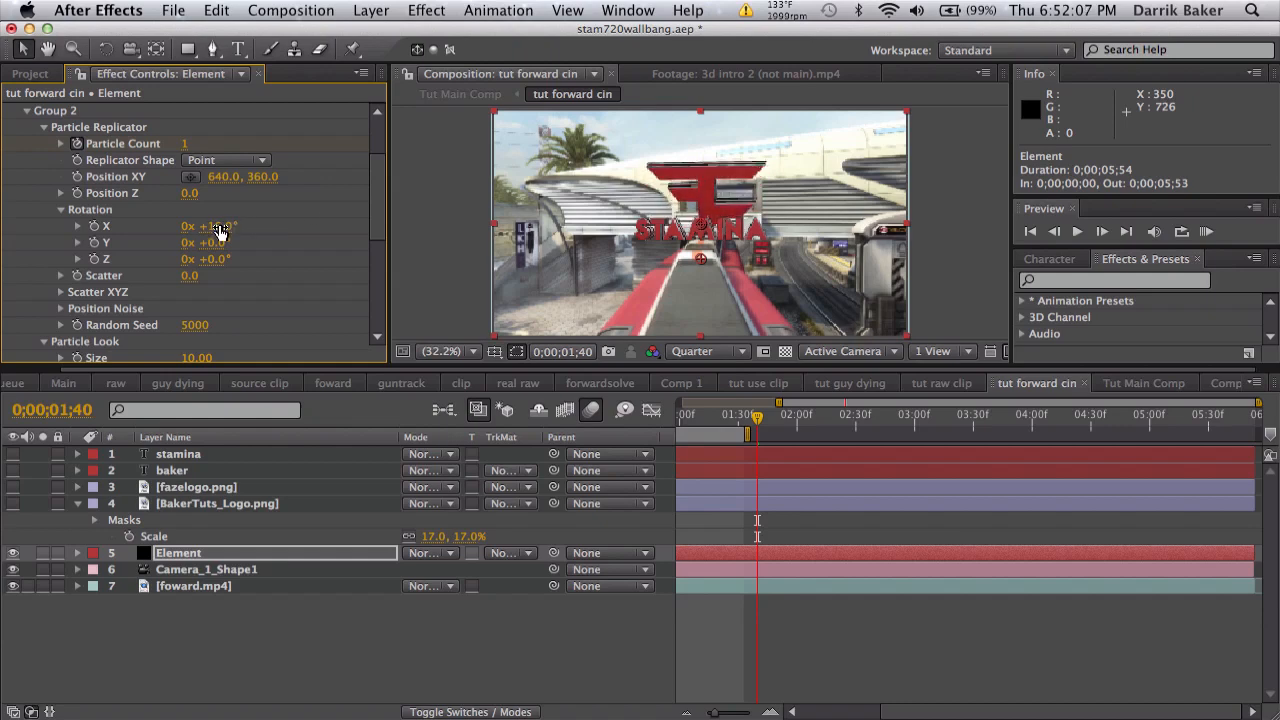
pyautogui.click(220, 230)
pyautogui.write('0')
pyautogui.press('Return')
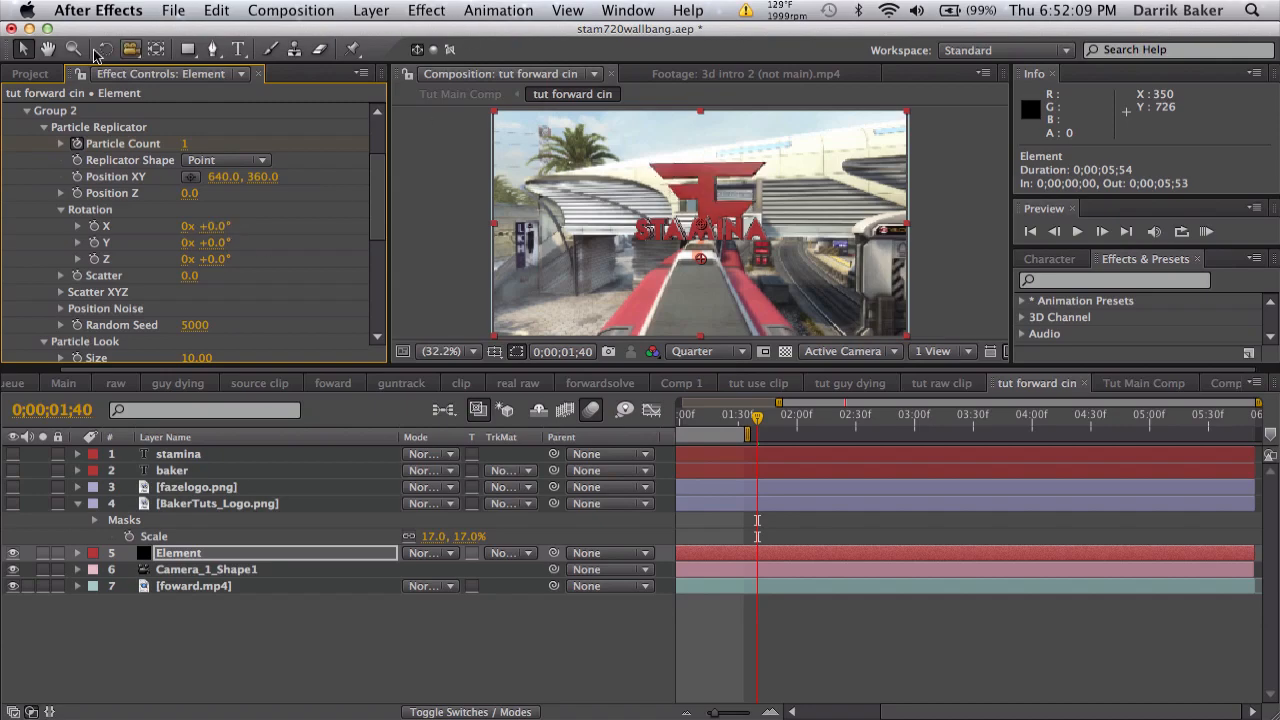
pyautogui.click(375, 8)
pyautogui.moveTo(422, 8)
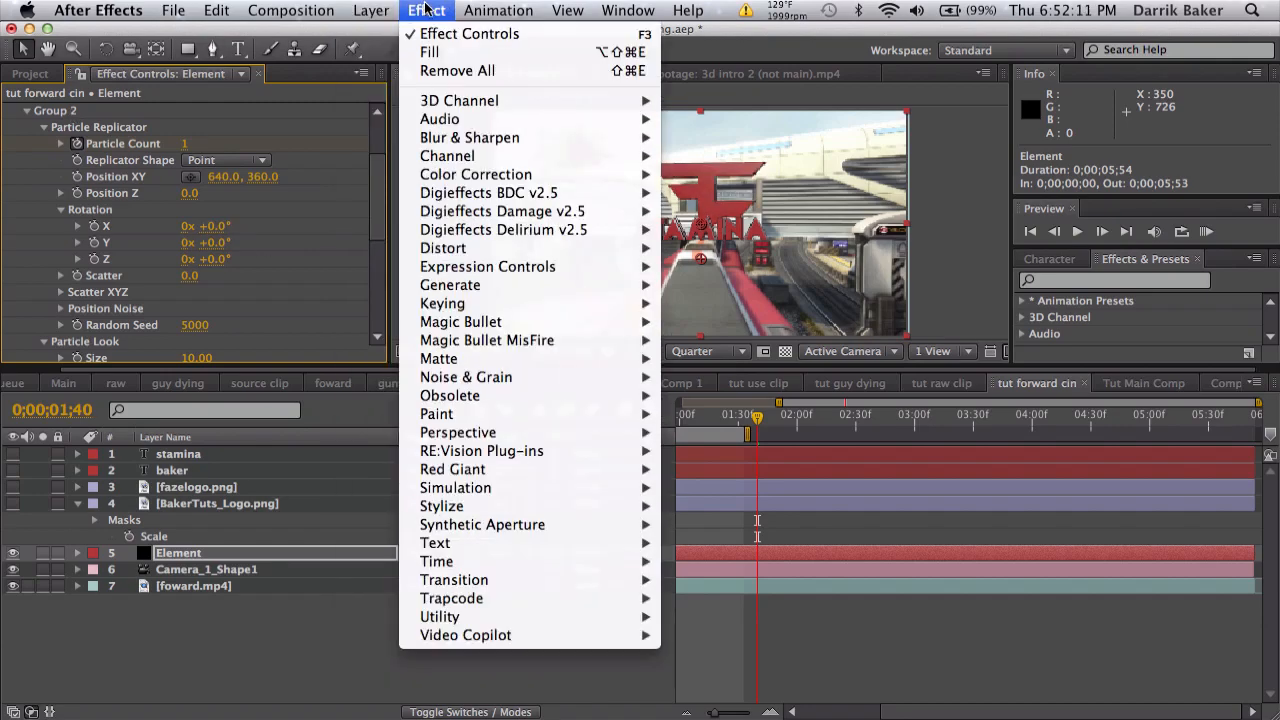
pyautogui.moveTo(507, 123)
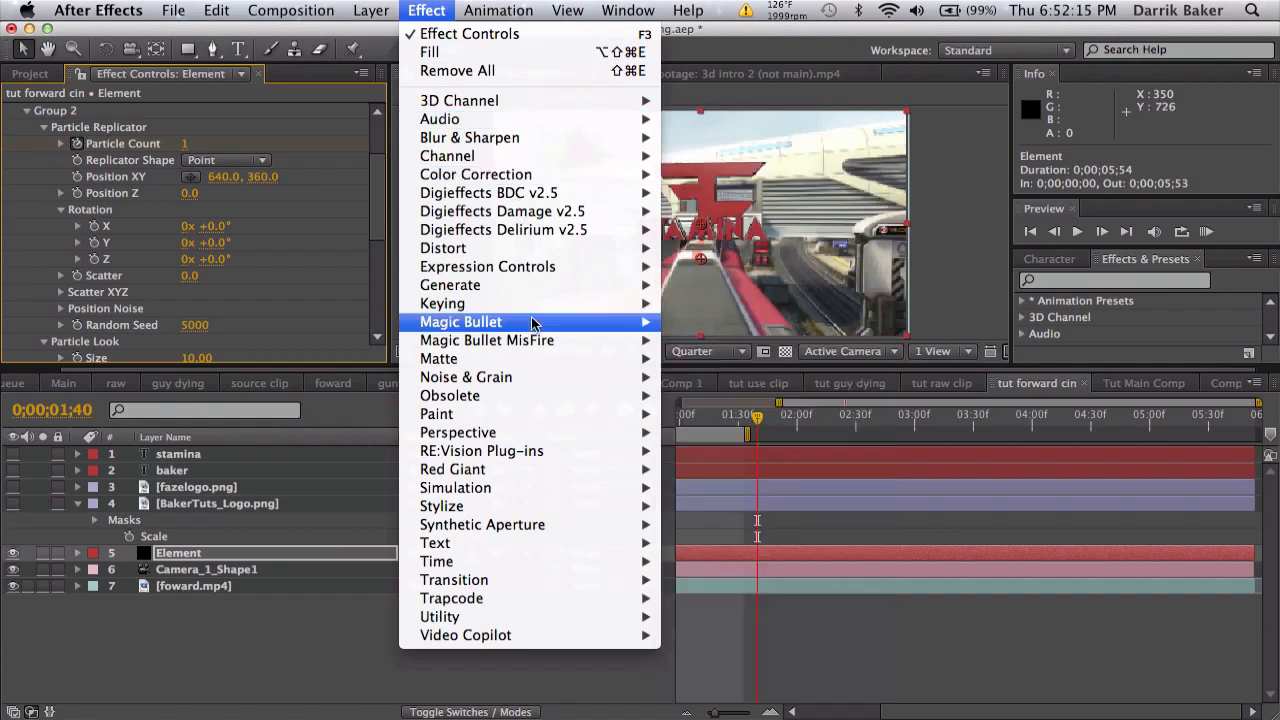
pyautogui.moveTo(537, 342)
pyautogui.moveTo(577, 604)
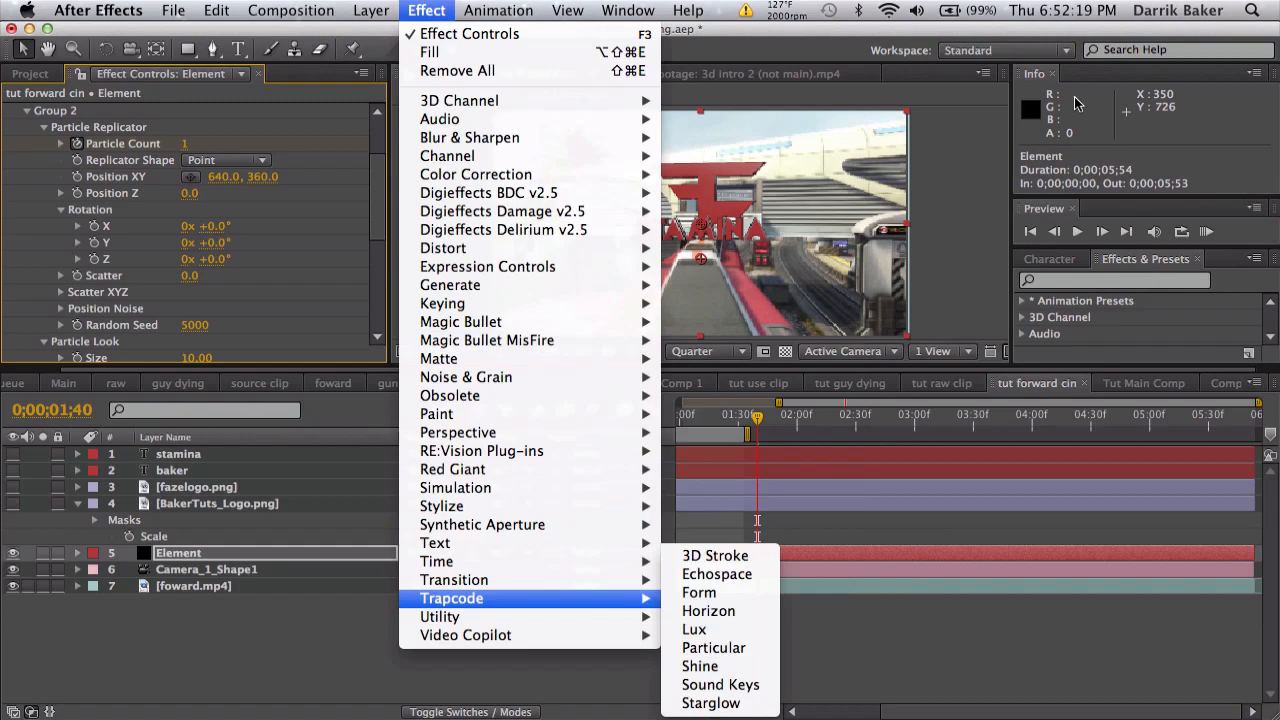
pyautogui.moveTo(627, 9)
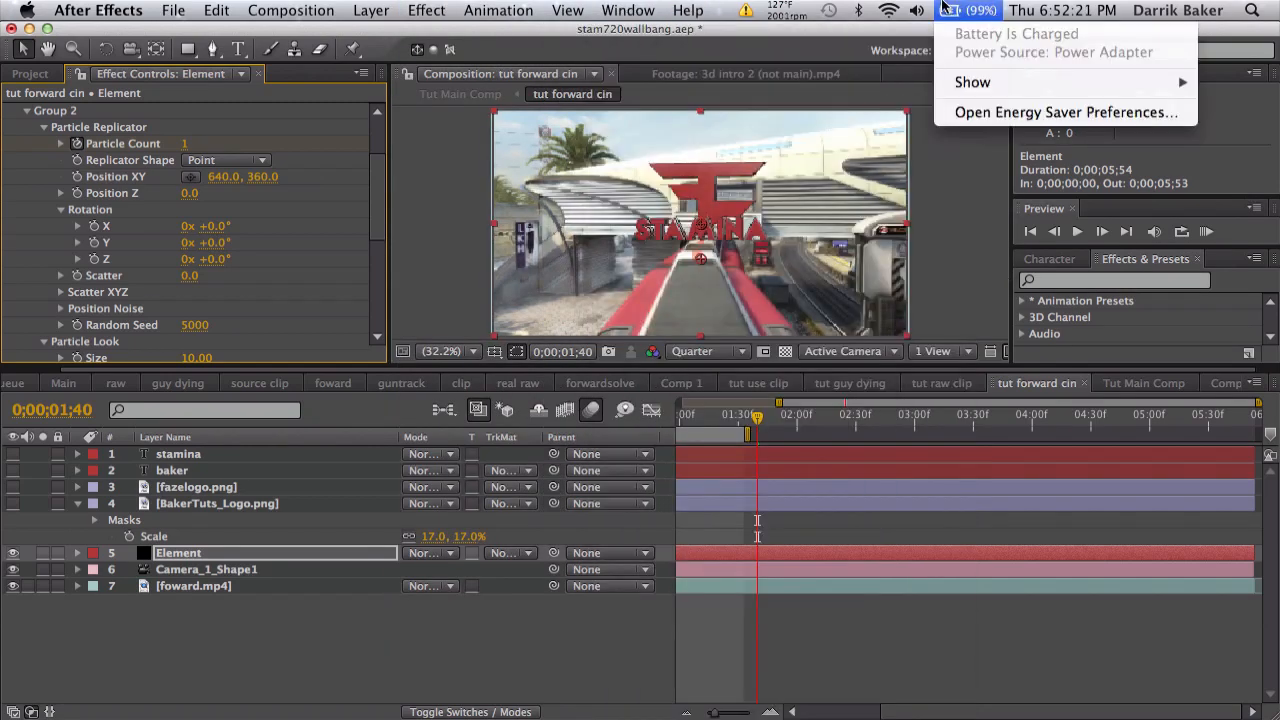
pyautogui.click(944, 7)
# Close the Info panel and apply the Slider Control effect to the Element layer.
pyautogui.click(1052, 76)
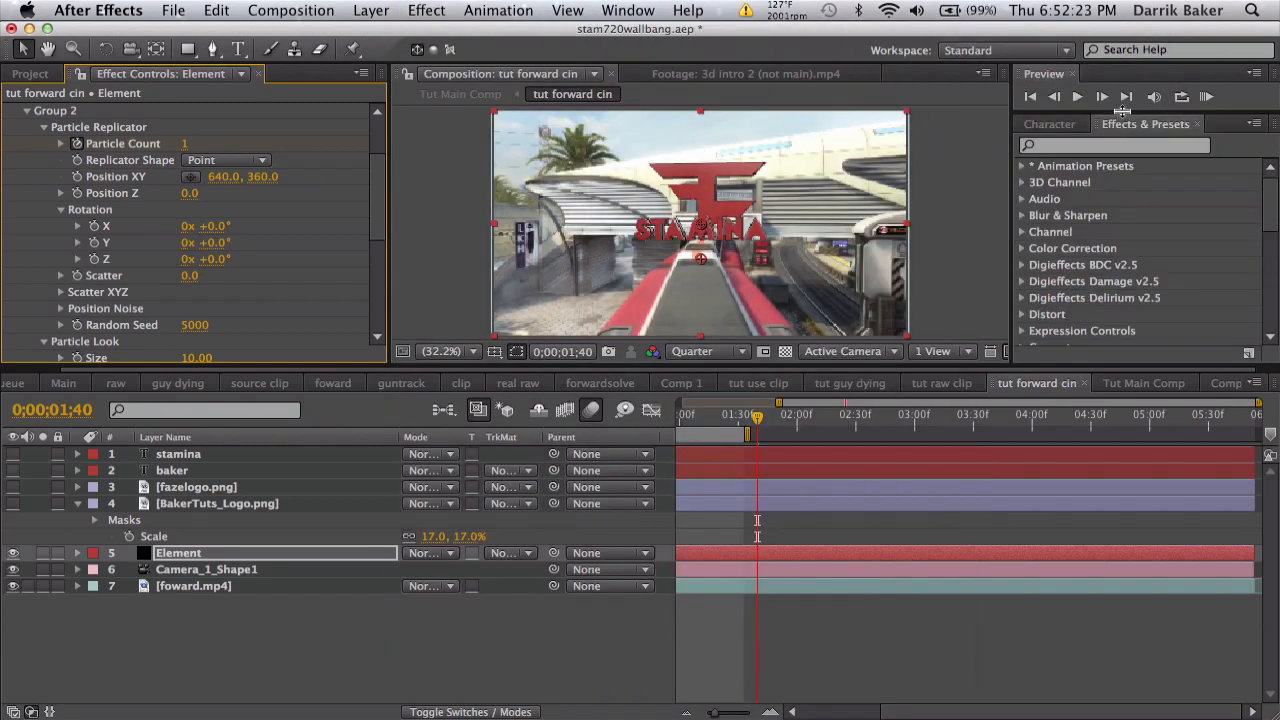
pyautogui.moveTo(1122, 117); pyautogui.dragTo(1125, 196)
pyautogui.click(1108, 226)
pyautogui.write('slider')
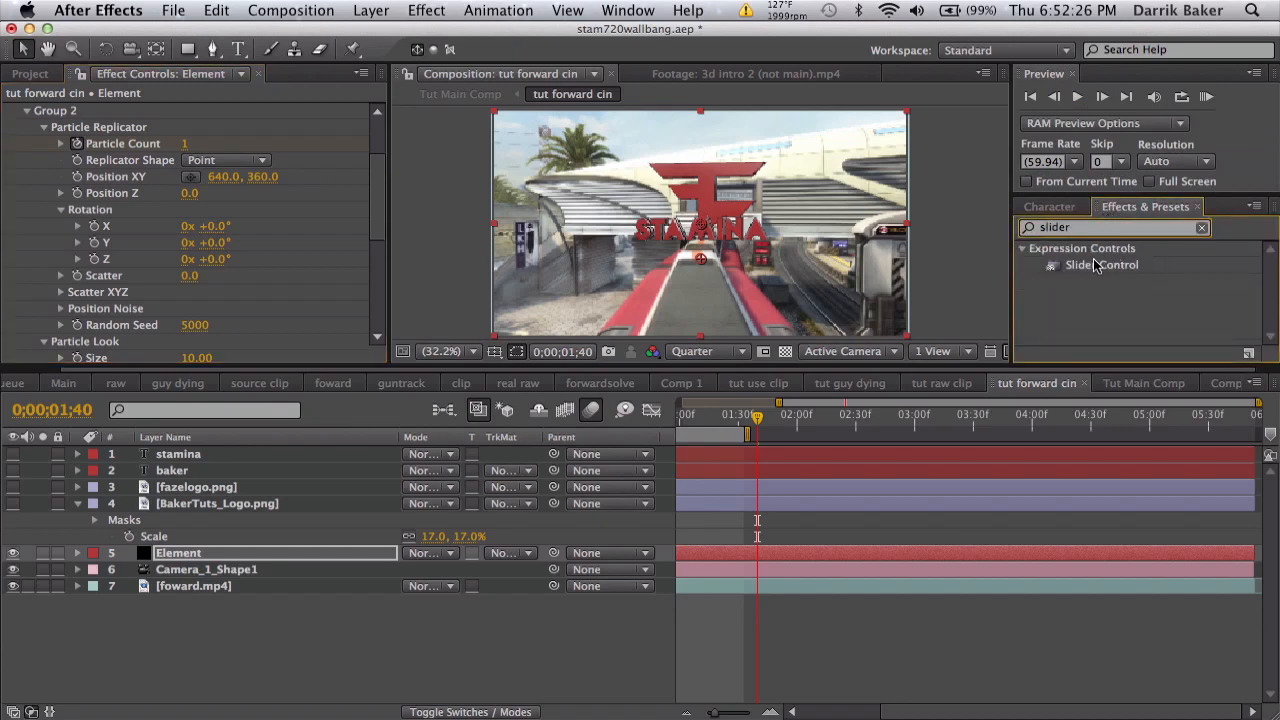
pyautogui.moveTo(1095, 265); pyautogui.dragTo(215, 553)
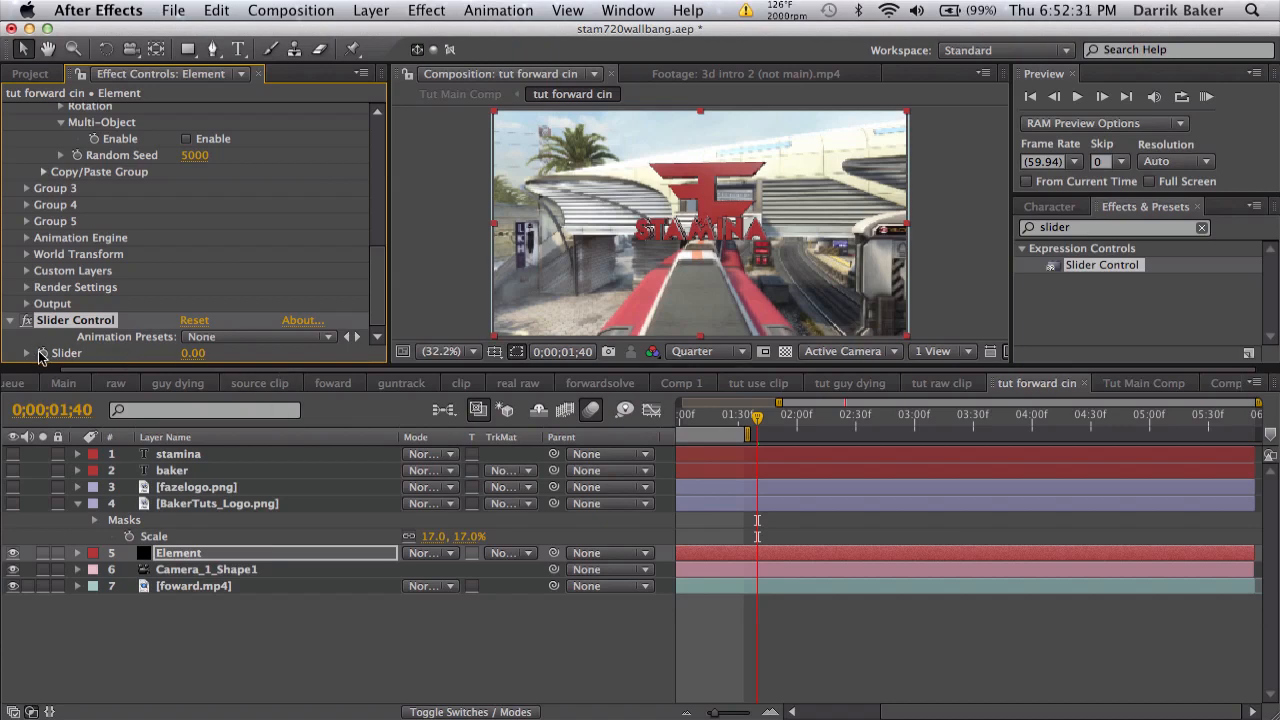
# Keyframe the Slider at 0 at 0;00;01;40 and move the current time to 0;00;02;41.
pyautogui.click(800, 553)
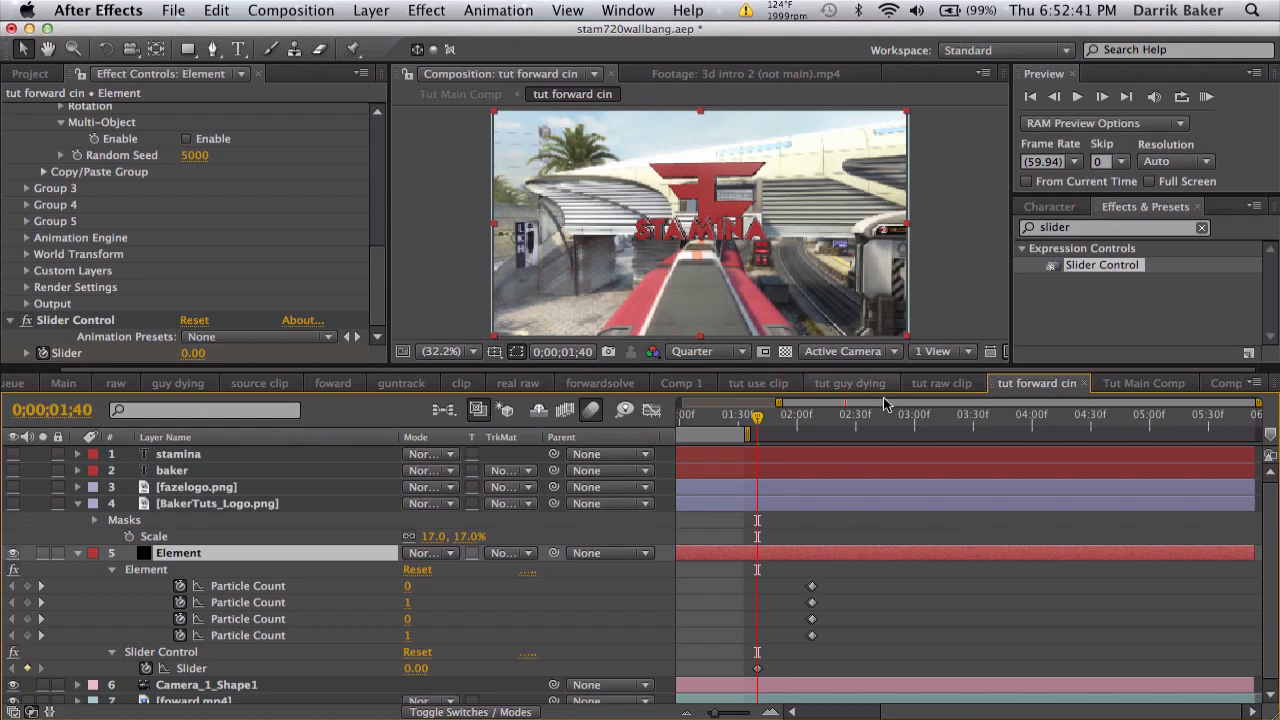
pyautogui.click(879, 432)
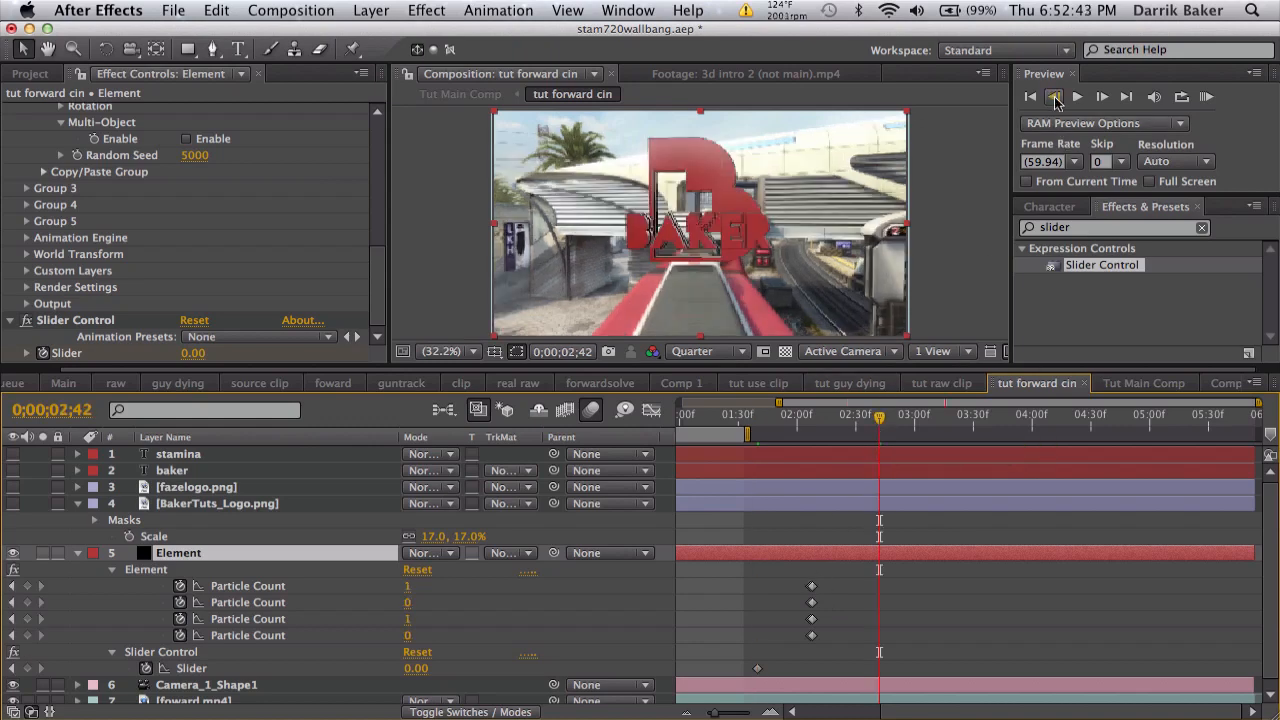
pyautogui.click(1054, 96)
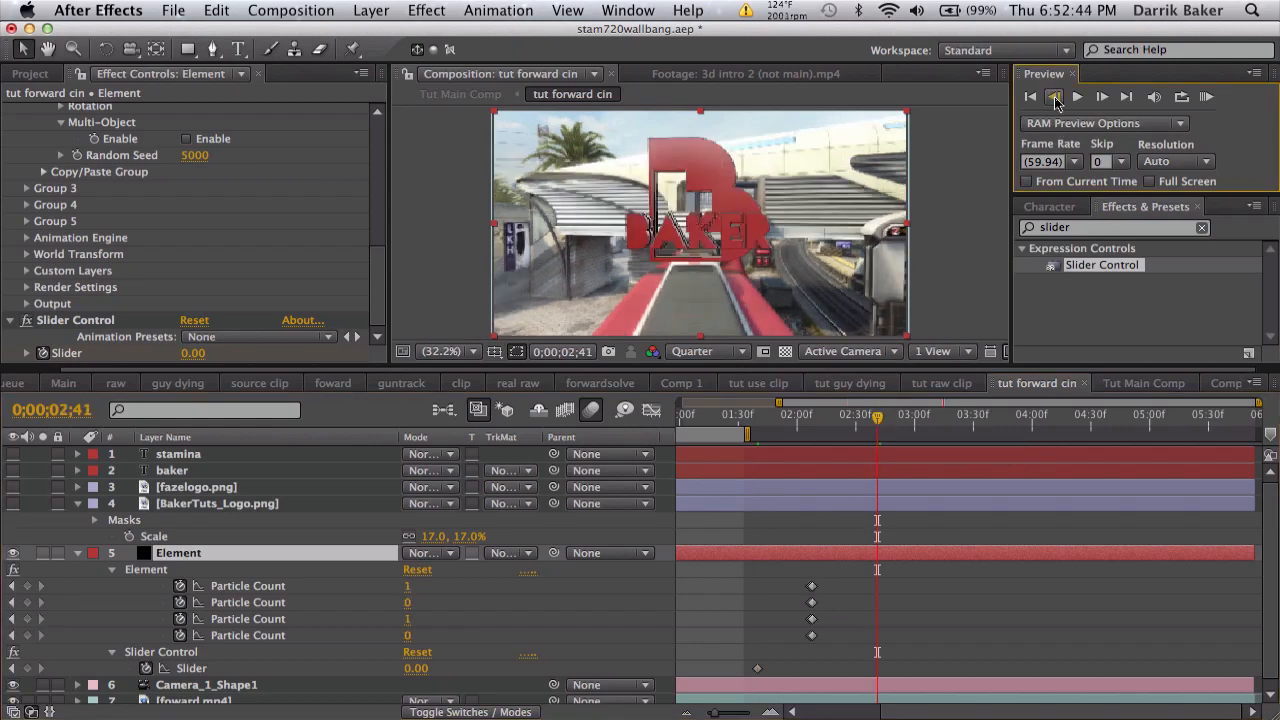
# Set the Slider Control's Slider to 1440 at 0;00;02;41.
pyautogui.click(416, 668)
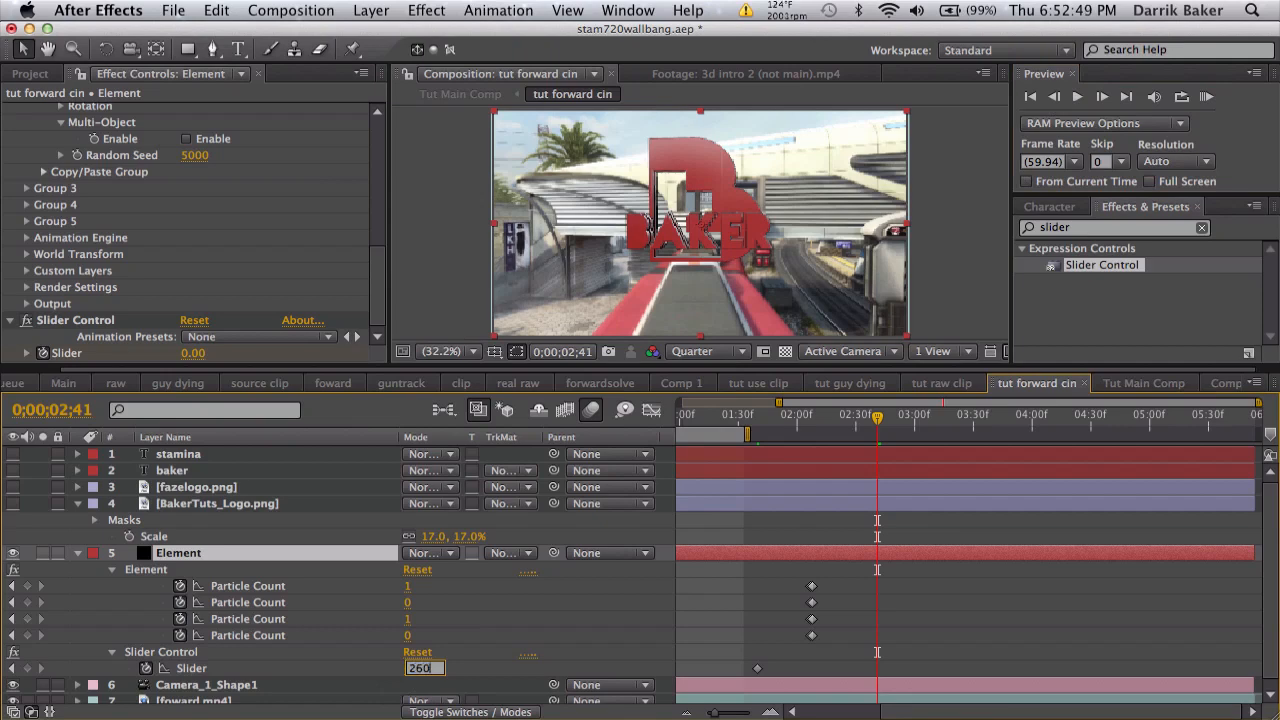
pyautogui.write('260*')
pyautogui.press('BackSpace')
pyautogui.press('BackSpace')
pyautogui.press('BackSpace')
pyautogui.press('BackSpace')
pyautogui.click(876, 658)
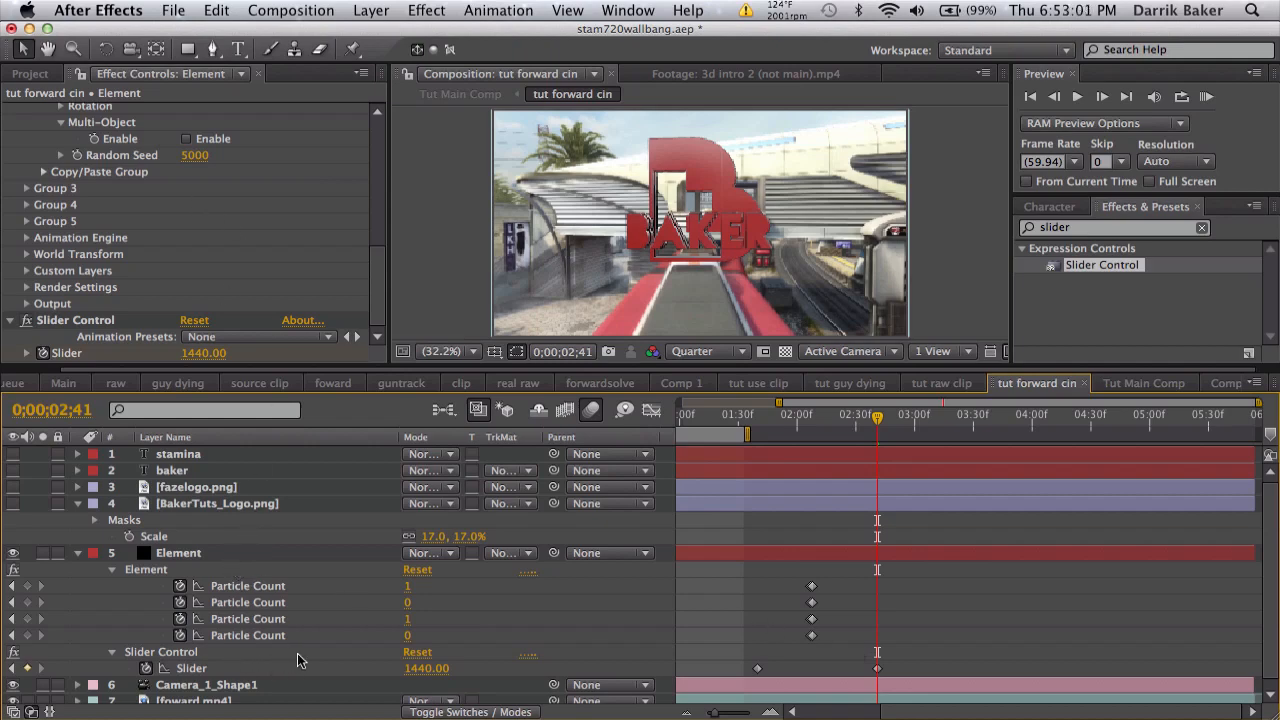
# Return to the Slider keyframe at 0;00;01;40 and link Group 2's Particle Replicator X rotation to the Slider with an expression.
pyautogui.click(12, 668)
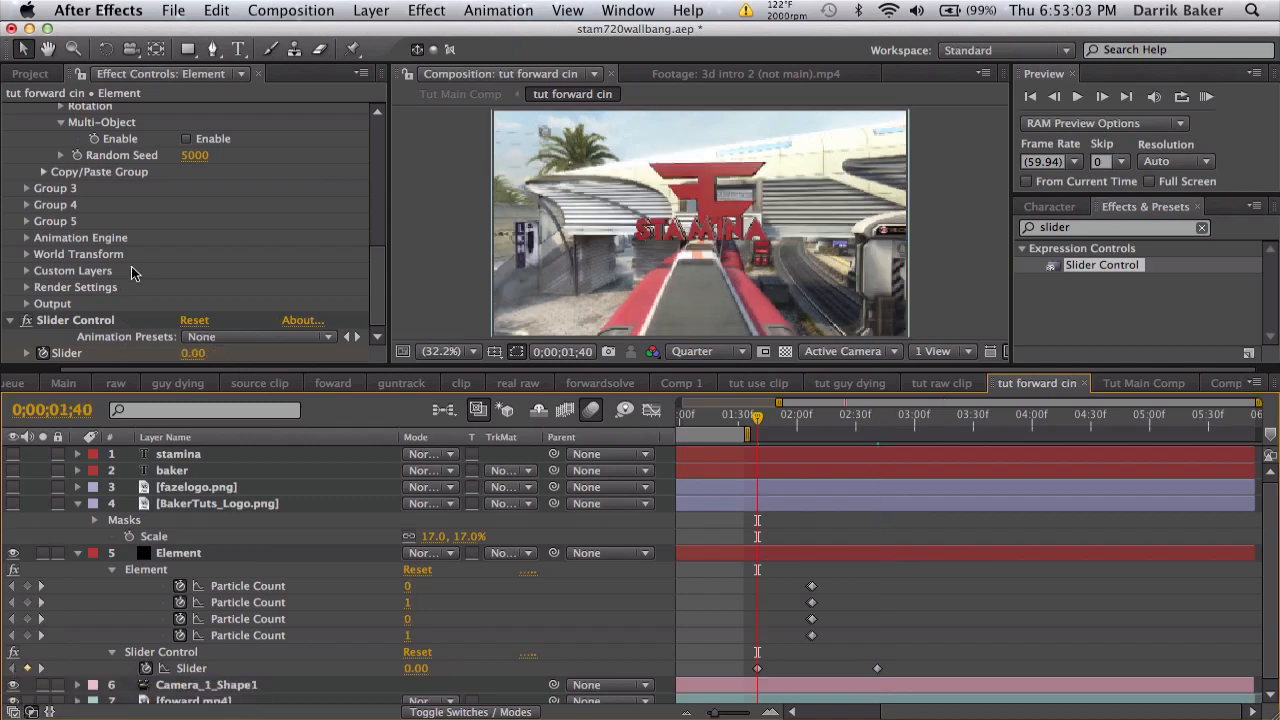
pyautogui.scroll(3, 137, 265)
pyautogui.scroll(6, 137, 265)
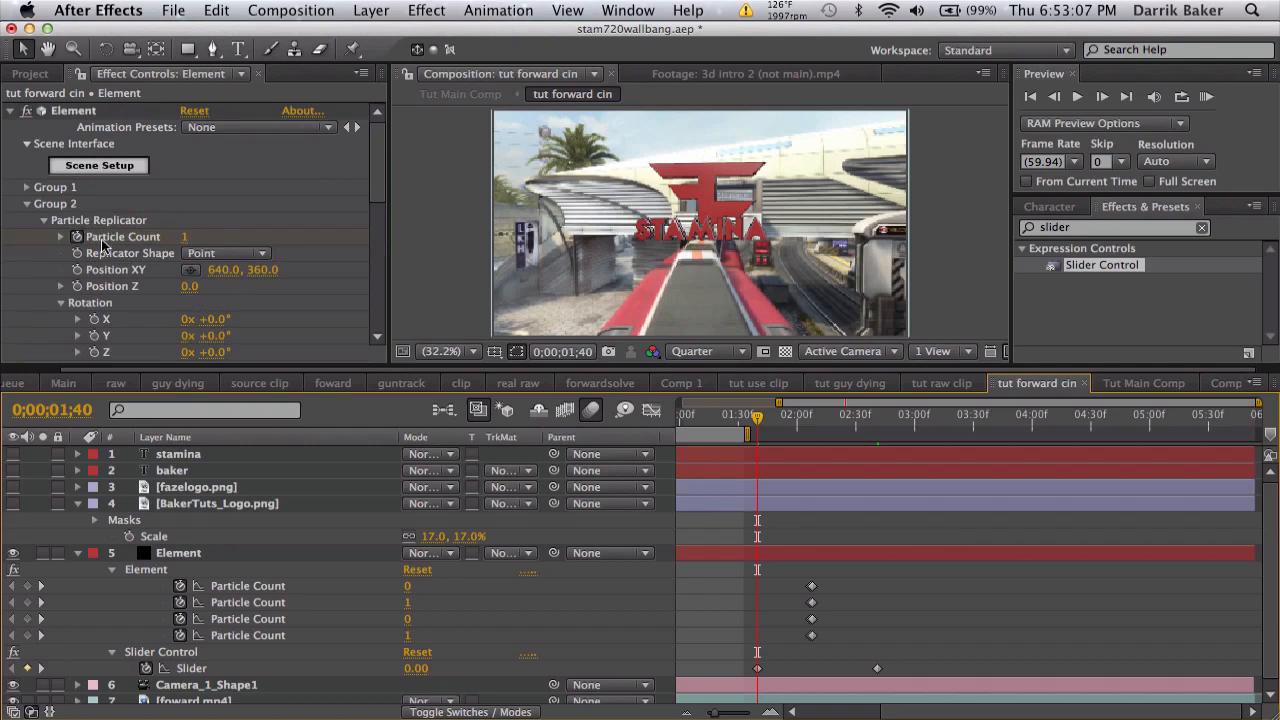
pyautogui.scroll(-3, 106, 255)
pyautogui.moveTo(225, 279)
pyautogui.mouseDown()
pyautogui.moveTo(236, 276)
pyautogui.moveTo(208, 278)
pyautogui.mouseUp()
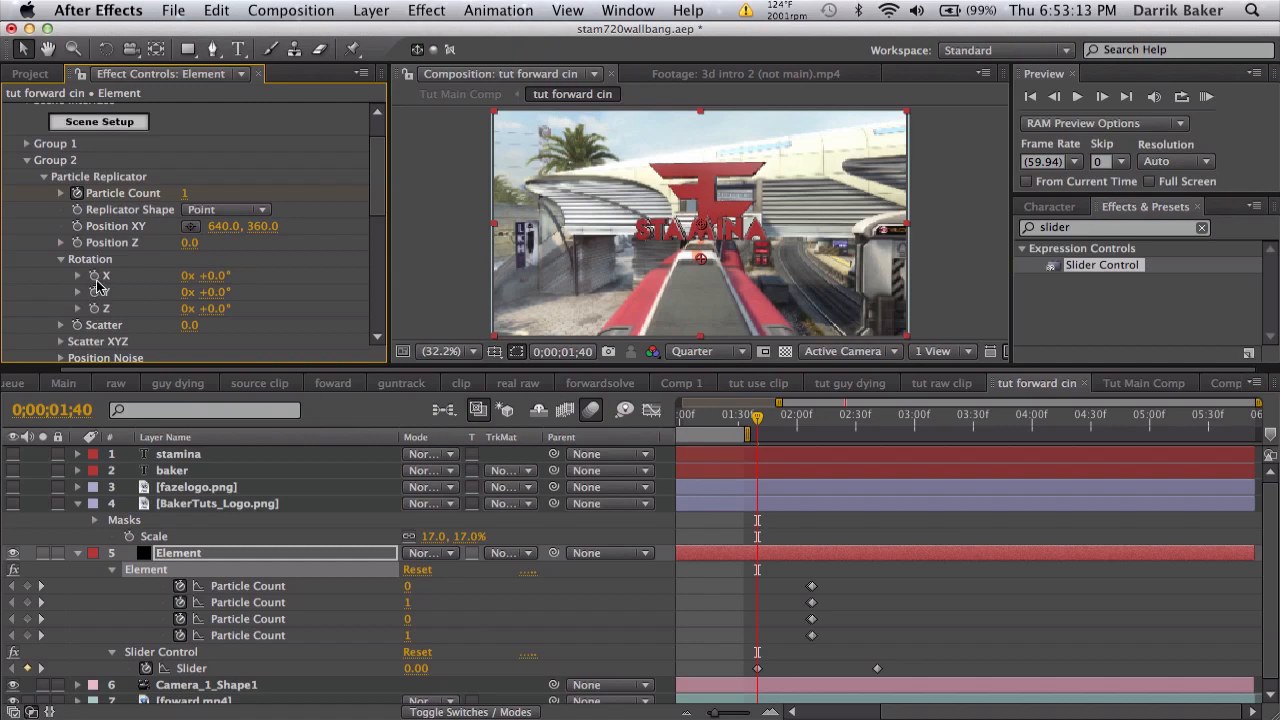
pyautogui.keyDown('alt'); pyautogui.click(94, 277); pyautogui.keyUp('alt')
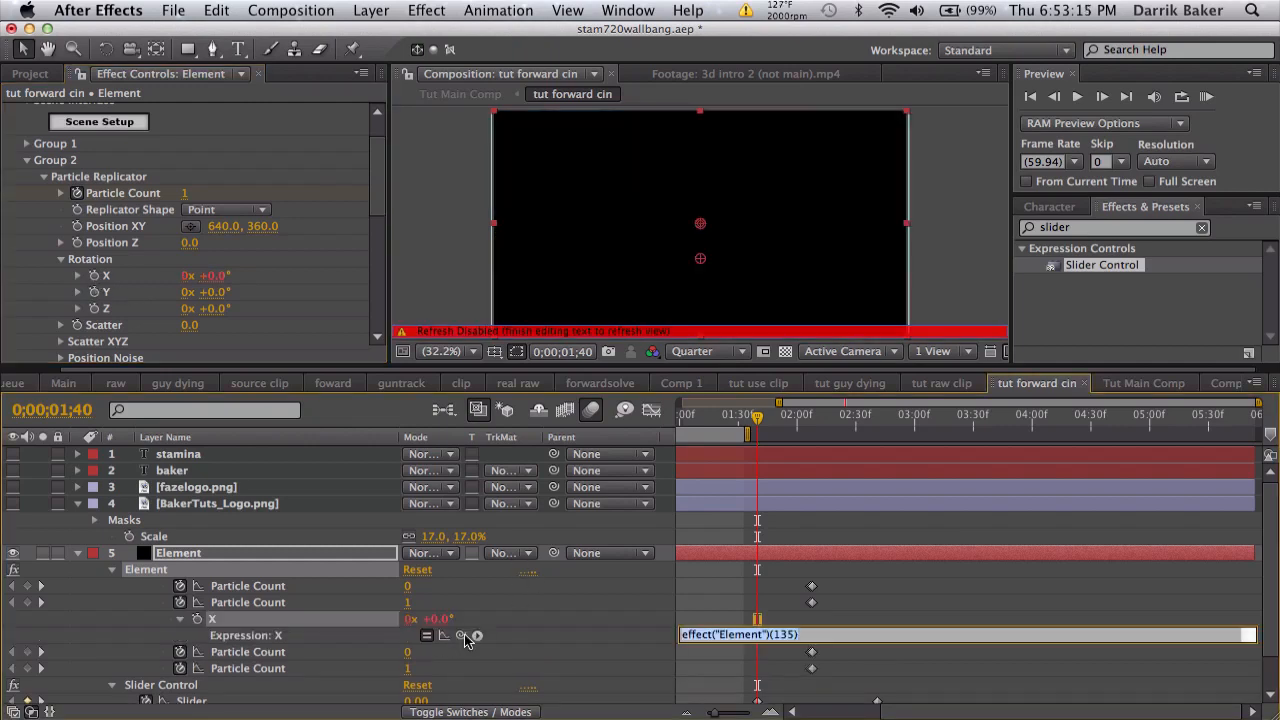
pyautogui.moveTo(461, 636); pyautogui.dragTo(297, 664)
pyautogui.click(868, 540)
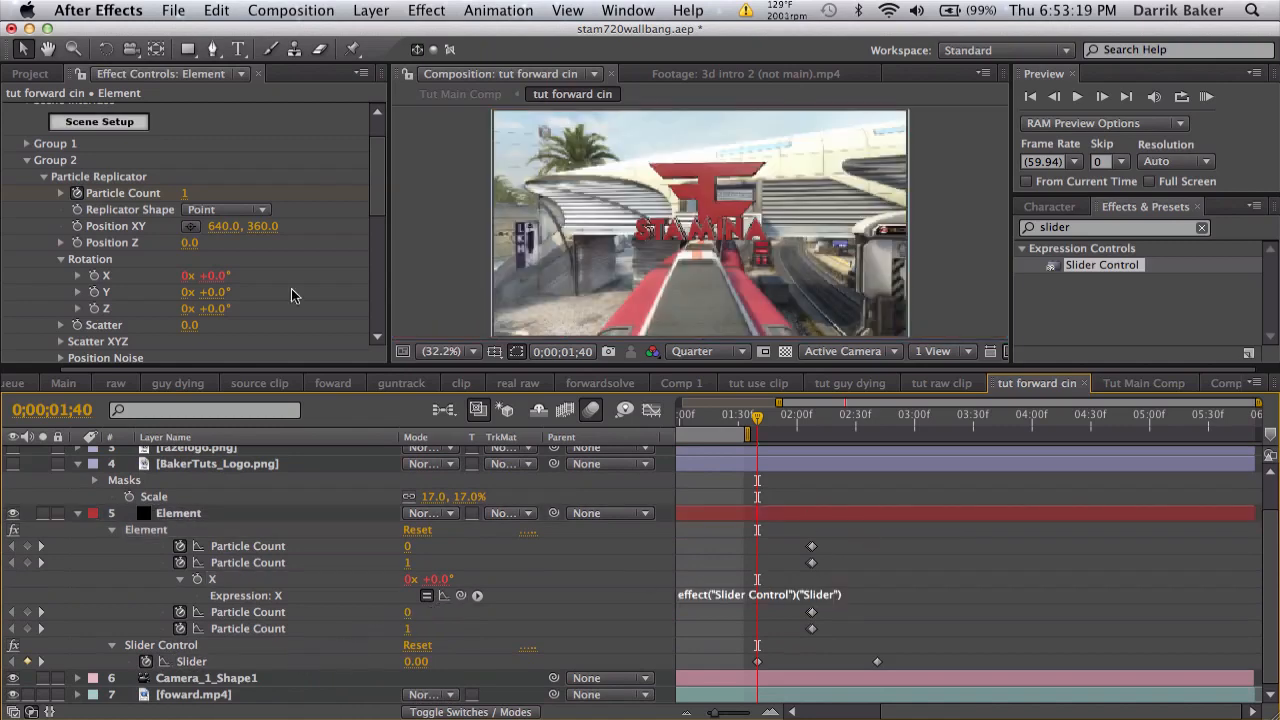
# Try to link Group 1's Particle Replicator X rotation to the Slider with an expression.
pyautogui.click(27, 161)
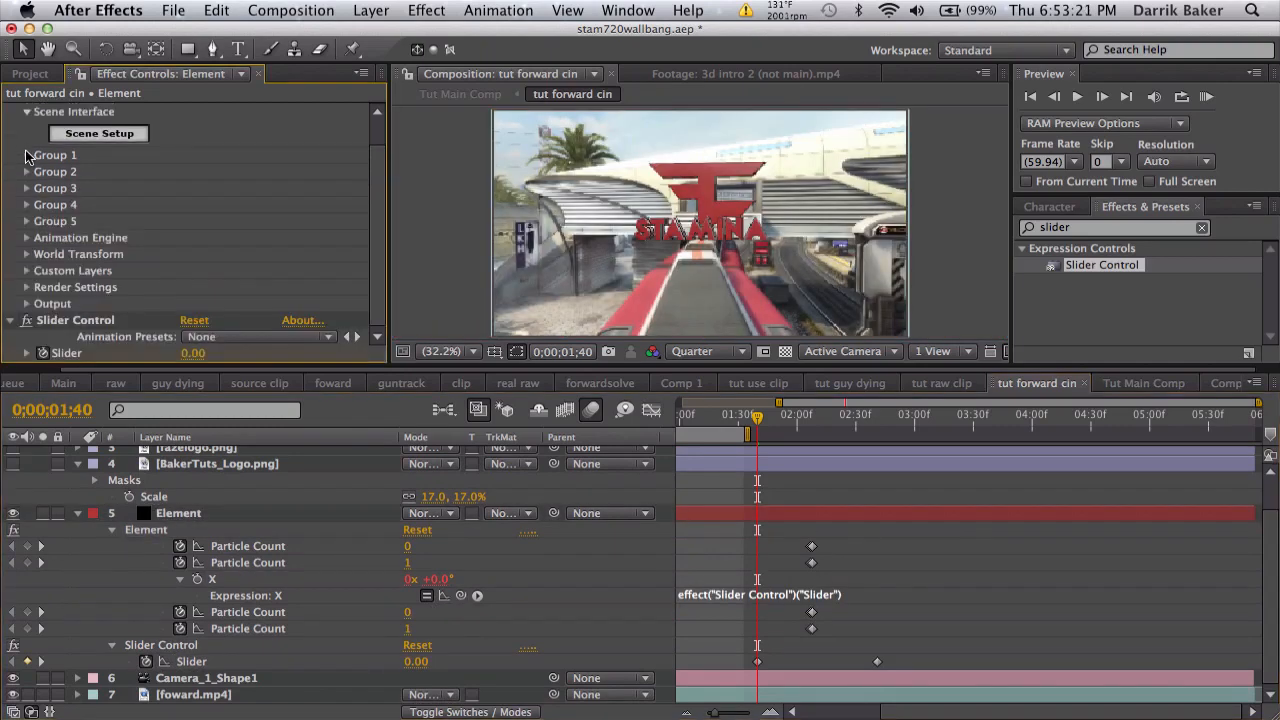
pyautogui.click(27, 156)
pyautogui.scroll(-2, 88, 186)
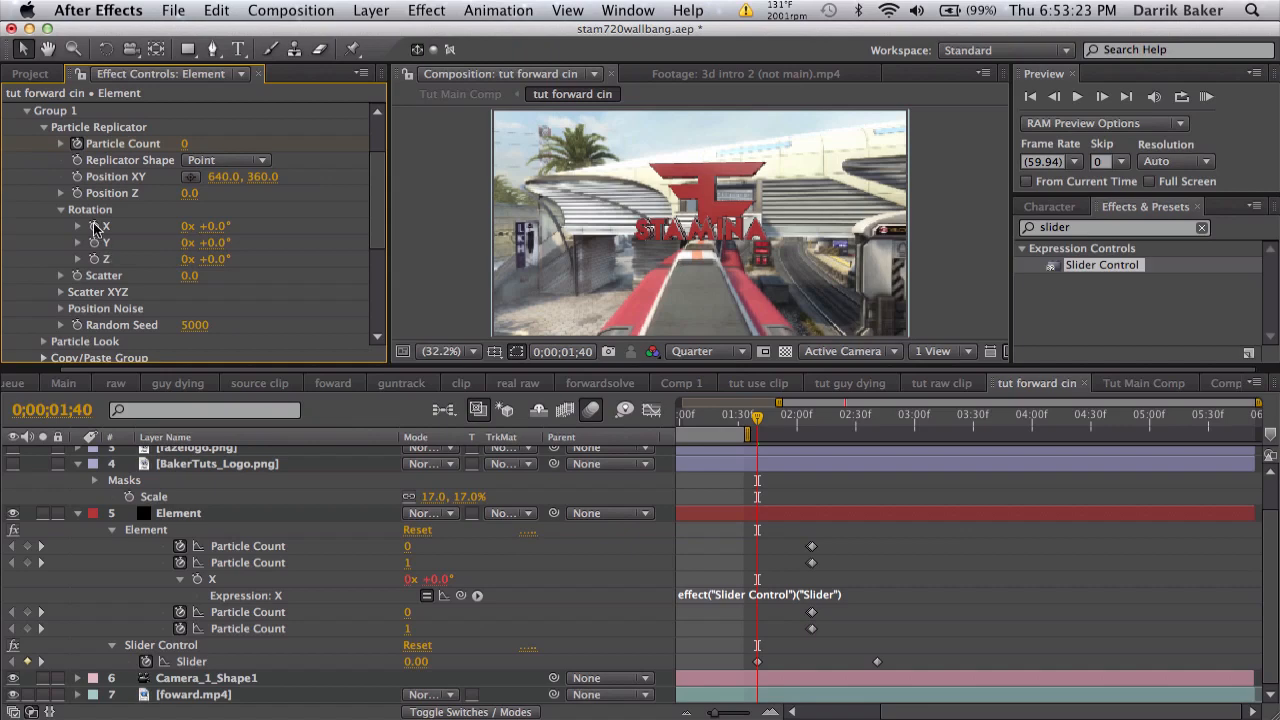
pyautogui.keyDown('alt'); pyautogui.click(95, 228); pyautogui.keyUp('alt')
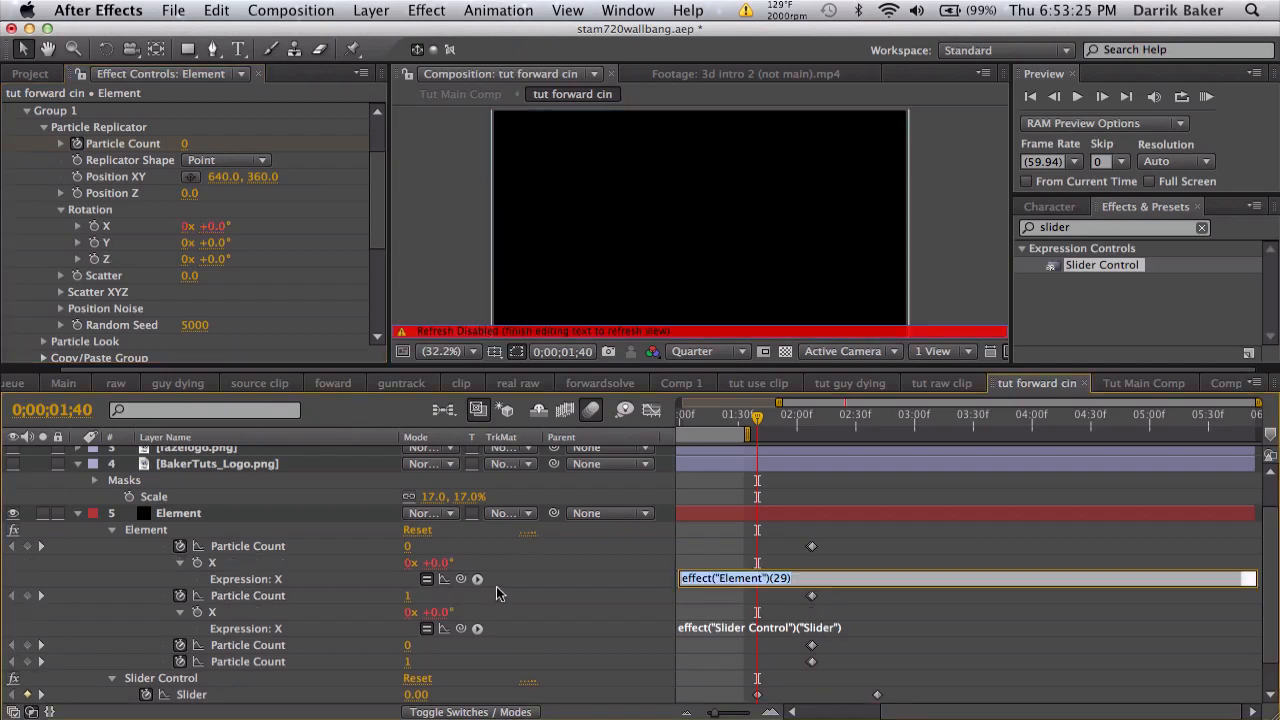
pyautogui.moveTo(460, 580); pyautogui.dragTo(215, 697)
pyautogui.click(937, 573)
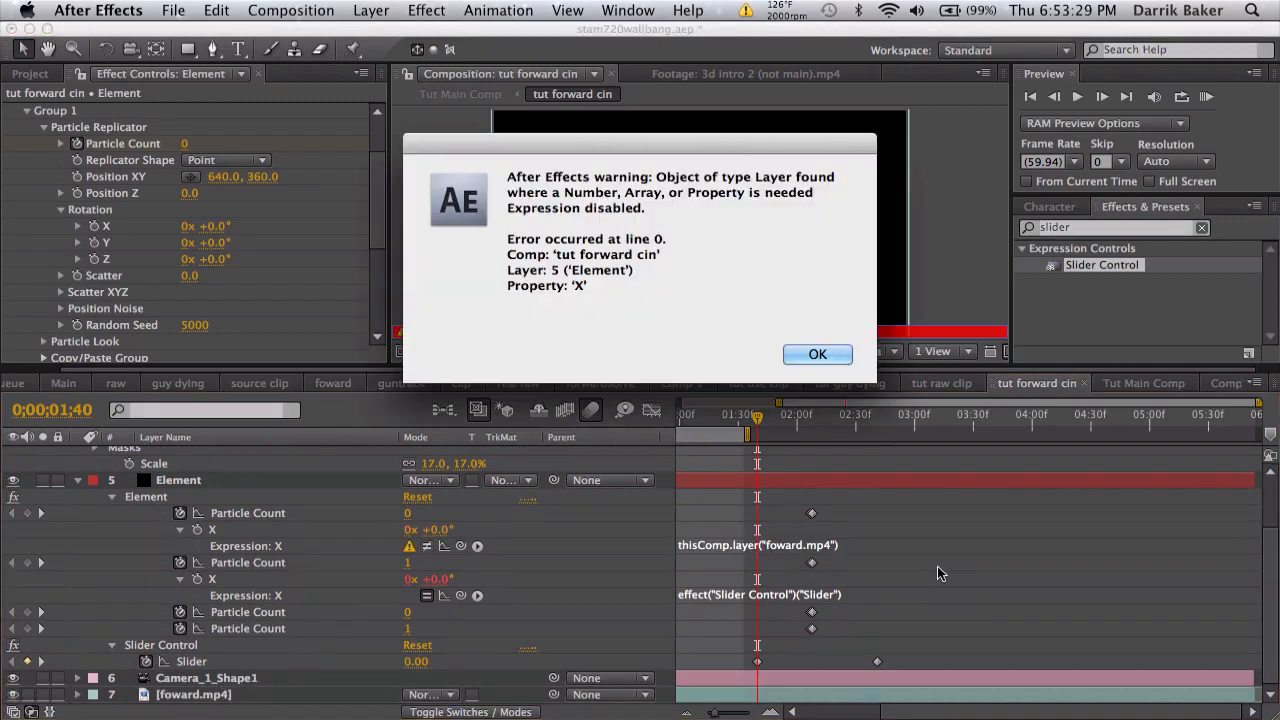
pyautogui.click(811, 354)
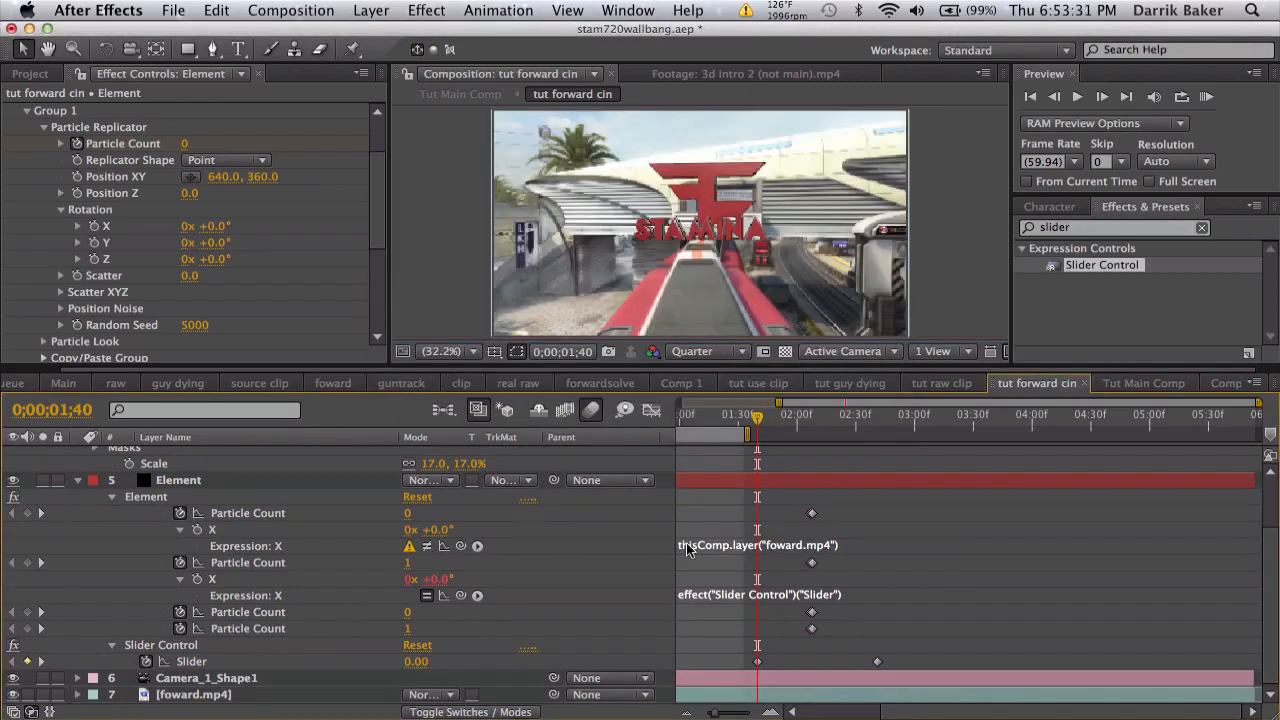
# Replace Group 1's faulty X rotation expression with a link to the Slider Control's Slider.
pyautogui.click(704, 546)
pyautogui.click(453, 547)
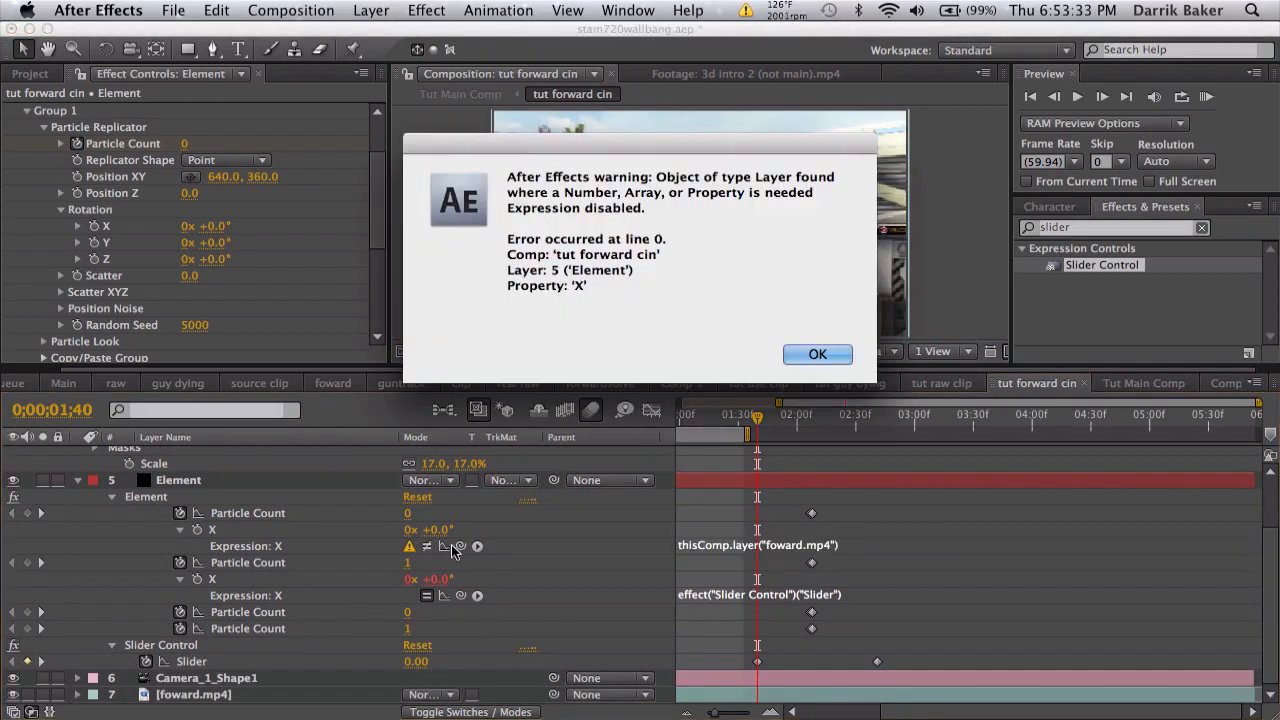
pyautogui.click(815, 355)
pyautogui.click(768, 546)
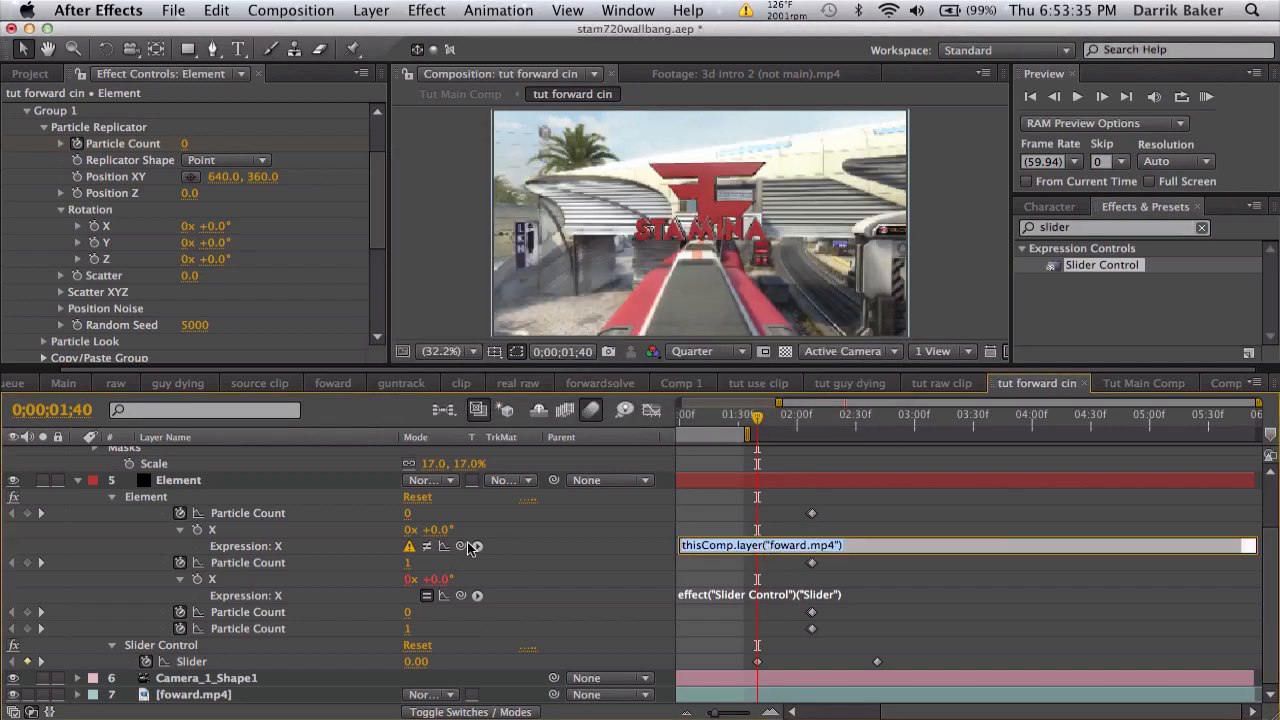
pyautogui.moveTo(463, 546); pyautogui.dragTo(229, 660)
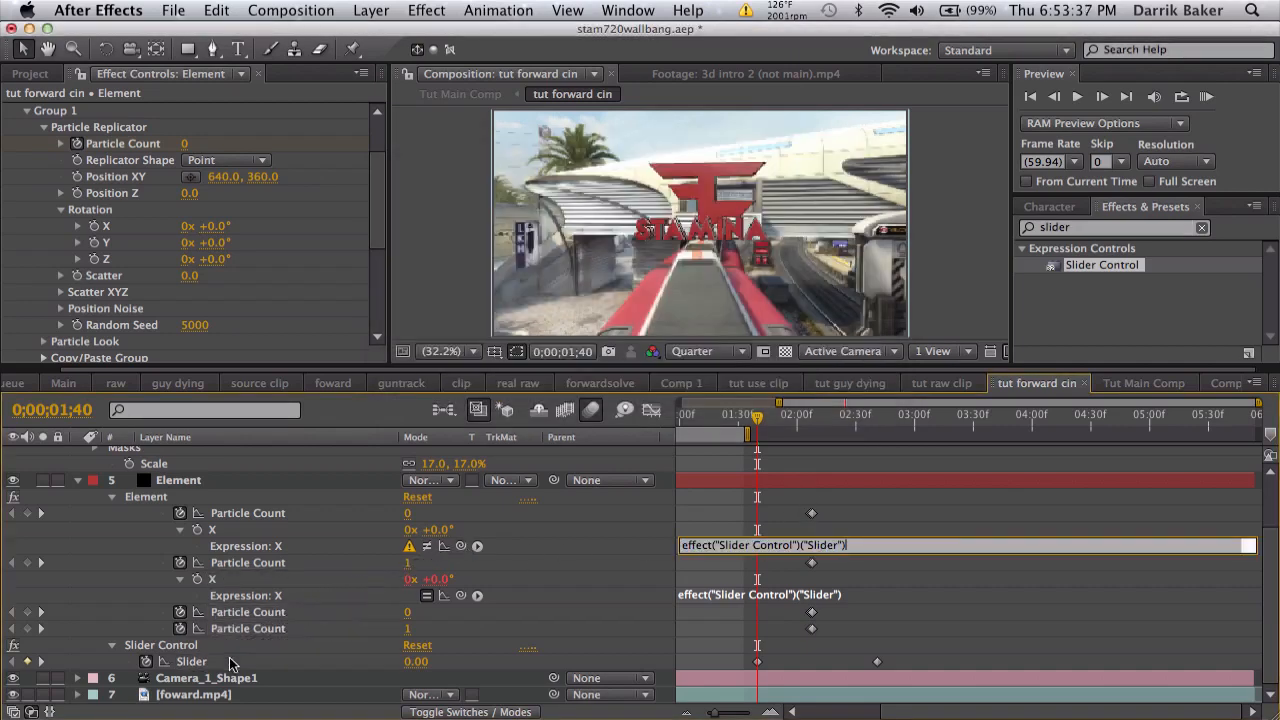
pyautogui.click(855, 530)
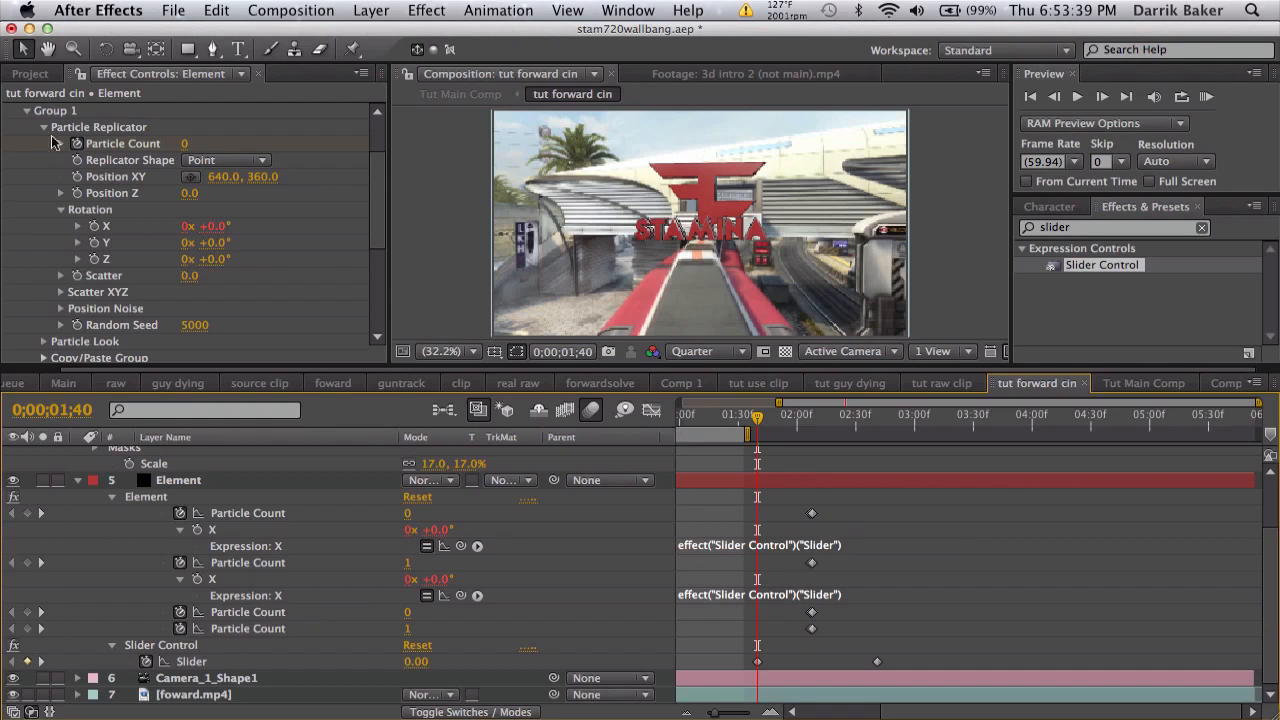
# Link Group 3's Particle Replicator X rotation to the Slider Control's Slider with an expression.
pyautogui.click(27, 112)
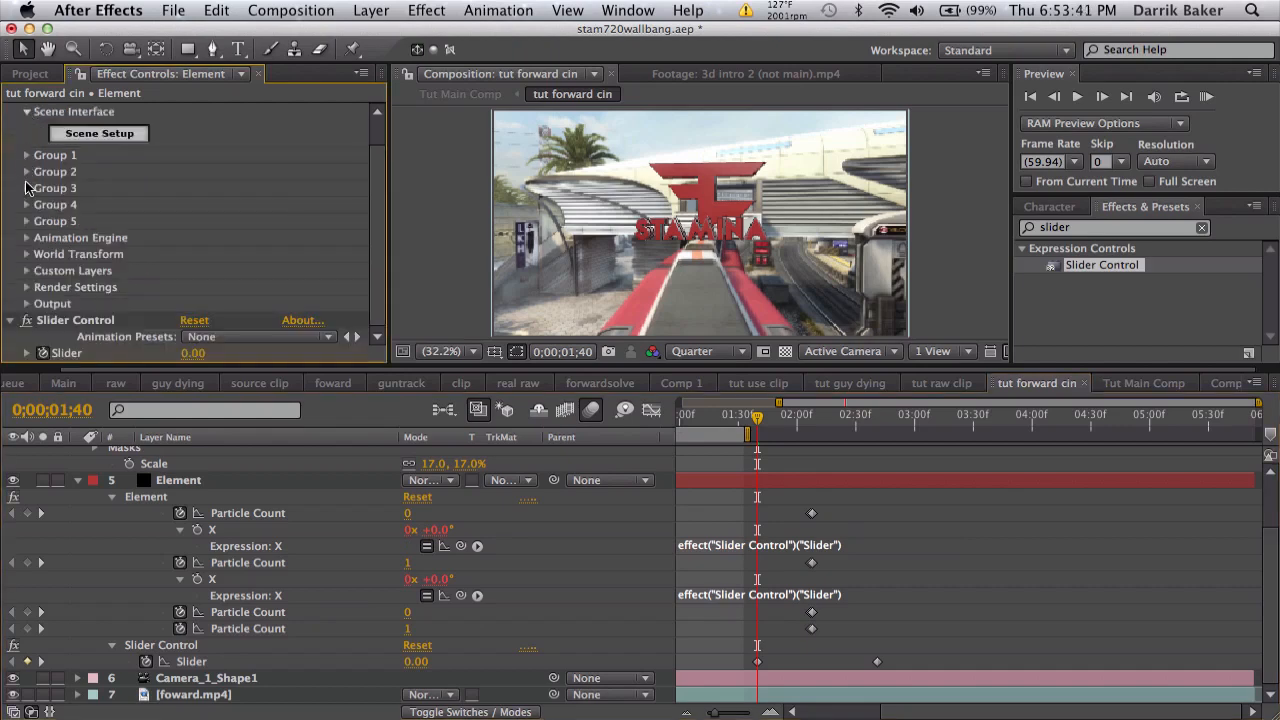
pyautogui.click(27, 188)
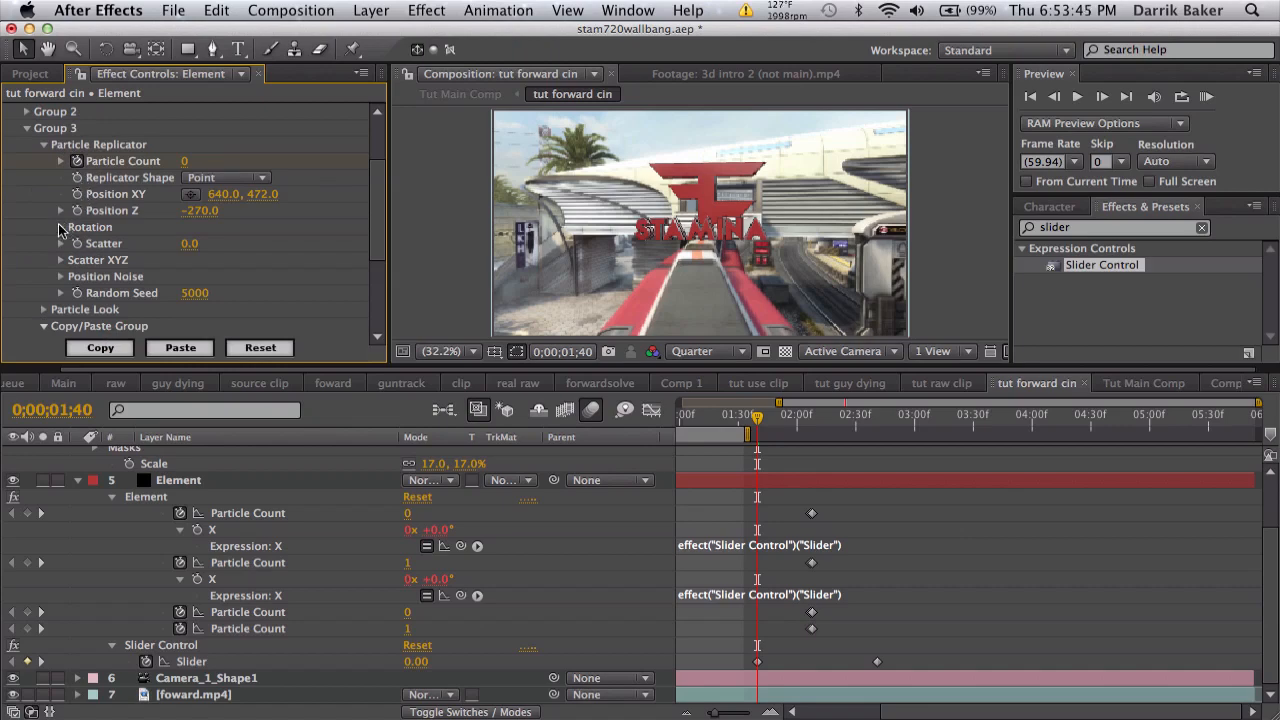
pyautogui.click(59, 229)
pyautogui.moveTo(205, 244); pyautogui.dragTo(278, 262)
pyautogui.click(210, 243)
pyautogui.write('0')
pyautogui.press('Return')
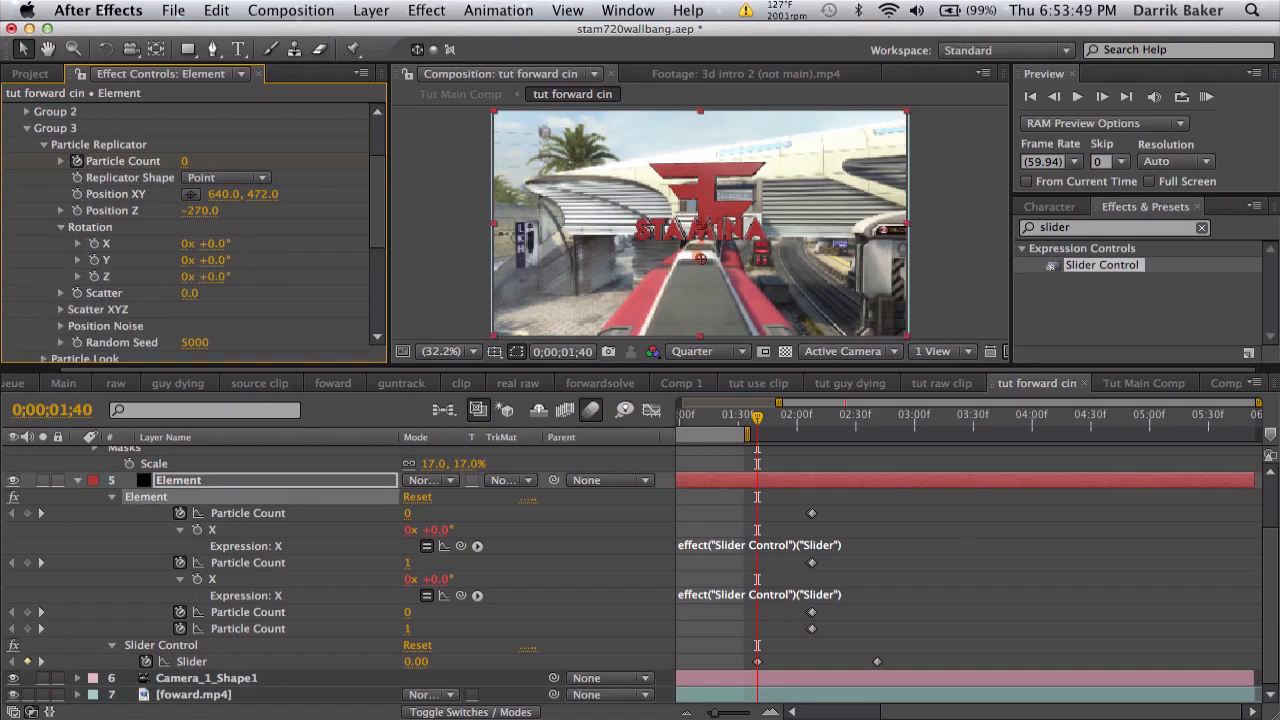
pyautogui.keyDown('alt'); pyautogui.click(94, 245); pyautogui.keyUp('alt')
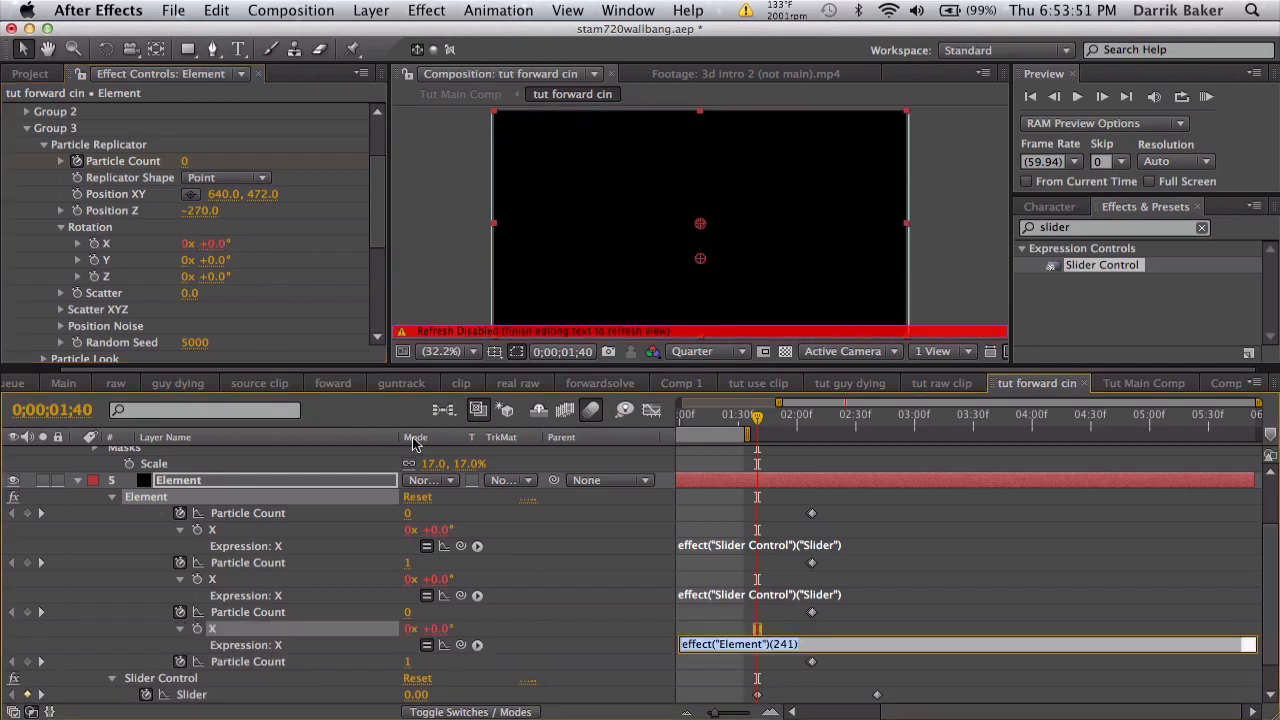
pyautogui.moveTo(463, 647); pyautogui.dragTo(250, 663)
# Link Group 4's Particle Replicator X rotation to the Slider Control's Slider with an expression.
pyautogui.click(27, 128)
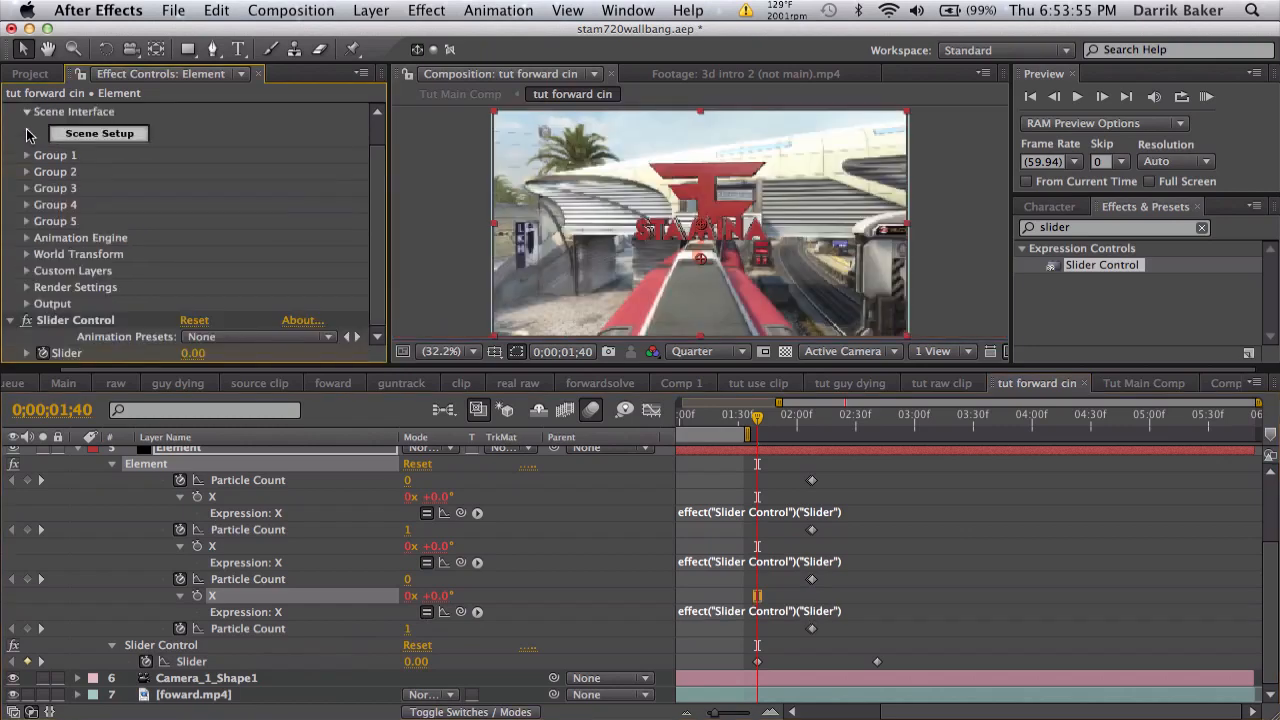
pyautogui.click(27, 205)
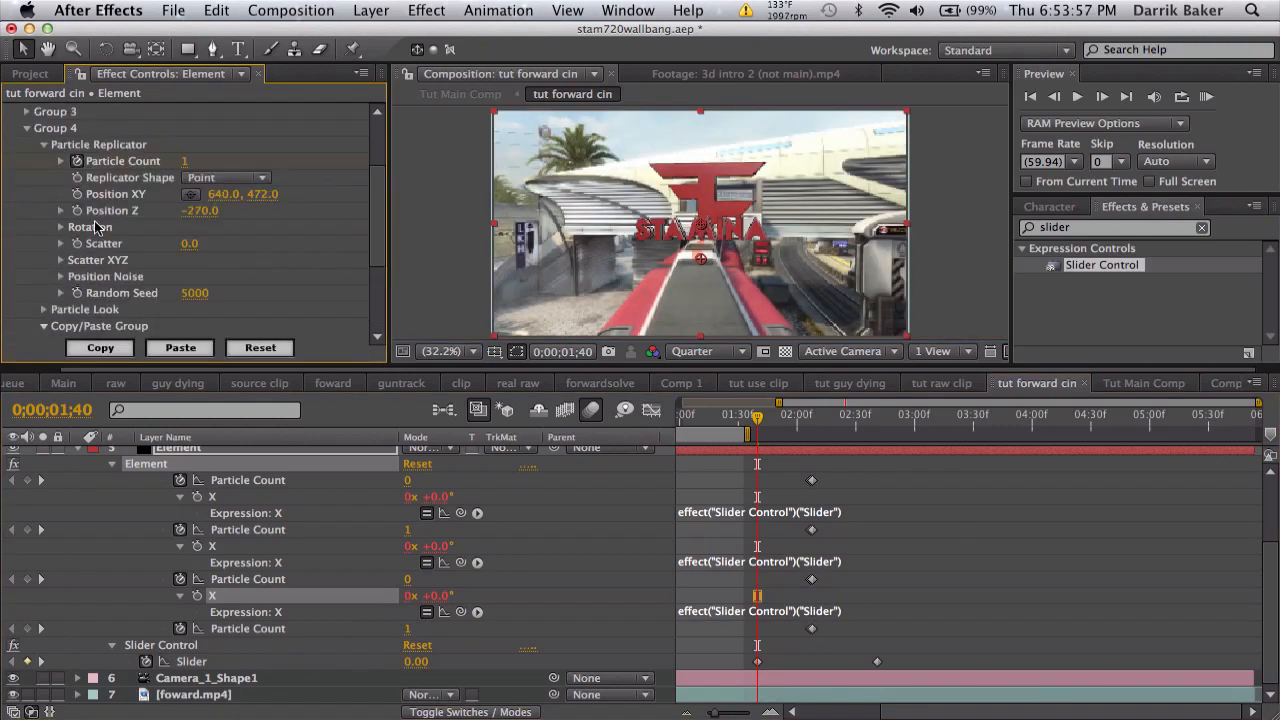
pyautogui.click(61, 227)
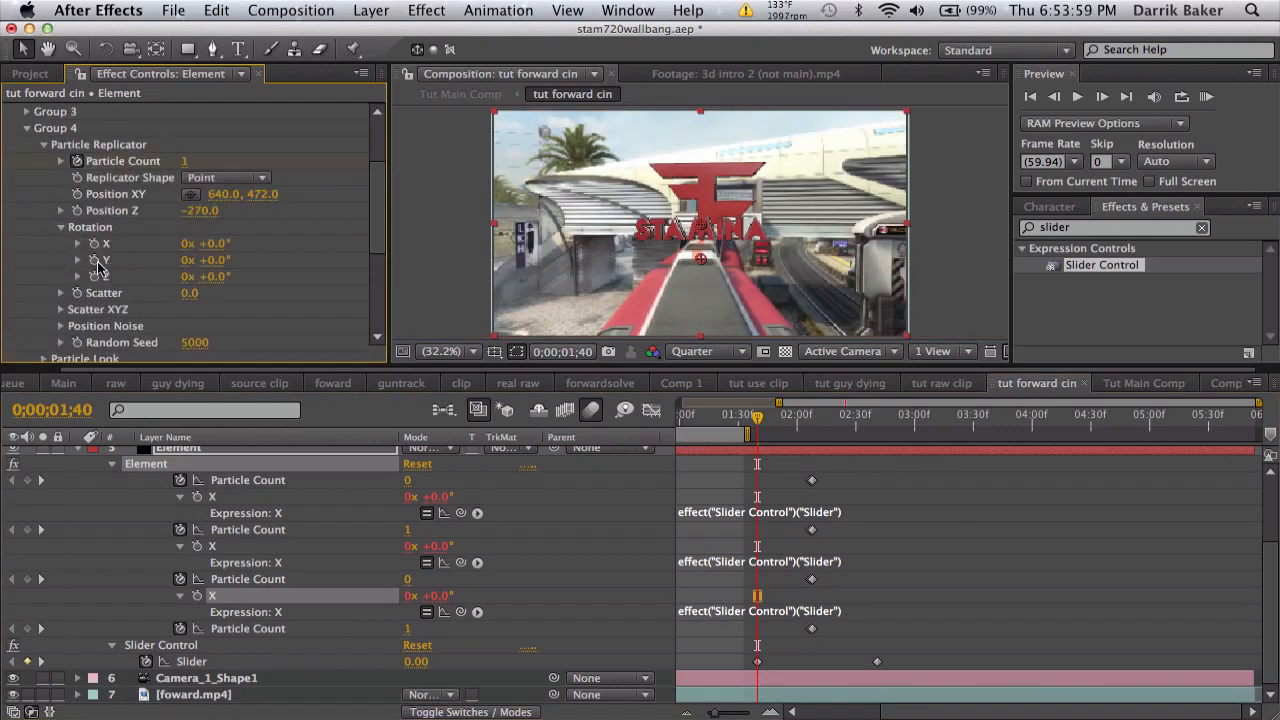
pyautogui.keyDown('alt'); pyautogui.click(94, 244); pyautogui.keyUp('alt')
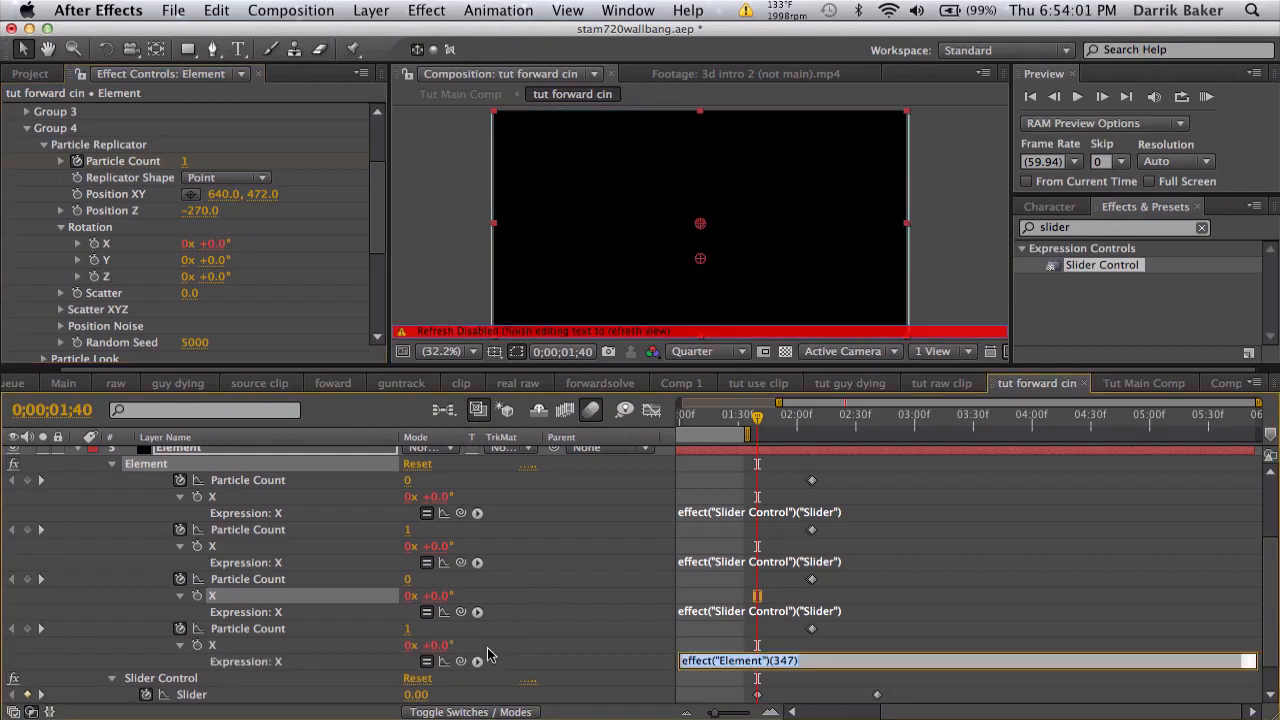
pyautogui.moveTo(477, 661); pyautogui.dragTo(258, 663)
pyautogui.click(938, 609)
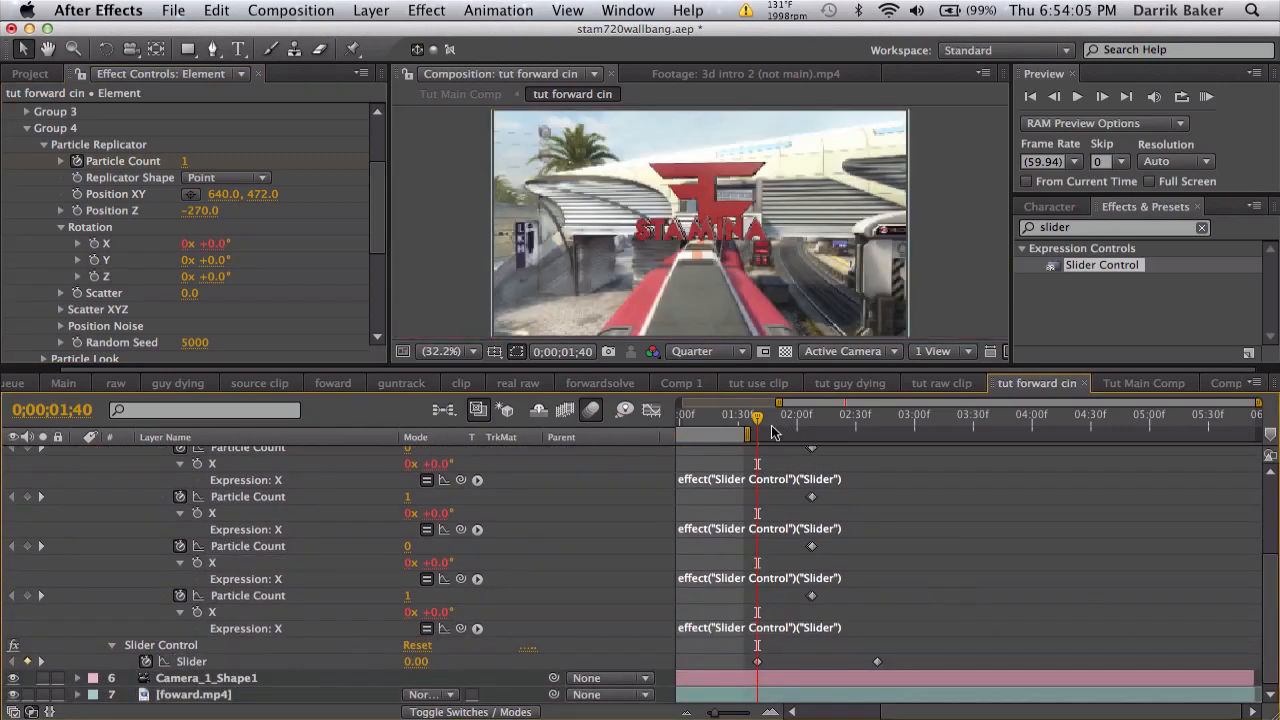
# Scrub through the spin between the Slider keyframes and place the current time at 0;00;02;08.
pyautogui.moveTo(757, 418); pyautogui.dragTo(855, 403)
pyautogui.press('=')
pyautogui.press('-')
pyautogui.press('-')
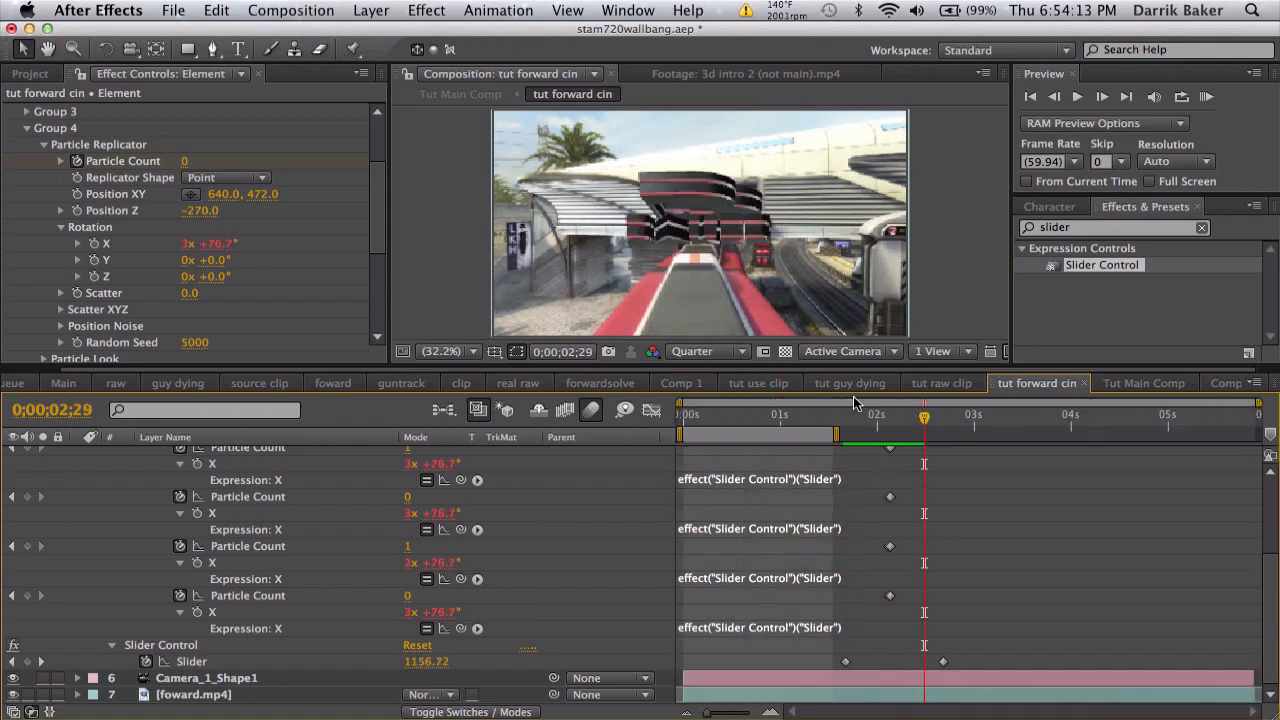
pyautogui.click(899, 424)
pyautogui.press('=')
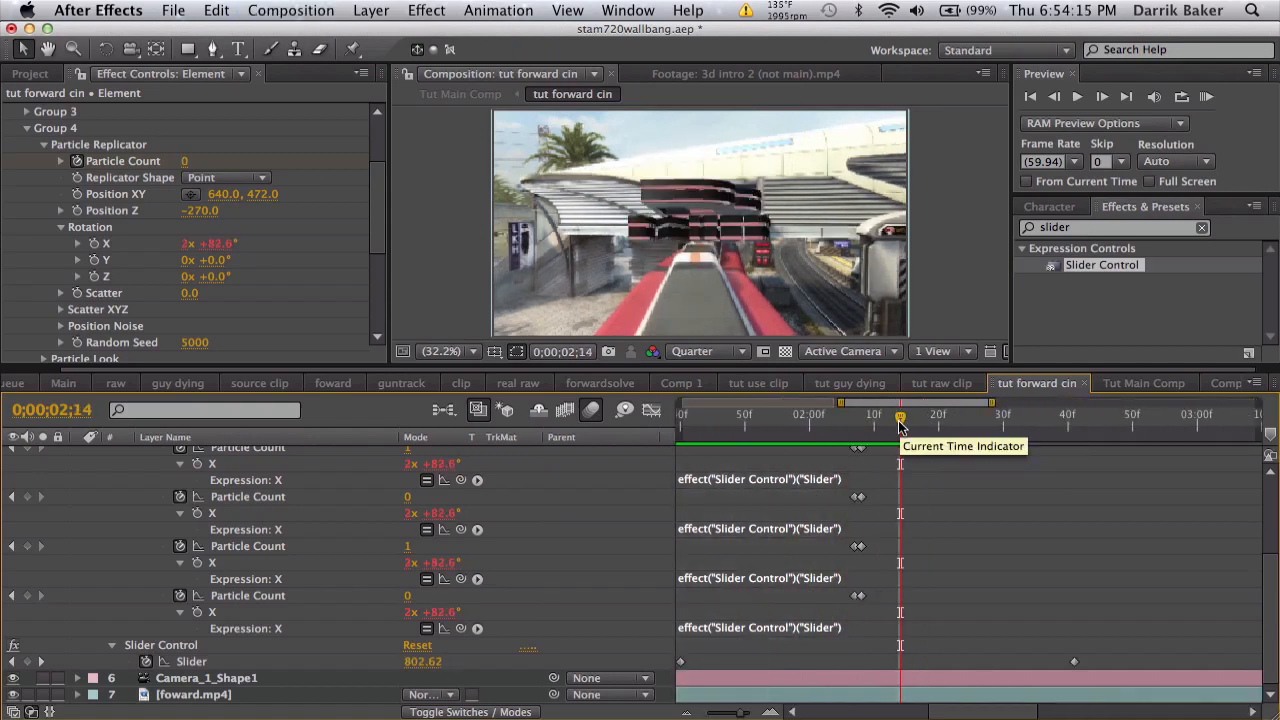
pyautogui.click(861, 424)
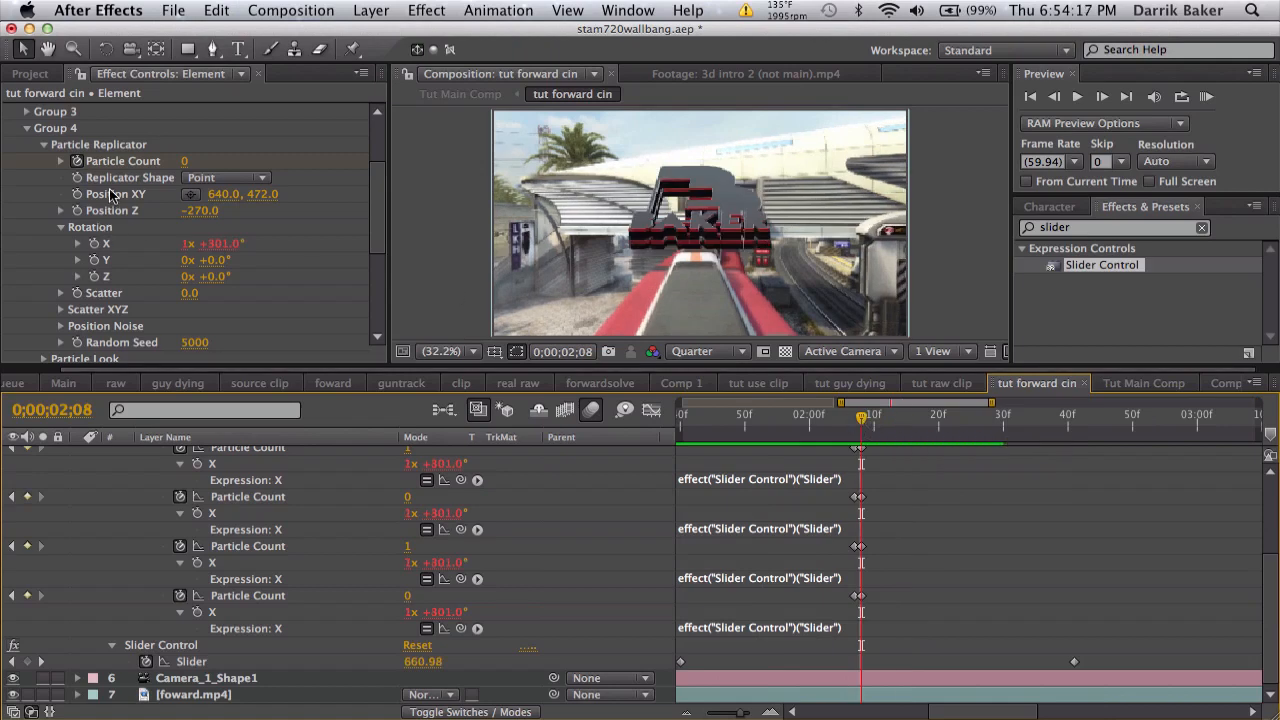
# Lower Group 3's Particle Replicator Position Z to enlarge its model and set Group 4's Position Z to -500.
pyautogui.click(28, 129)
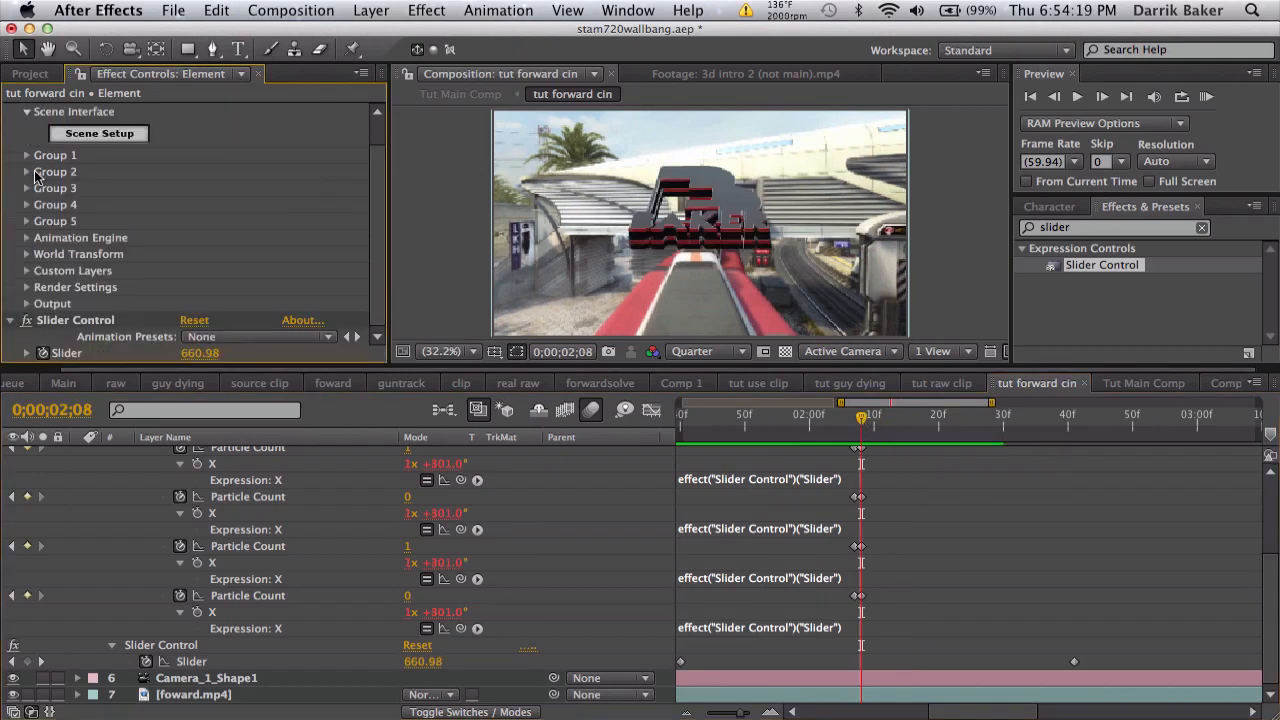
pyautogui.click(27, 188)
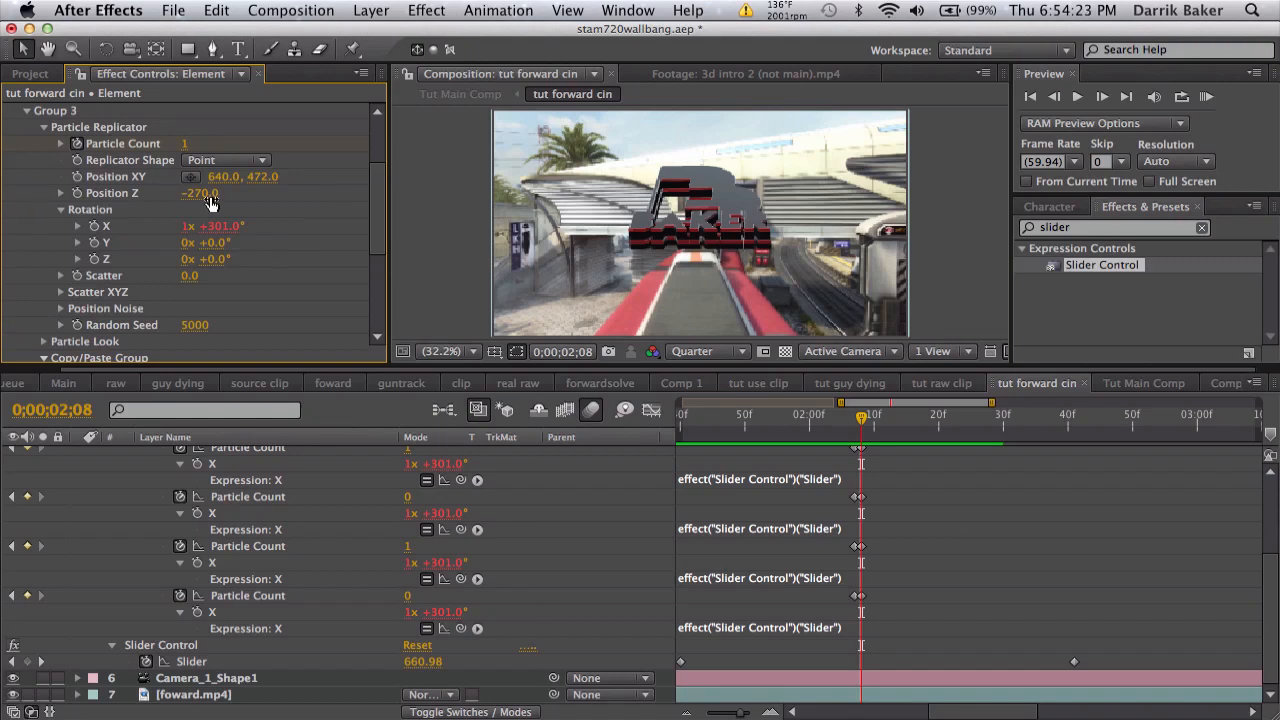
pyautogui.moveTo(210, 203); pyautogui.dragTo(187, 196)
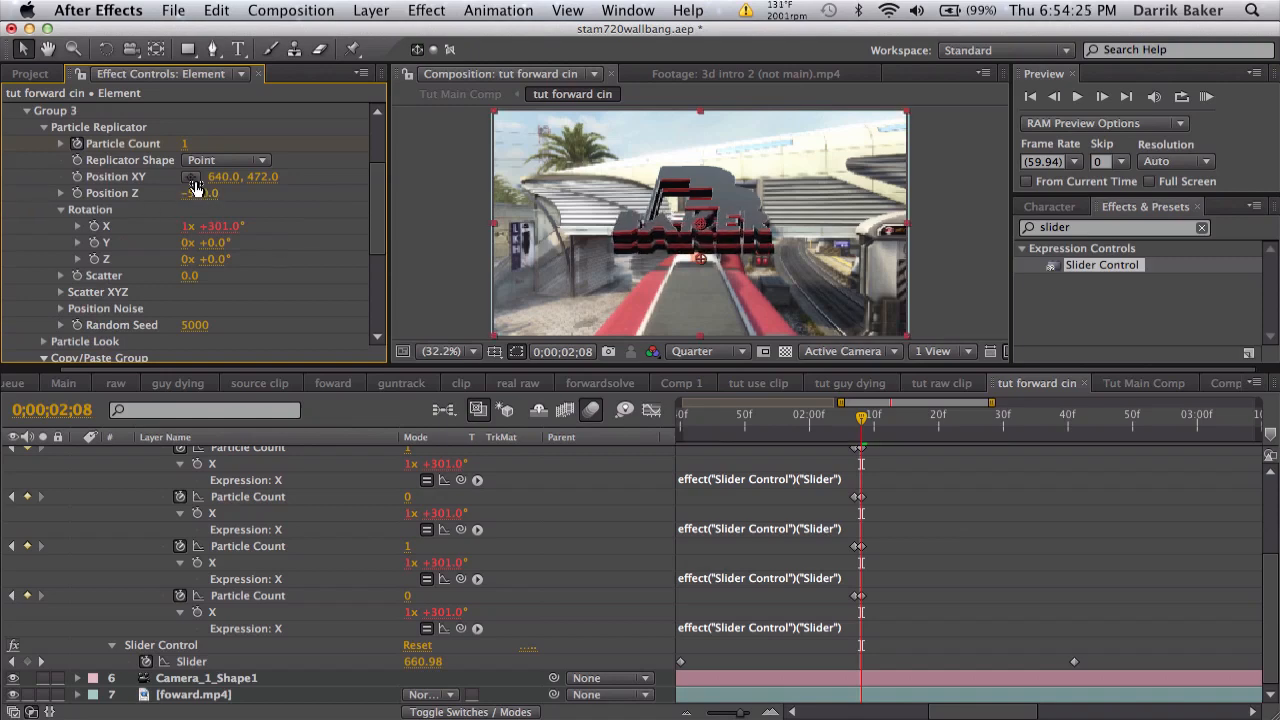
pyautogui.click(28, 113)
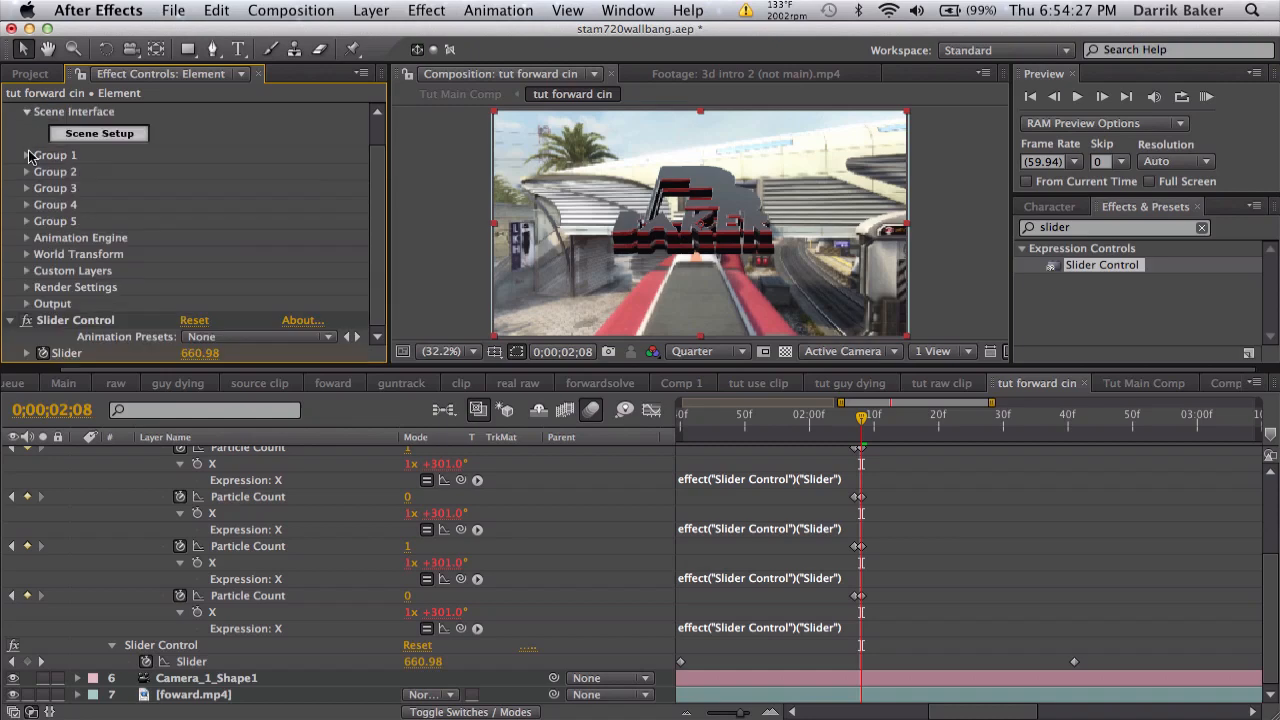
pyautogui.click(28, 207)
pyautogui.click(200, 194)
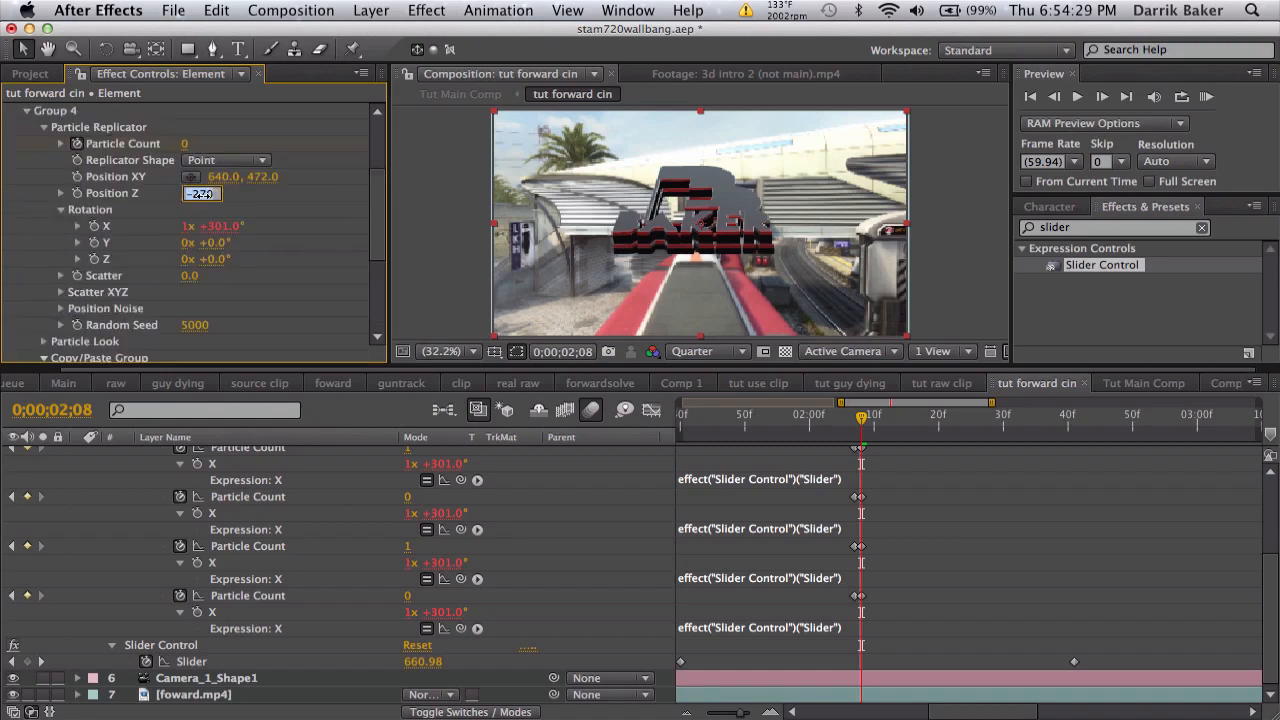
pyautogui.write('-500')
pyautogui.press('Return')
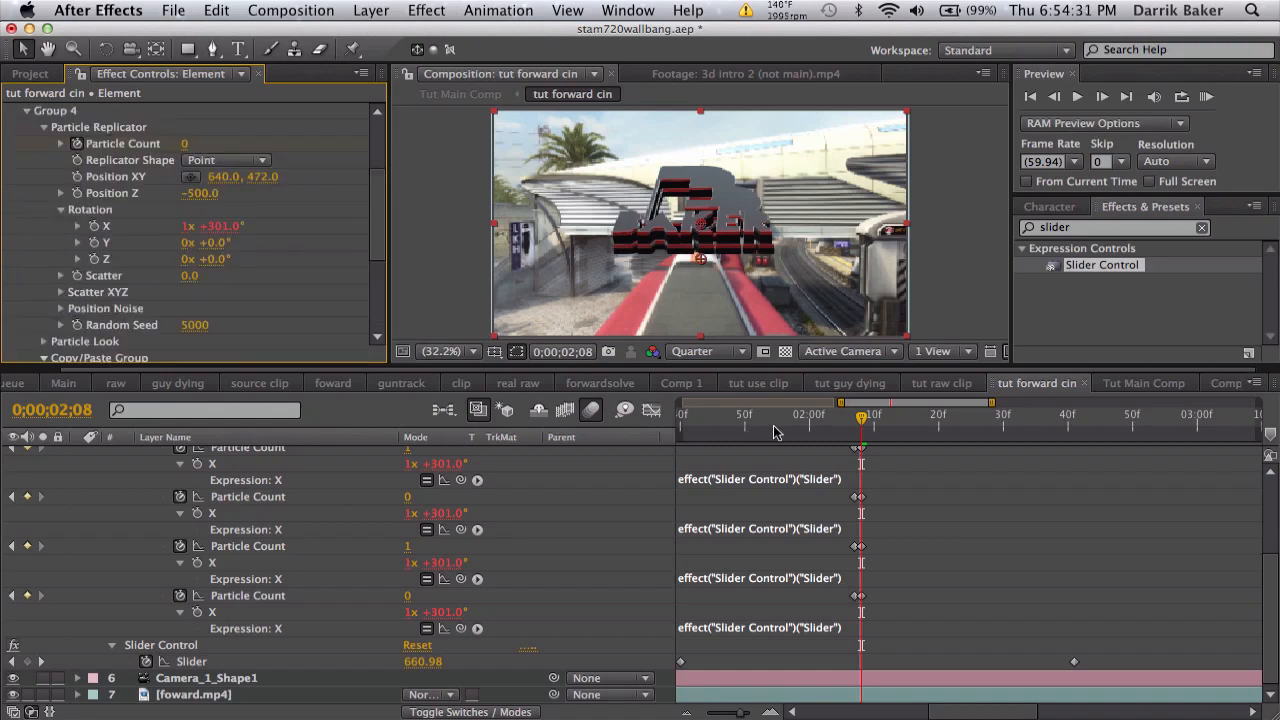
# Preview the logo switch by scrubbing from 0;00;01;57 to 0;00;02;45.
pyautogui.press('-')
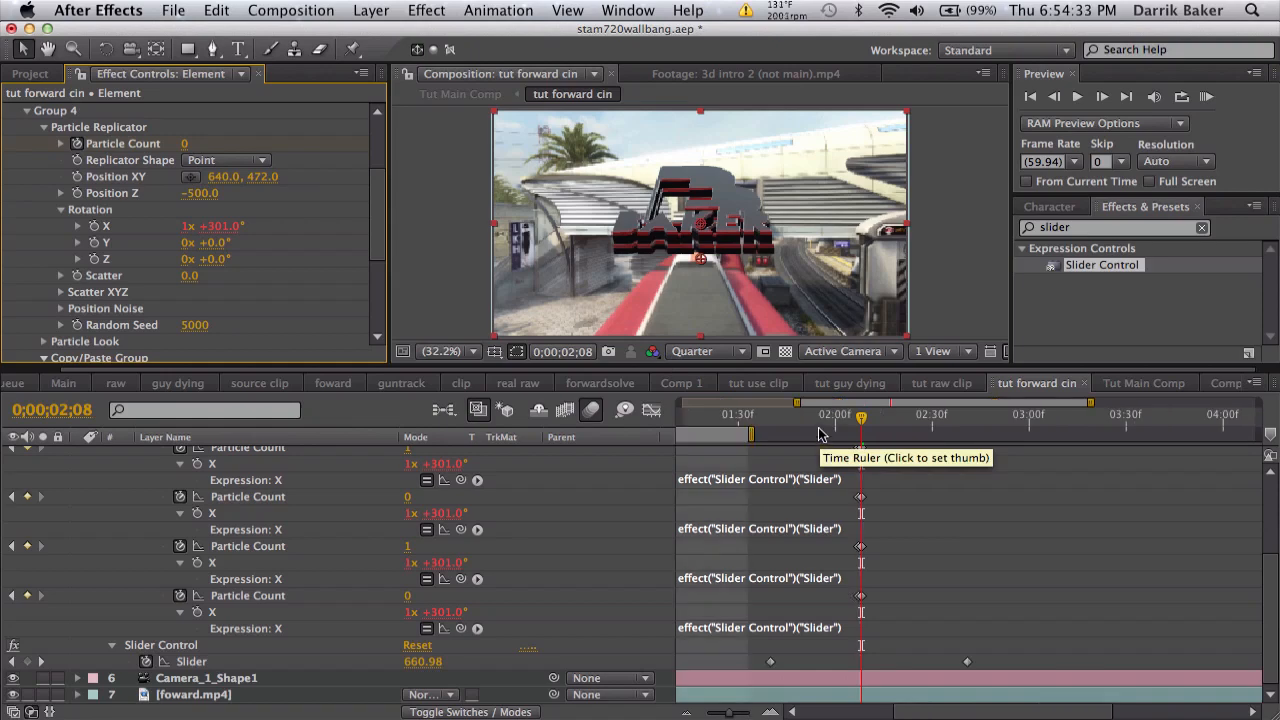
pyautogui.click(825, 428)
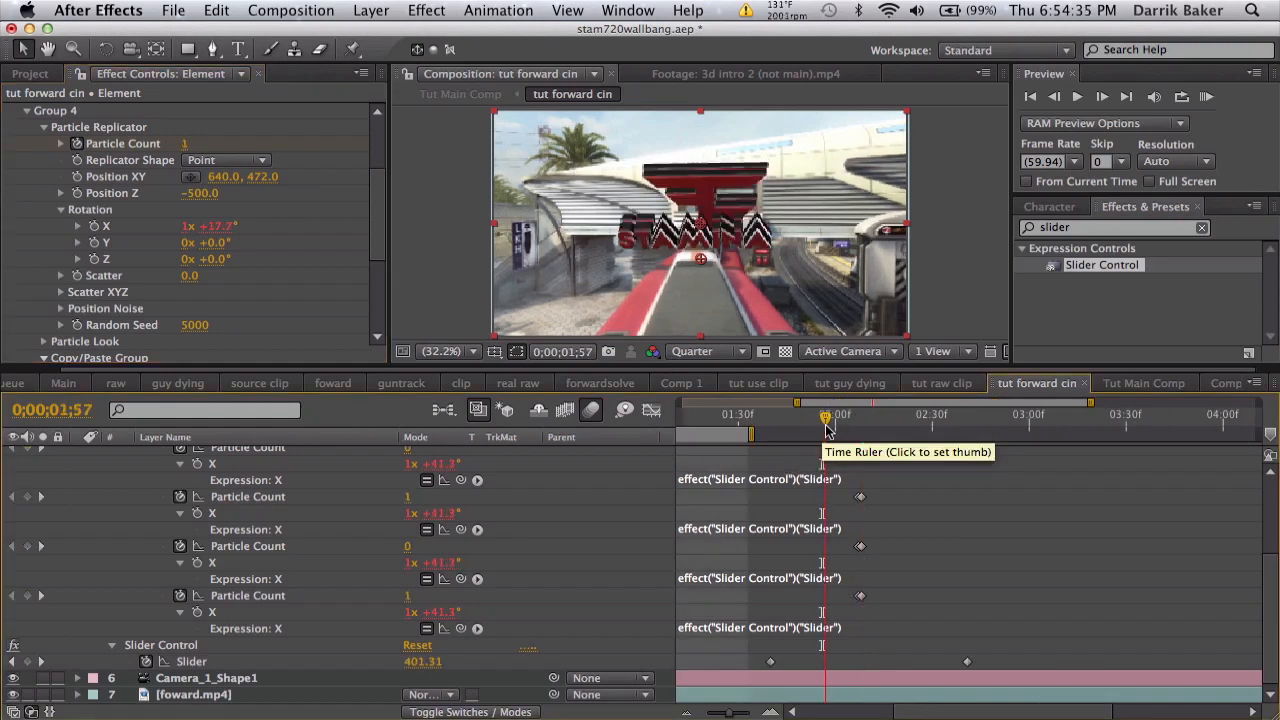
pyautogui.moveTo(825, 426); pyautogui.dragTo(980, 414)
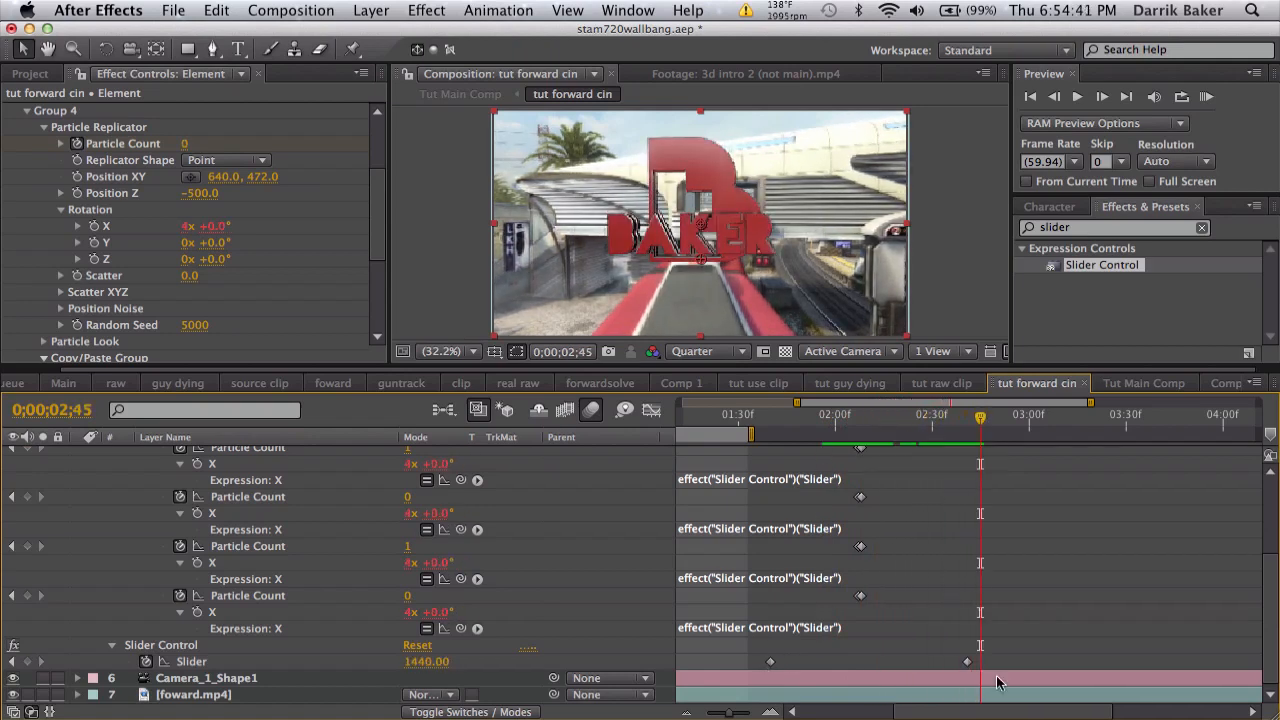
# Apply Easy Ease to both Slider keyframes.
pyautogui.moveTo(989, 661); pyautogui.dragTo(755, 658)
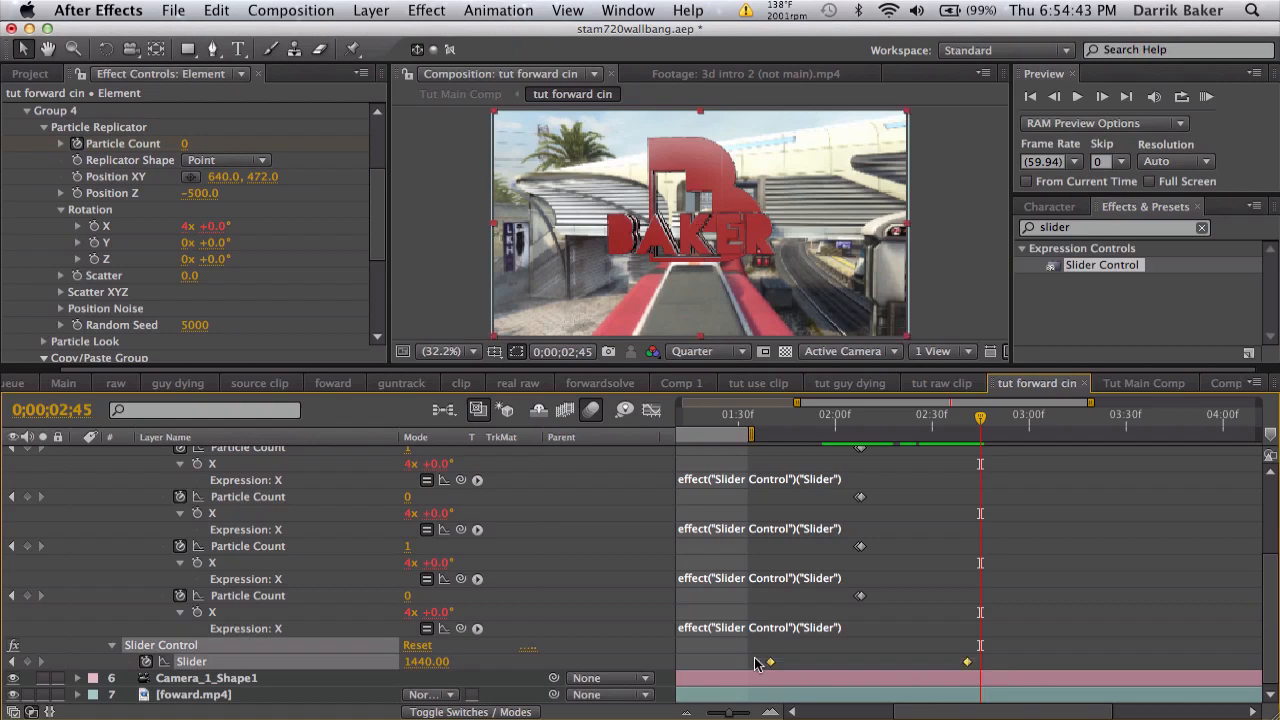
pyautogui.rightClick(770, 662)
pyautogui.moveTo(858, 703)
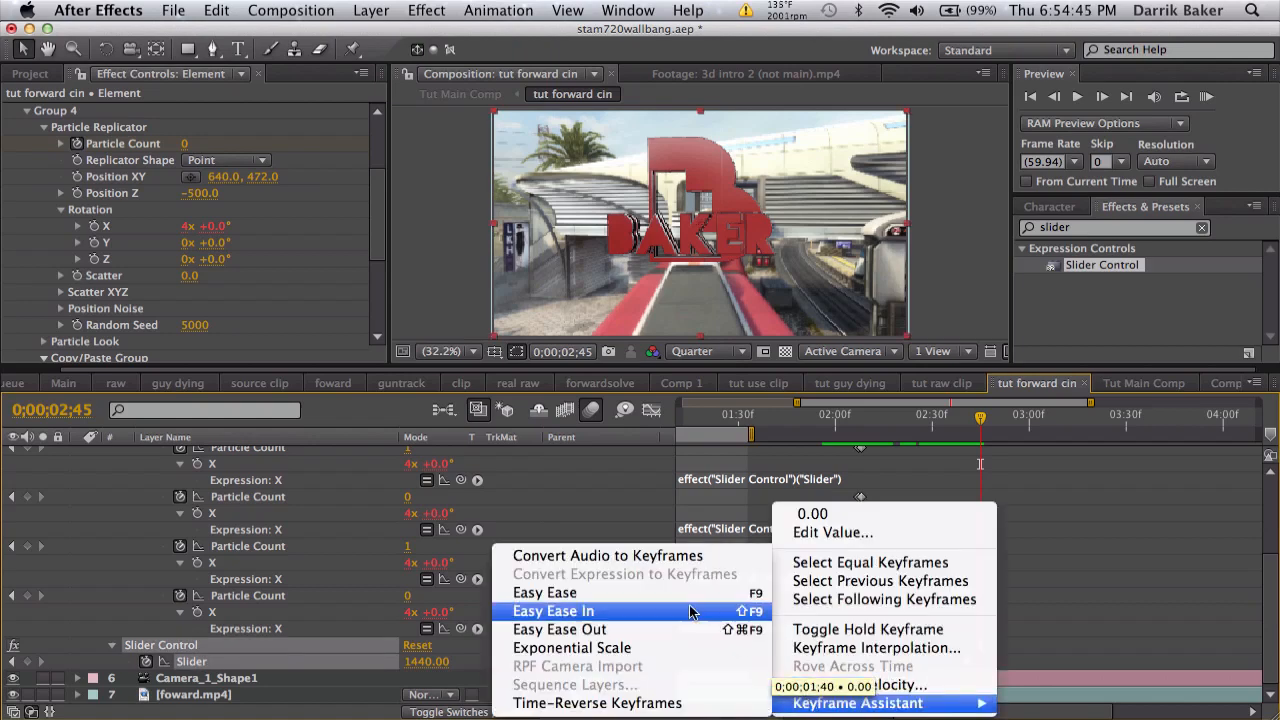
pyautogui.click(690, 593)
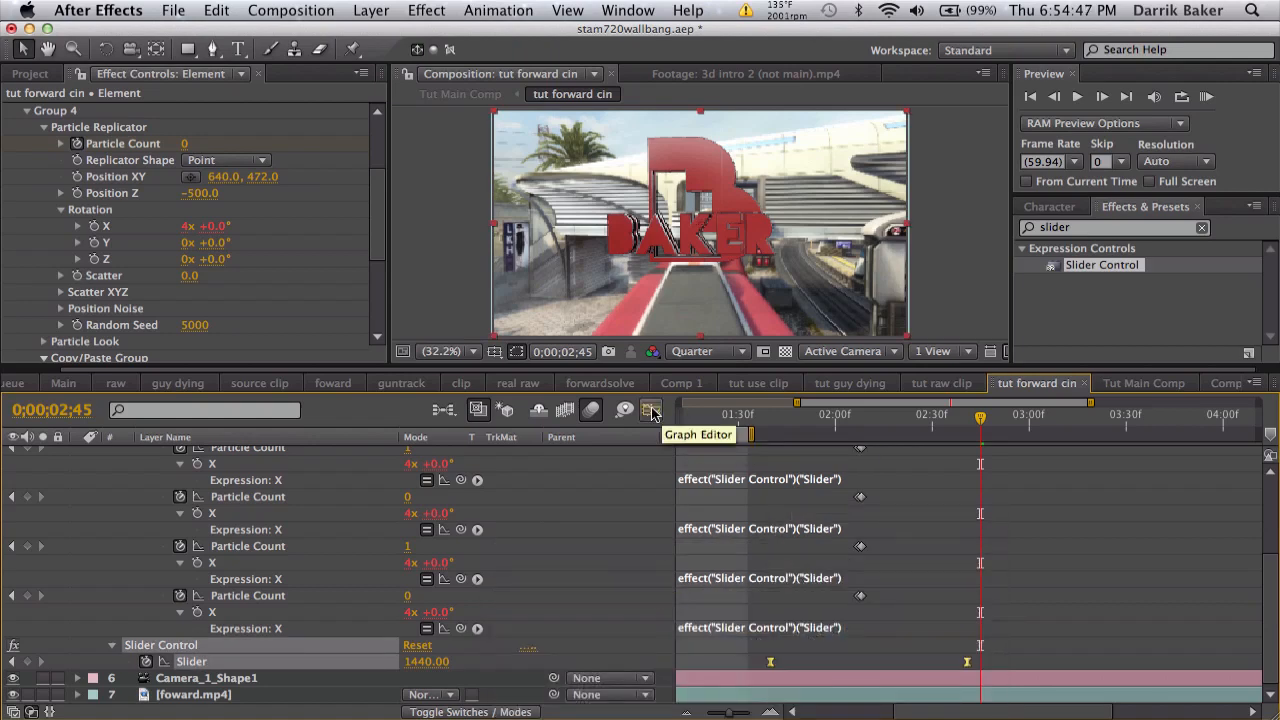
# Steepen the middle of the Slider's value curve in the Graph Editor by lengthening both keyframes' ease handles.
pyautogui.click(650, 412)
pyautogui.click(770, 660)
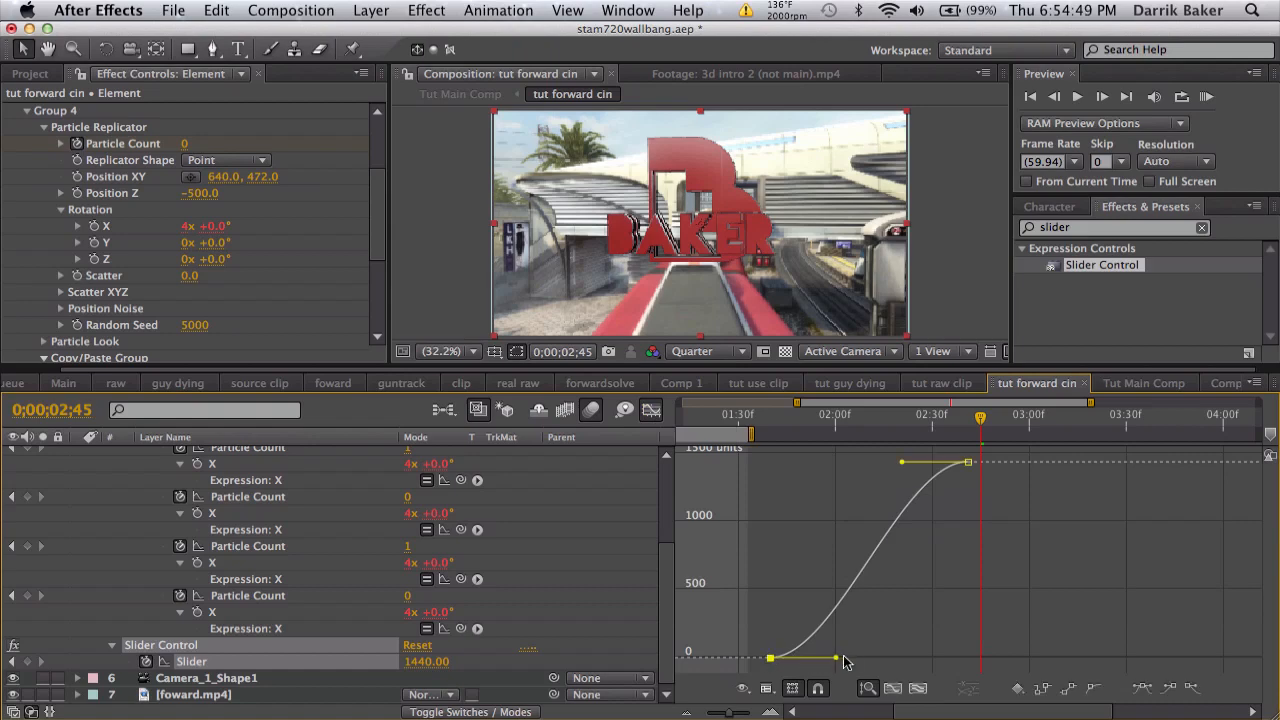
pyautogui.moveTo(837, 660); pyautogui.dragTo(880, 657)
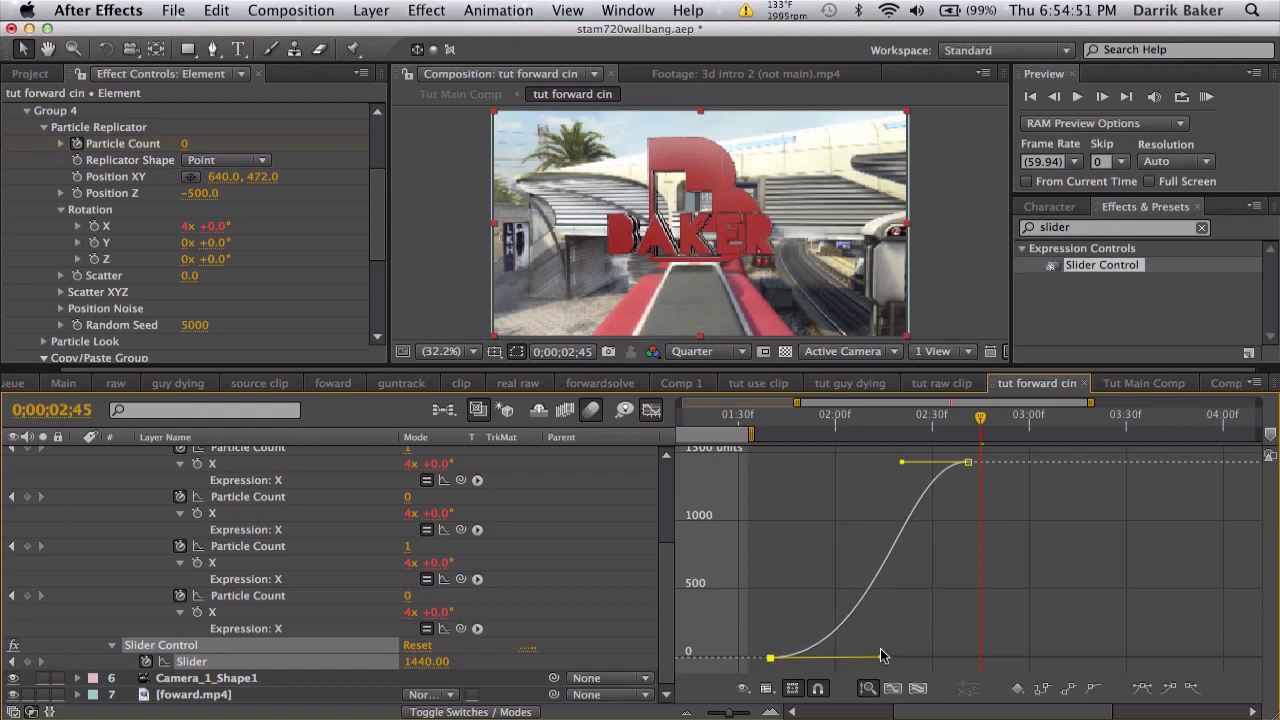
pyautogui.moveTo(901, 463); pyautogui.dragTo(857, 463)
pyautogui.click(653, 411)
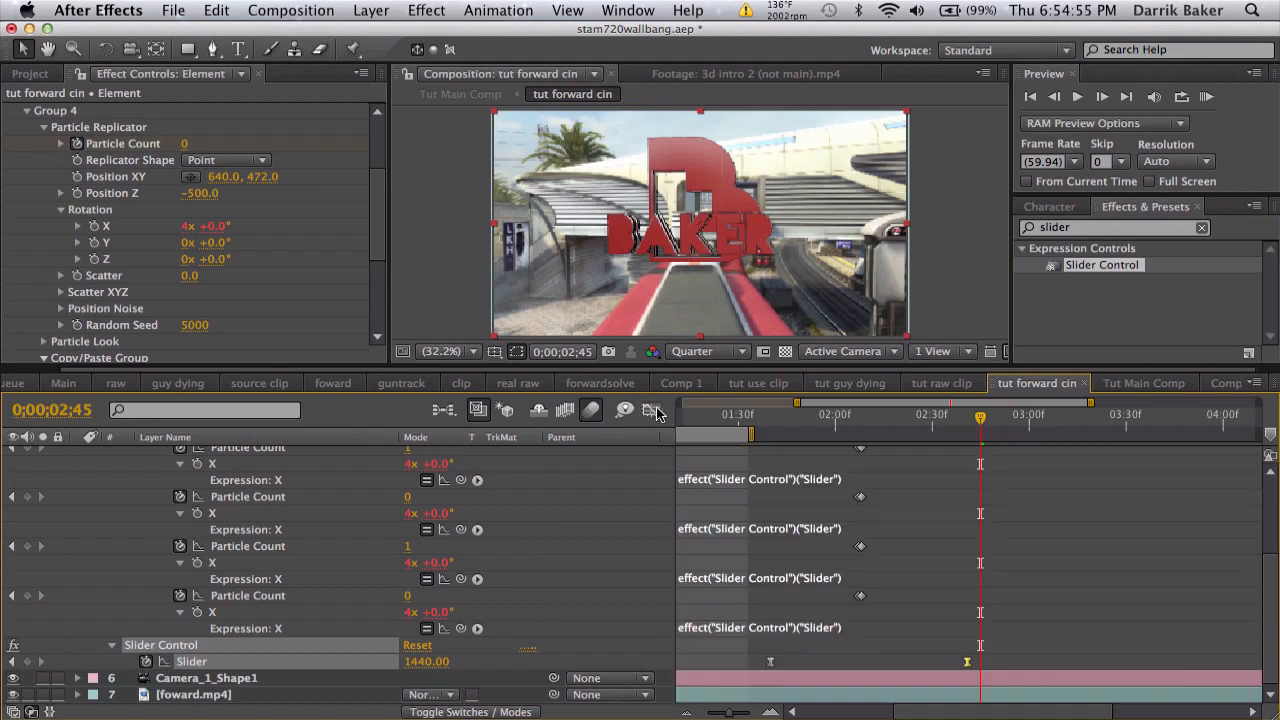
# Enable motion blur on the Element layer and preview the logo spin up to 0;00;02;48.
pyautogui.click(826, 420)
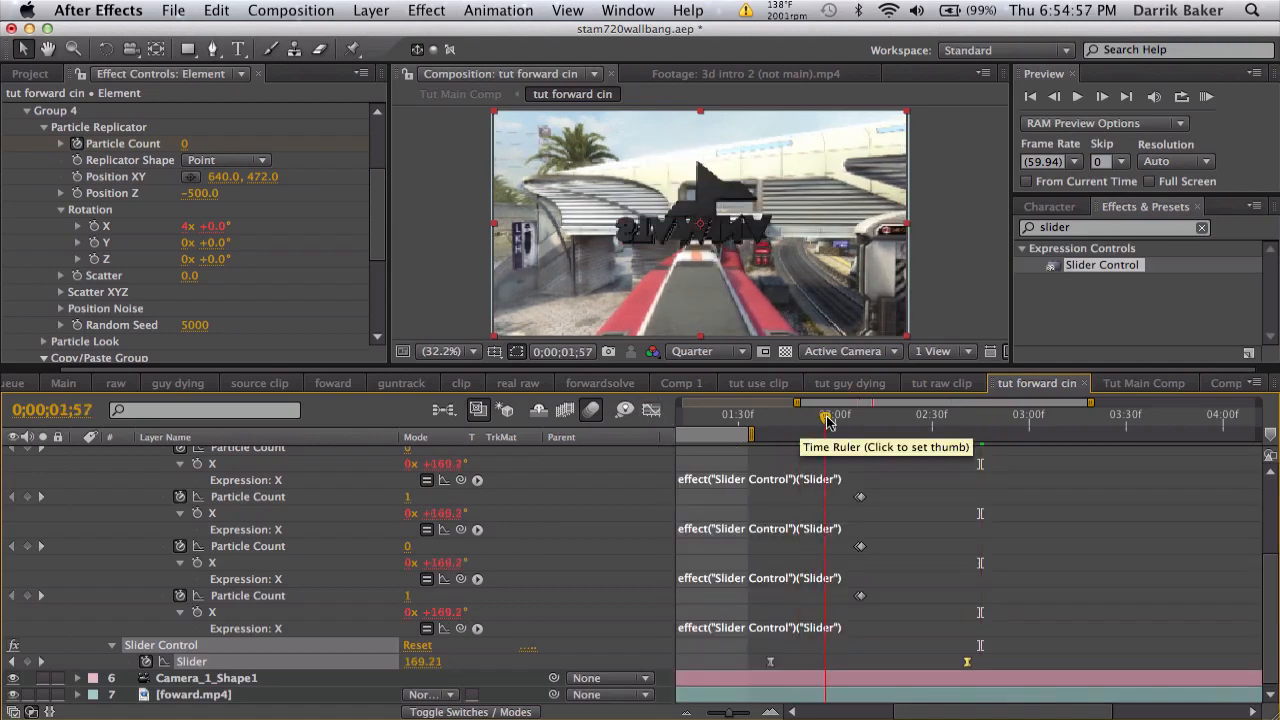
pyautogui.moveTo(826, 420); pyautogui.dragTo(874, 418)
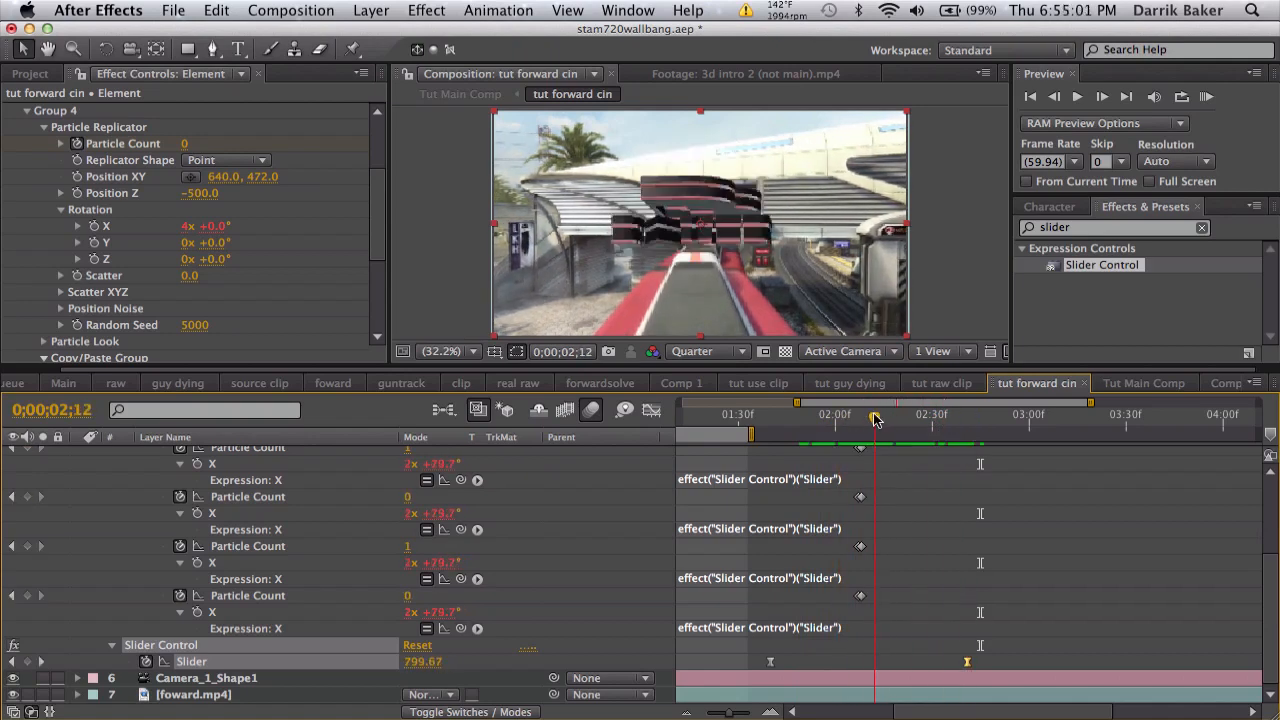
pyautogui.click(589, 410)
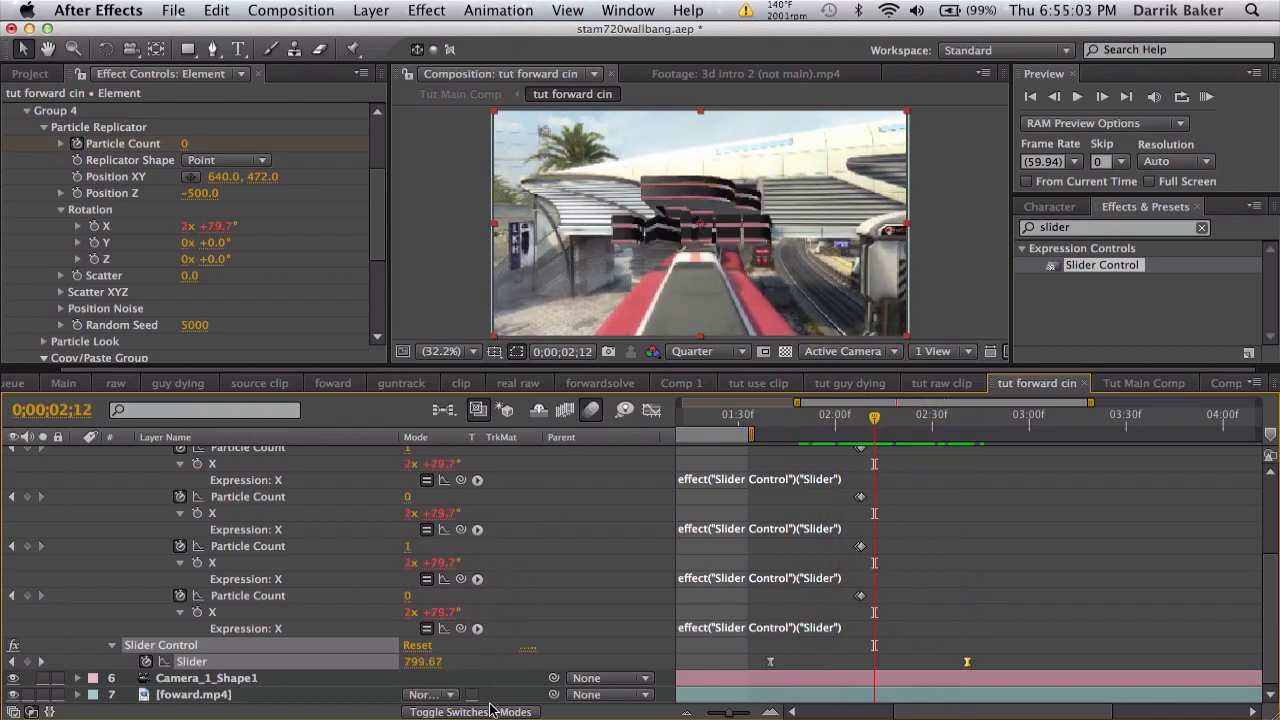
pyautogui.scroll(5, 320, 580)
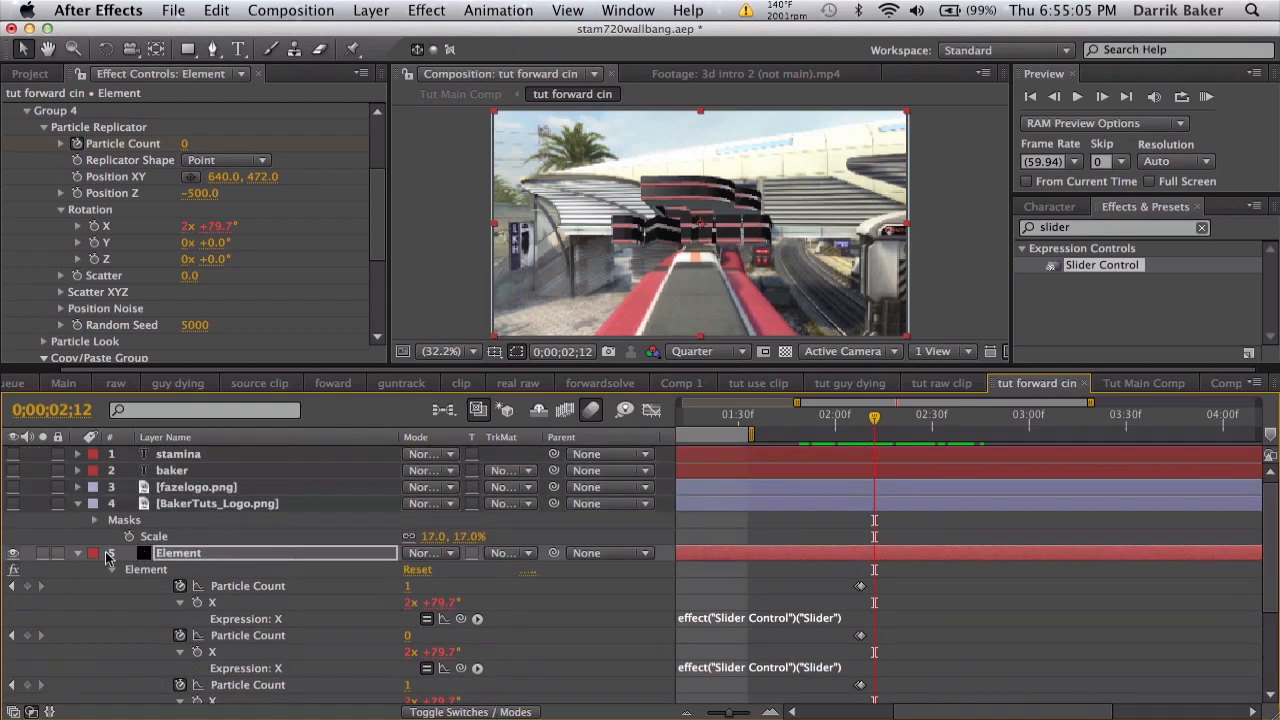
pyautogui.click(78, 553)
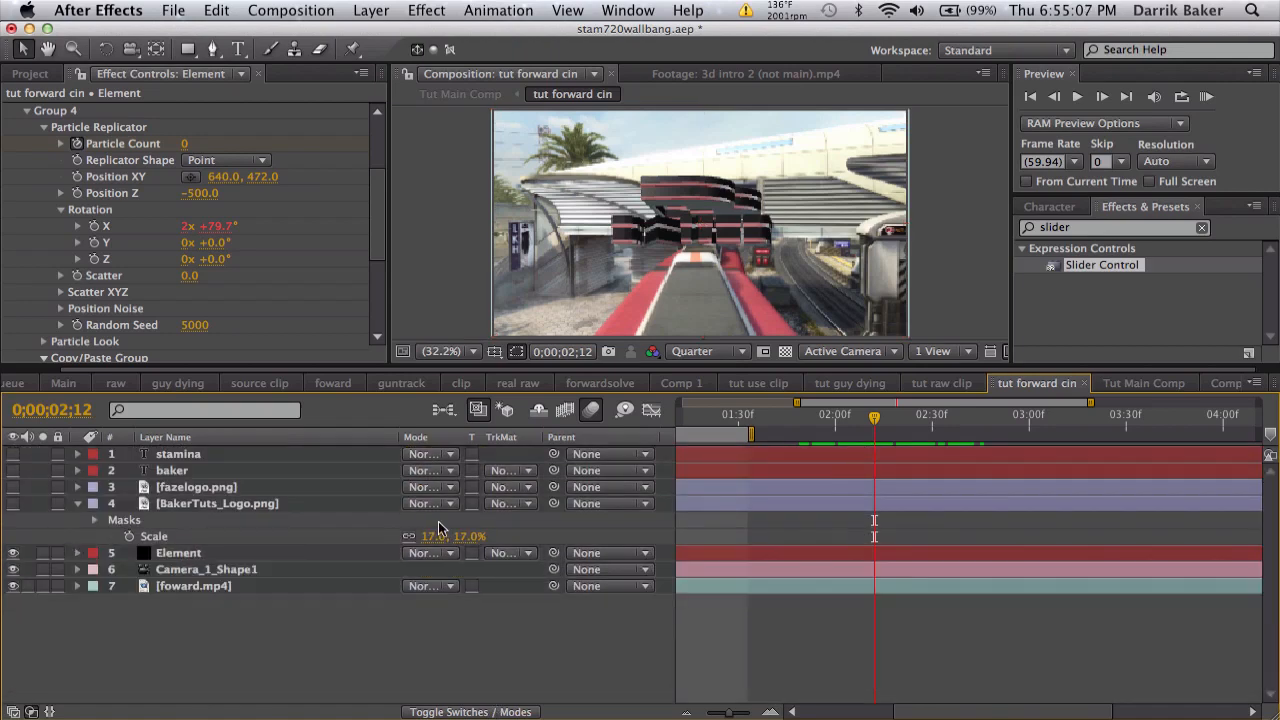
pyautogui.click(476, 711)
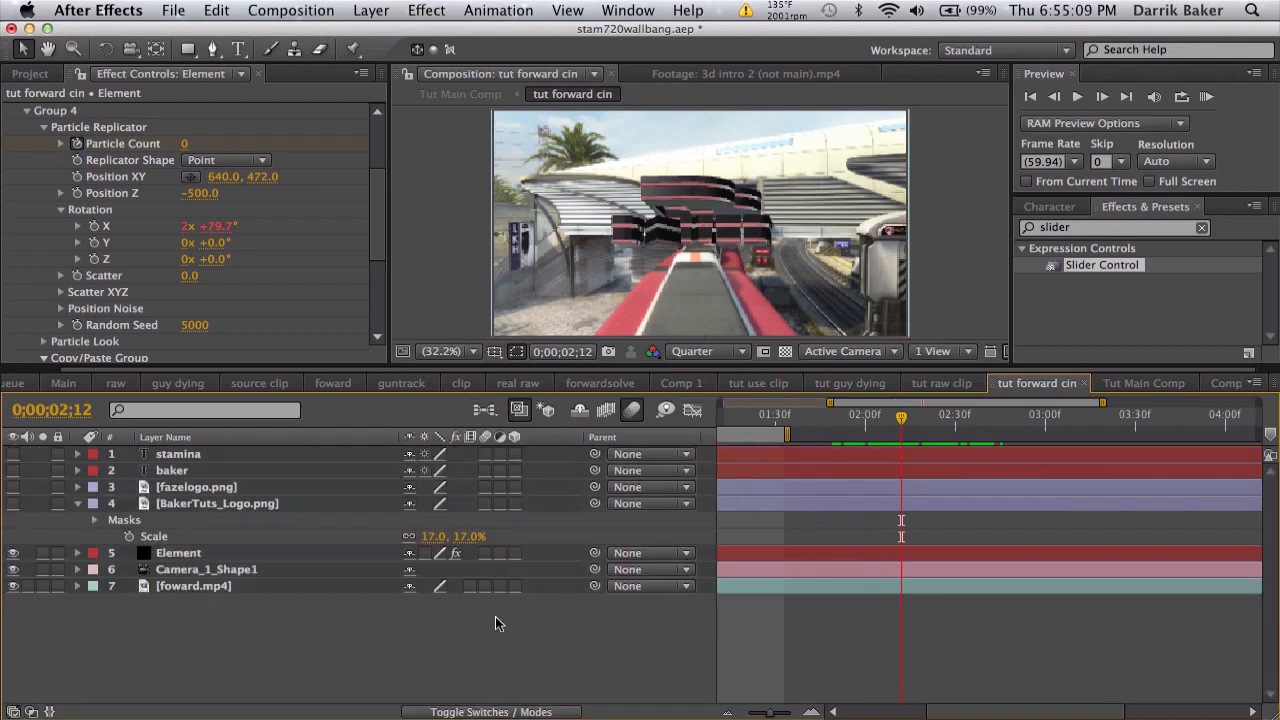
pyautogui.click(485, 553)
pyautogui.moveTo(885, 427); pyautogui.dragTo(1010, 420)
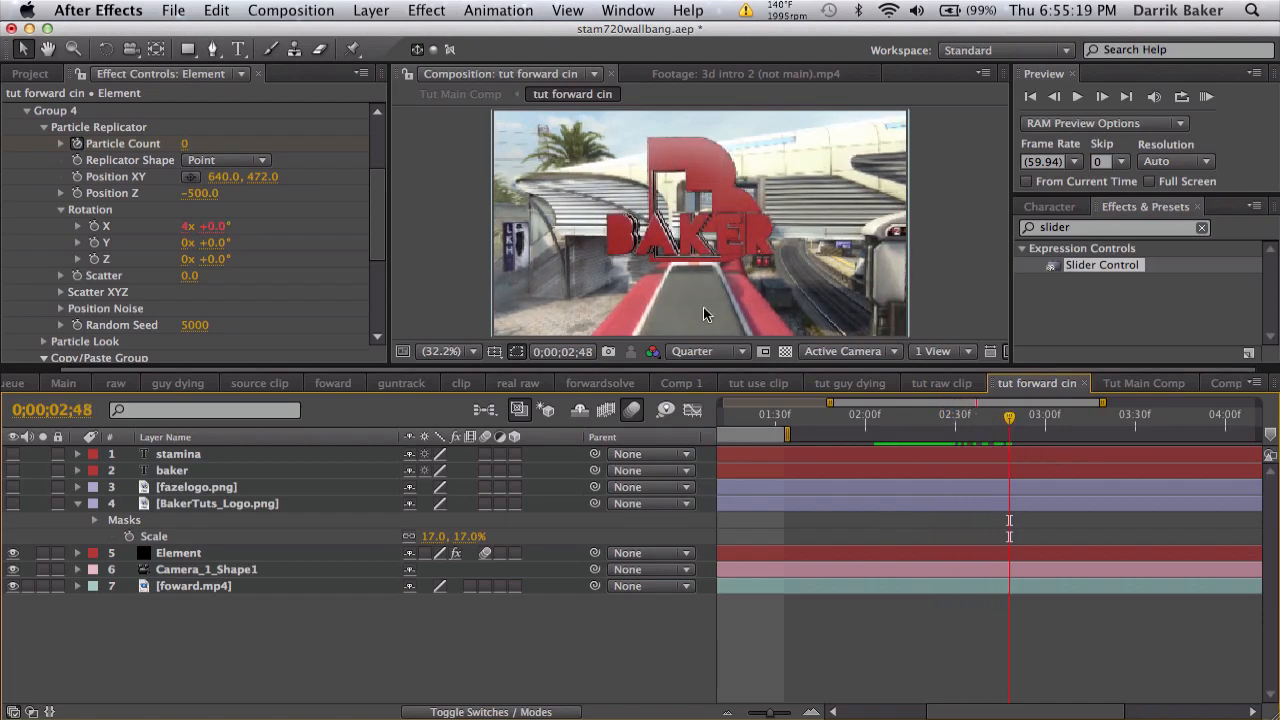
# Create a new black 1280 x 720 solid layer named "form".
pyautogui.click(366, 10)
pyautogui.moveTo(560, 33)
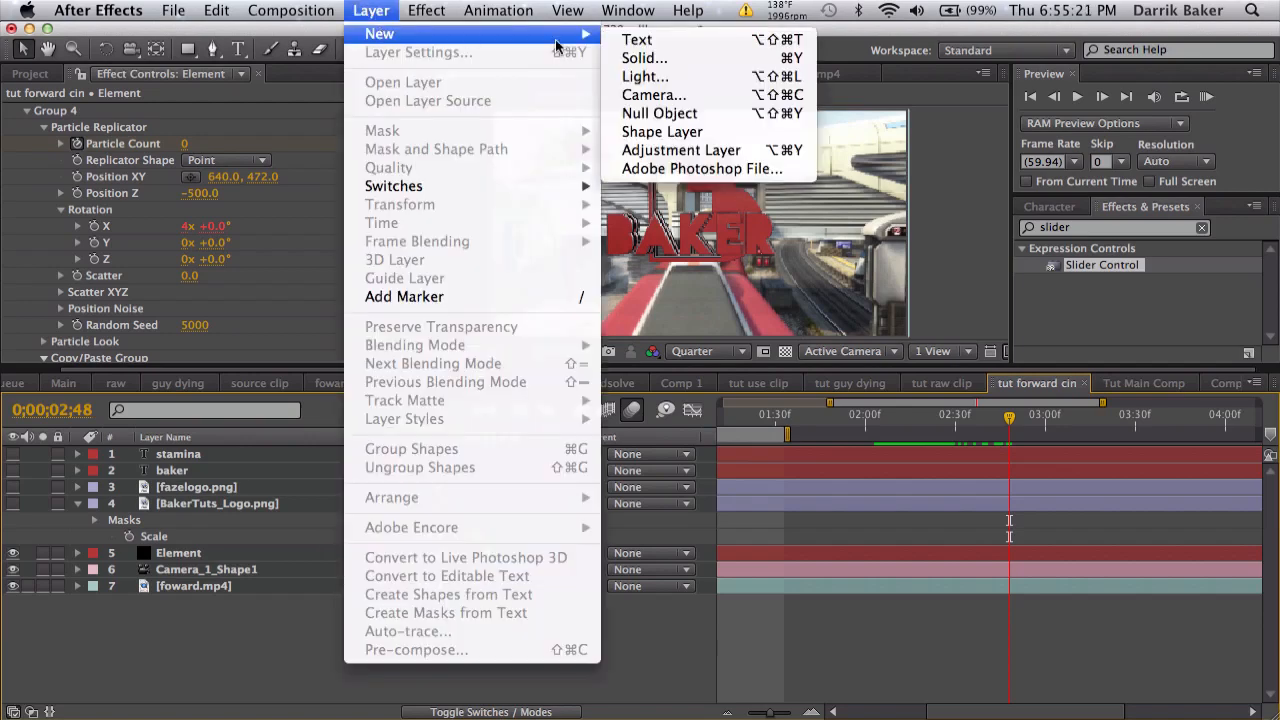
pyautogui.click(735, 63)
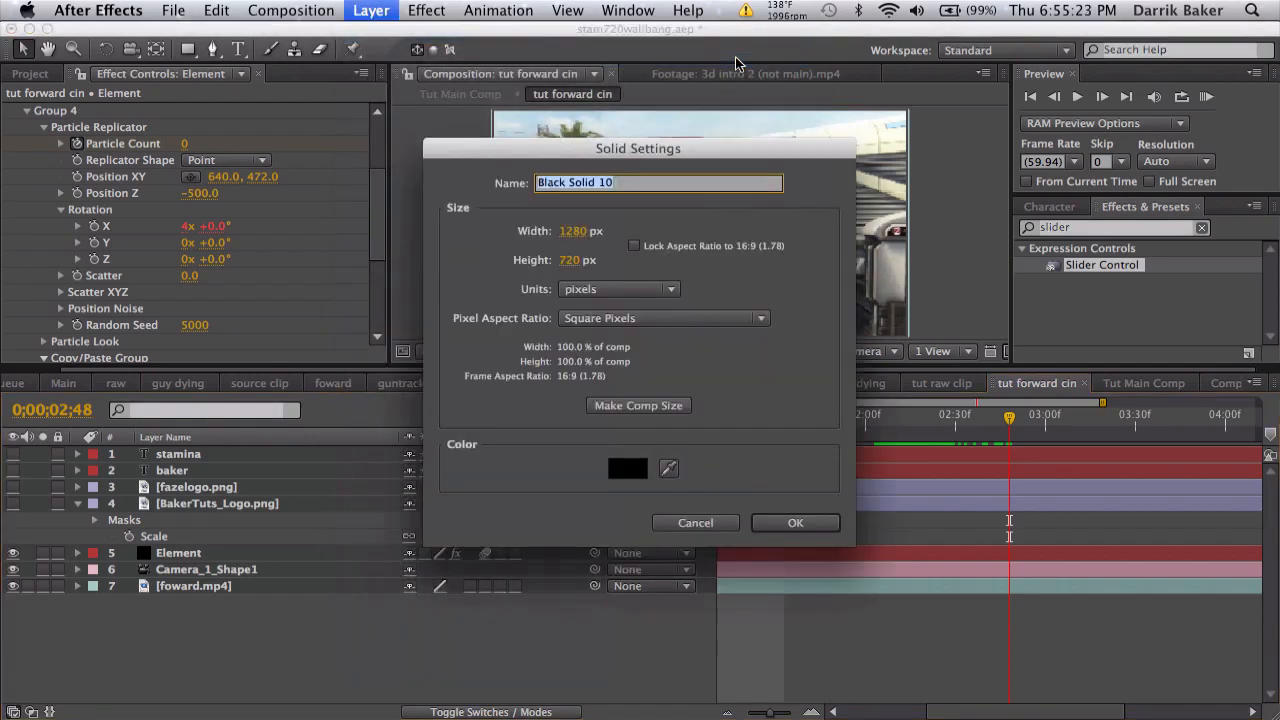
pyautogui.write('form')
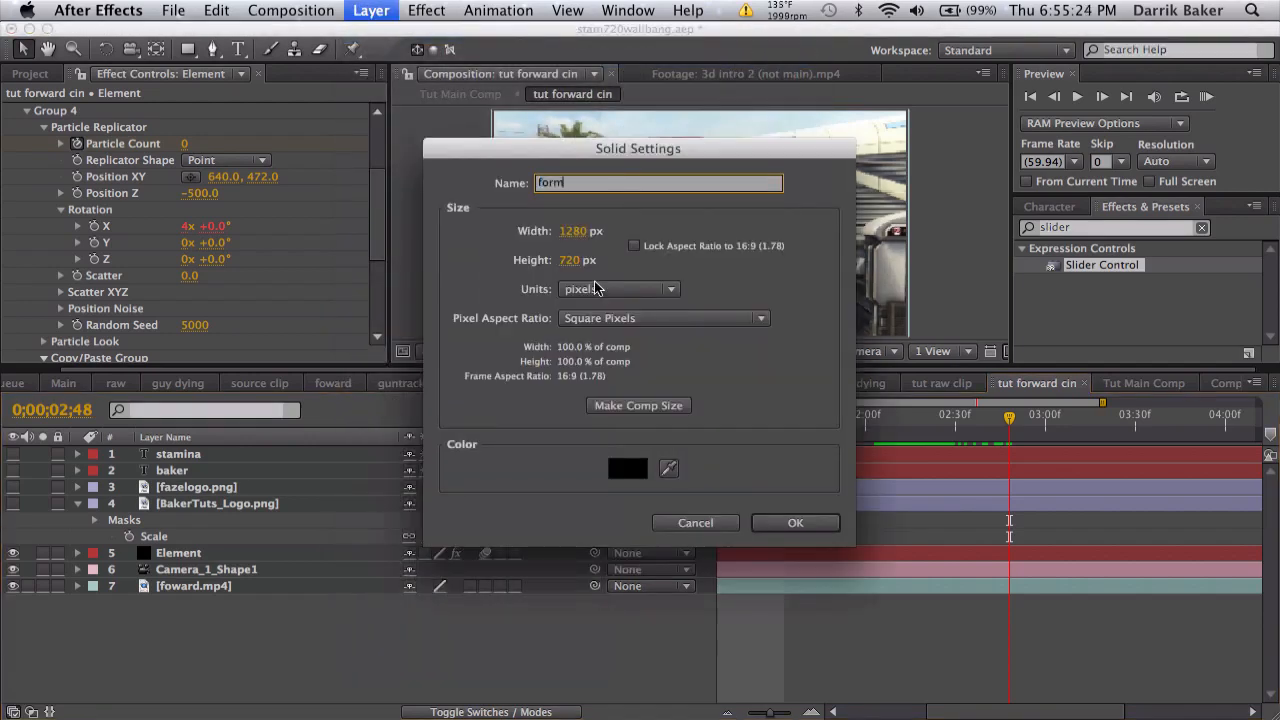
pyautogui.click(805, 523)
# Find the Trapcode Form effect and apply it to the form layer.
pyautogui.click(1107, 227)
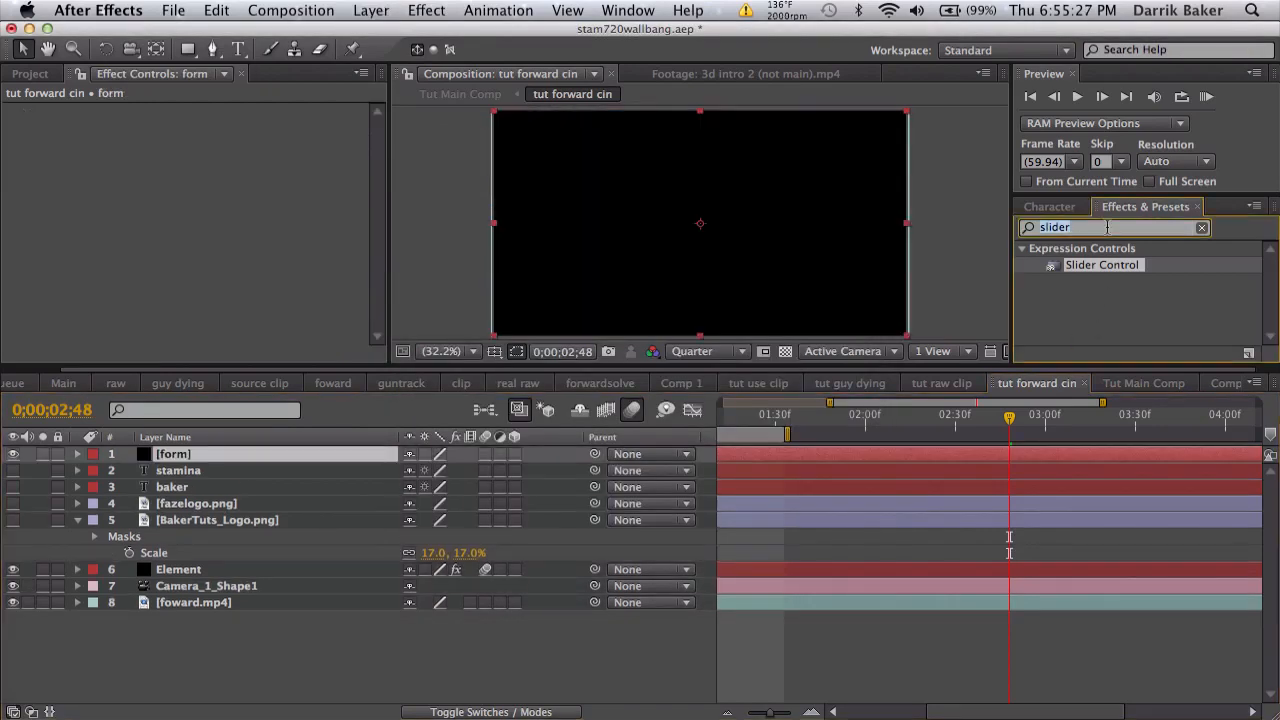
pyautogui.write('form')
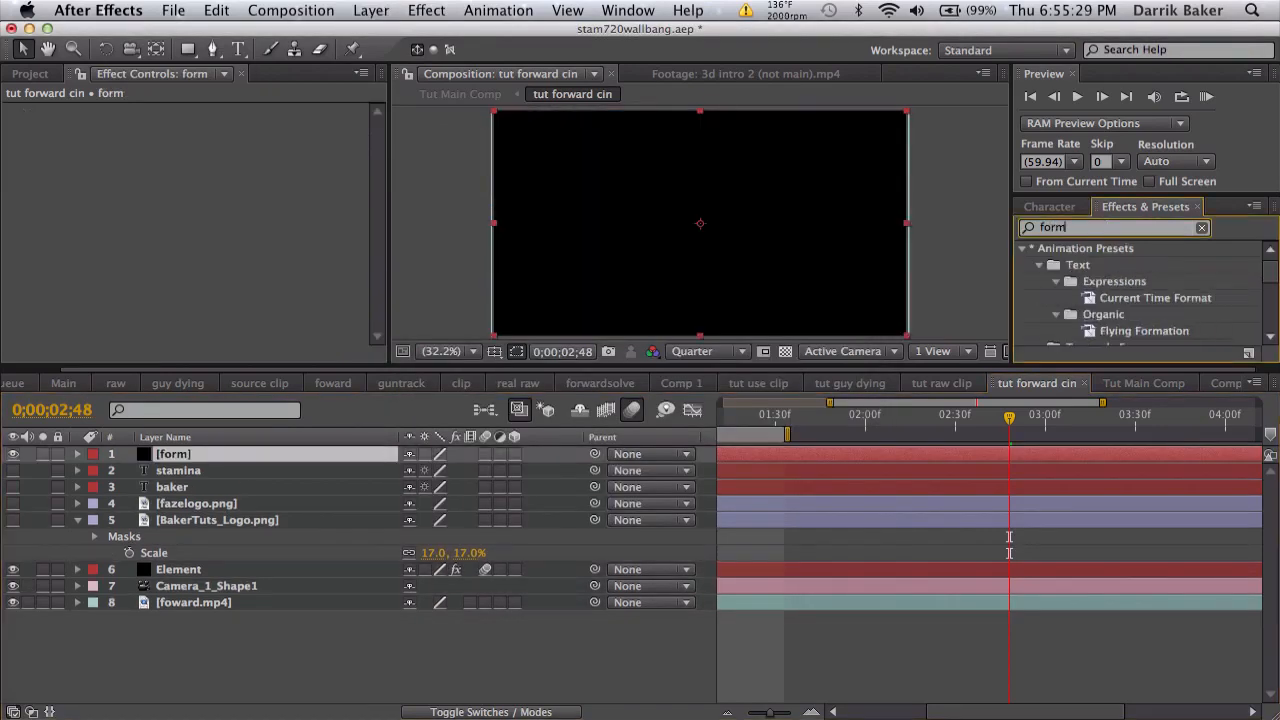
pyautogui.scroll(-5, 1090, 312)
pyautogui.moveTo(1079, 337); pyautogui.dragTo(896, 454)
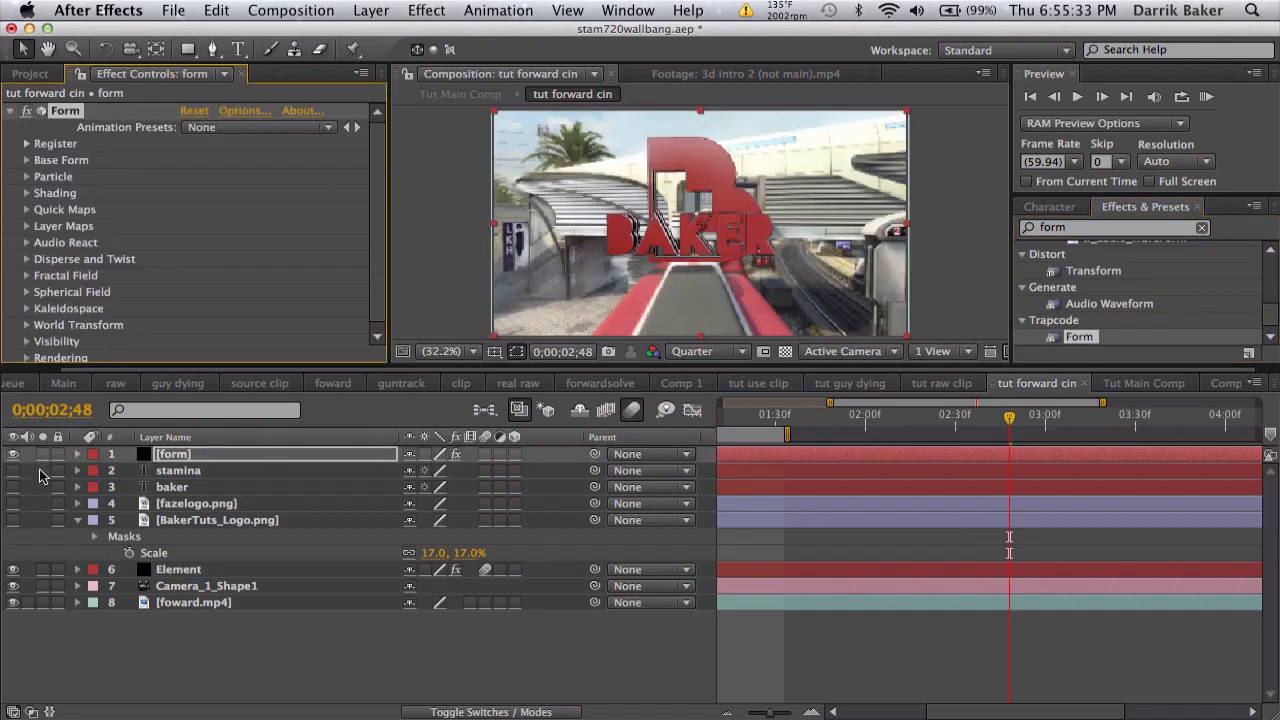
# Solo the form layer and set the Base Form's Center XY to 0, 0.
pyautogui.click(42, 455)
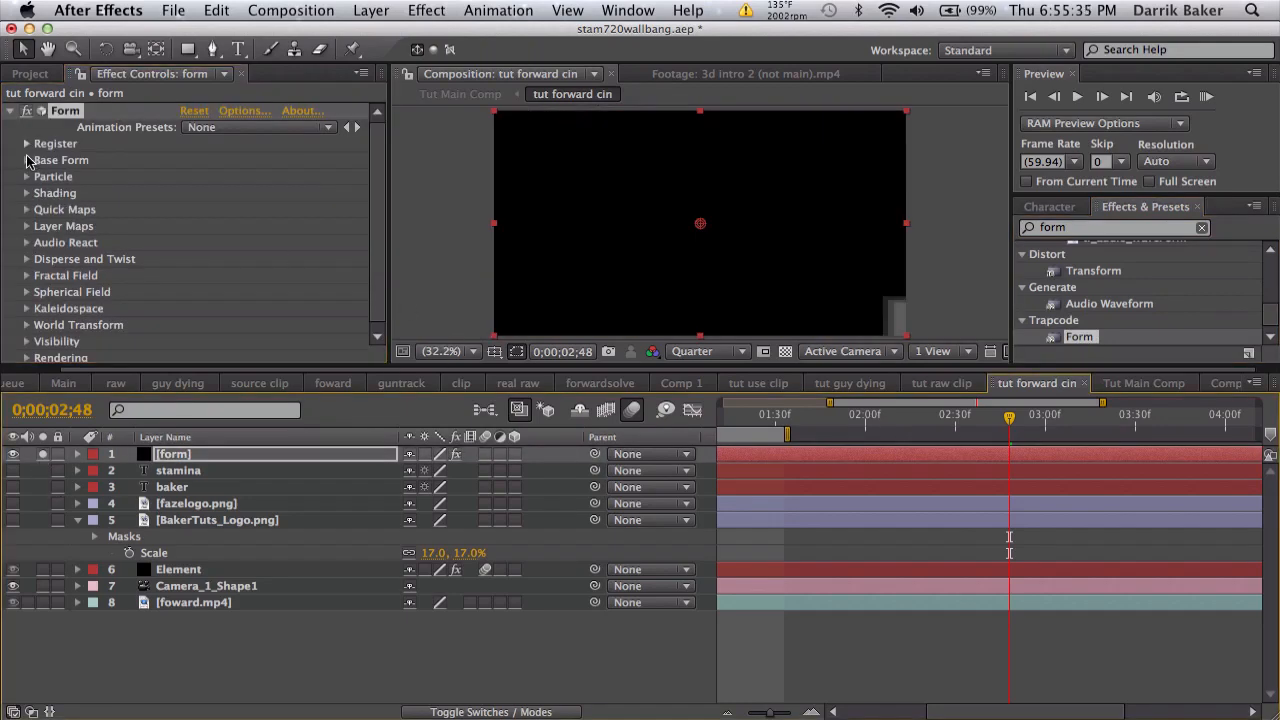
pyautogui.click(27, 161)
pyautogui.click(222, 243)
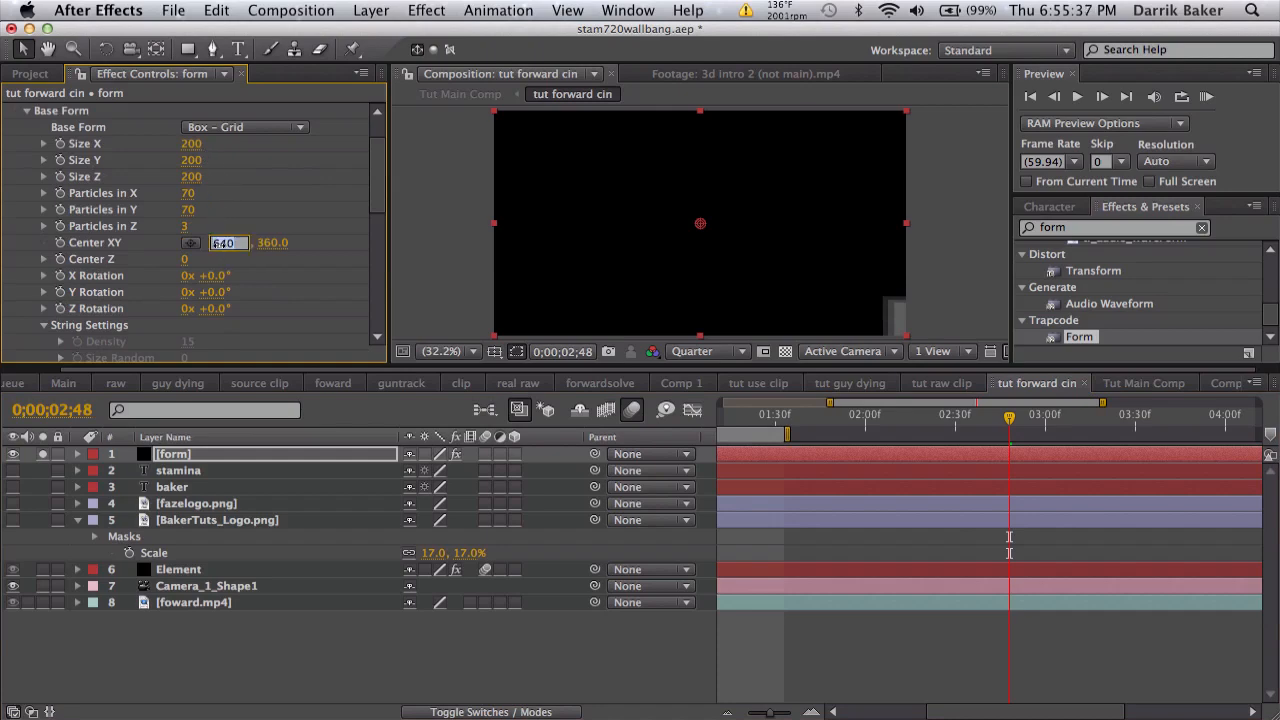
pyautogui.write('0')
pyautogui.press('Return')
pyautogui.click(240, 246)
pyautogui.write('0')
pyautogui.press('Return')
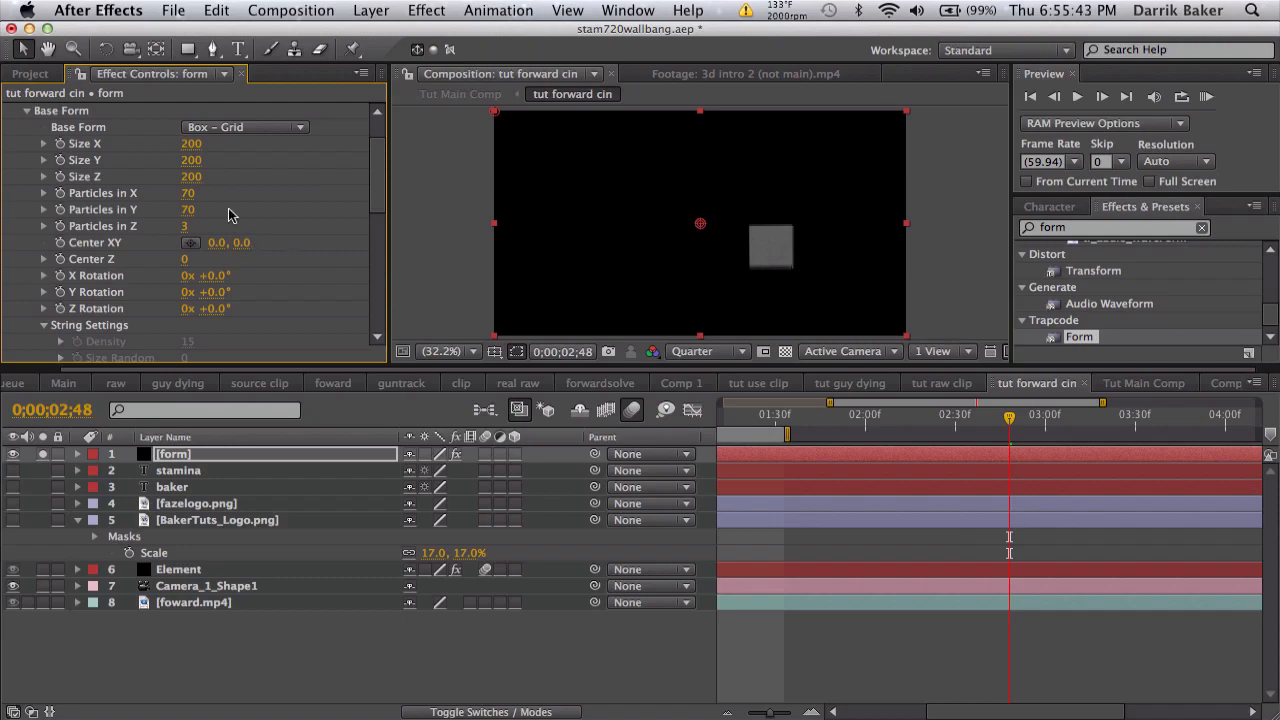
# Set Particles in Z to 1 and enlarge the Base Form to Size X 1270 and Size Y 1050.
pyautogui.click(185, 226)
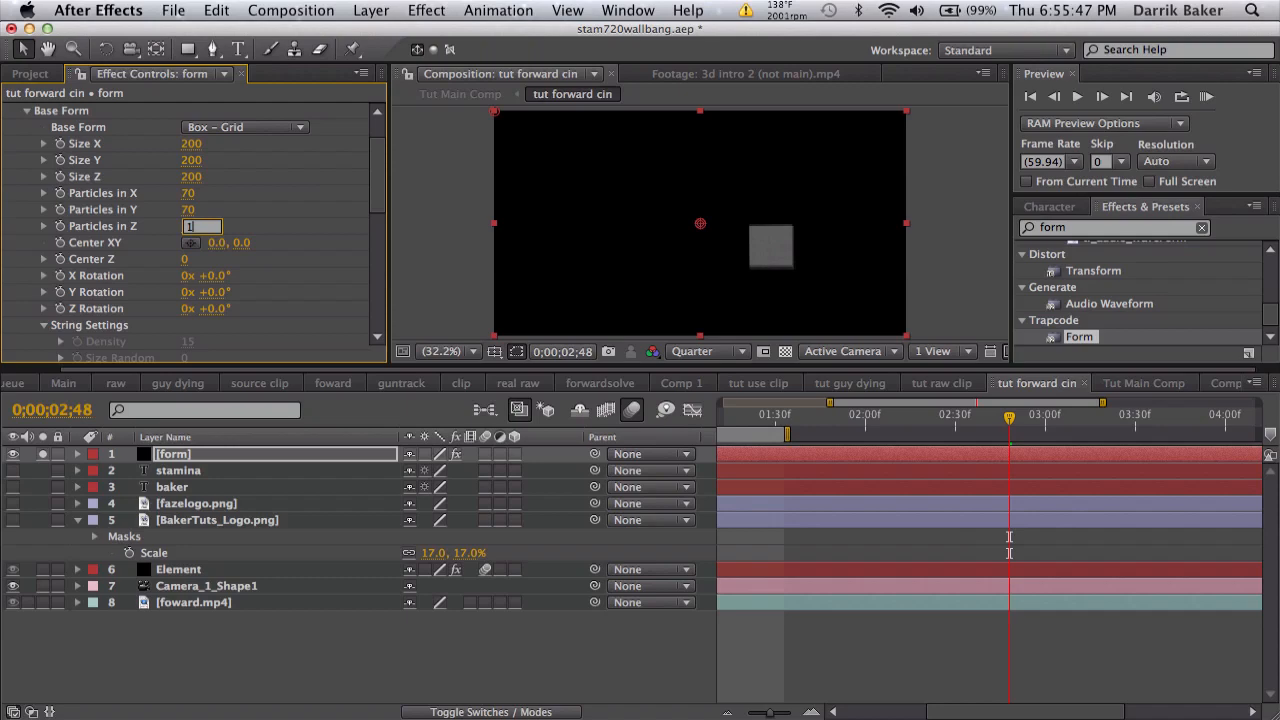
pyautogui.write('1')
pyautogui.press('Return')
pyautogui.moveTo(191, 145); pyautogui.dragTo(247, 158)
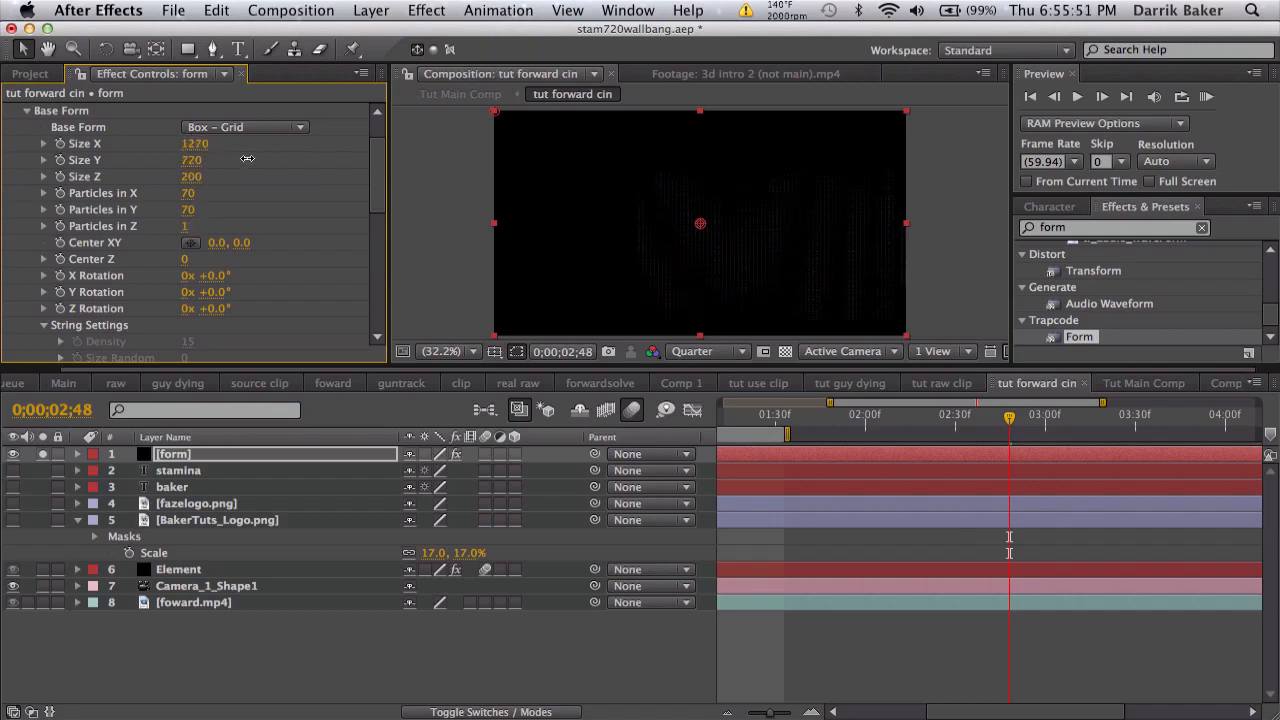
# Set the Form particles' Size to 4 and enlarge the composition viewer area.
pyautogui.scroll(-10, 213, 207)
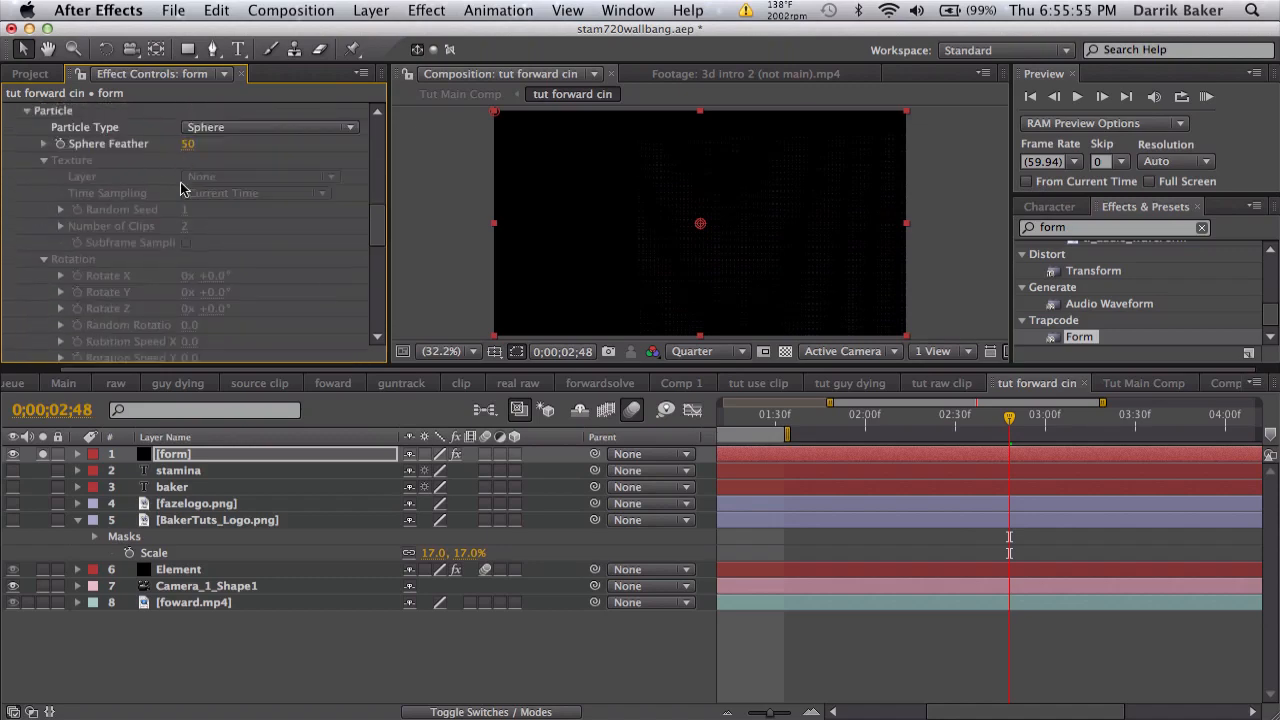
pyautogui.scroll(-6, 183, 192)
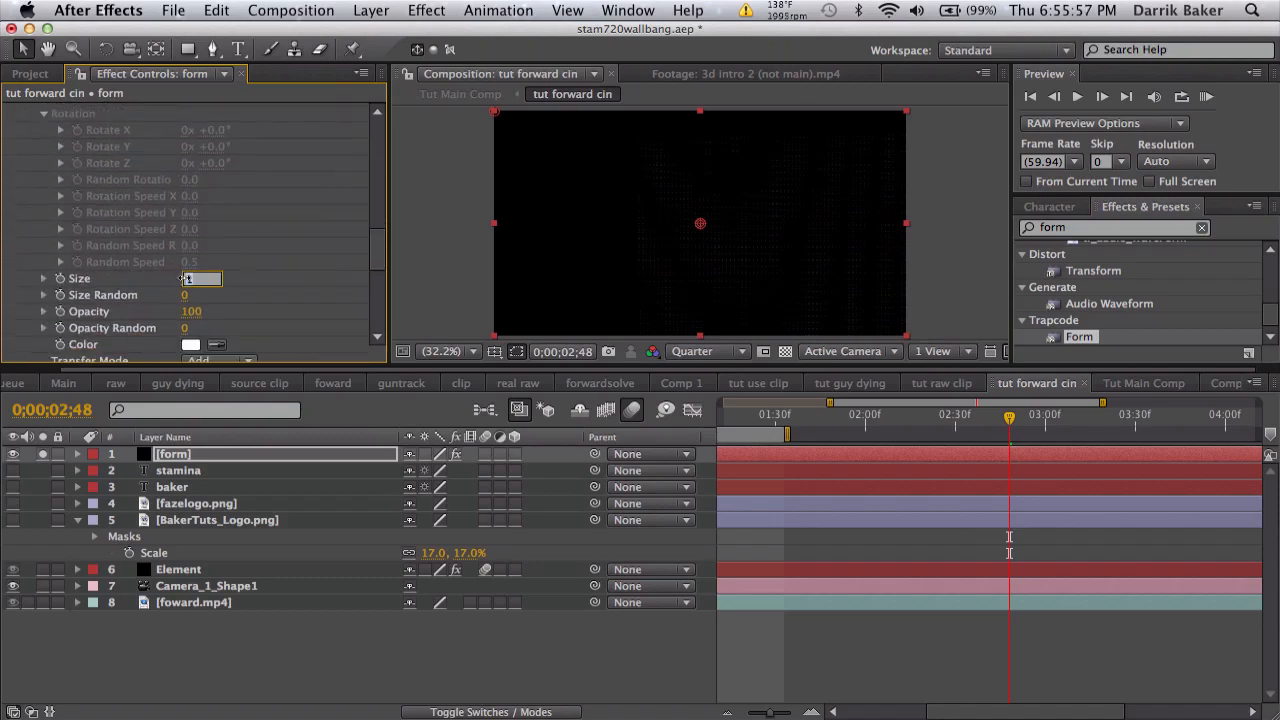
pyautogui.scroll(-5, 183, 285)
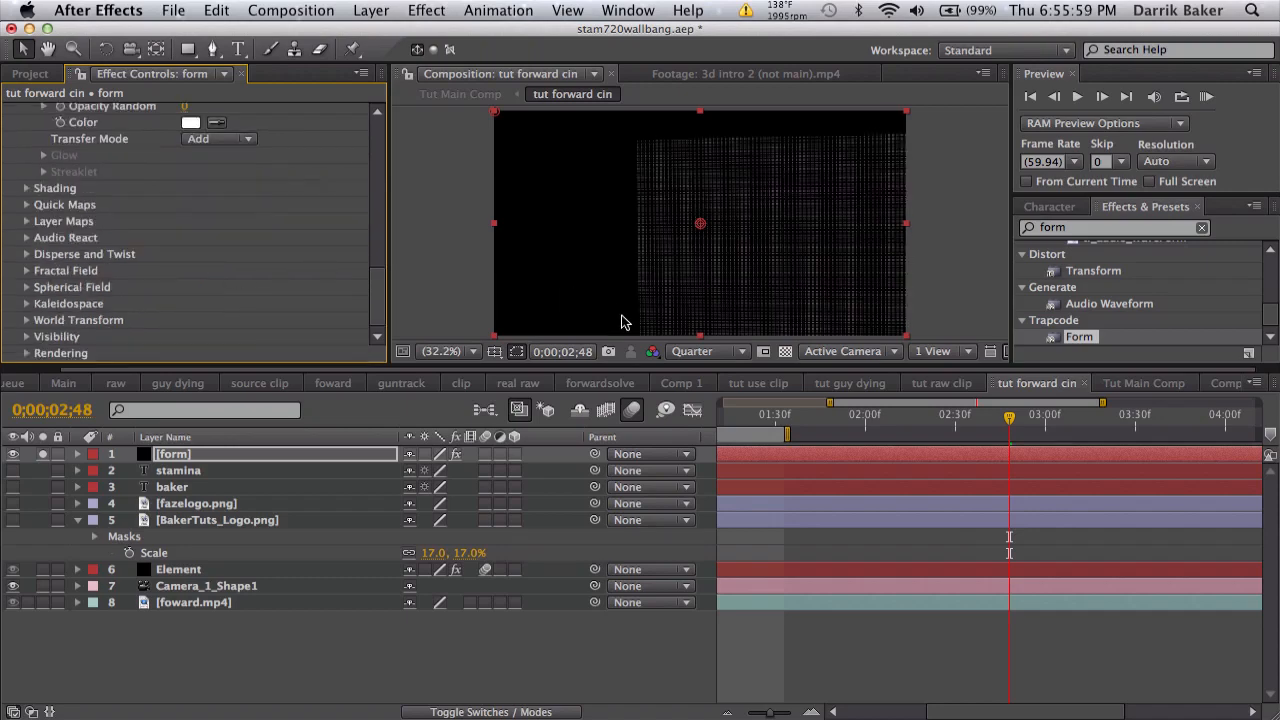
pyautogui.moveTo(650, 367); pyautogui.dragTo(632, 413)
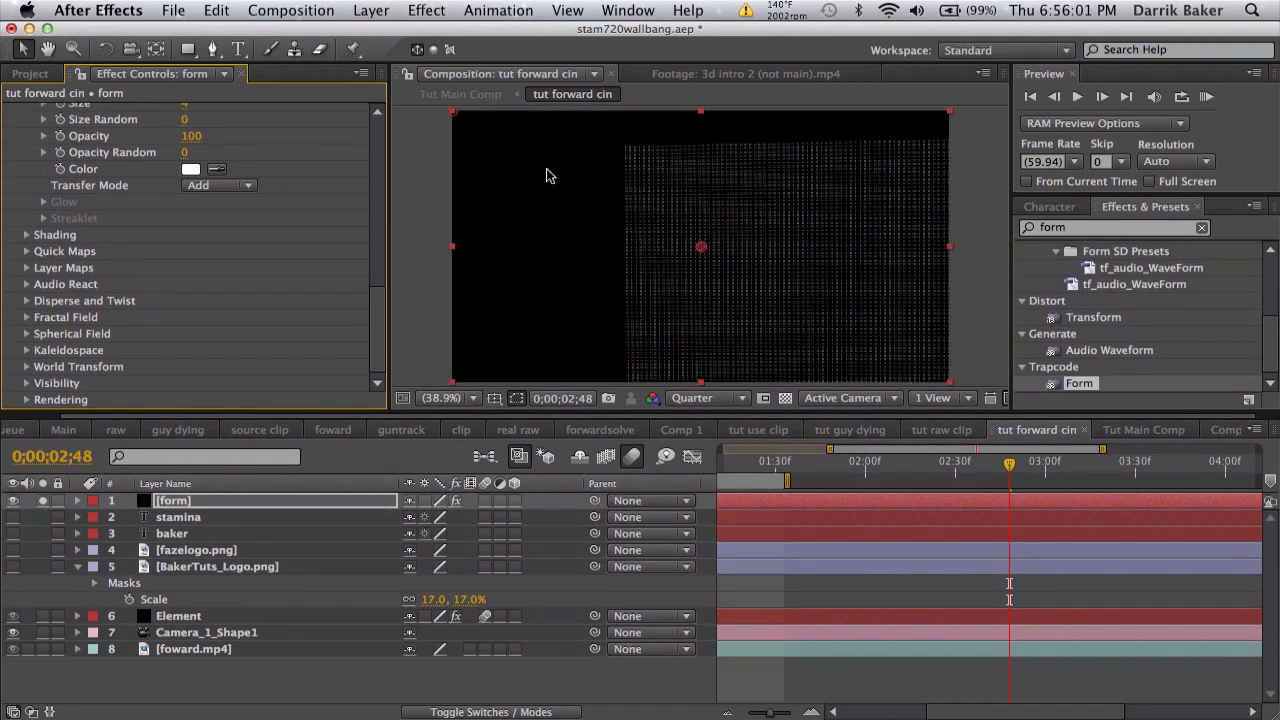
# Shift the particle grid to Center X -412 and lay it flat with X Rotation -90°.
pyautogui.scroll(6, 170, 222)
pyautogui.scroll(3, 158, 218)
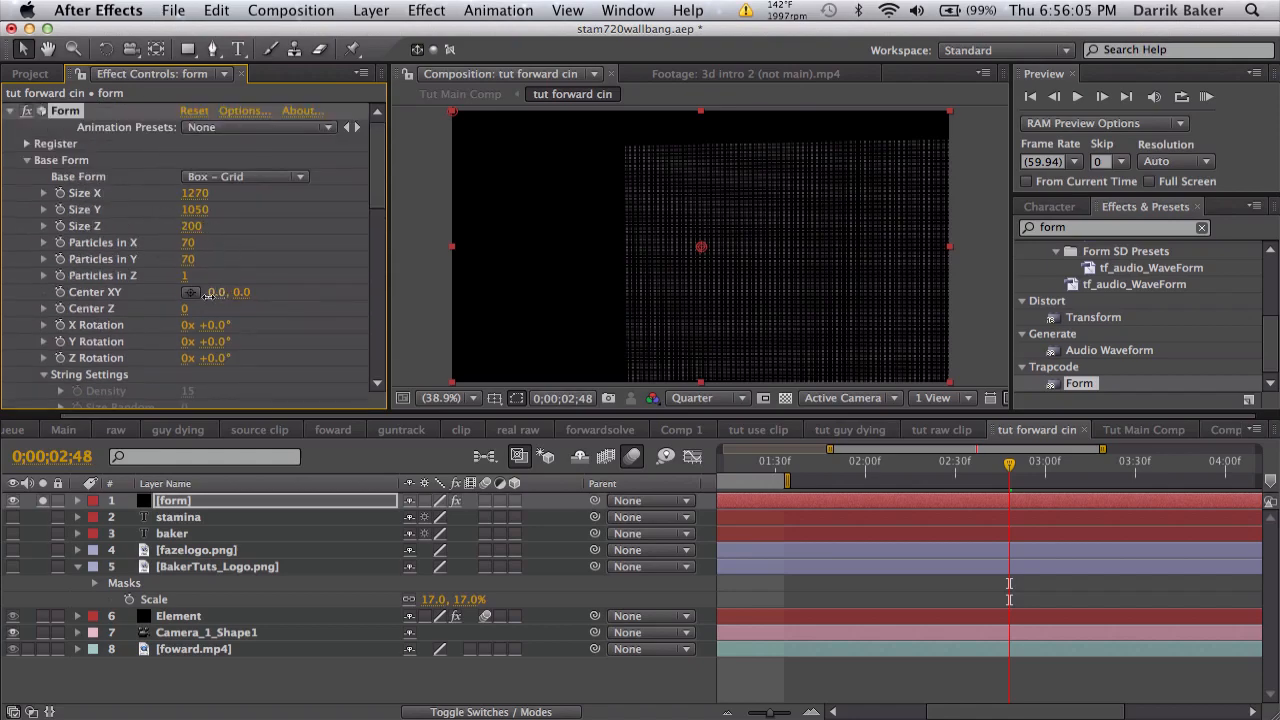
pyautogui.moveTo(208, 295); pyautogui.dragTo(152, 304)
pyautogui.scroll(-1, 228, 305)
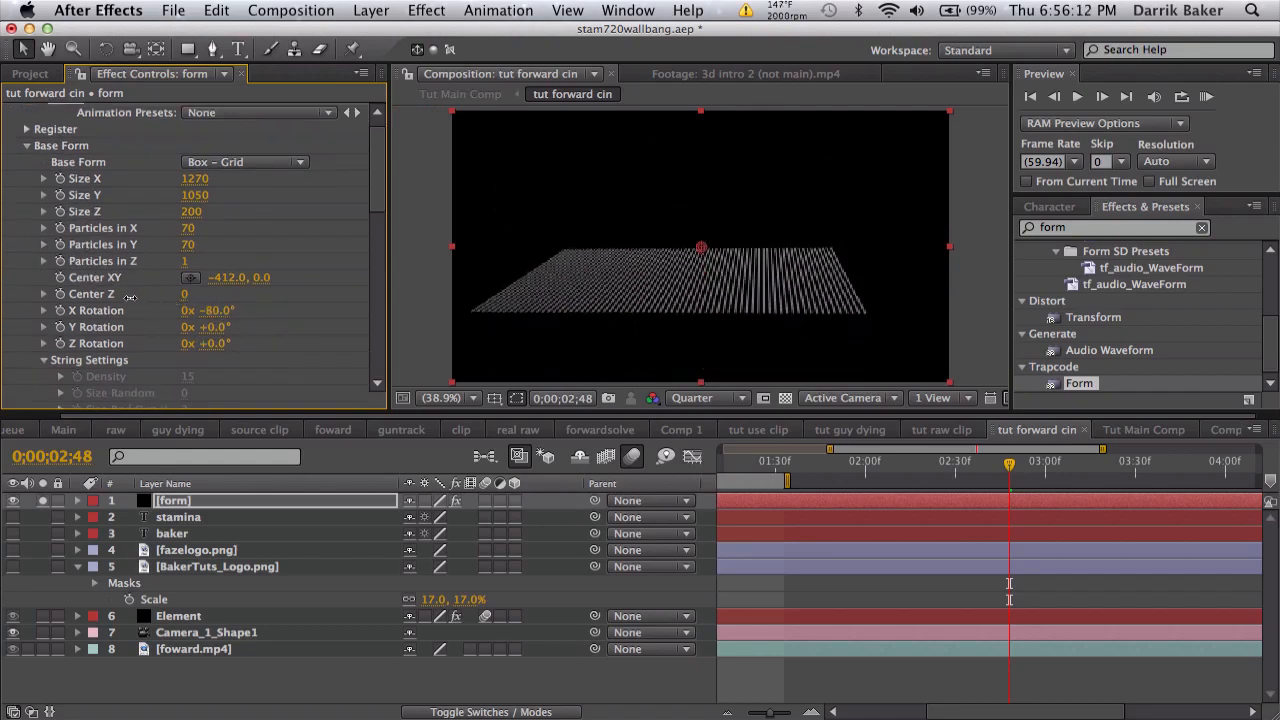
pyautogui.click(217, 318)
pyautogui.write('-90')
pyautogui.press('Return')
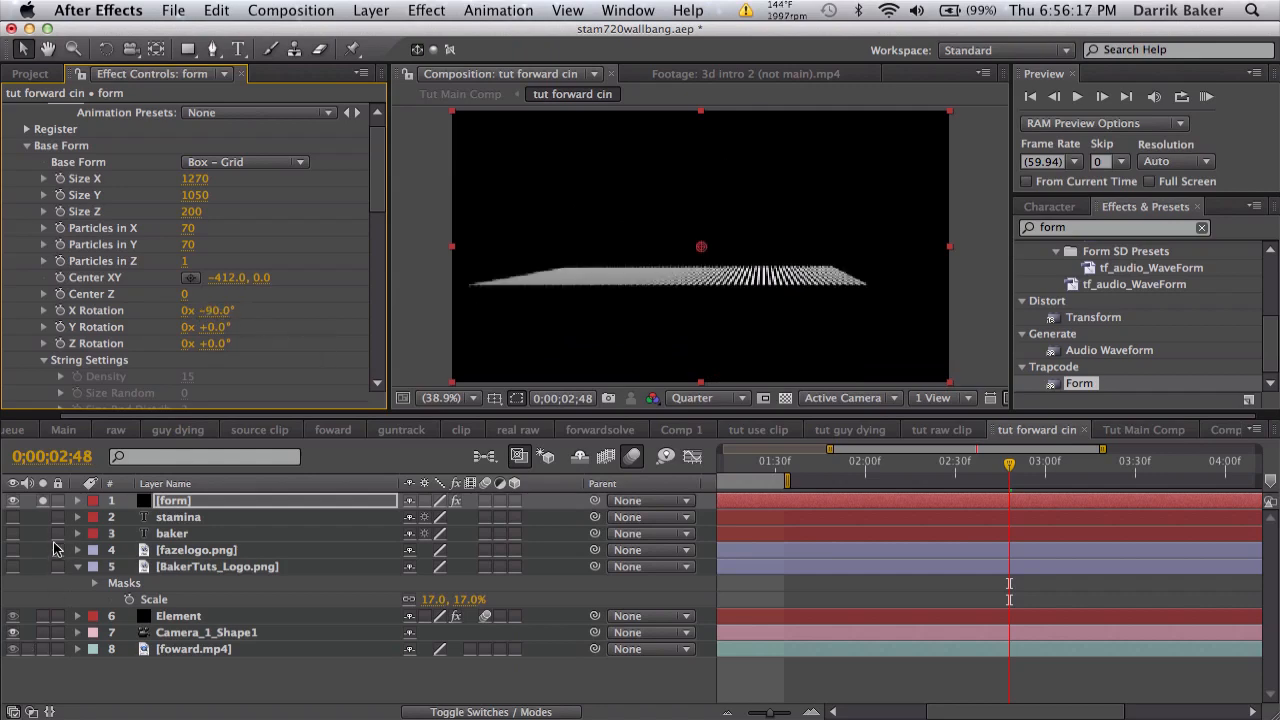
# Solo the foward.mp4 and Camera_1_Shape1 layers too, and check the grid against the footage up to 0;00;04;51.
pyautogui.click(42, 649)
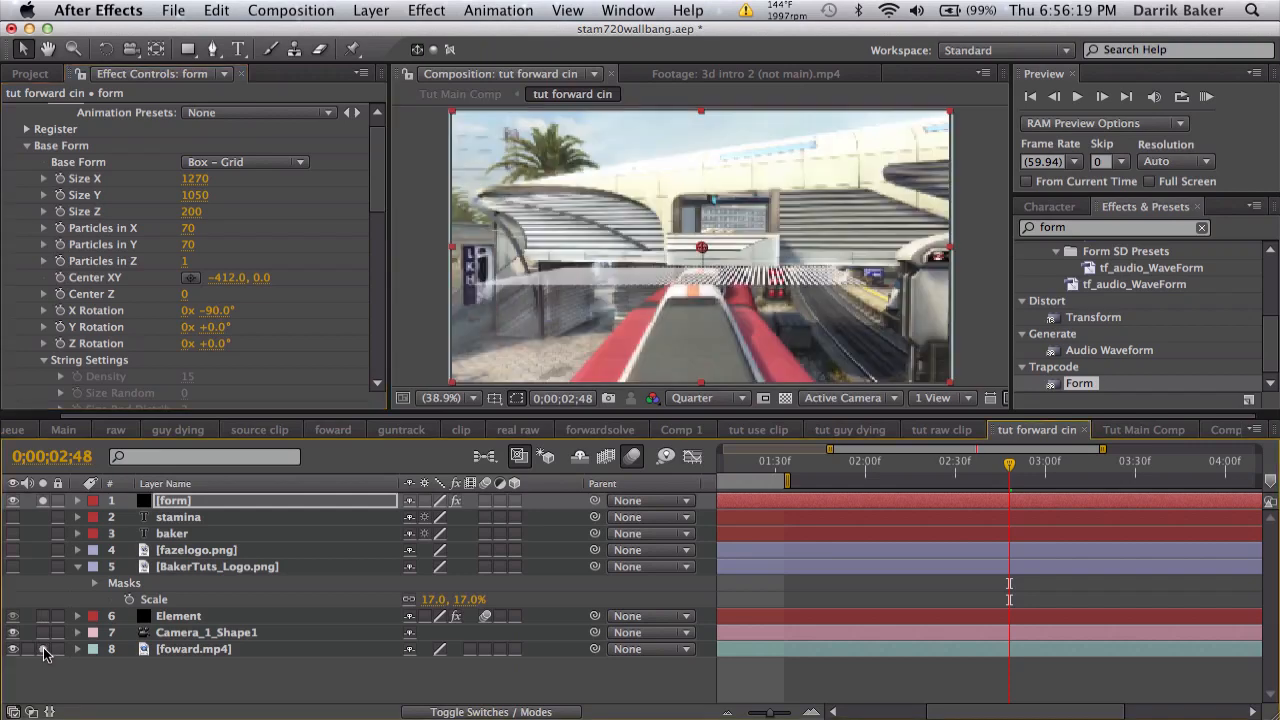
pyautogui.click(42, 632)
pyautogui.press(';')
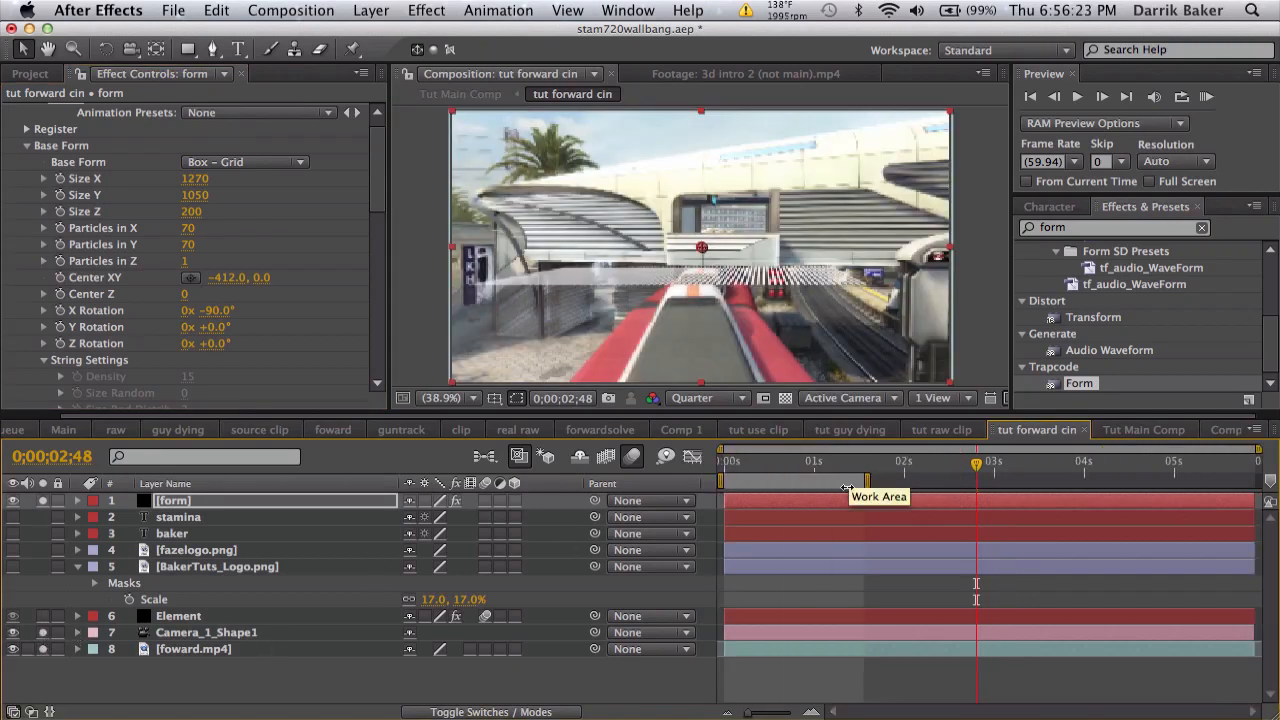
pyautogui.click(847, 466)
pyautogui.moveTo(847, 466); pyautogui.dragTo(979, 466)
pyautogui.moveTo(1106, 468); pyautogui.dragTo(1161, 468)
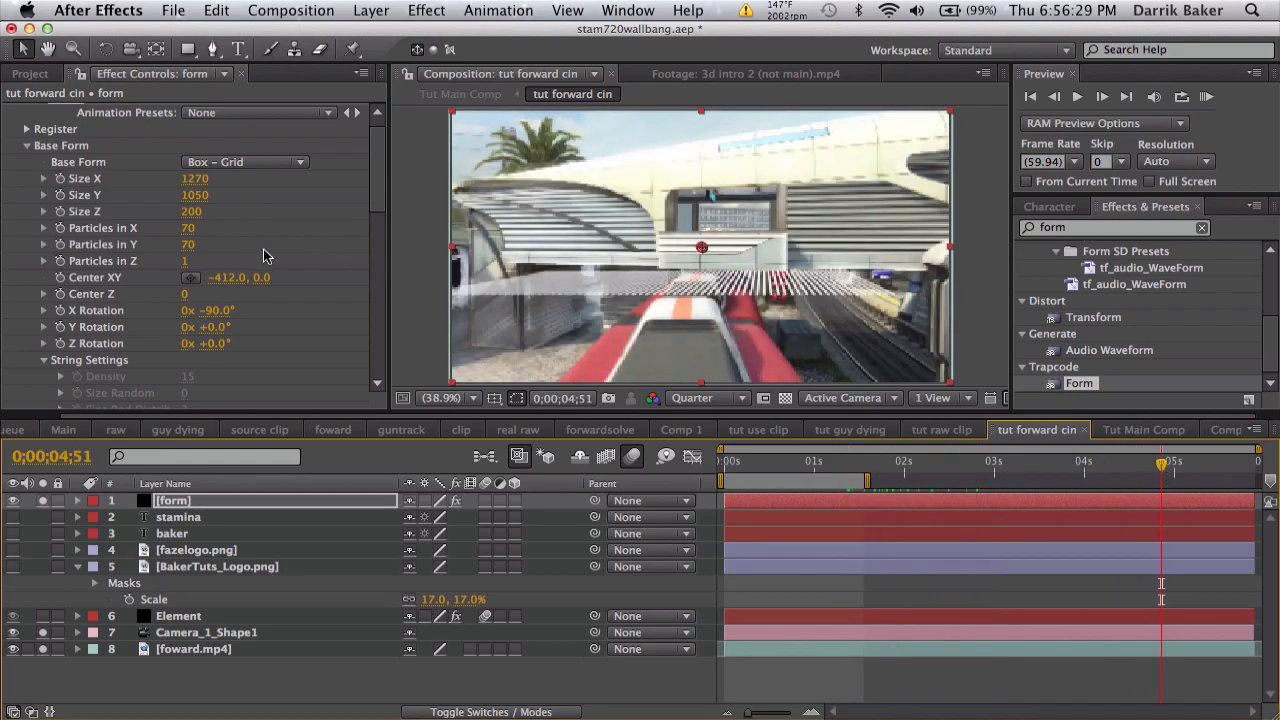
# Set the grid's Center Y to -9 and stretch it to Size X 3300 and Size Y 3720.
pyautogui.moveTo(260, 277); pyautogui.dragTo(234, 270)
pyautogui.moveTo(192, 180); pyautogui.dragTo(405, 196)
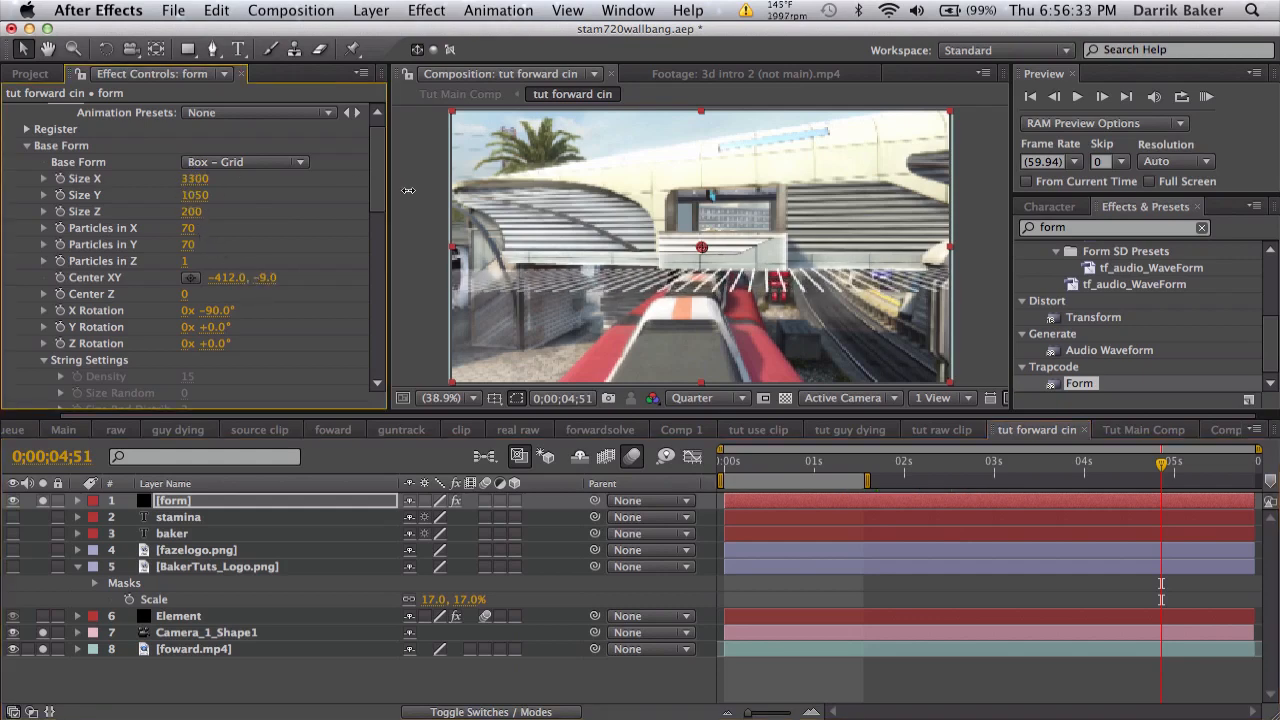
pyautogui.moveTo(207, 191); pyautogui.dragTo(455, 192)
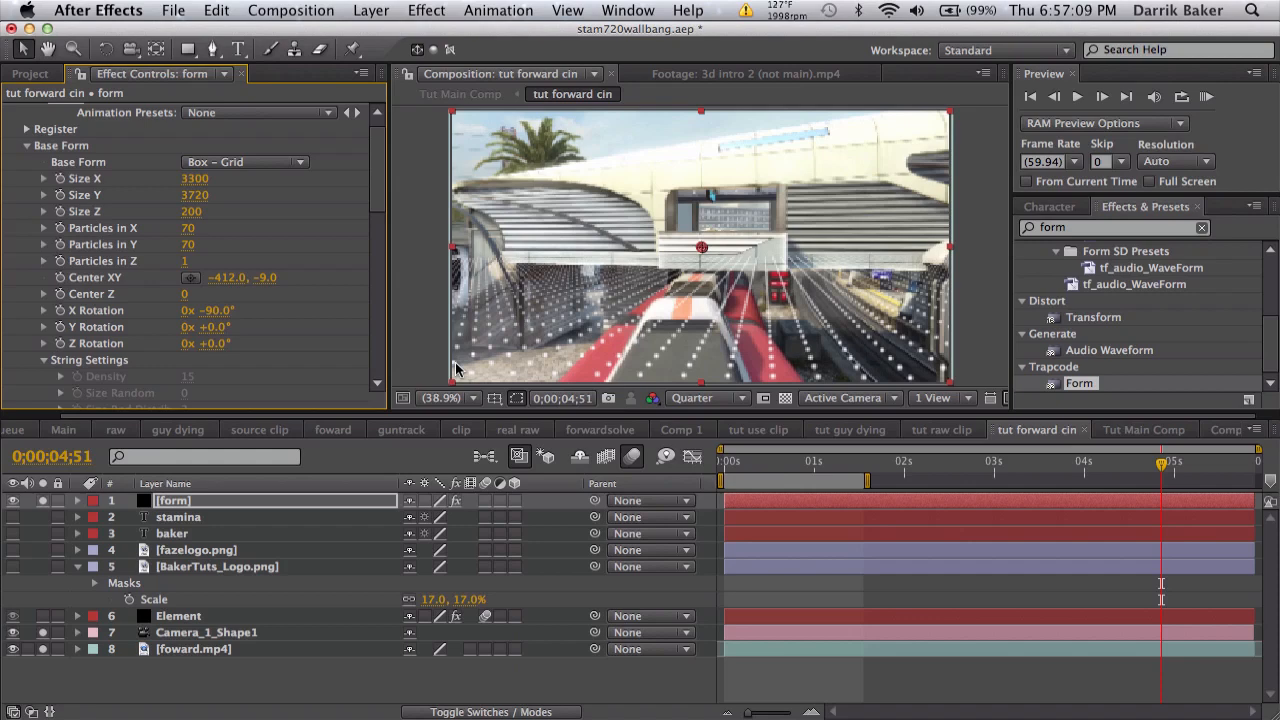
# Set the grid's Center Z to -1210 at 0;00;00;23 and check its placement over the opening frames.
pyautogui.click(846, 463)
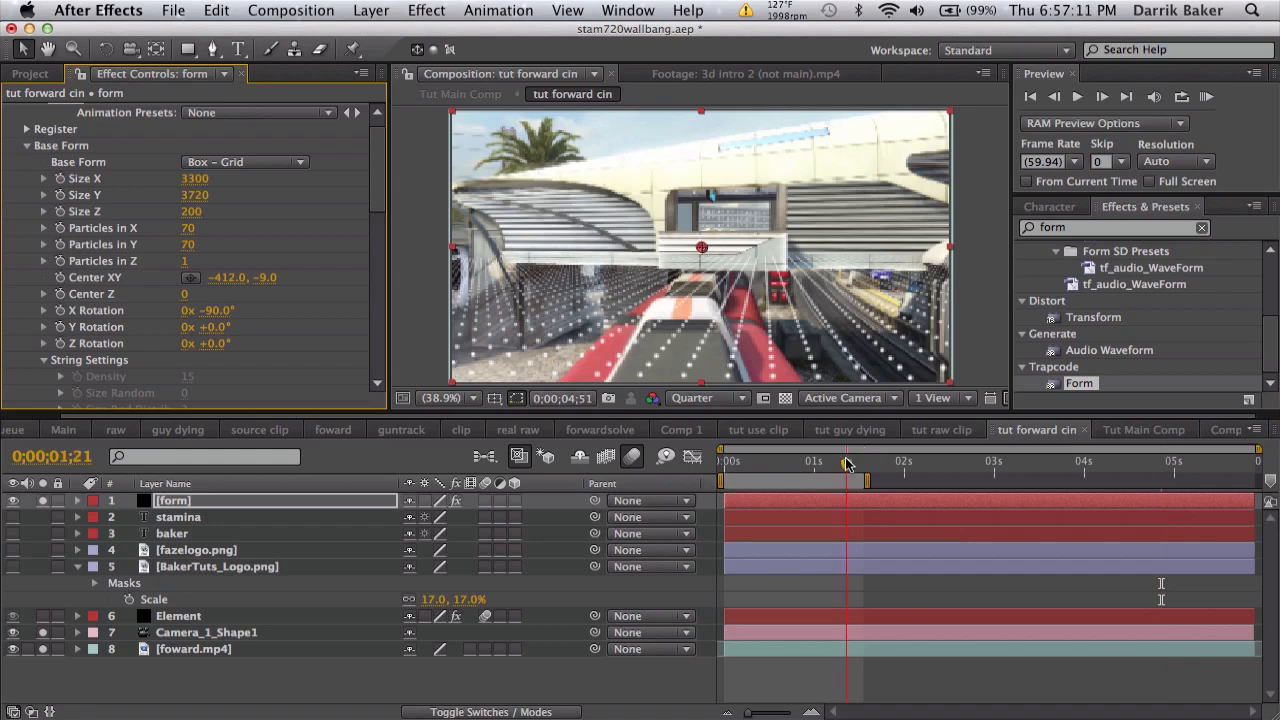
pyautogui.moveTo(846, 463); pyautogui.dragTo(760, 465)
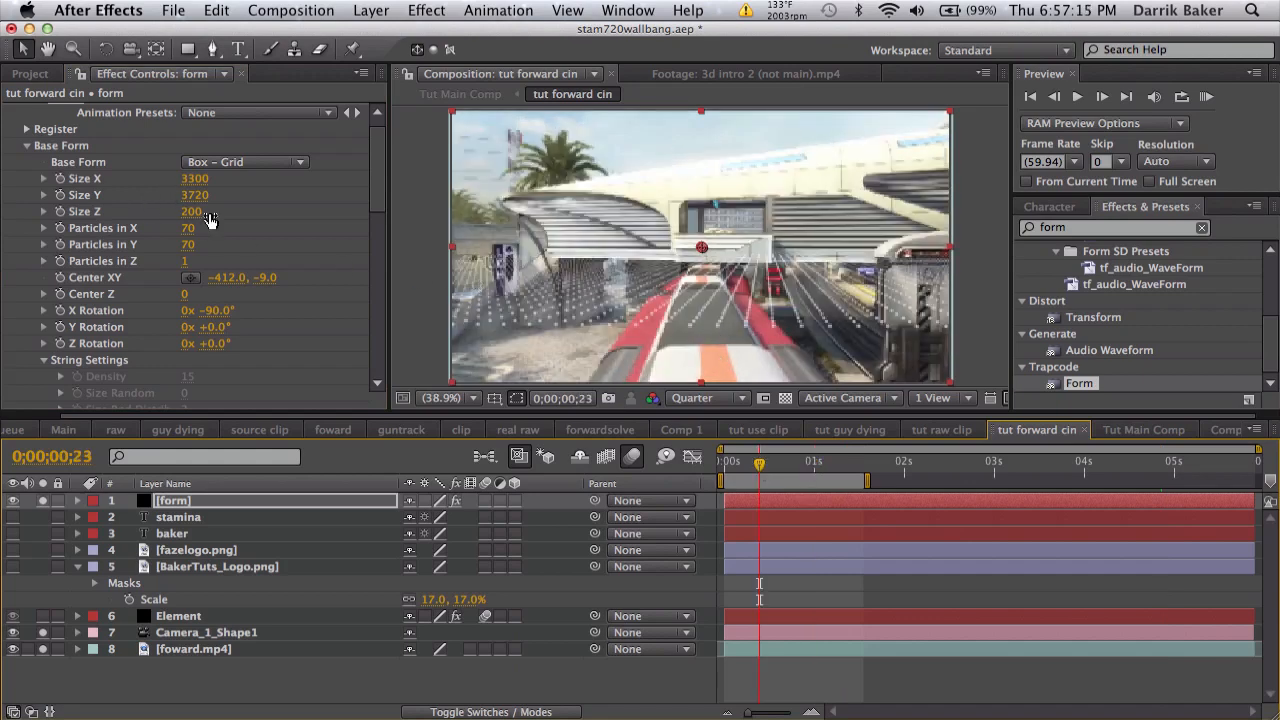
pyautogui.moveTo(186, 295); pyautogui.dragTo(98, 322)
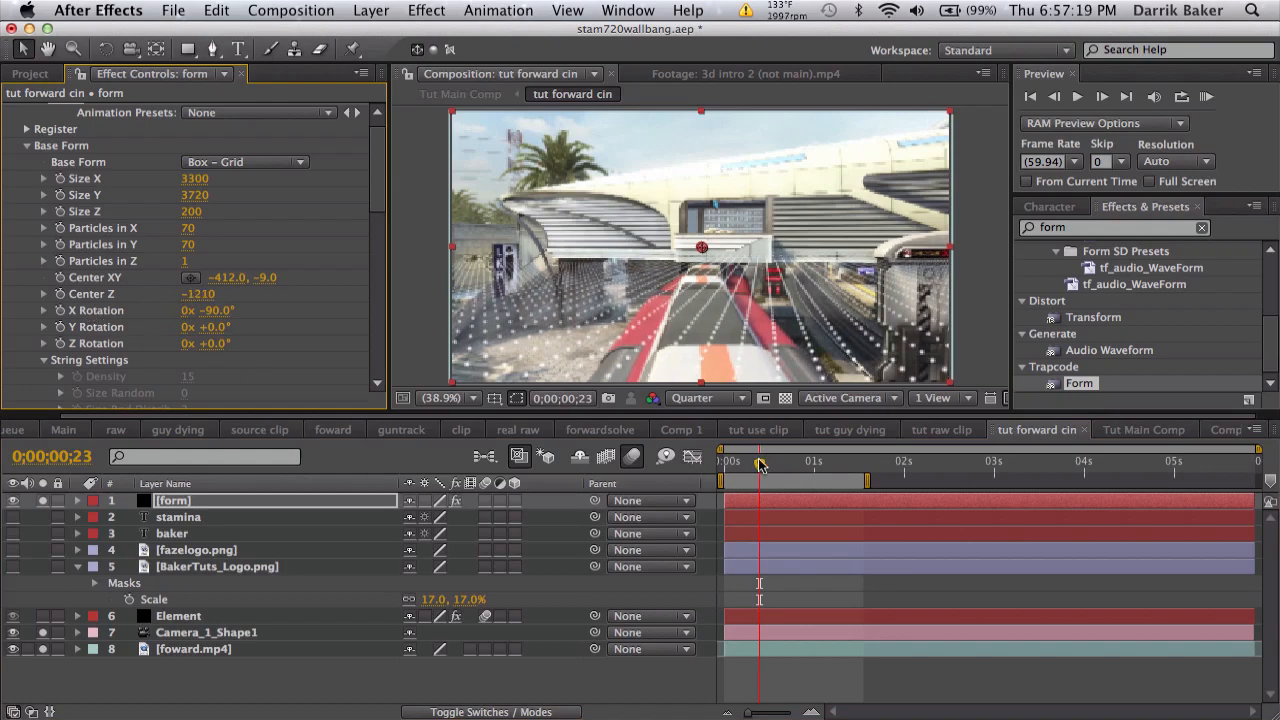
pyautogui.moveTo(760, 464); pyautogui.dragTo(859, 468)
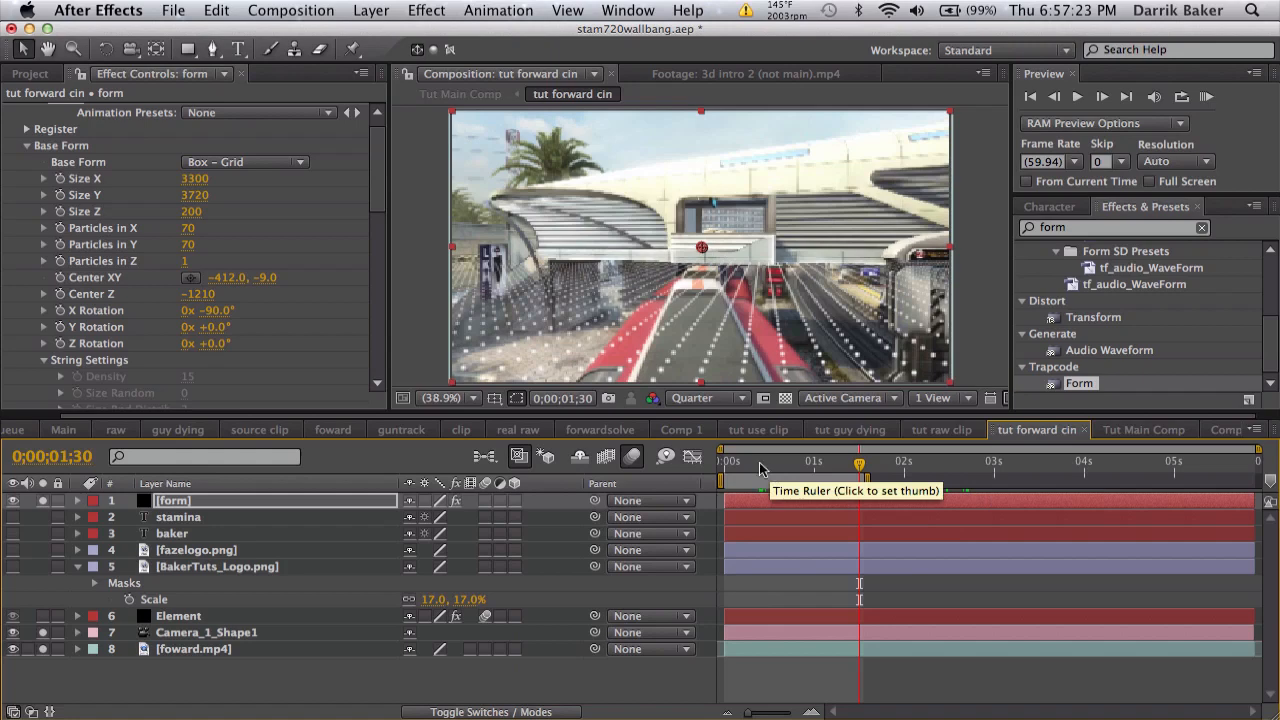
pyautogui.click(793, 466)
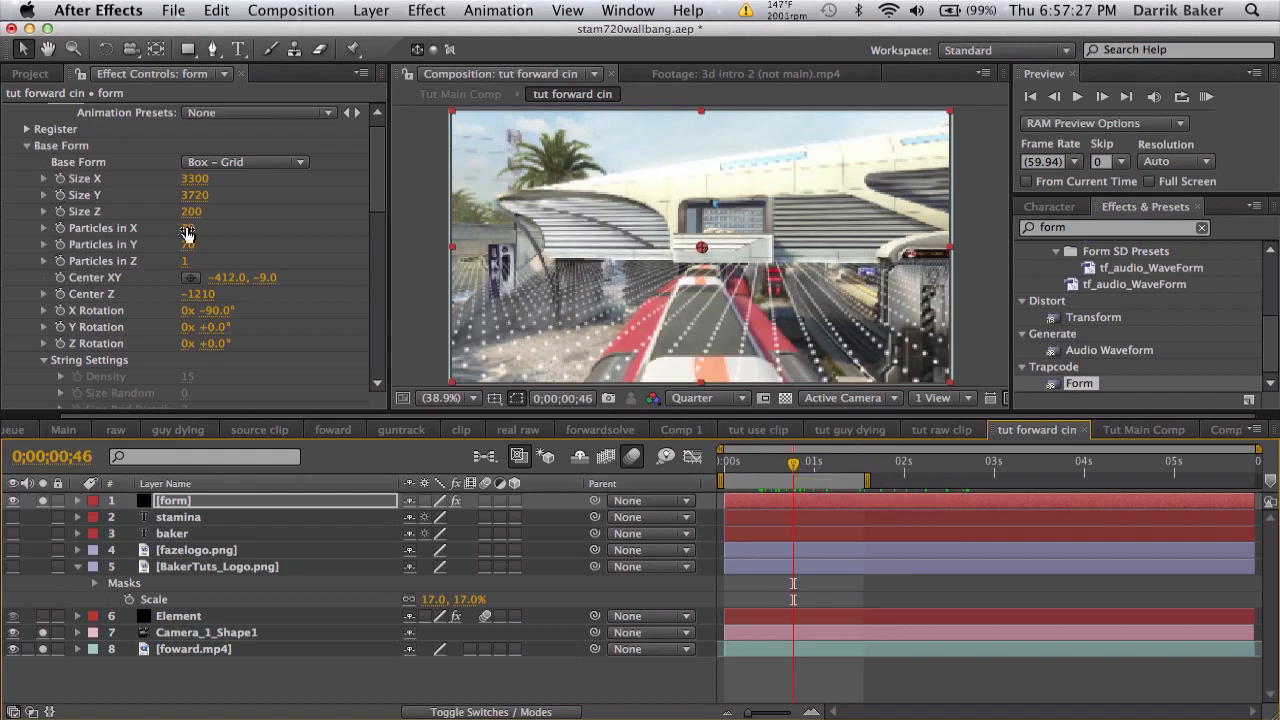
# Raise the particle grid's density to 202 Particles in X and 107 Particles in Y.
pyautogui.moveTo(187, 233); pyautogui.dragTo(316, 224)
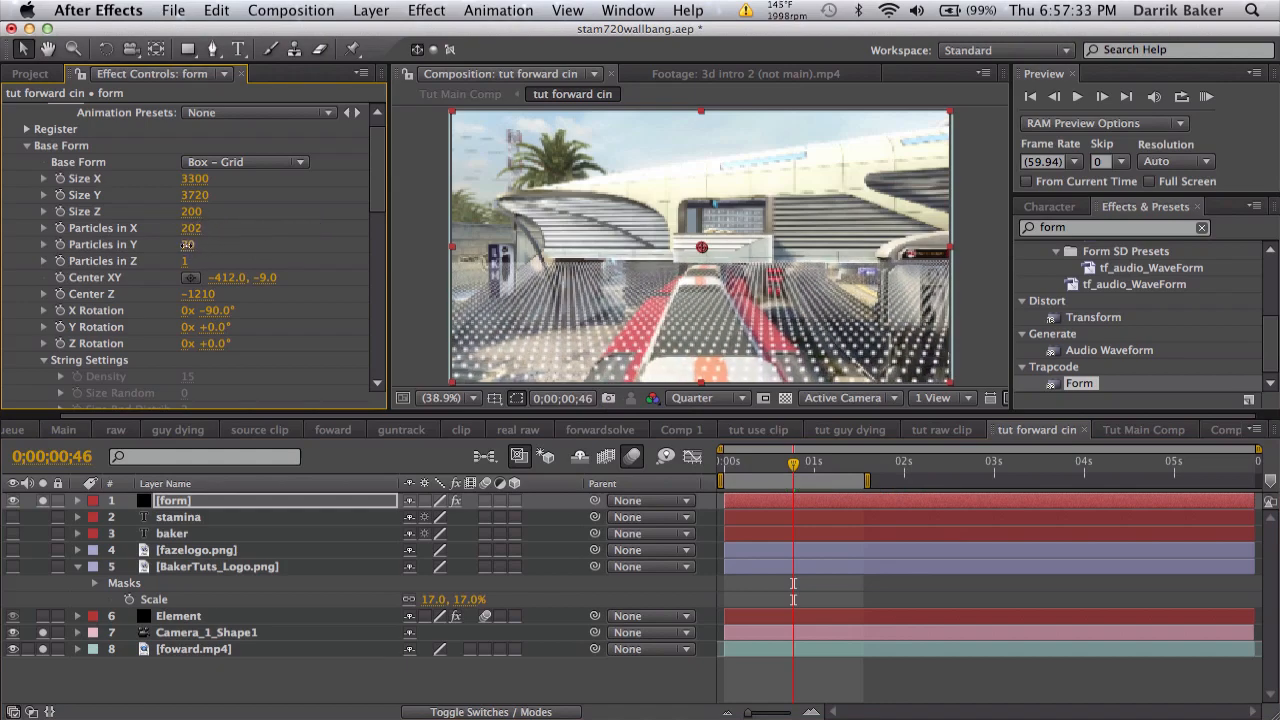
pyautogui.moveTo(187, 244); pyautogui.dragTo(220, 244)
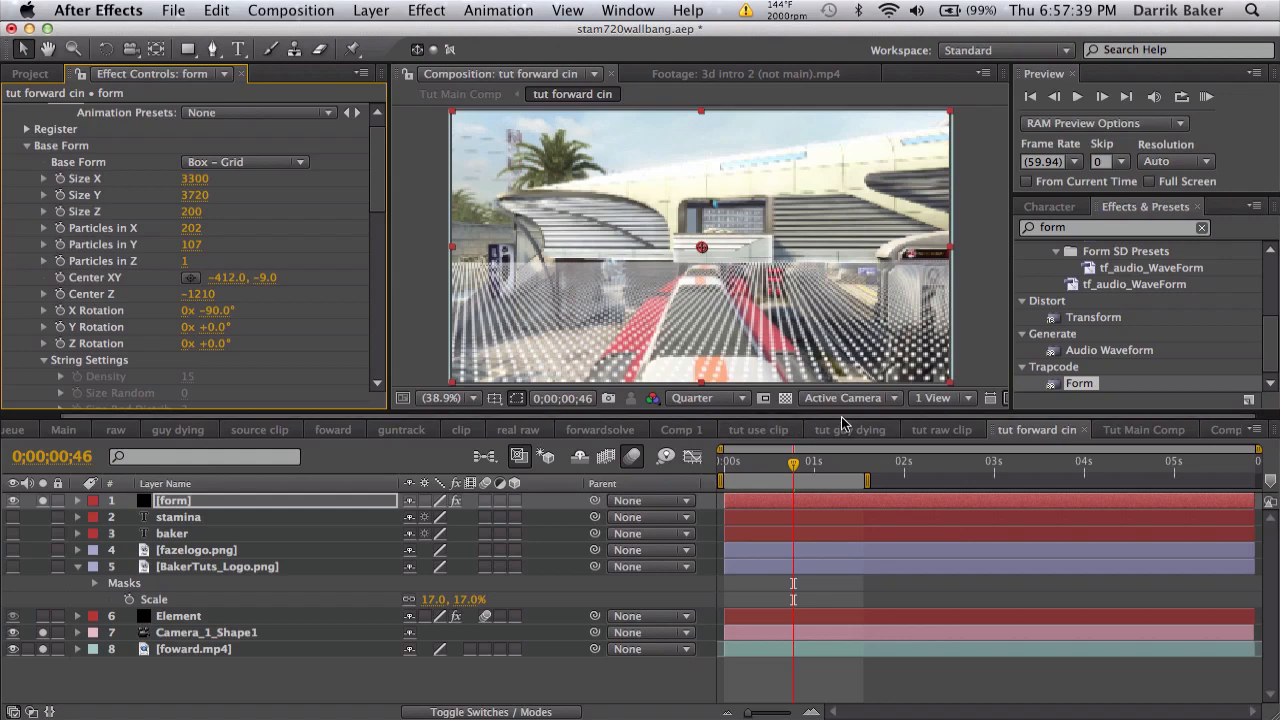
# Copy the In My Eyes.mp3 layer from Tut Main Comp and paste it into the tut forward cin composition.
pyautogui.hscroll(3, 850, 423)
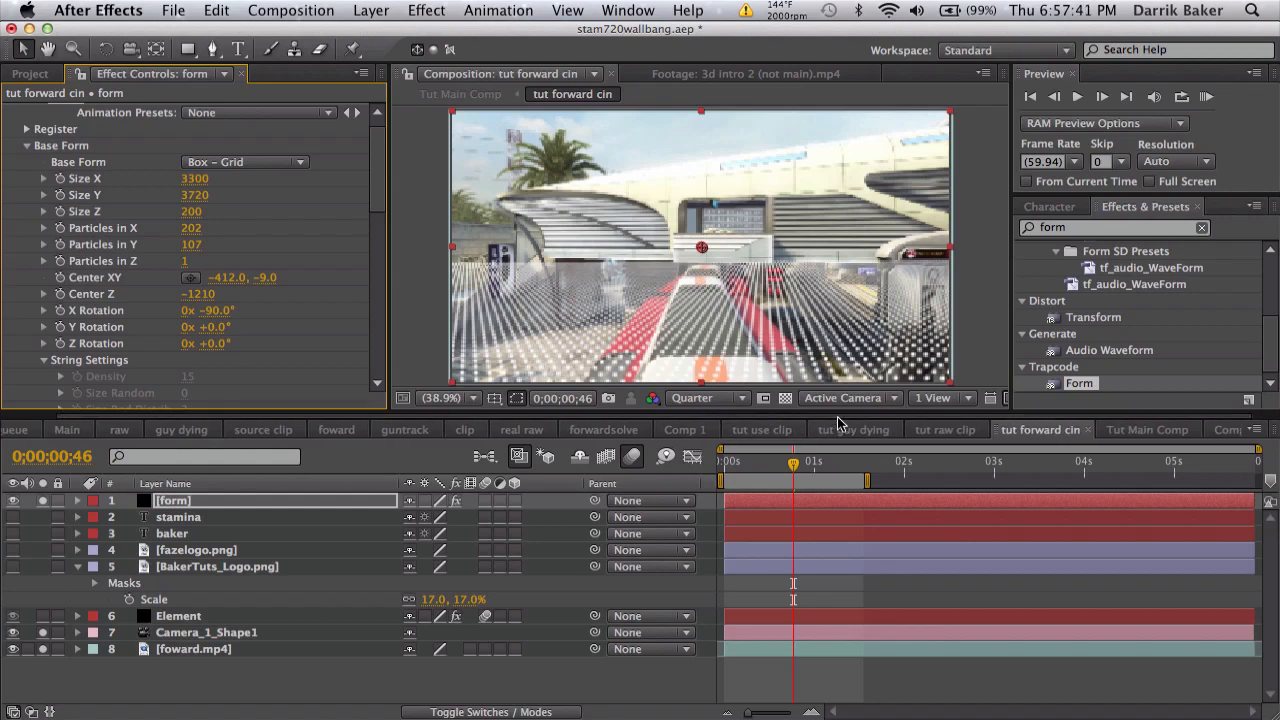
pyautogui.click(1115, 430)
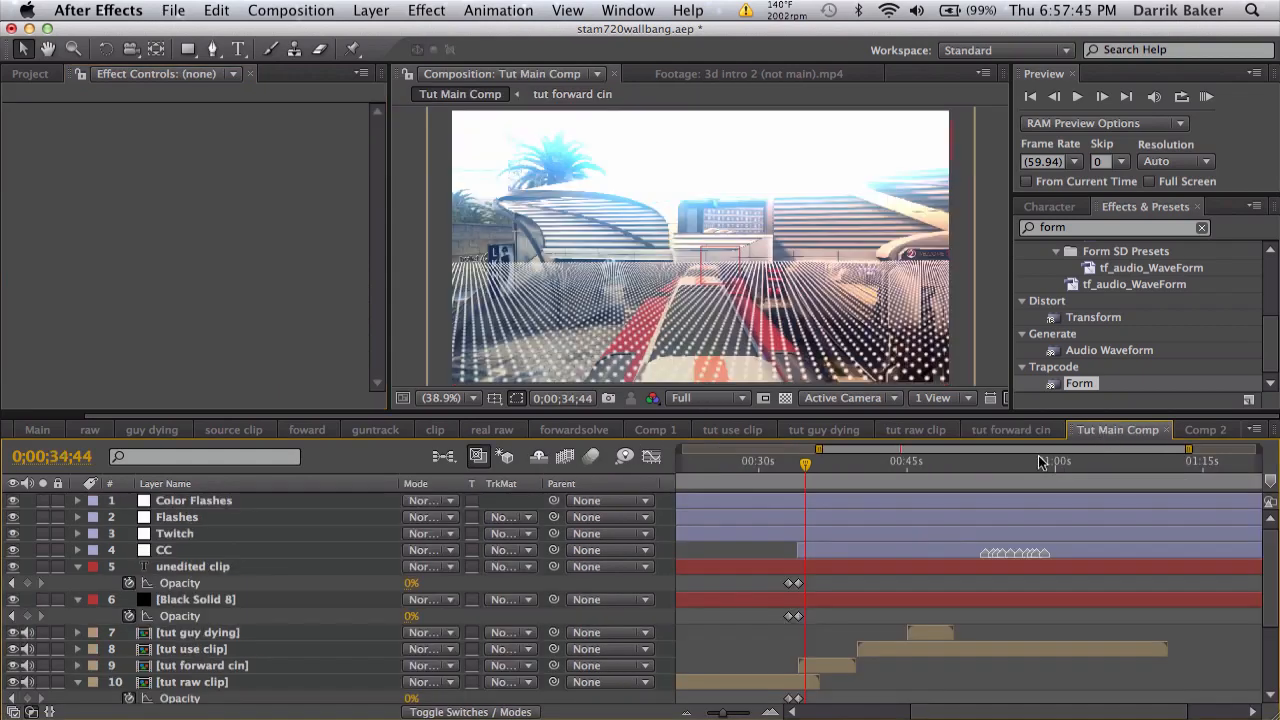
pyautogui.scroll(-2, 828, 560)
pyautogui.scroll(-3, 827, 563)
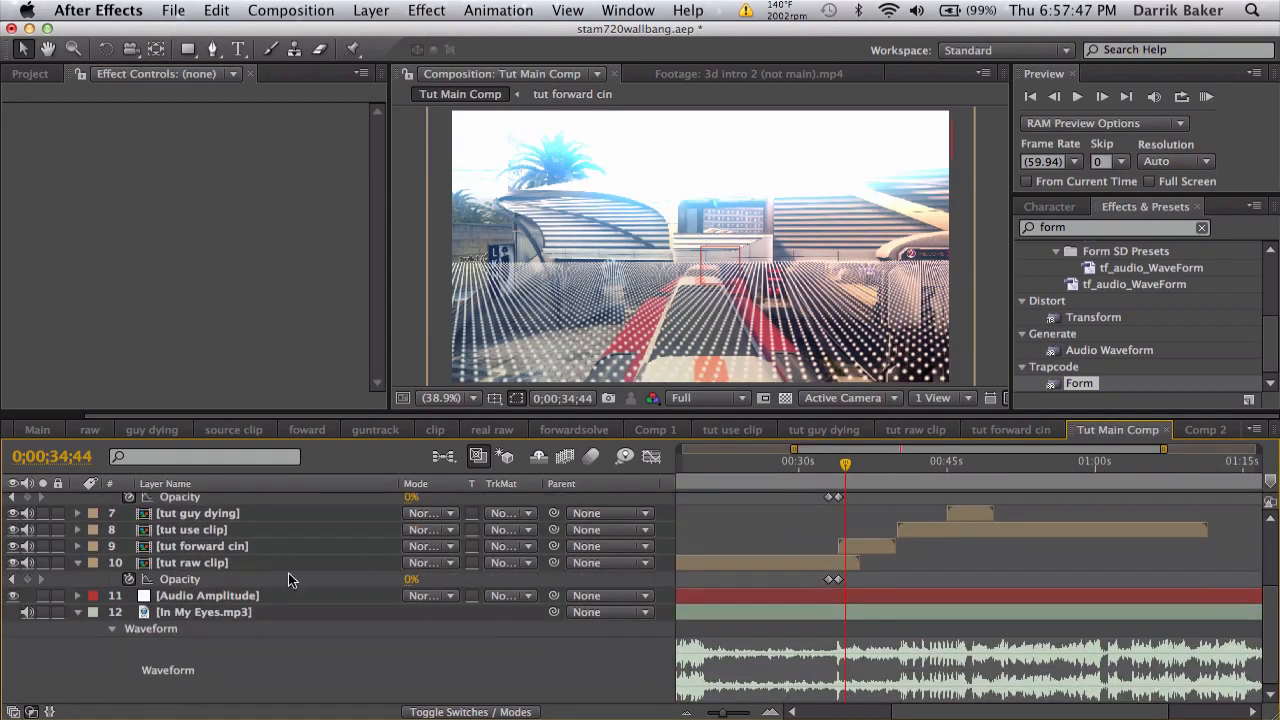
pyautogui.click(244, 612)
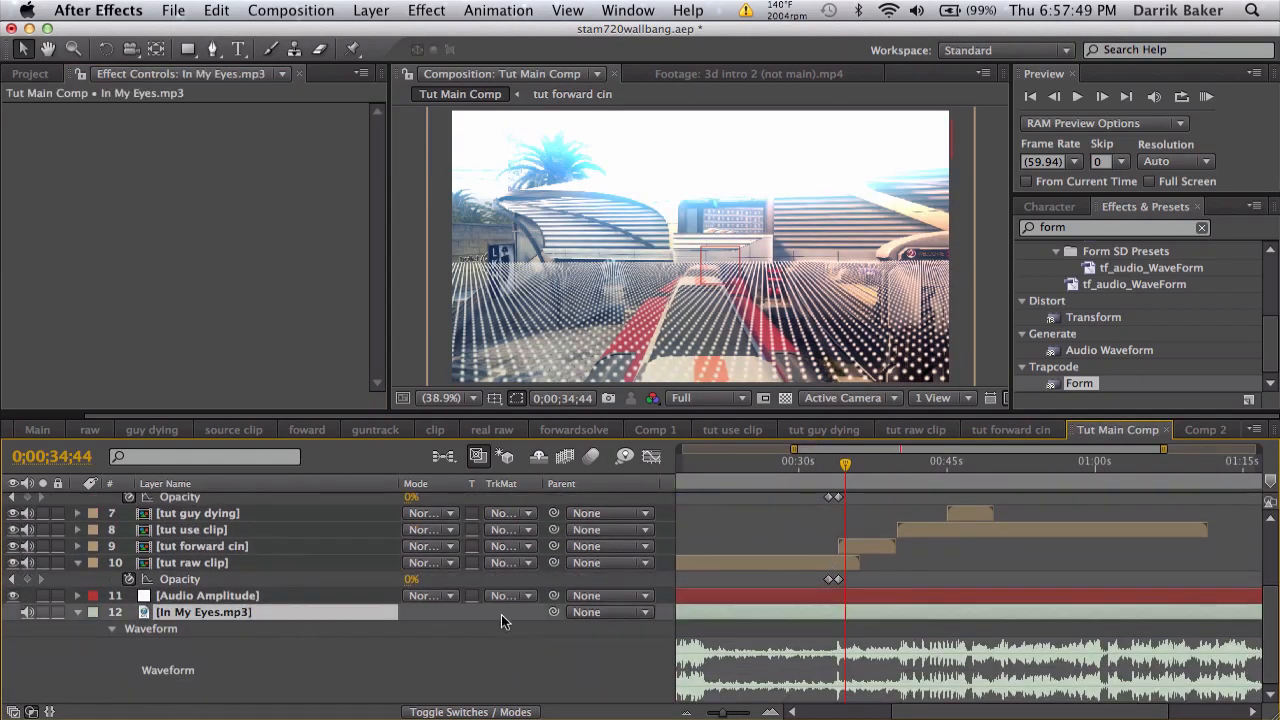
pyautogui.press(';')
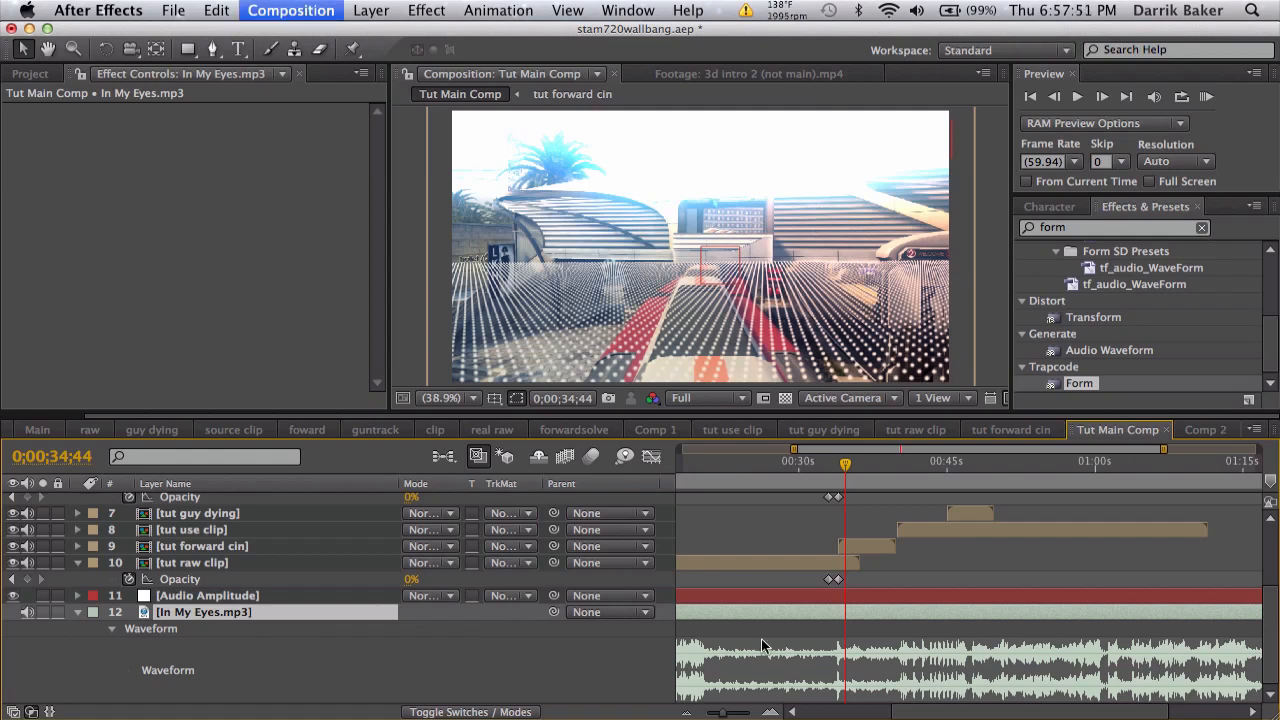
pyautogui.hscroll(-3, 761, 638)
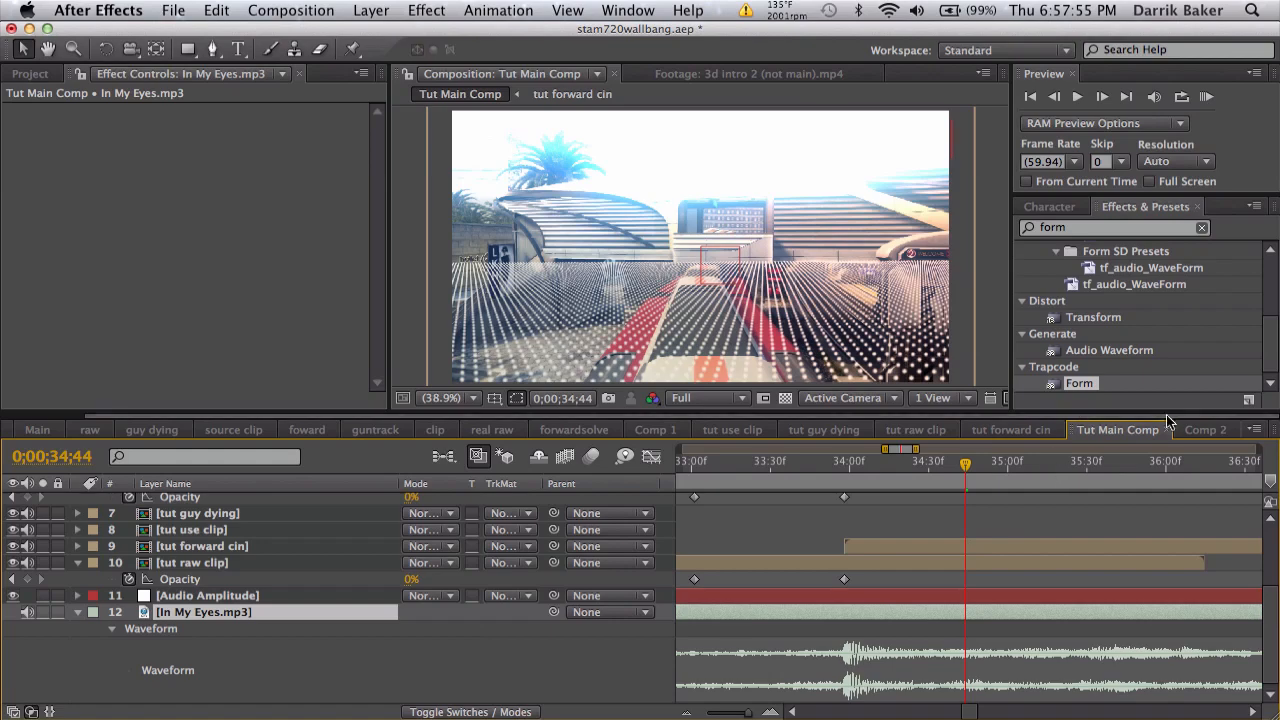
pyautogui.click(1013, 431)
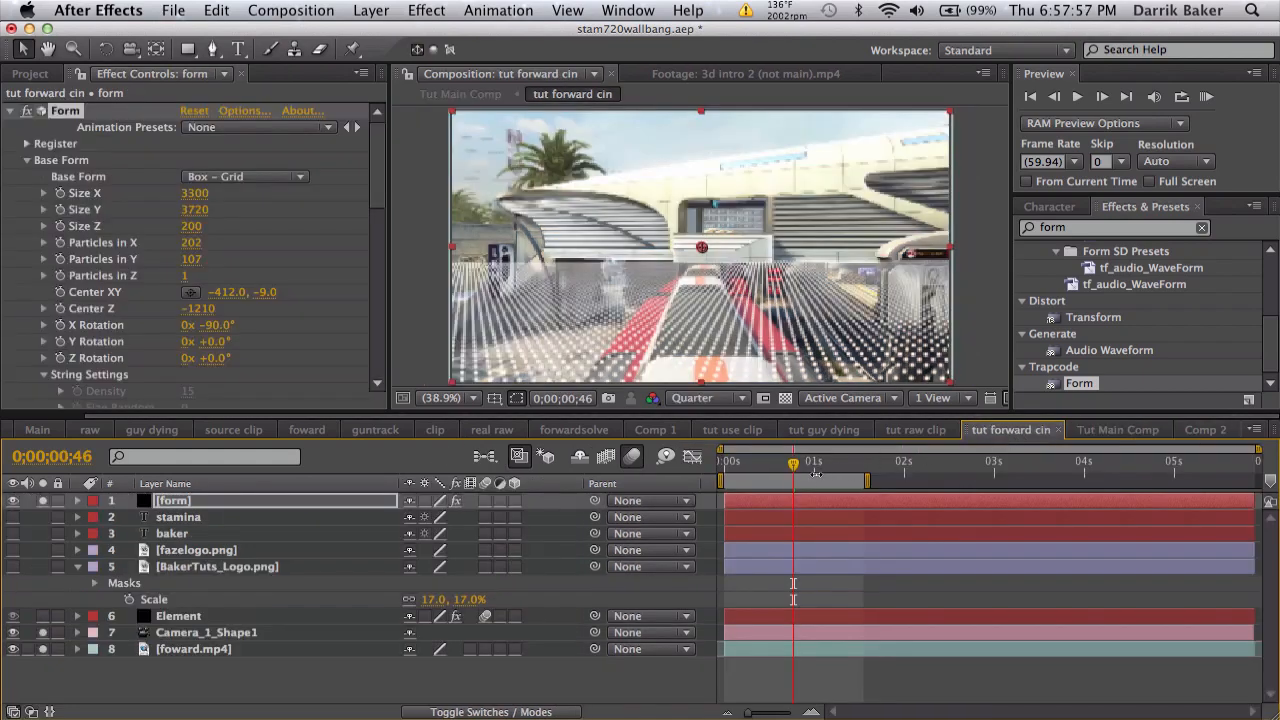
pyautogui.press('super+v')
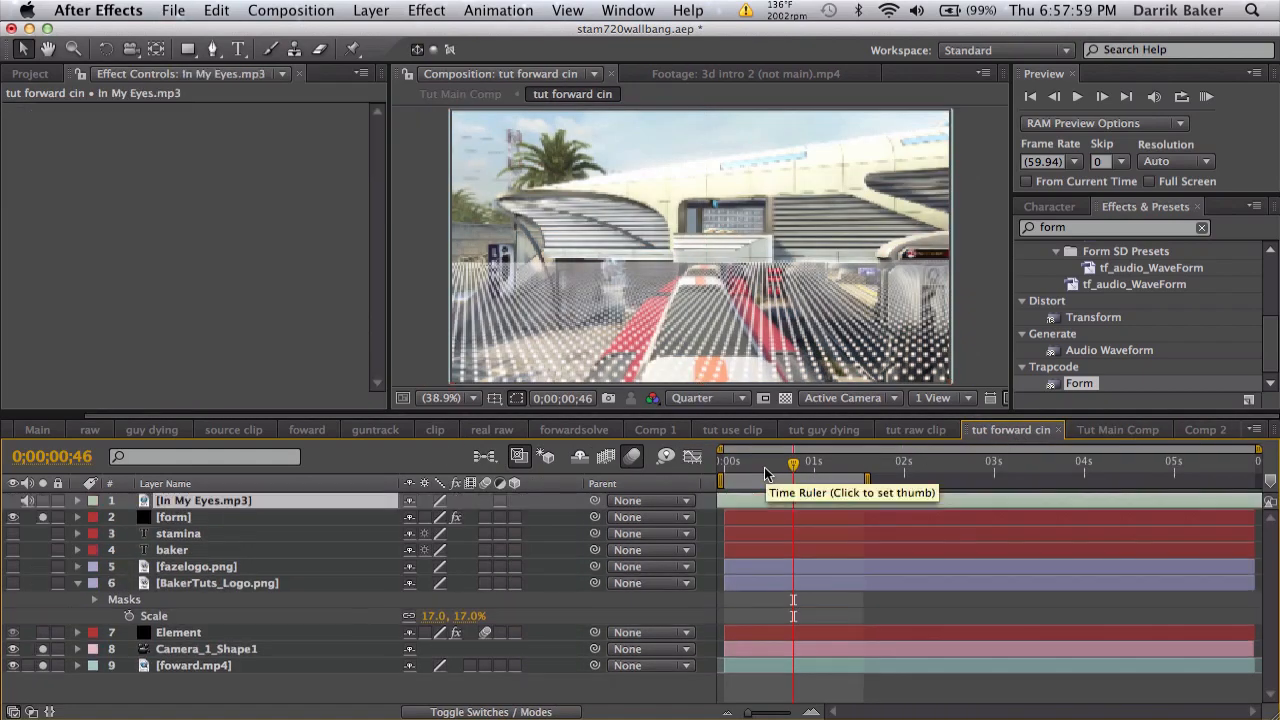
# Reveal the pasted audio layer's waveform and compare its timing with the waveform of the same song in Tut Main Comp.
pyautogui.press('l')
pyautogui.press('l')
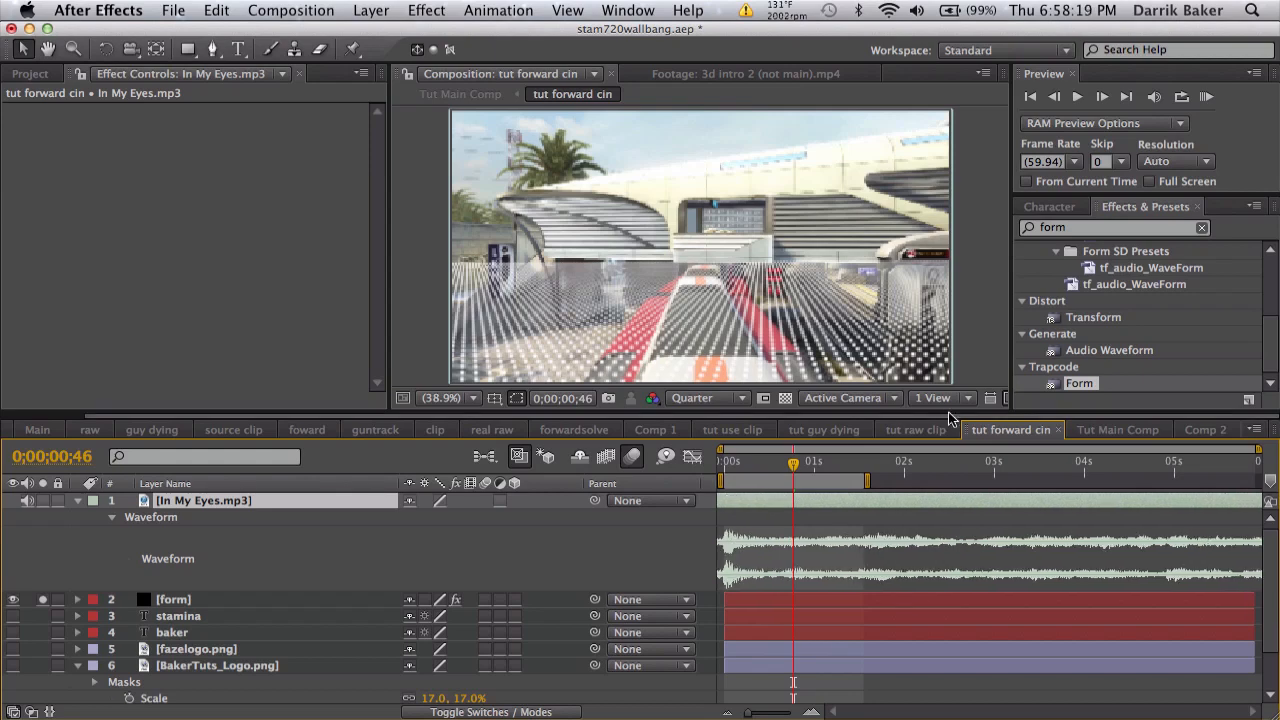
pyautogui.click(1117, 429)
pyautogui.click(760, 630)
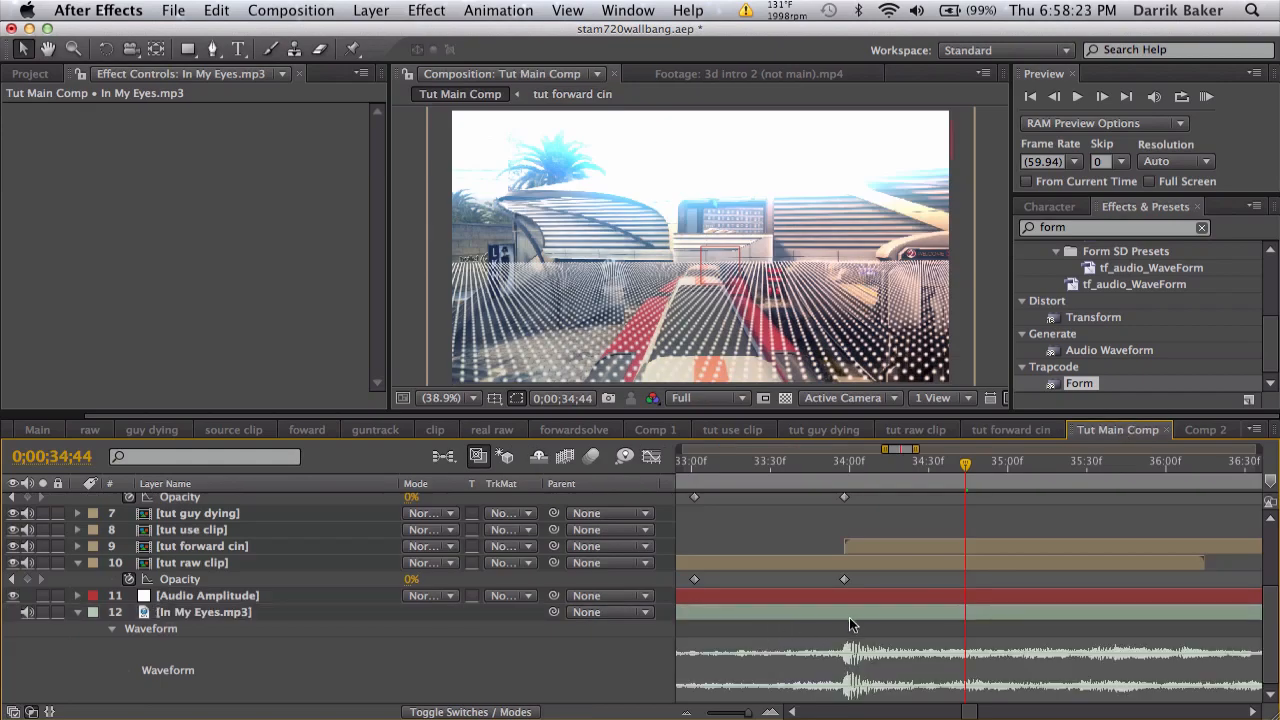
pyautogui.click(1010, 430)
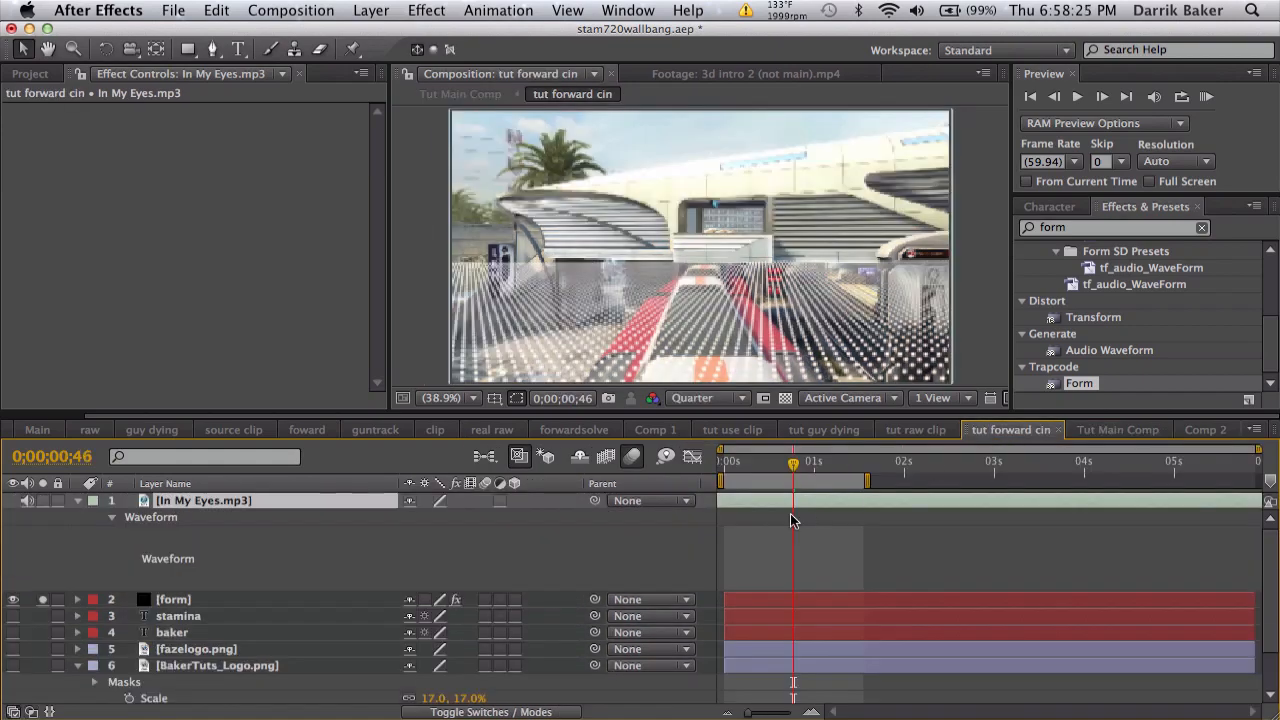
pyautogui.click(900, 566)
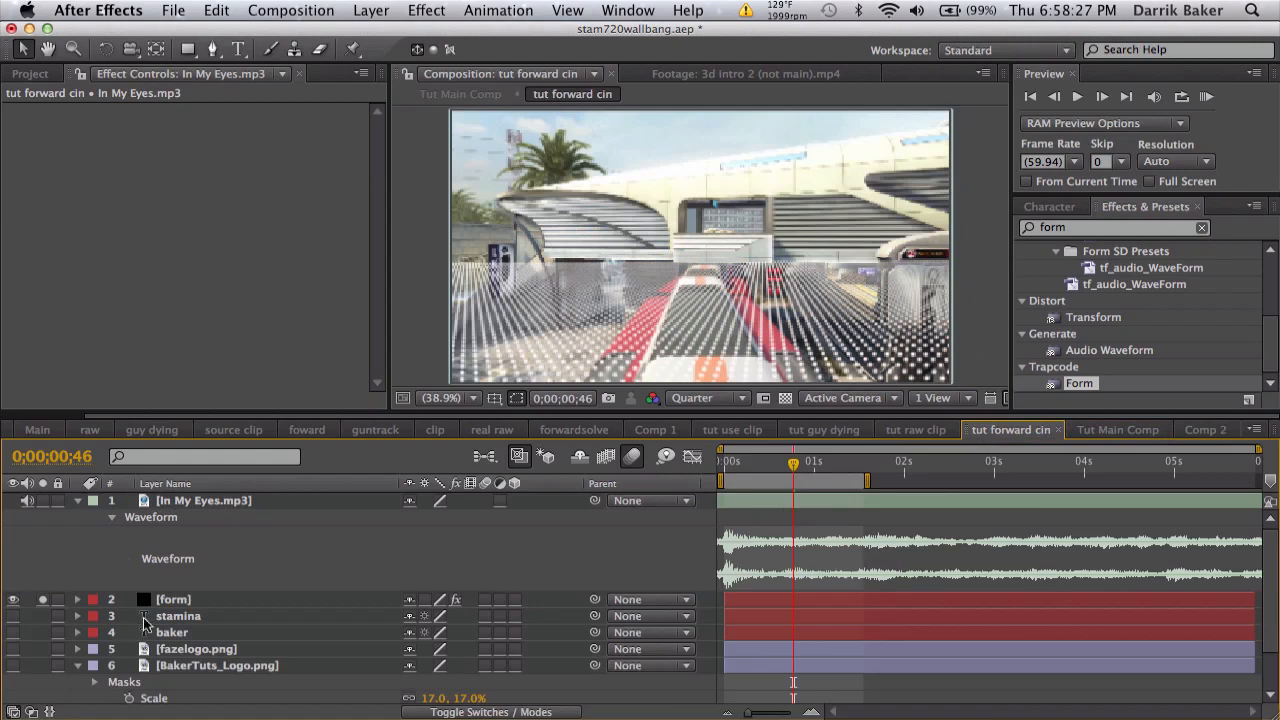
pyautogui.click(77, 498)
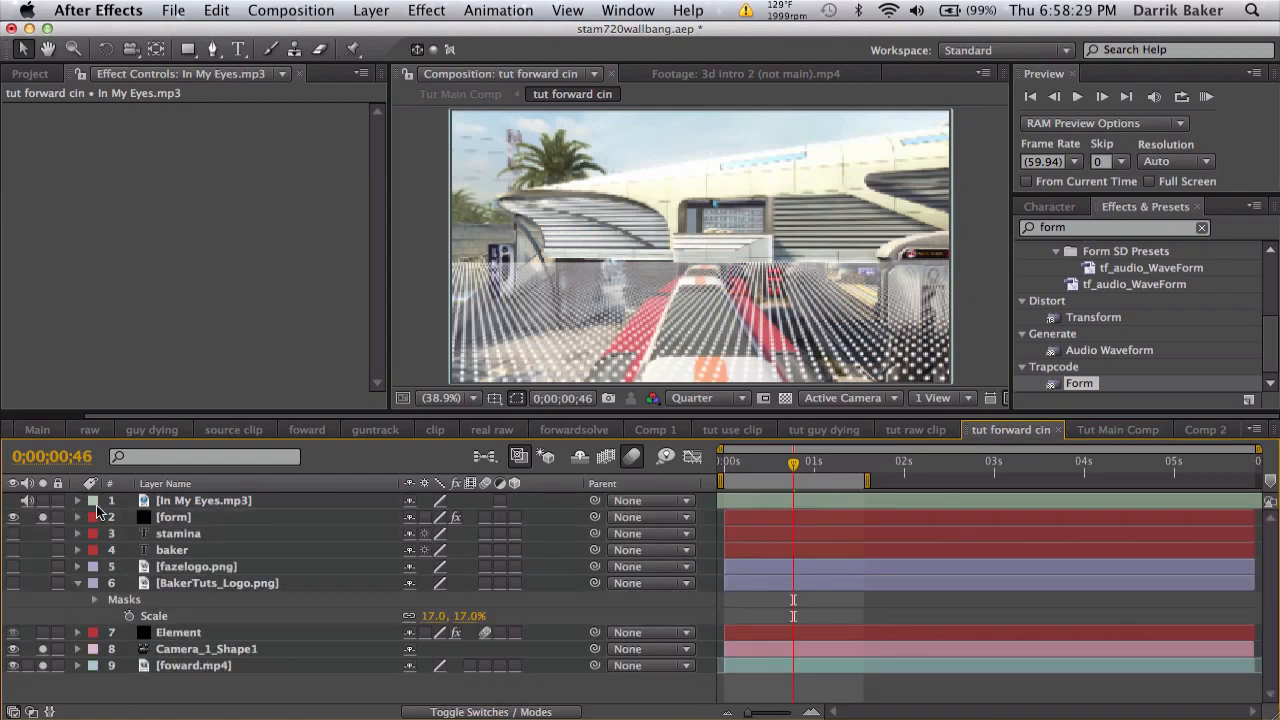
# Set the Audio React audio layer of the form layer's Form effect to In My Eyes.mp3.
pyautogui.click(170, 517)
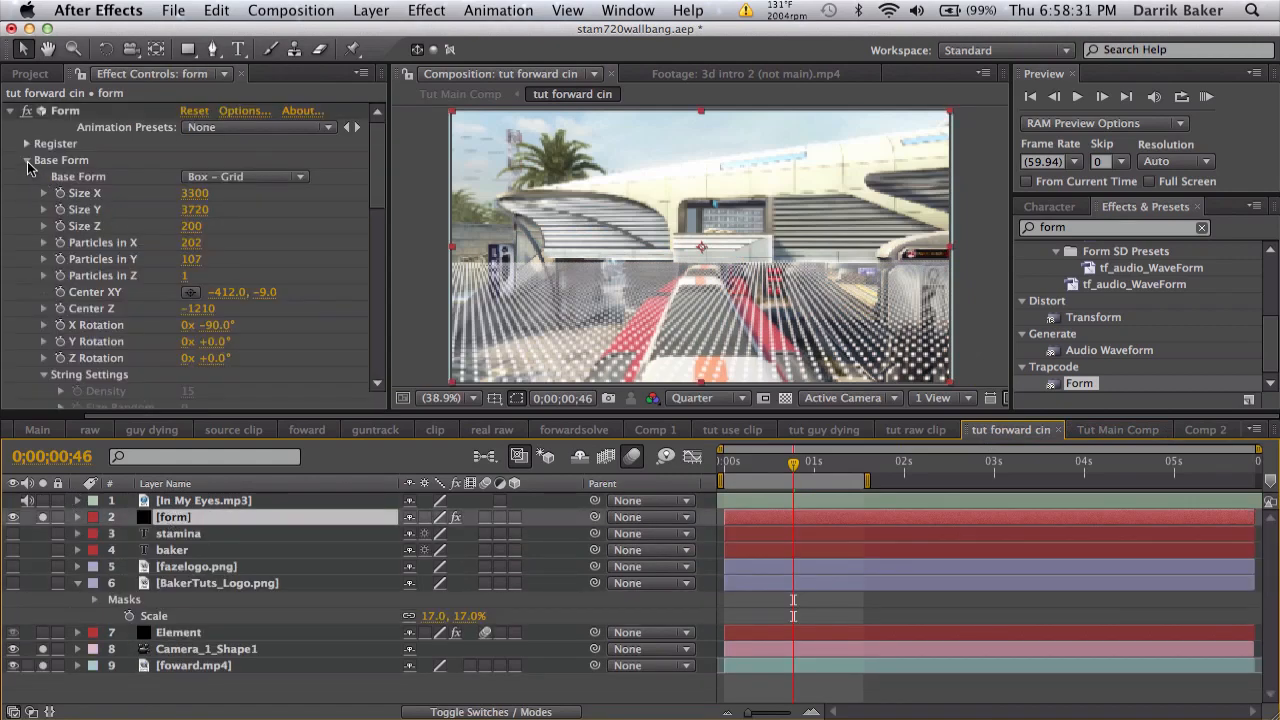
pyautogui.click(27, 161)
pyautogui.click(27, 177)
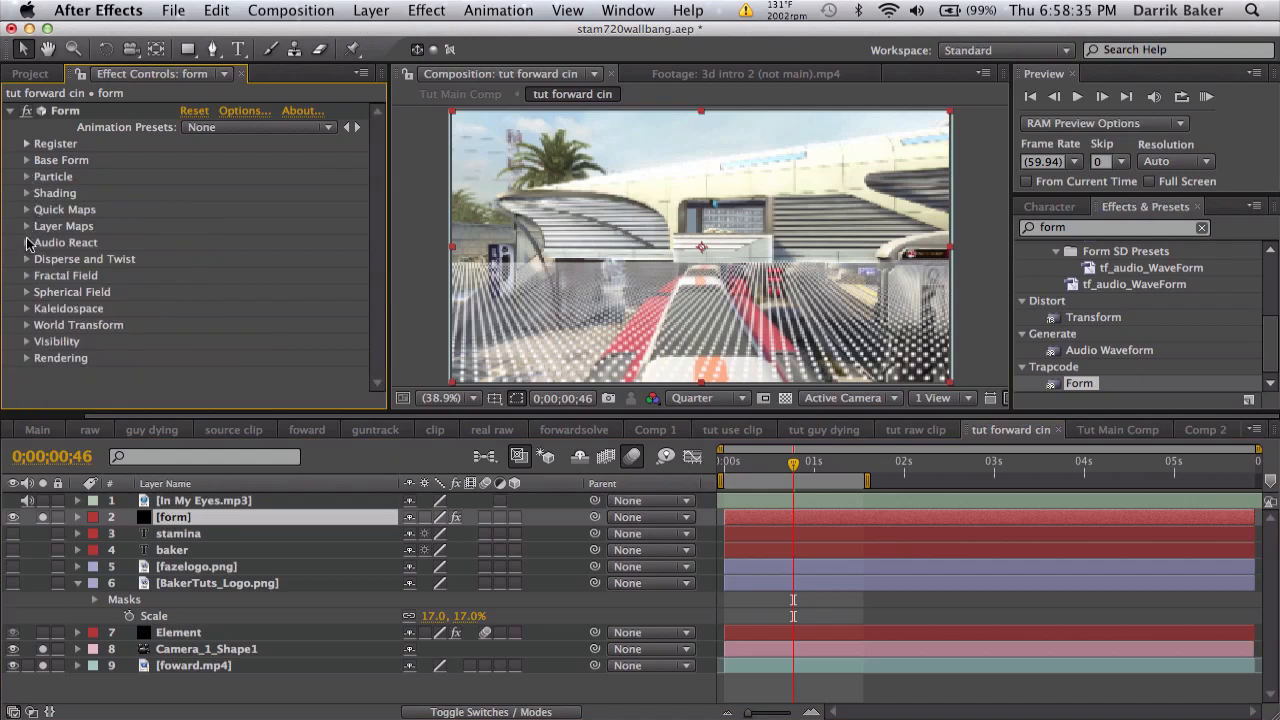
pyautogui.click(27, 243)
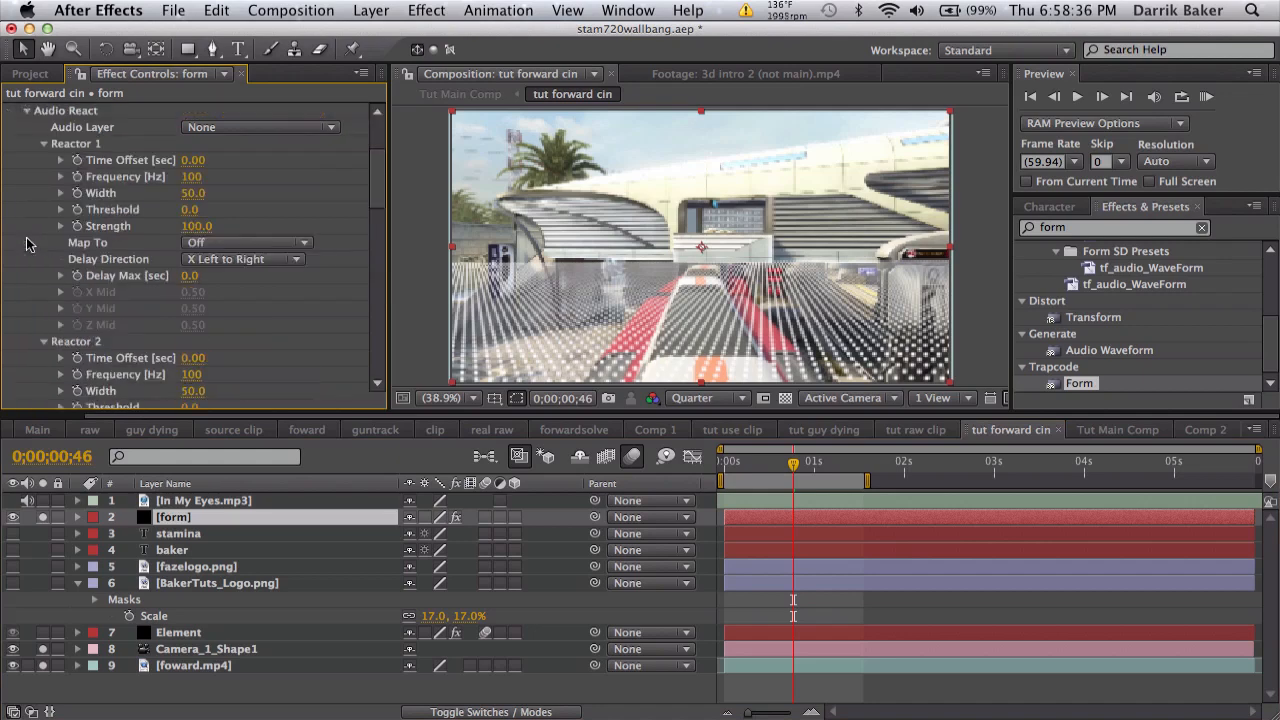
pyautogui.click(224, 132)
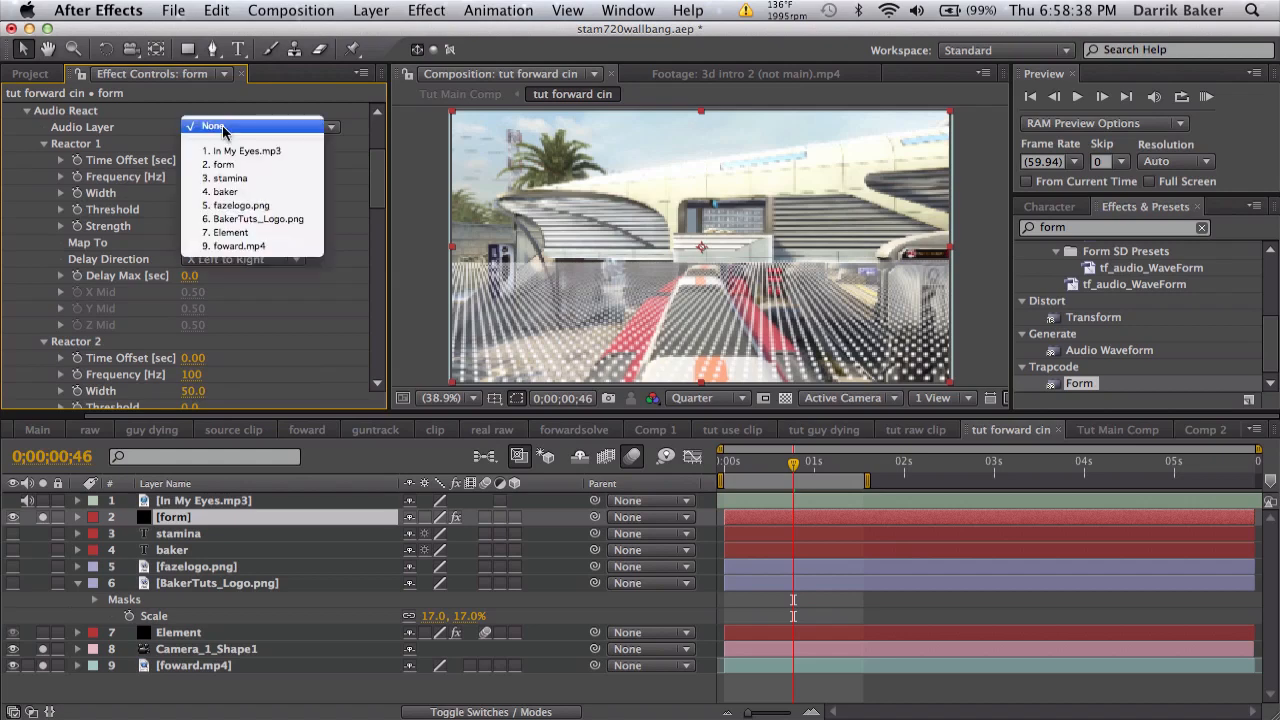
pyautogui.click(272, 150)
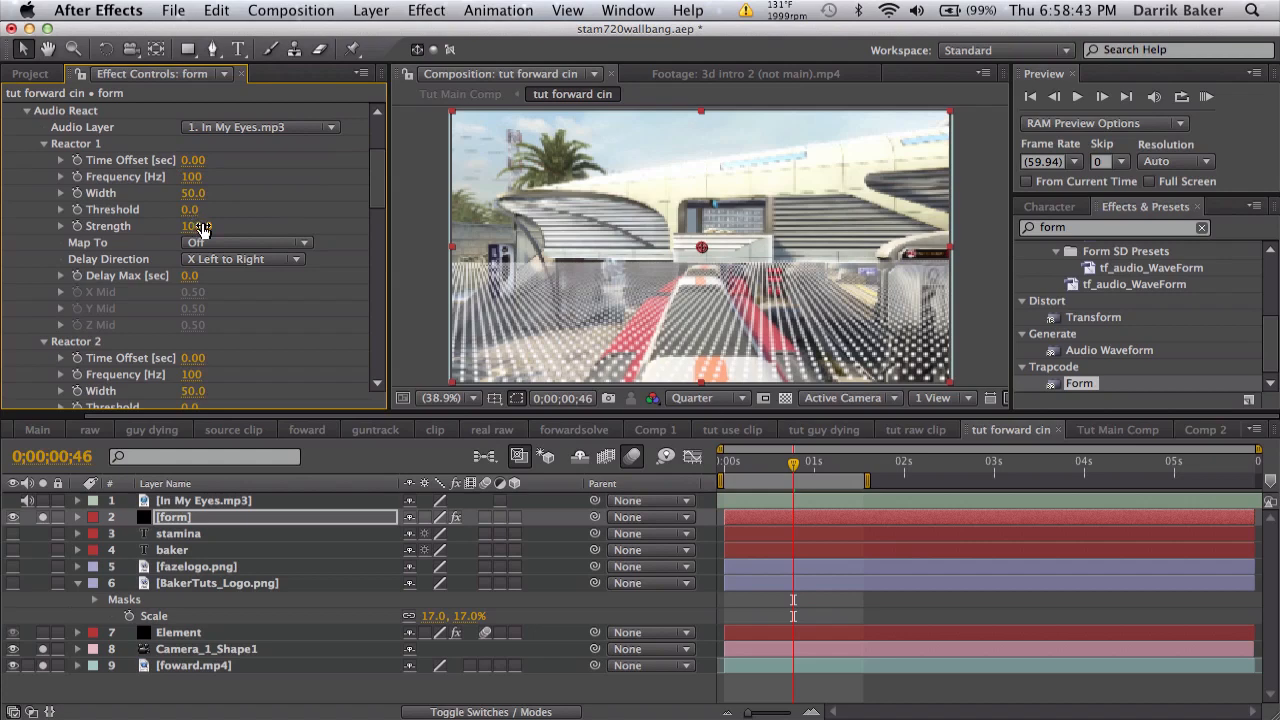
# Examine Reactor 1's mapping options and the Layer Maps settings of the Form effect.
pyautogui.click(240, 245)
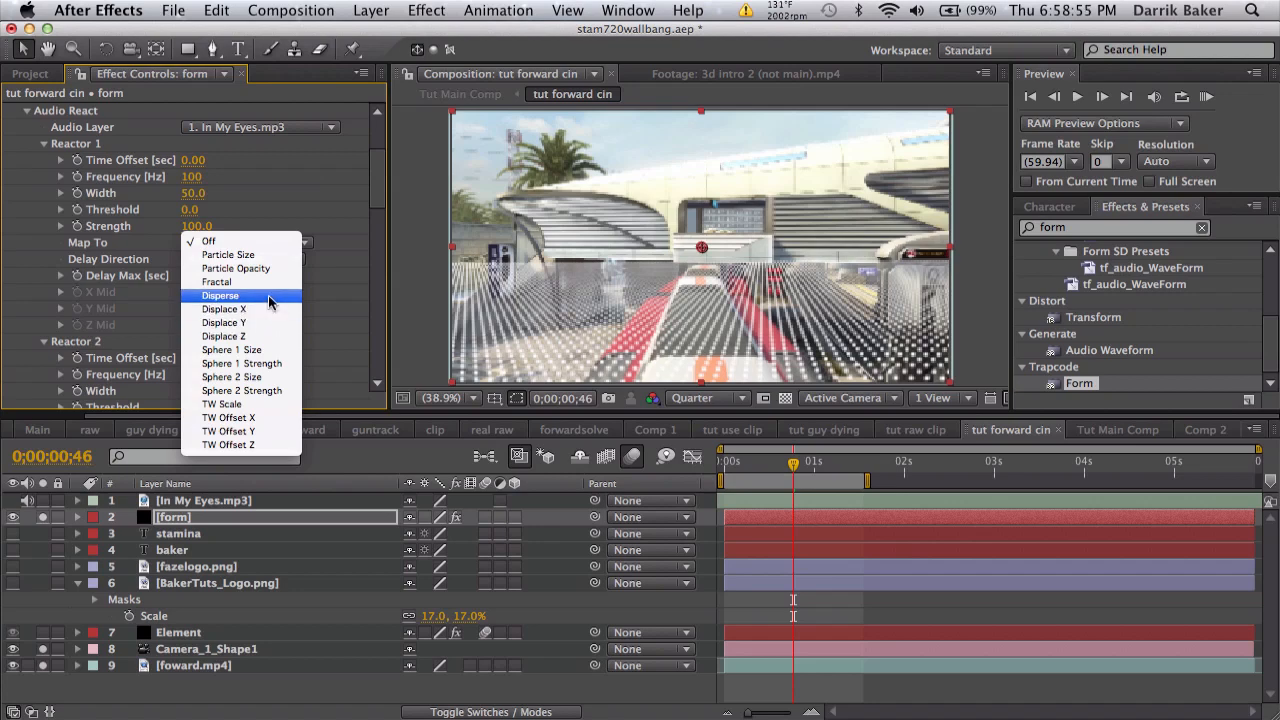
pyautogui.click(326, 242)
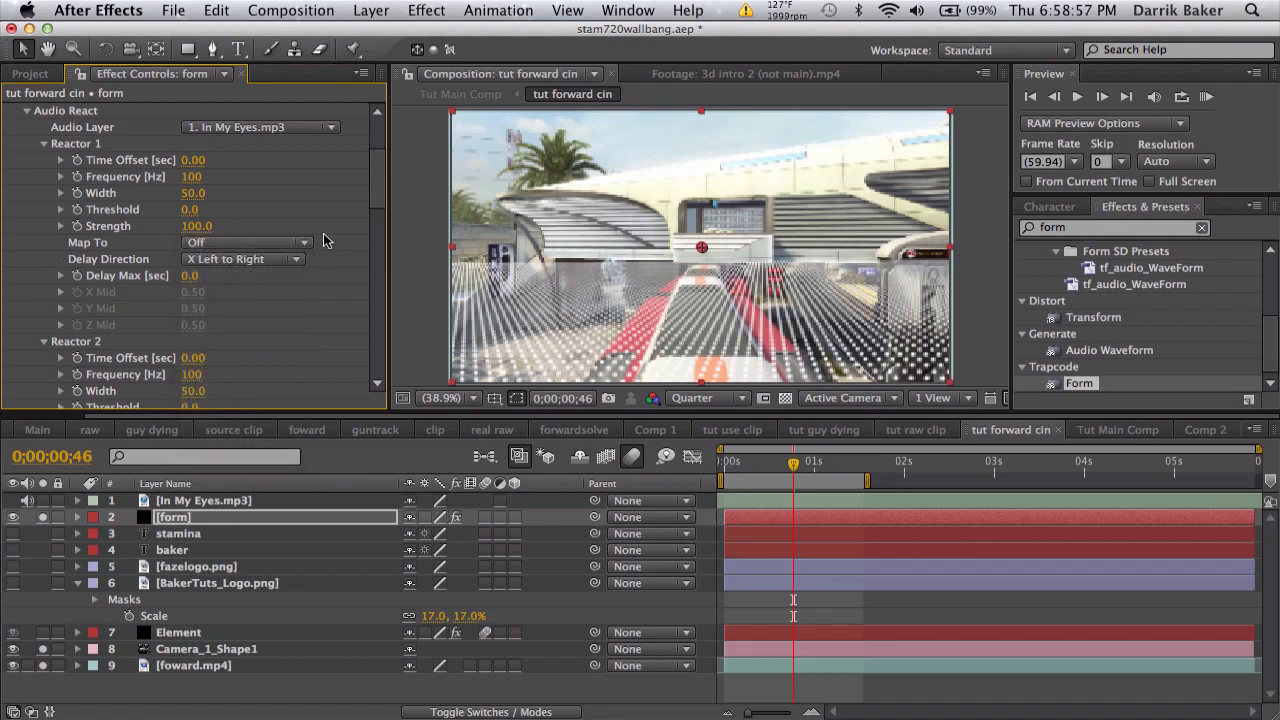
pyautogui.scroll(5, 326, 240)
pyautogui.click(27, 226)
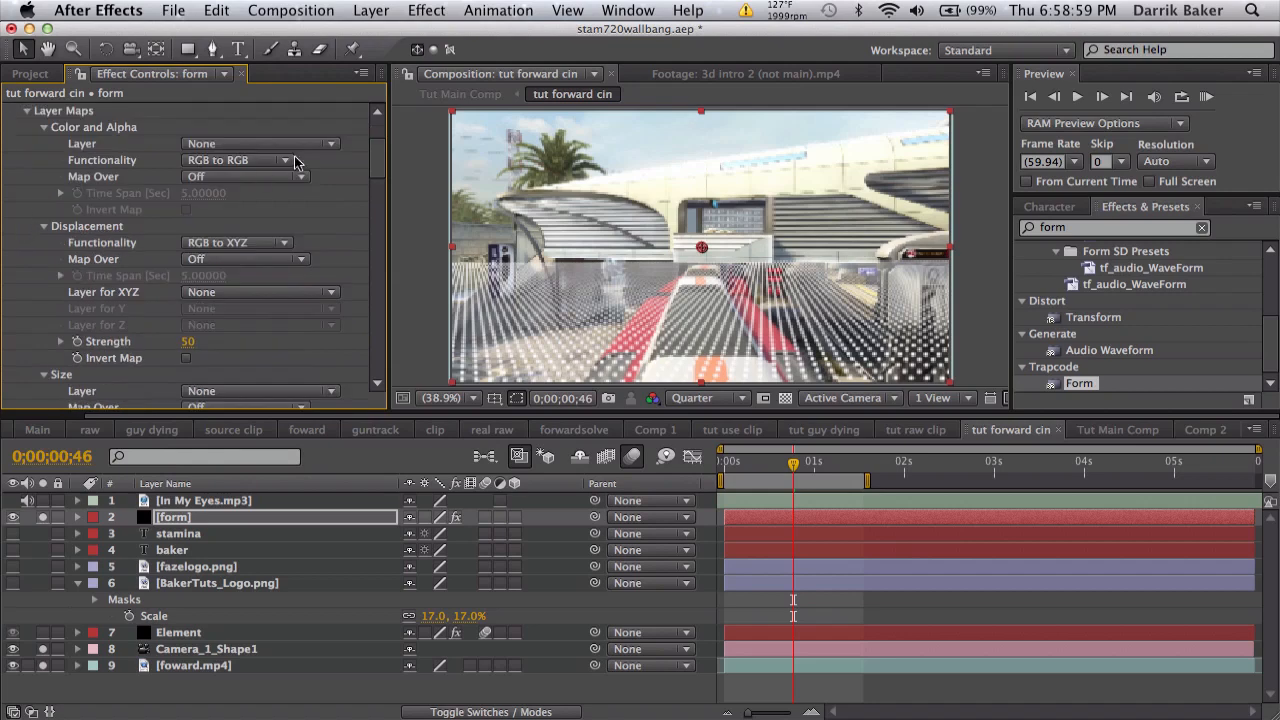
pyautogui.click(268, 177)
pyautogui.click(268, 176)
pyautogui.click(266, 161)
pyautogui.click(265, 161)
pyautogui.scroll(-8, 242, 247)
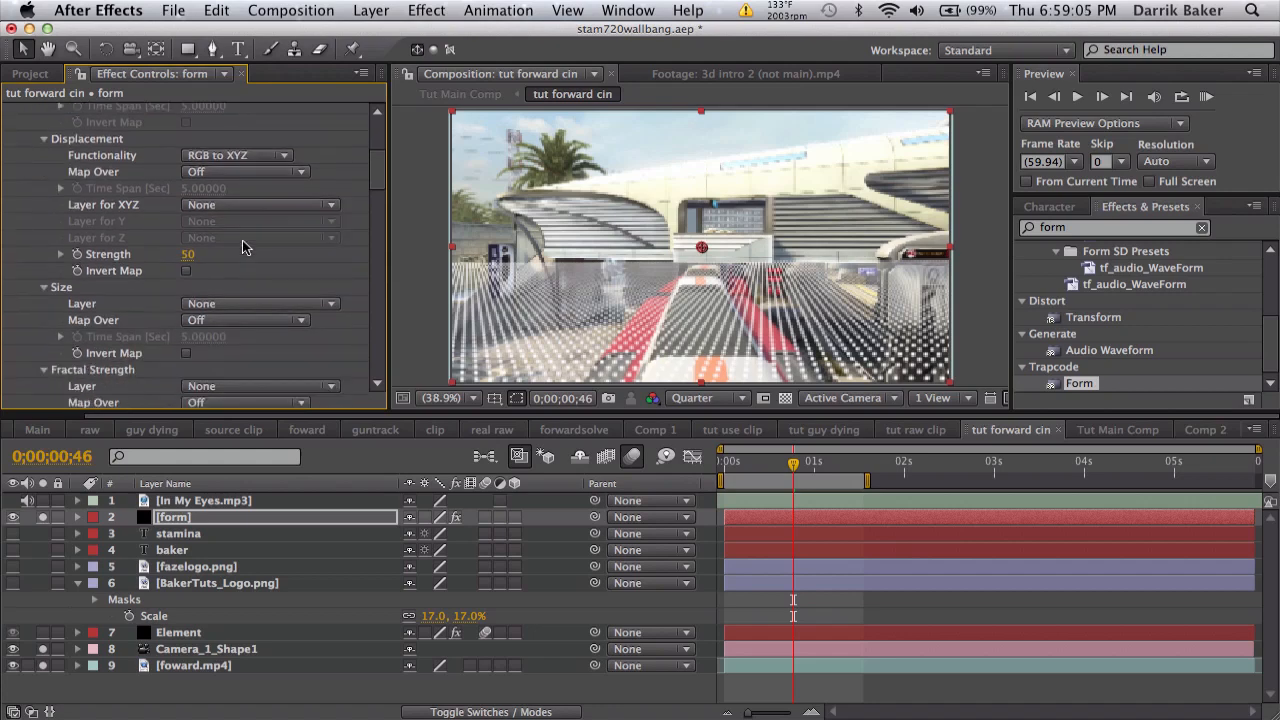
pyautogui.scroll(-1, 242, 247)
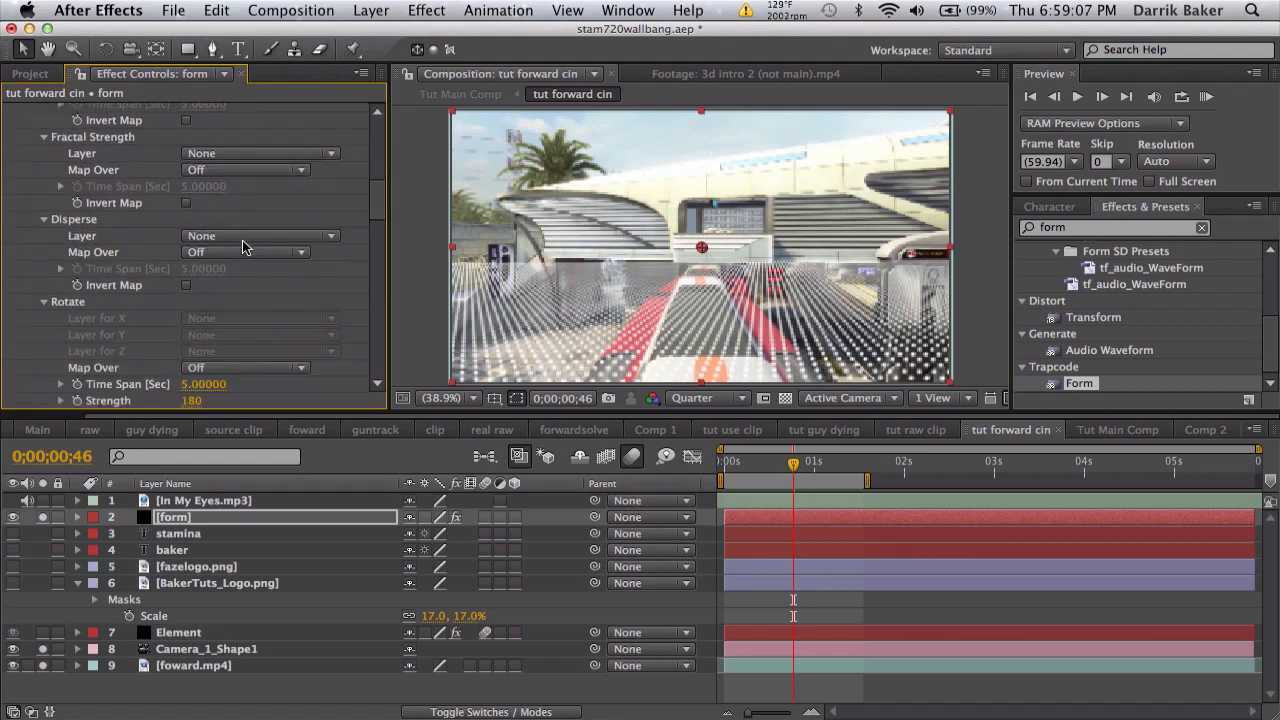
pyautogui.scroll(9, 242, 247)
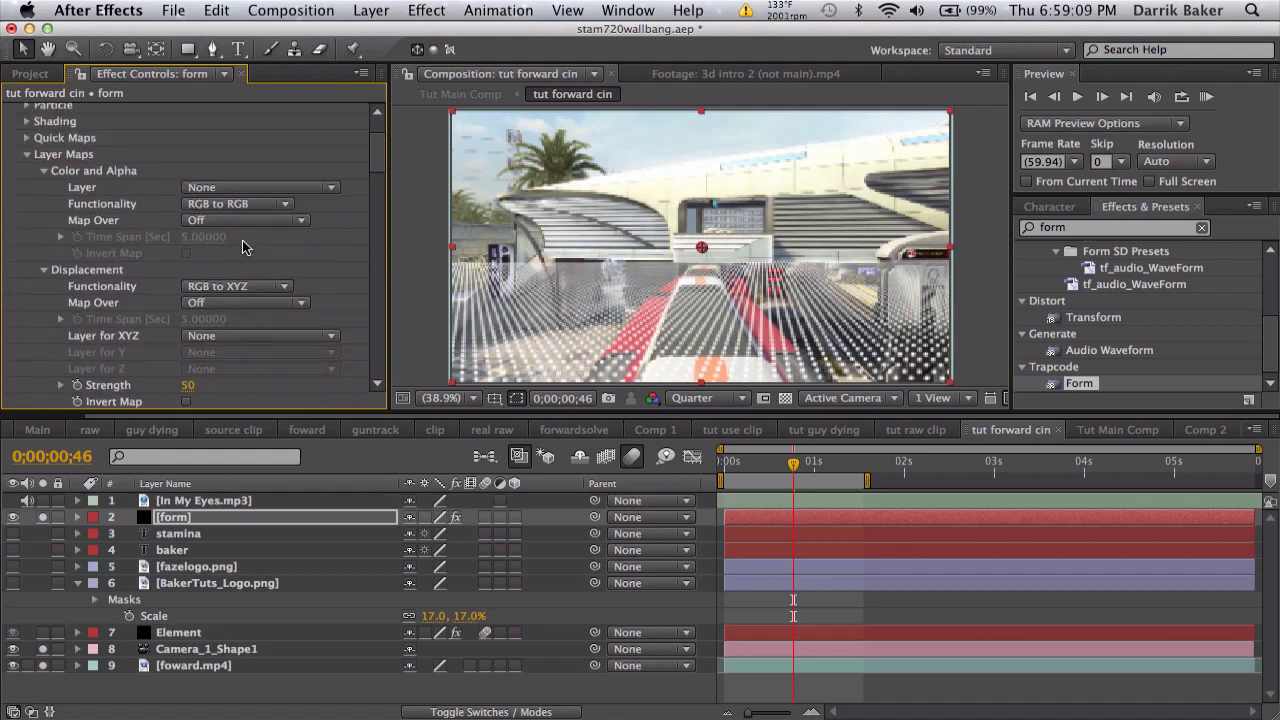
pyautogui.click(27, 184)
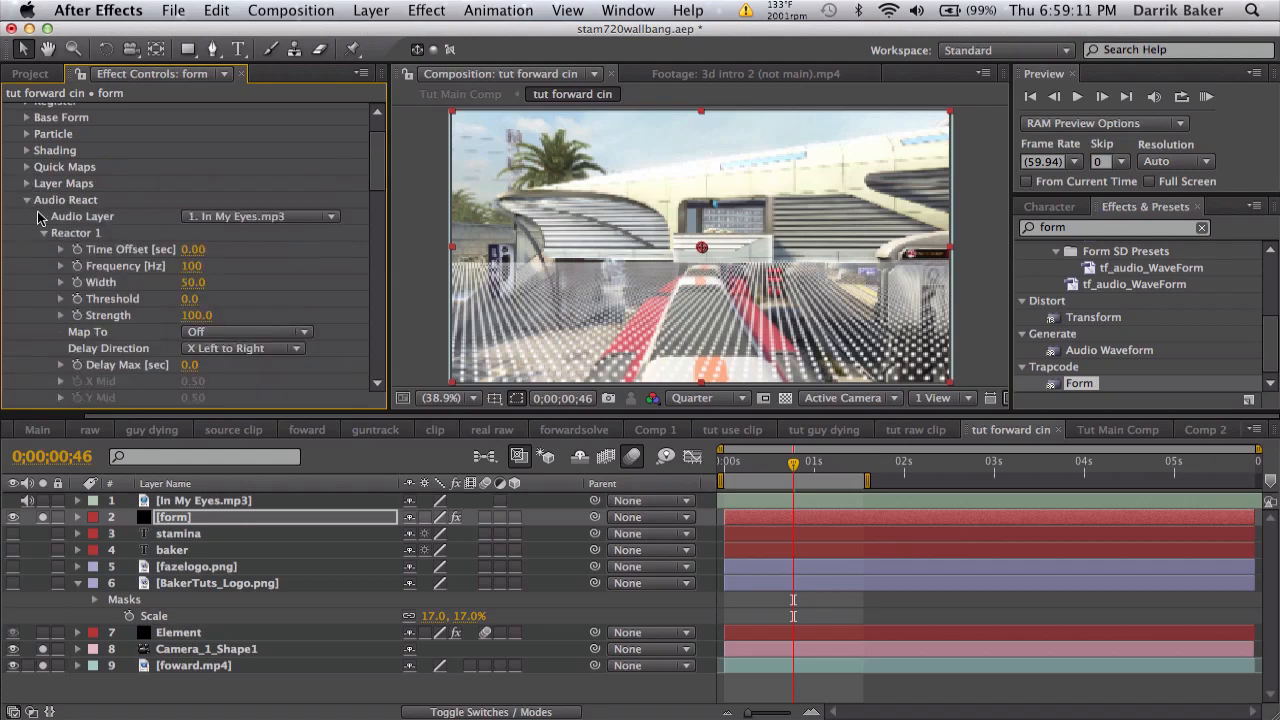
# Map audio Reactor 1 of the Form effect to Fractal and collapse the Audio React settings.
pyautogui.scroll(-1, 230, 264)
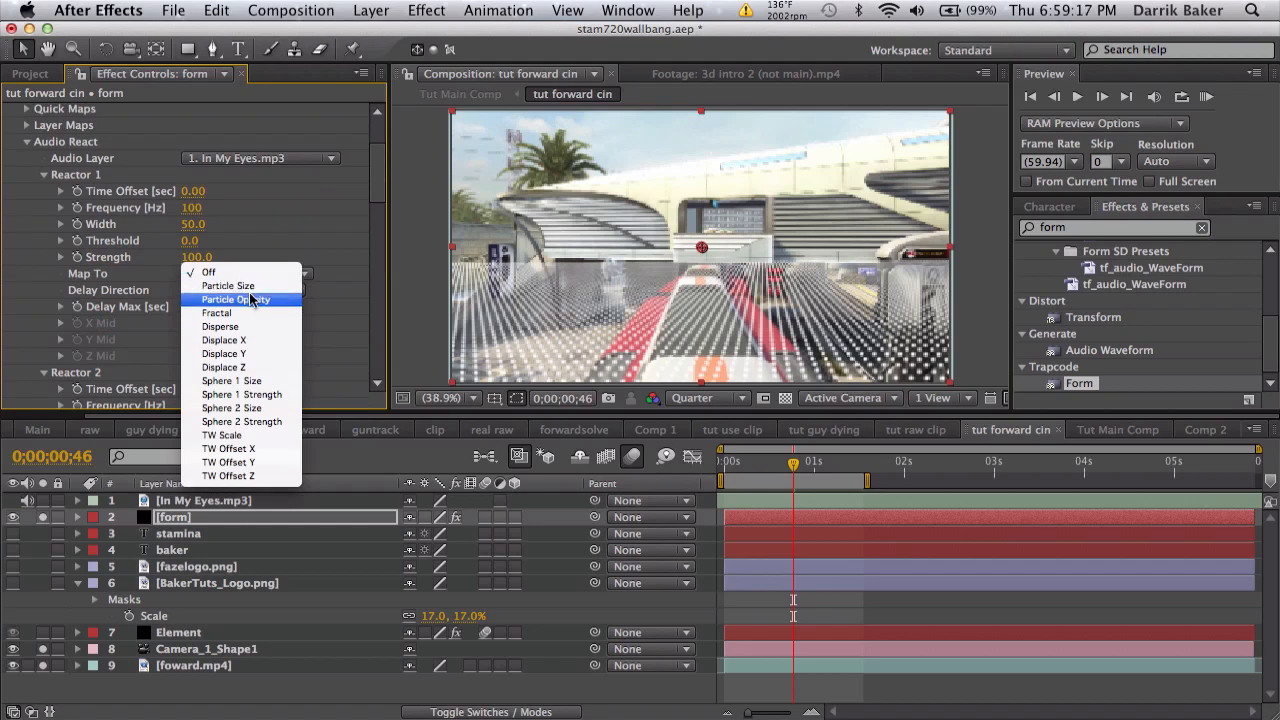
pyautogui.click(255, 312)
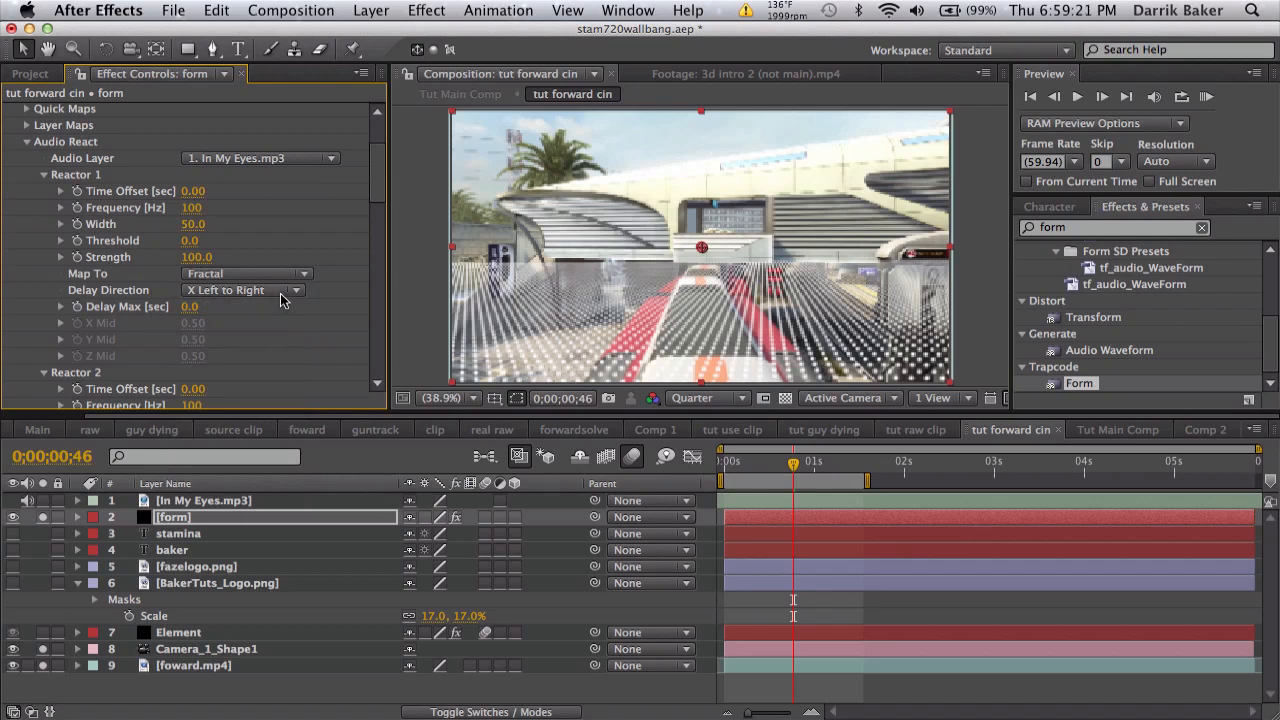
pyautogui.scroll(-2, 281, 299)
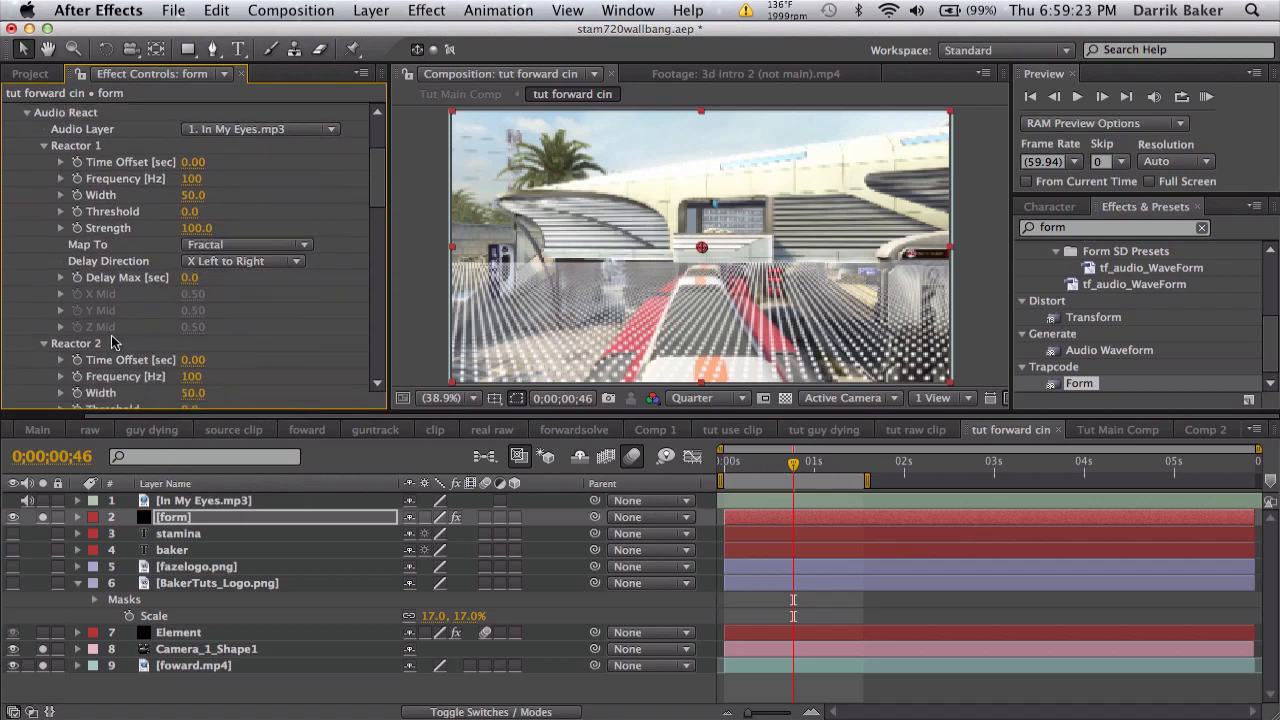
pyautogui.scroll(-5, 111, 342)
pyautogui.scroll(8, 111, 340)
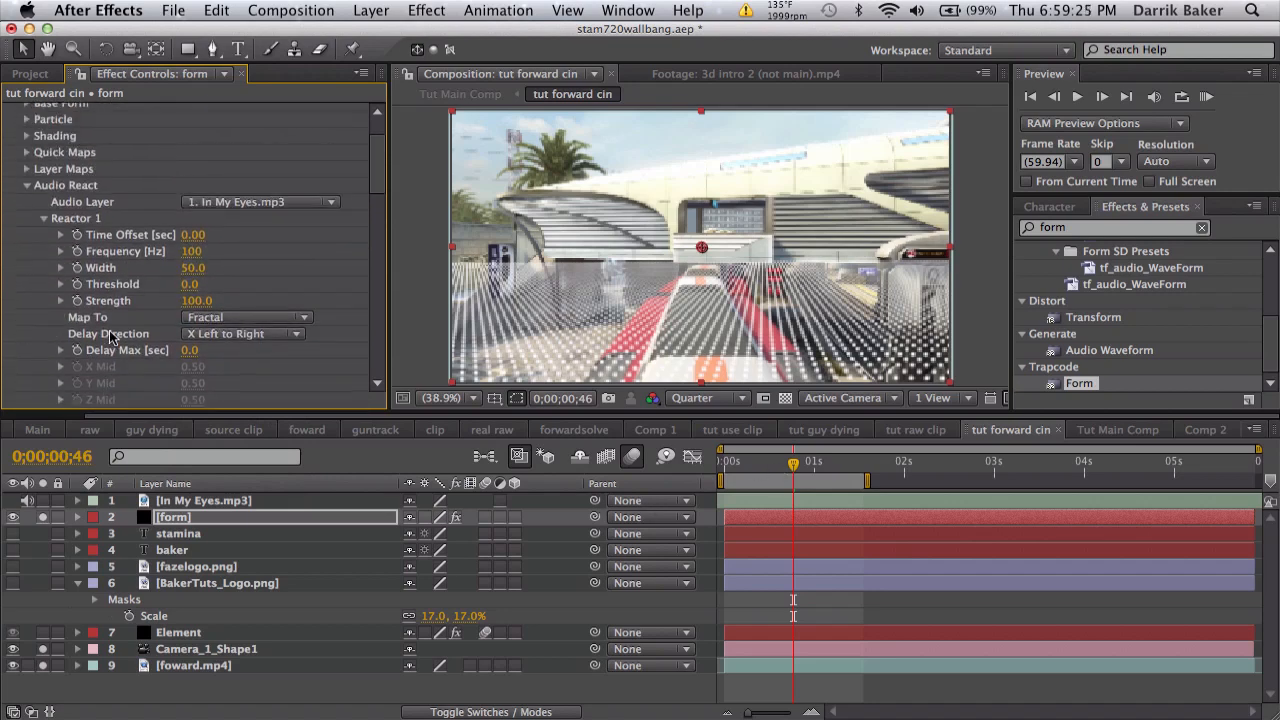
pyautogui.click(27, 187)
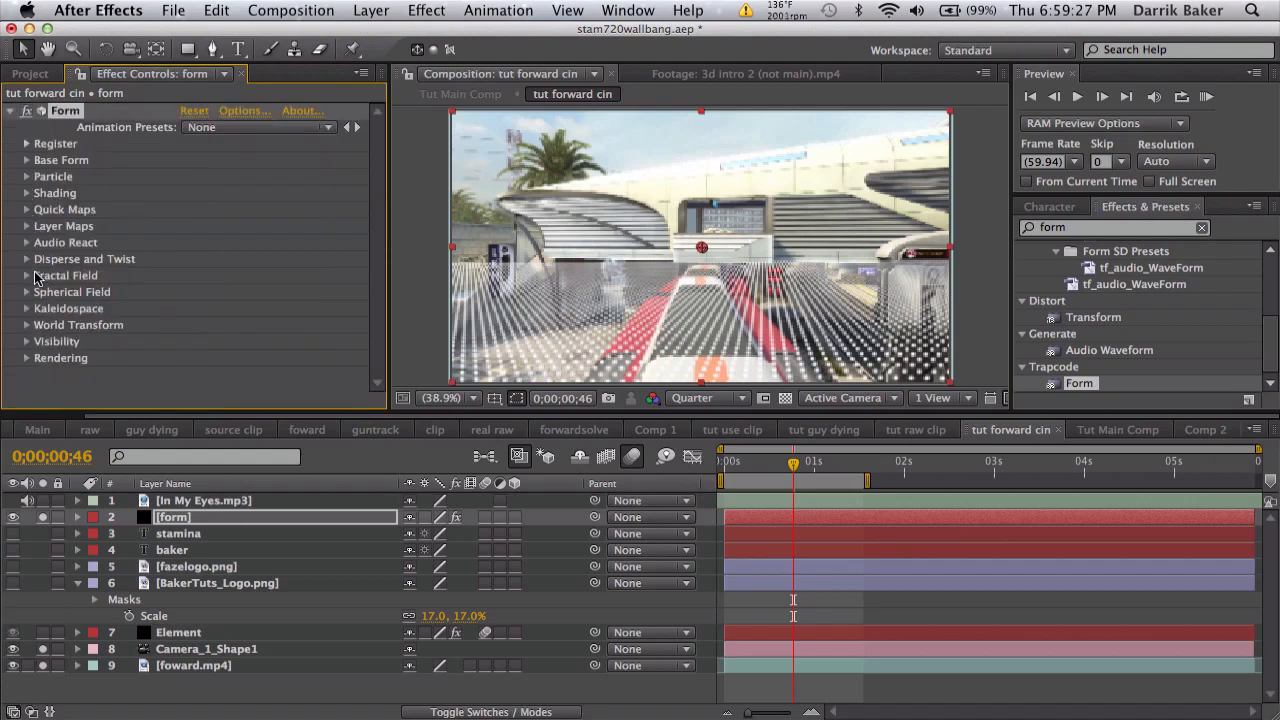
# Set the Form effect's Fractal Field Displace to 41 and Flow X to 285.
pyautogui.click(27, 276)
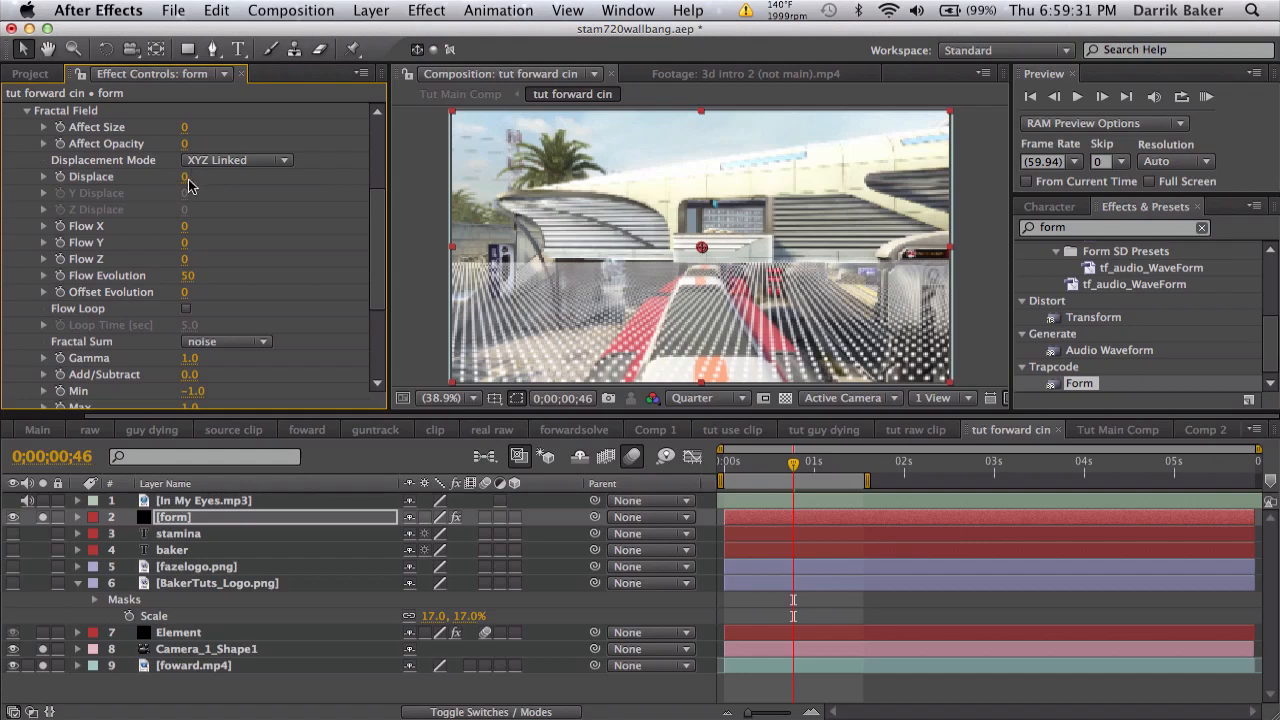
pyautogui.moveTo(188, 176); pyautogui.dragTo(184, 144)
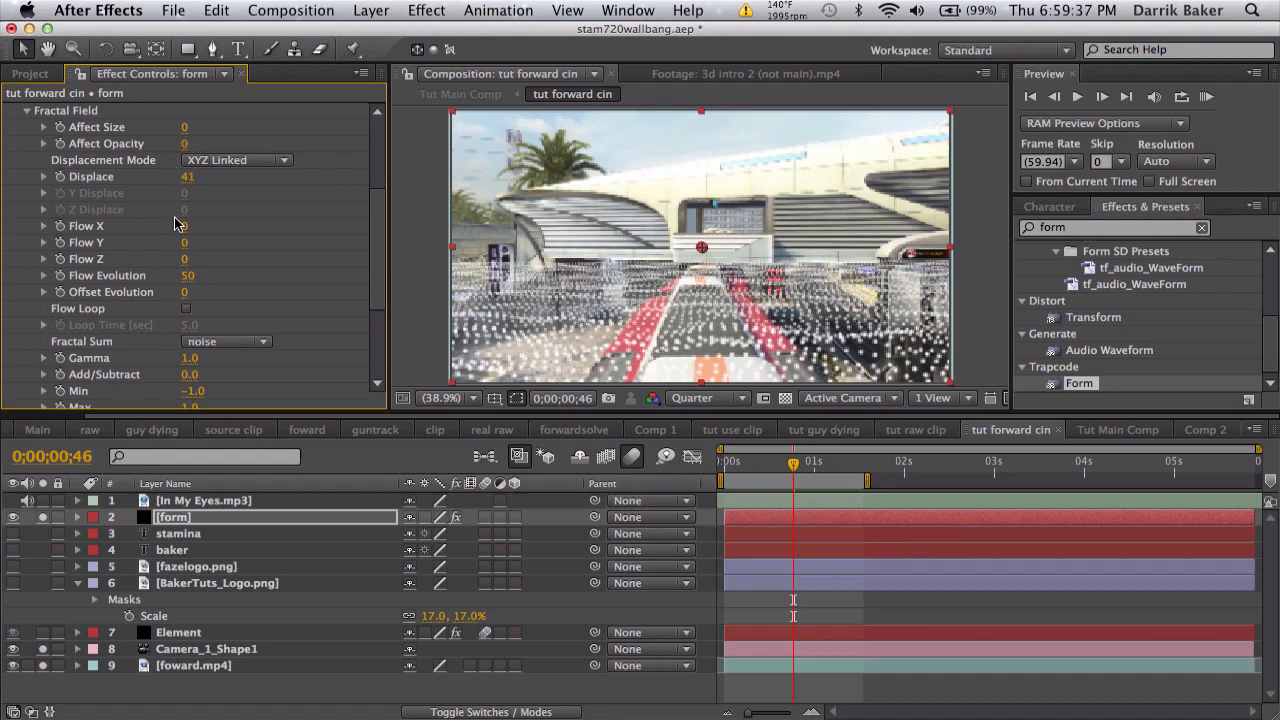
pyautogui.moveTo(185, 233); pyautogui.dragTo(480, 241)
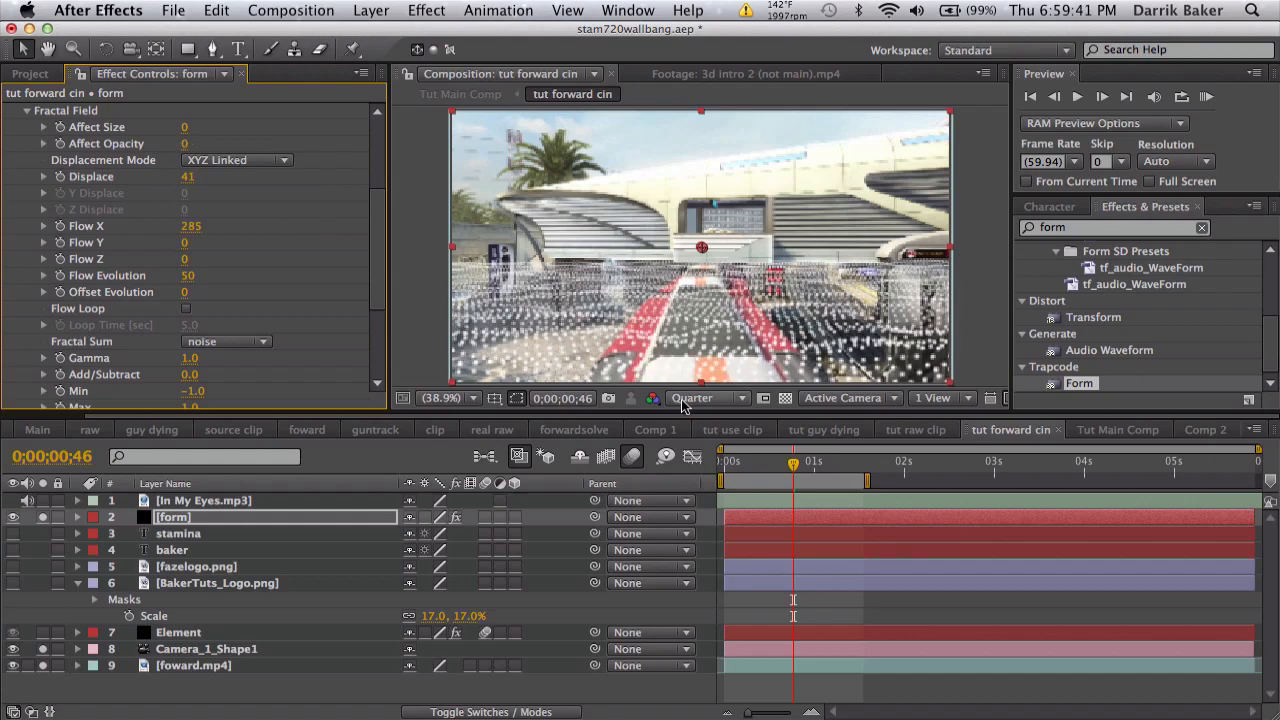
# Scrub ahead to 0;00;03;29 and examine Reactor 4's mapping options in the Form effect's Audio React settings.
pyautogui.click(772, 462)
pyautogui.moveTo(808, 467); pyautogui.dragTo(1038, 465)
pyautogui.scroll(5, 172, 180)
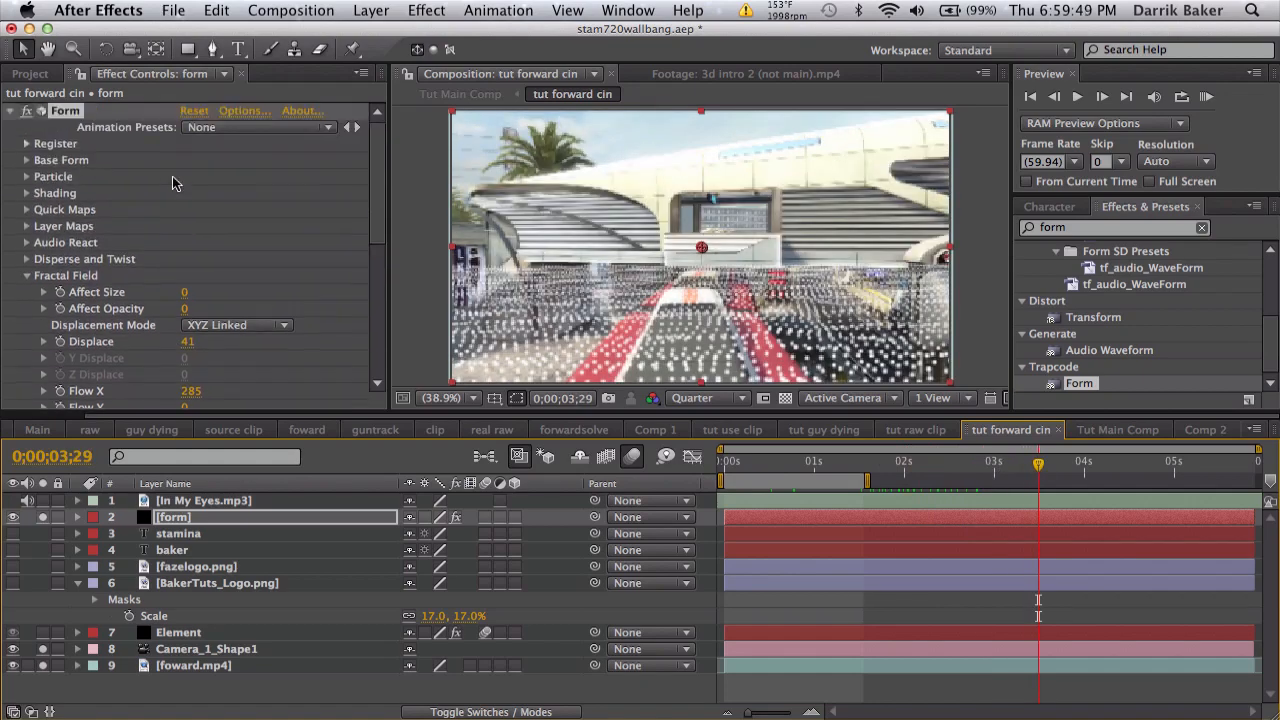
pyautogui.click(27, 242)
pyautogui.scroll(-4, 31, 245)
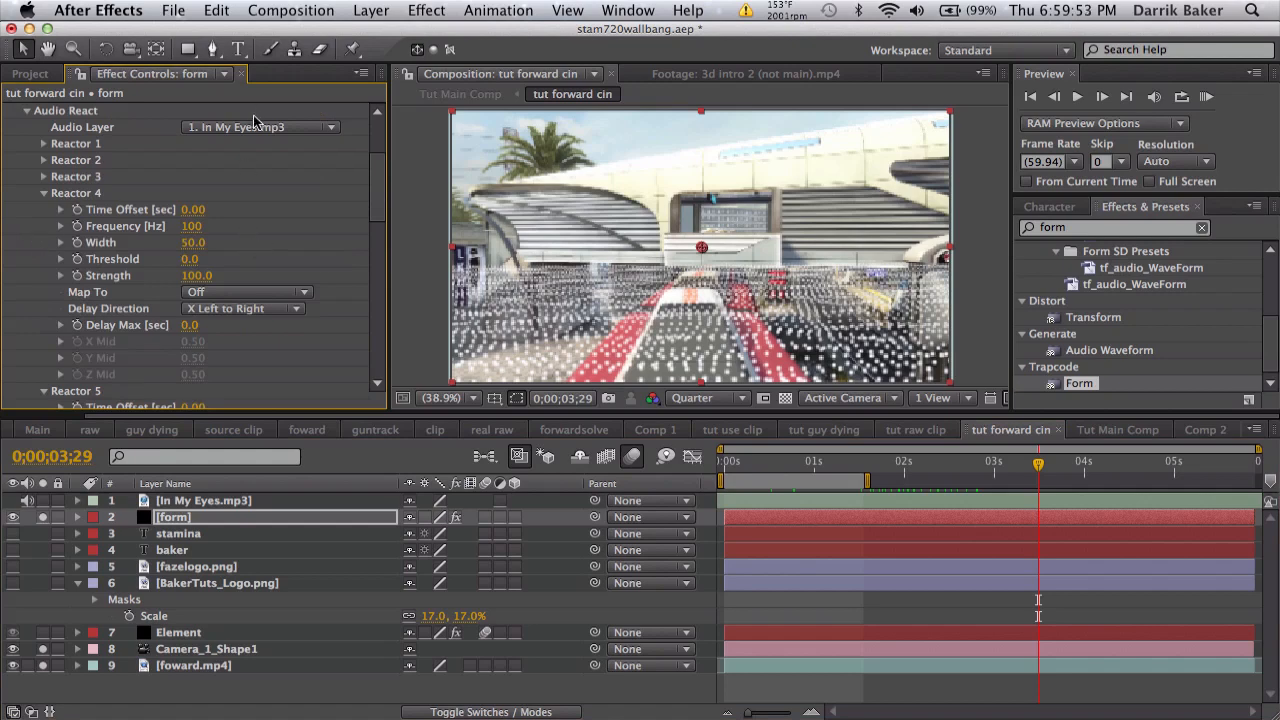
pyautogui.scroll(-3, 208, 246)
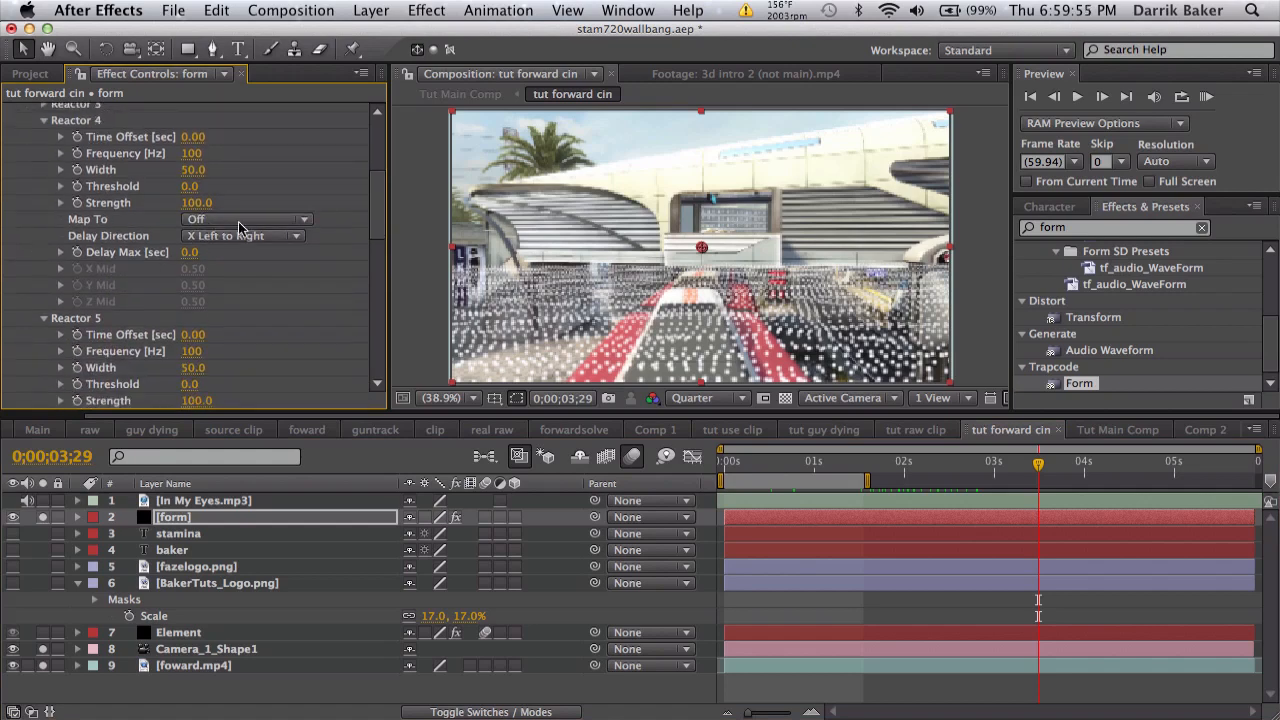
pyautogui.click(243, 220)
pyautogui.click(297, 177)
# Map audio Reactor 1 of the Form effect to Disperse and preview the particles up to 0;00;02;37.
pyautogui.scroll(6, 297, 177)
pyautogui.click(44, 216)
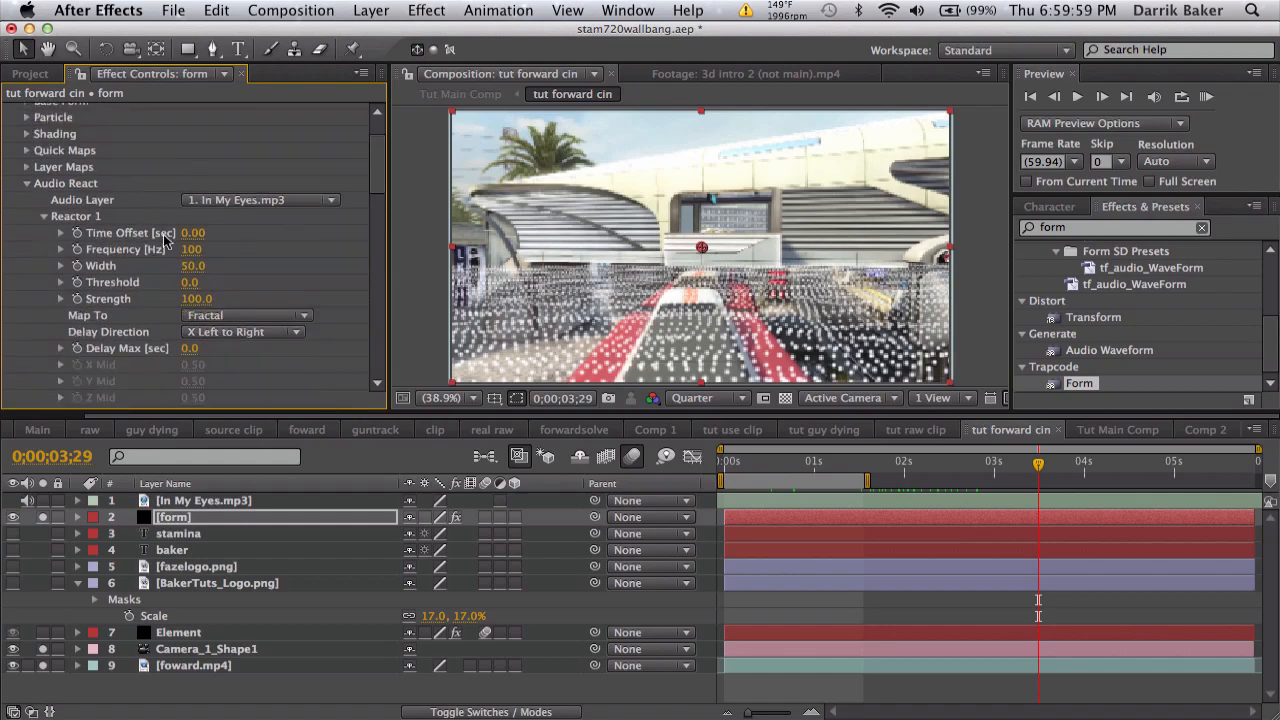
pyautogui.click(257, 320)
pyautogui.click(255, 327)
pyautogui.click(803, 462)
pyautogui.moveTo(808, 465); pyautogui.dragTo(960, 466)
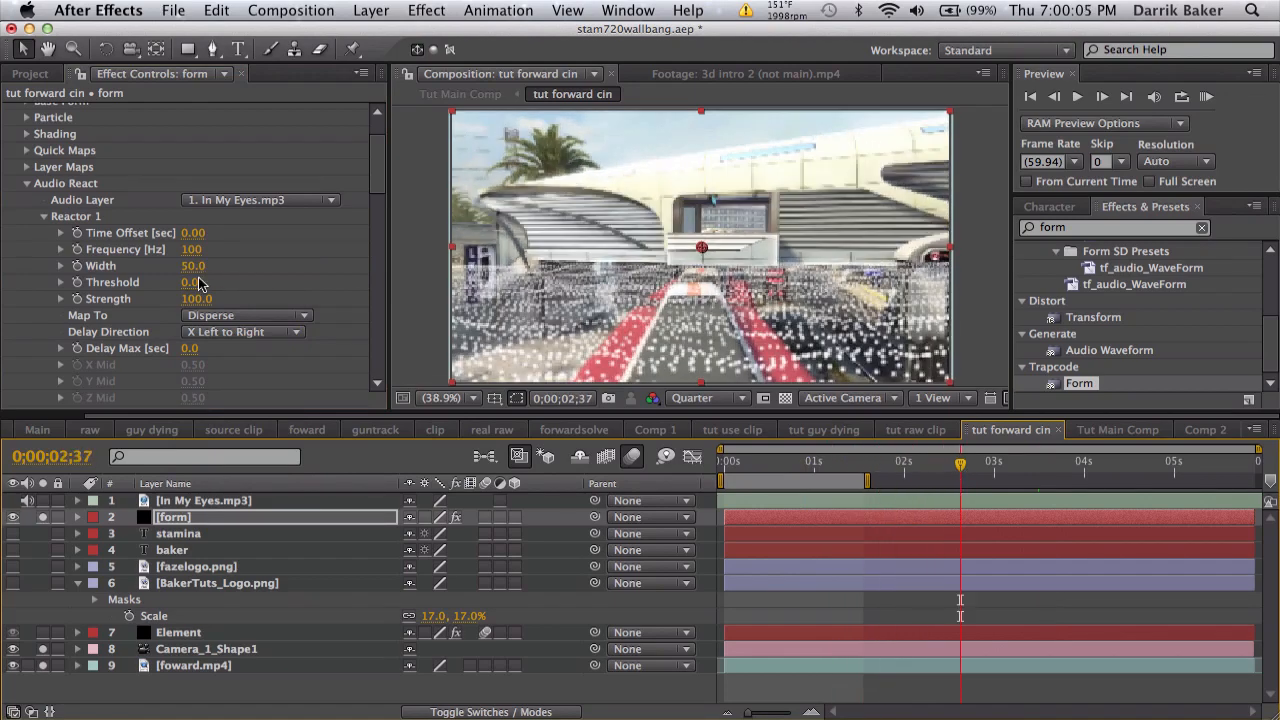
# Set Reactor 1's Strength to 3900, check the particles at 0;00;02;07, and collapse the Audio React and Fractal Field settings.
pyautogui.moveTo(196, 300); pyautogui.dragTo(438, 292)
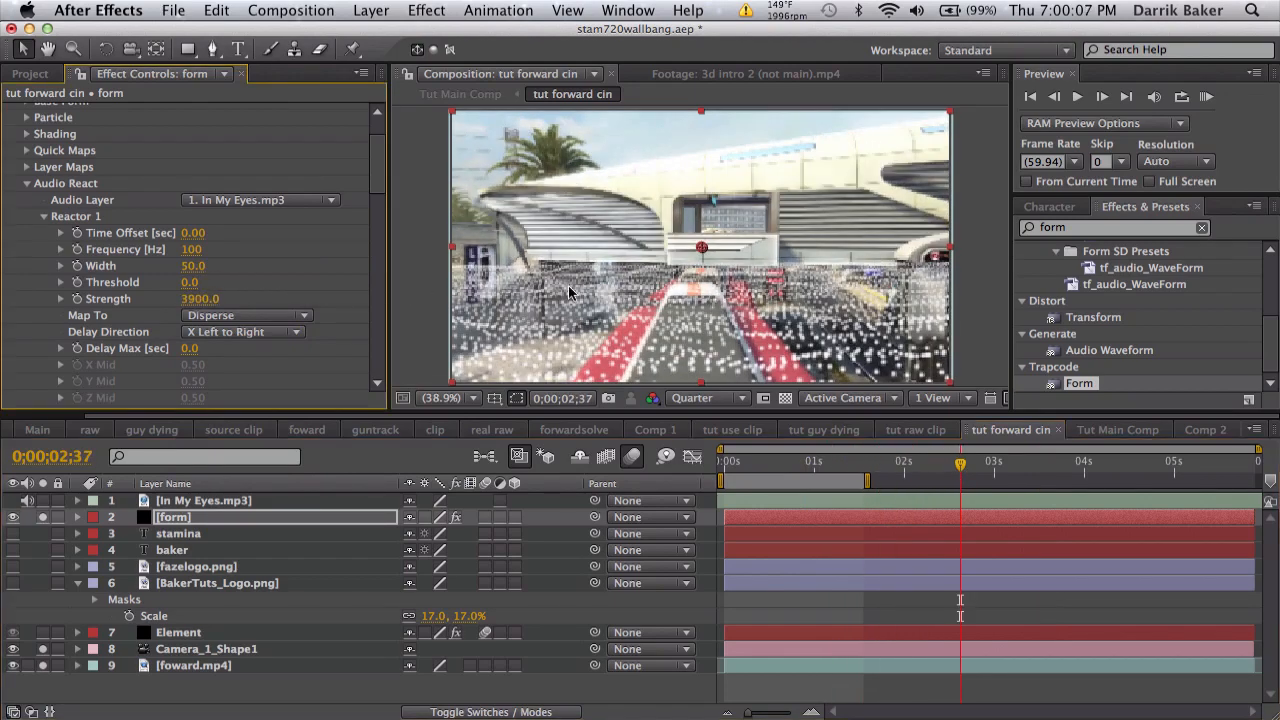
pyautogui.moveTo(830, 466); pyautogui.dragTo(914, 466)
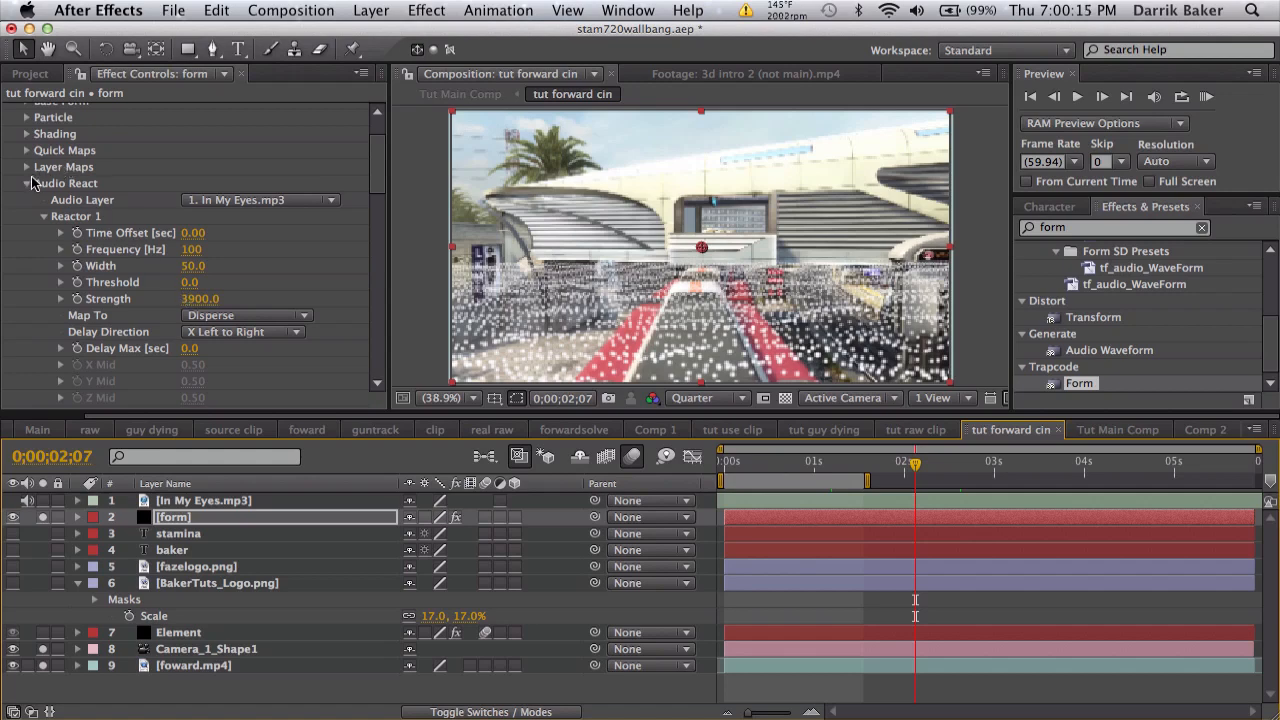
pyautogui.click(28, 185)
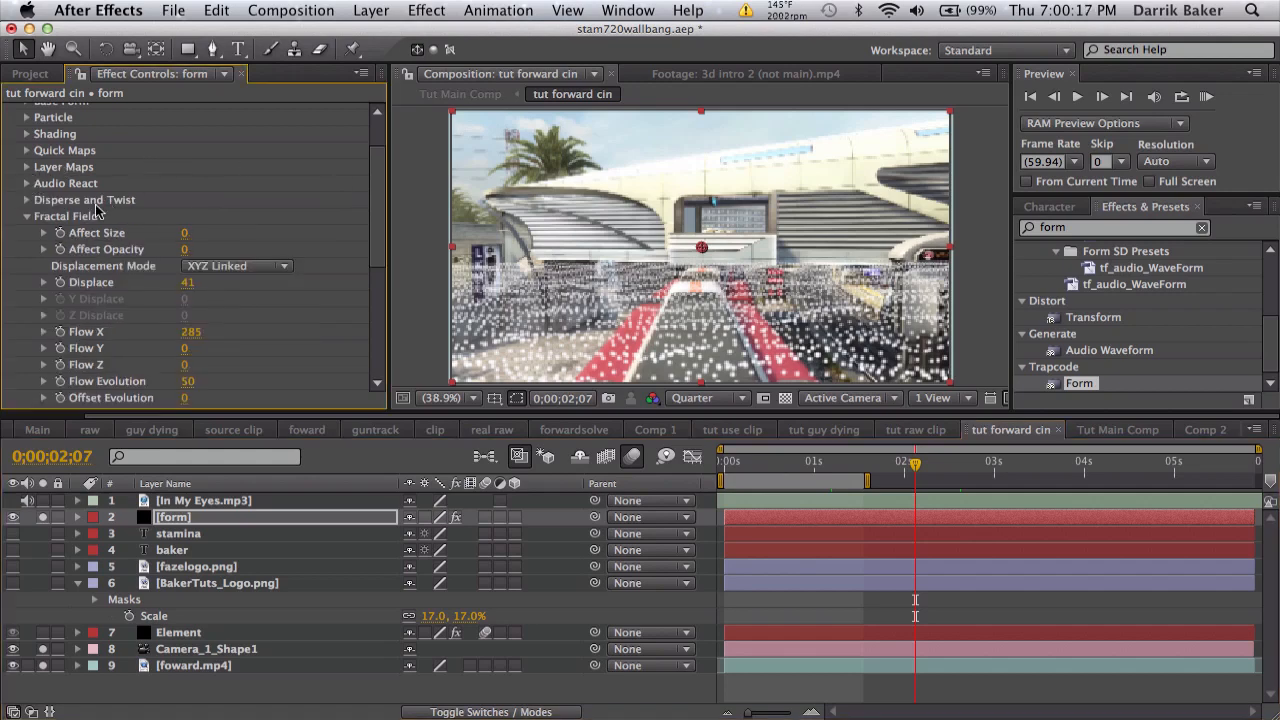
pyautogui.click(27, 216)
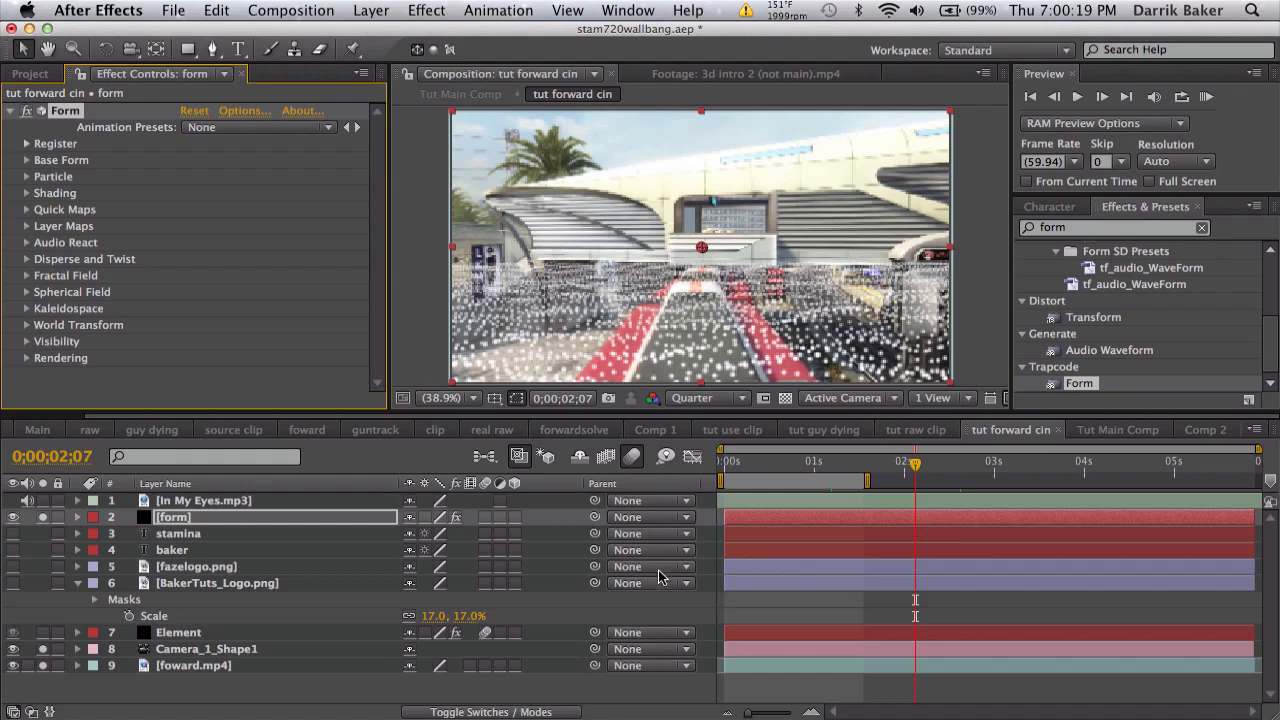
# Apply the Trapcode Starglow effect to the form layer.
pyautogui.click(350, 518)
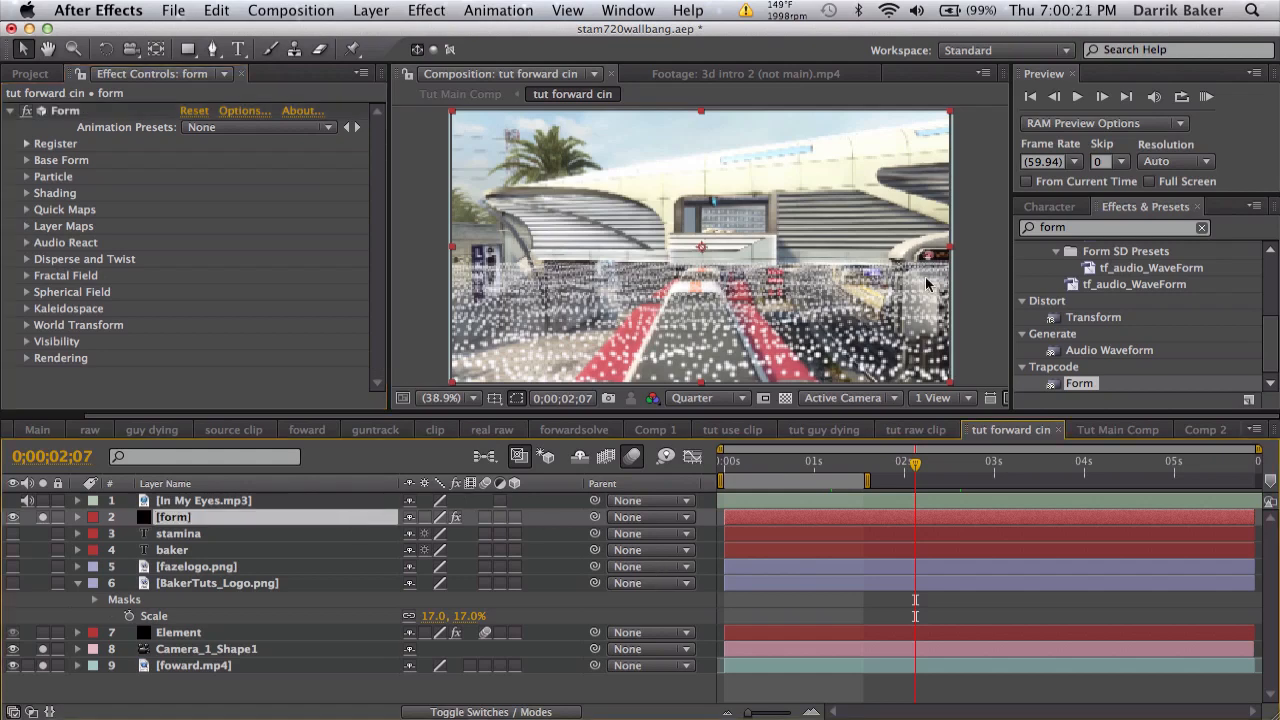
pyautogui.click(1054, 227)
pyautogui.write('star')
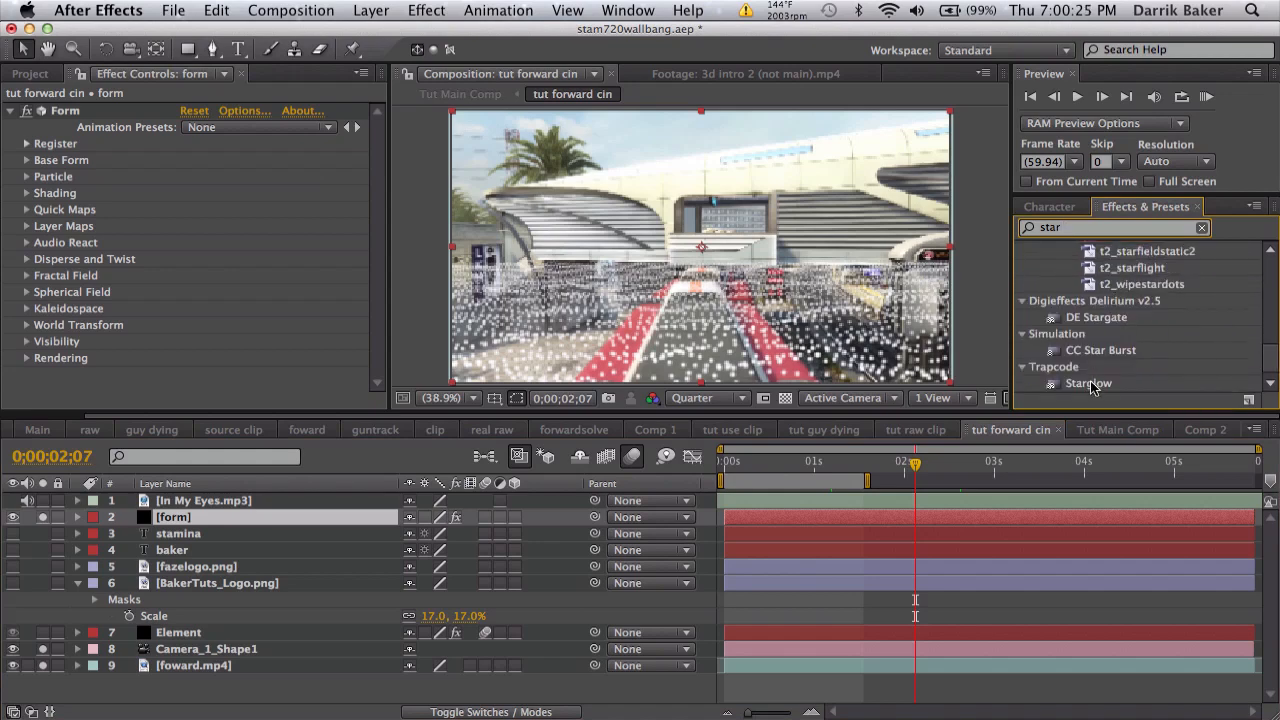
pyautogui.doubleClick(1090, 384)
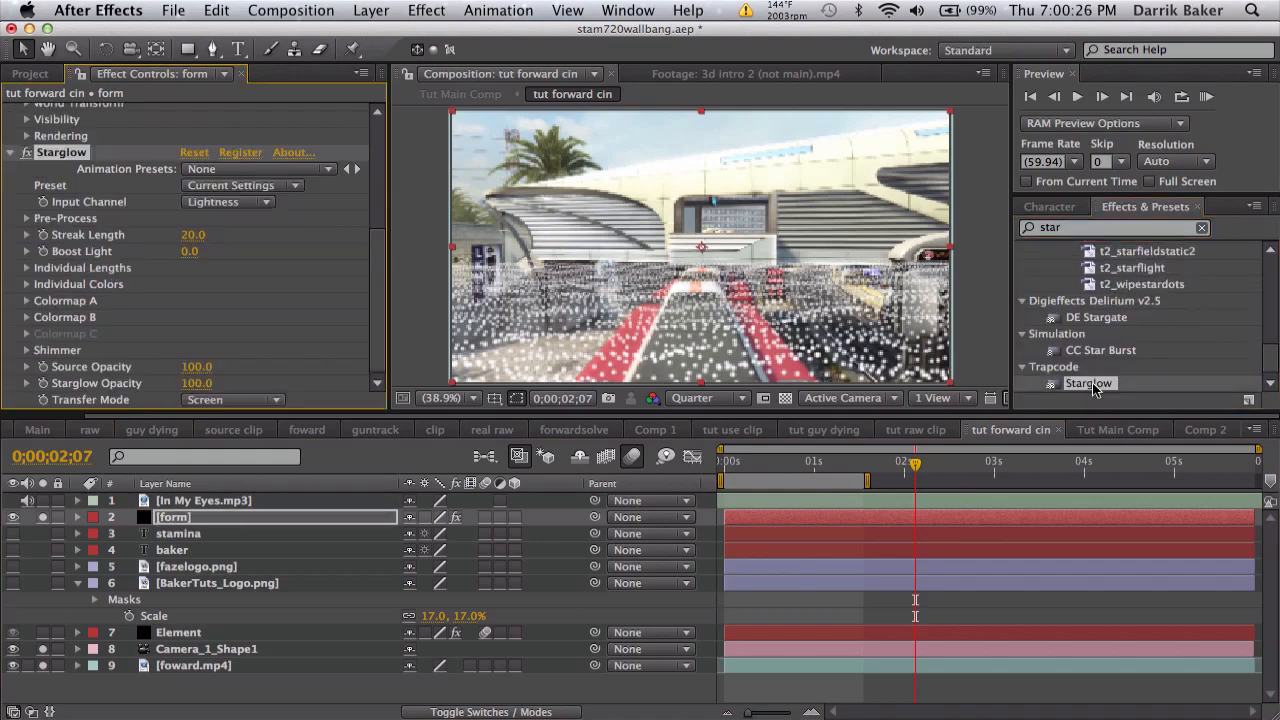
# Try Add for both Starglow's Transfer Mode and the form layer's blending mode.
pyautogui.click(226, 399)
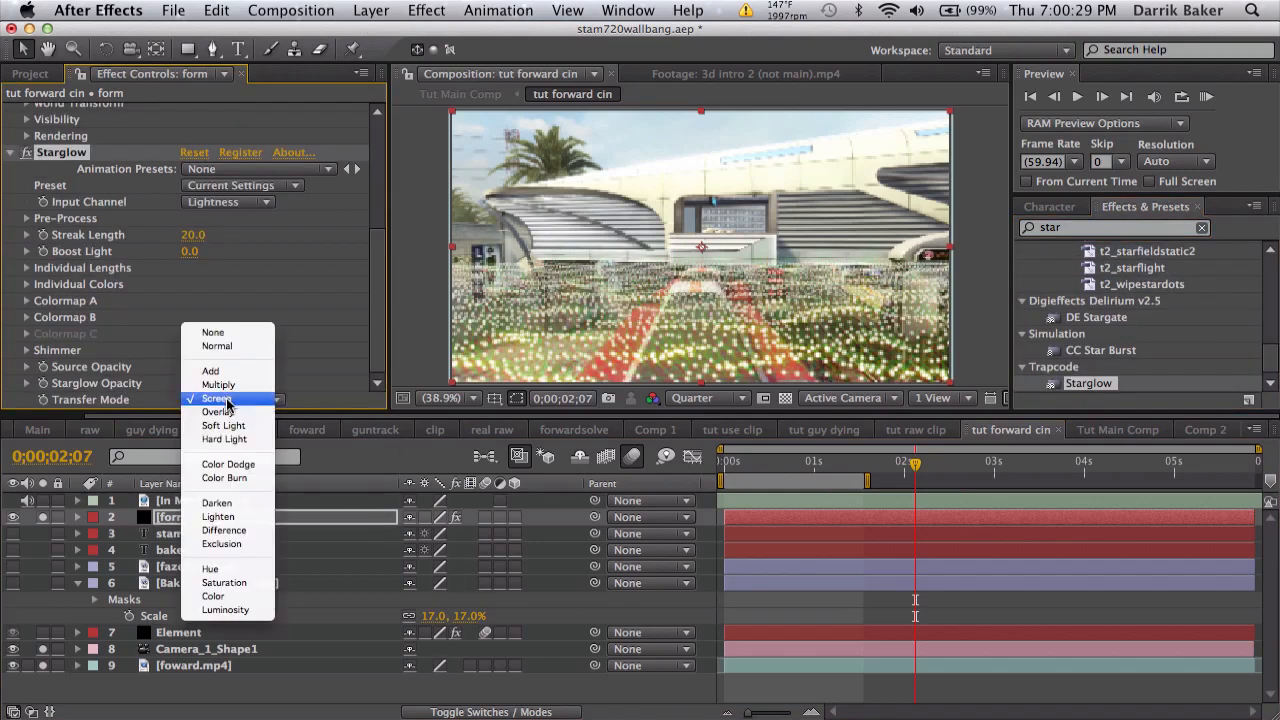
pyautogui.click(215, 371)
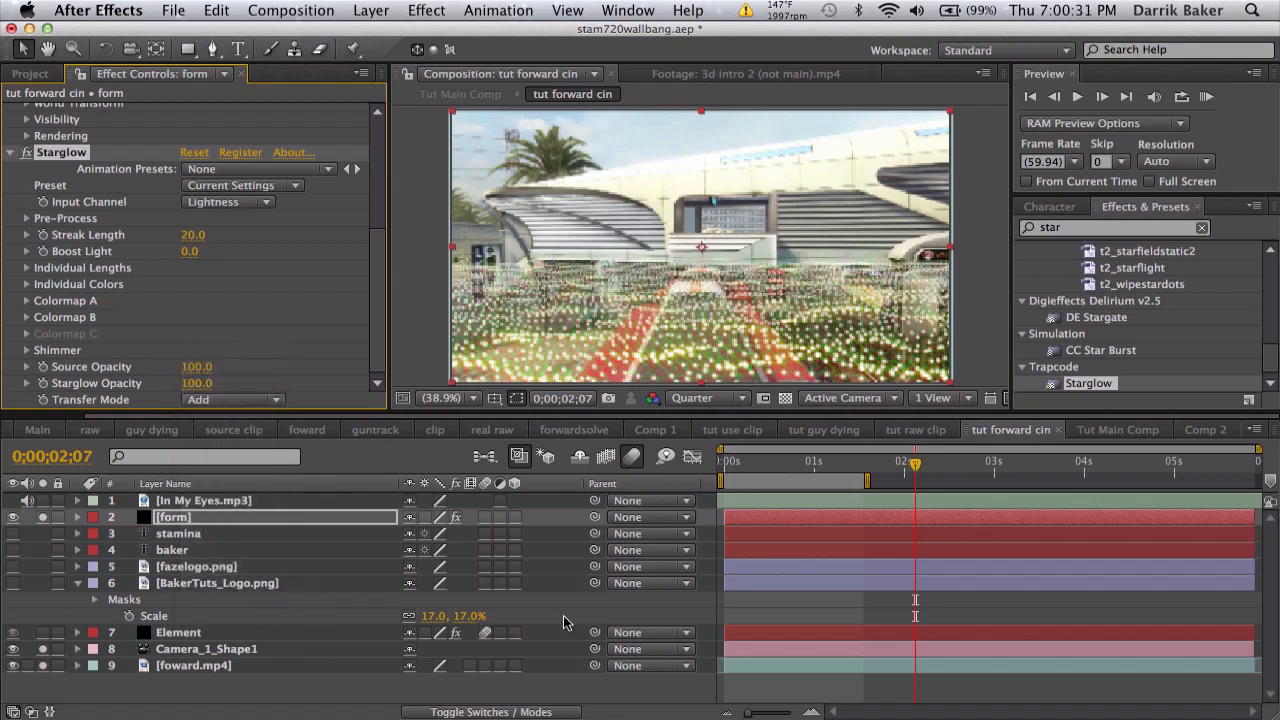
pyautogui.click(548, 712)
pyautogui.click(450, 518)
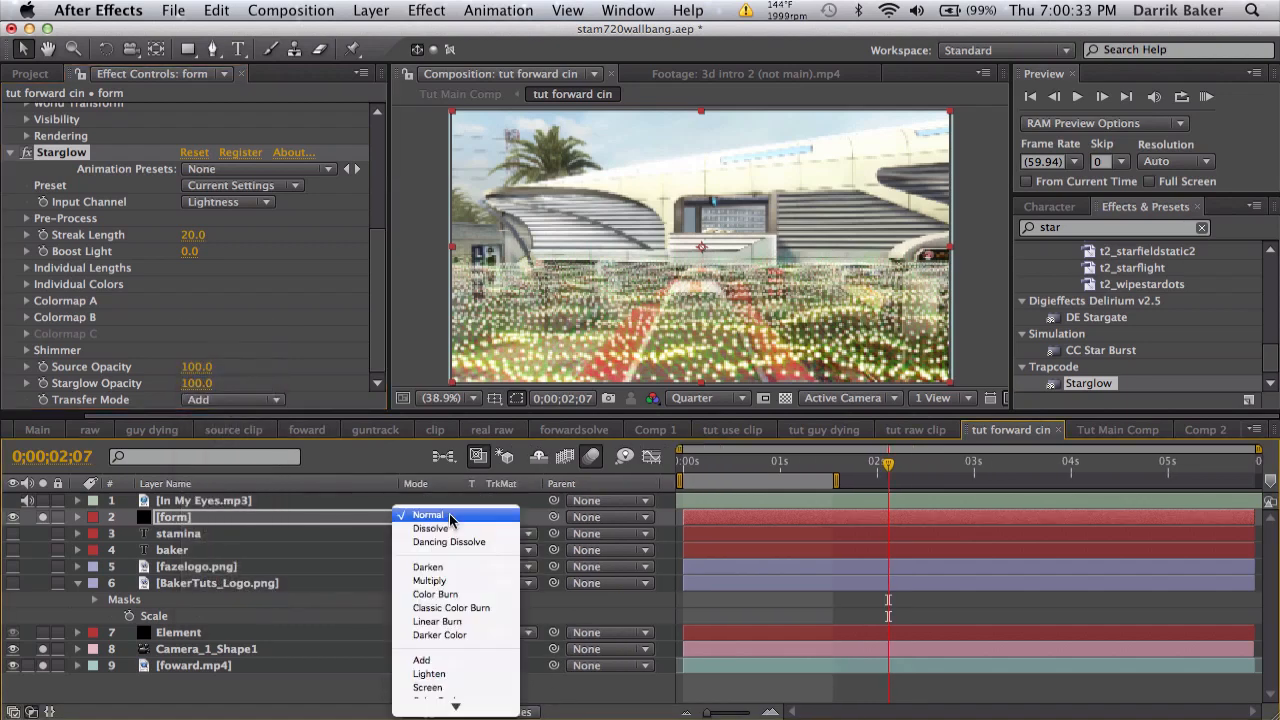
pyautogui.click(430, 665)
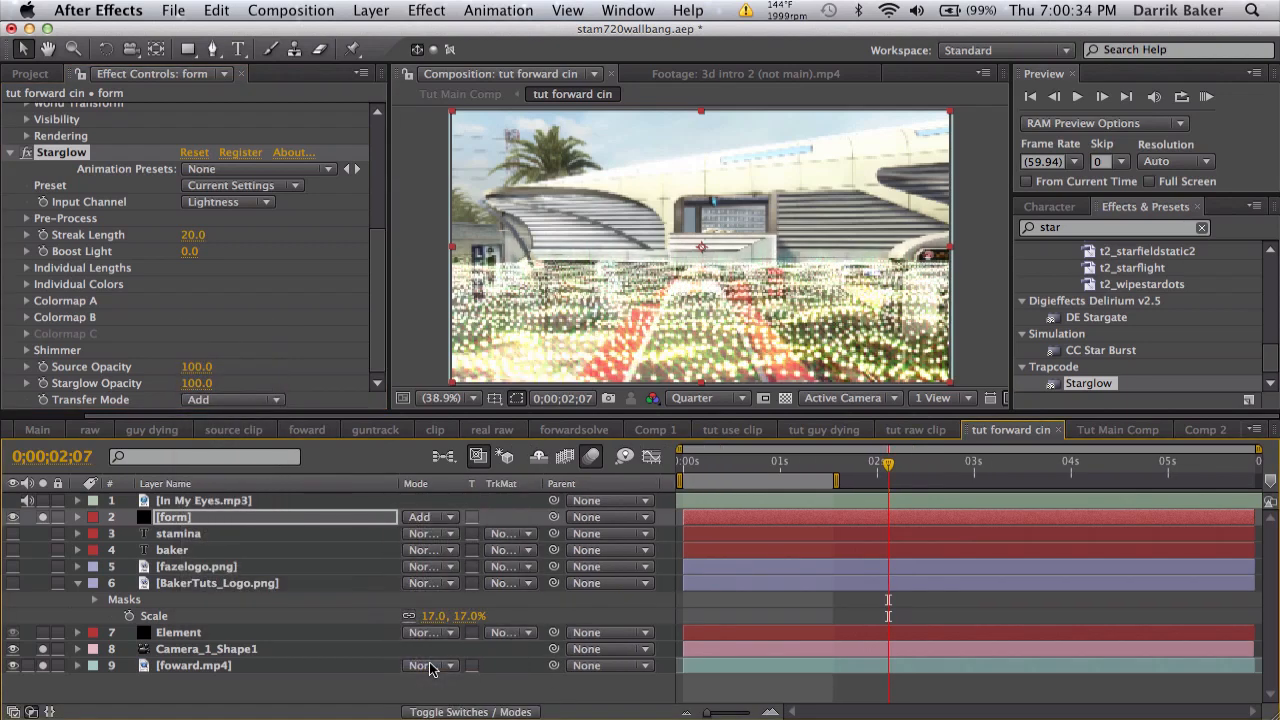
# Set the form layer's blending mode and Starglow's Transfer Mode to Screen.
pyautogui.click(426, 519)
pyautogui.click(430, 541)
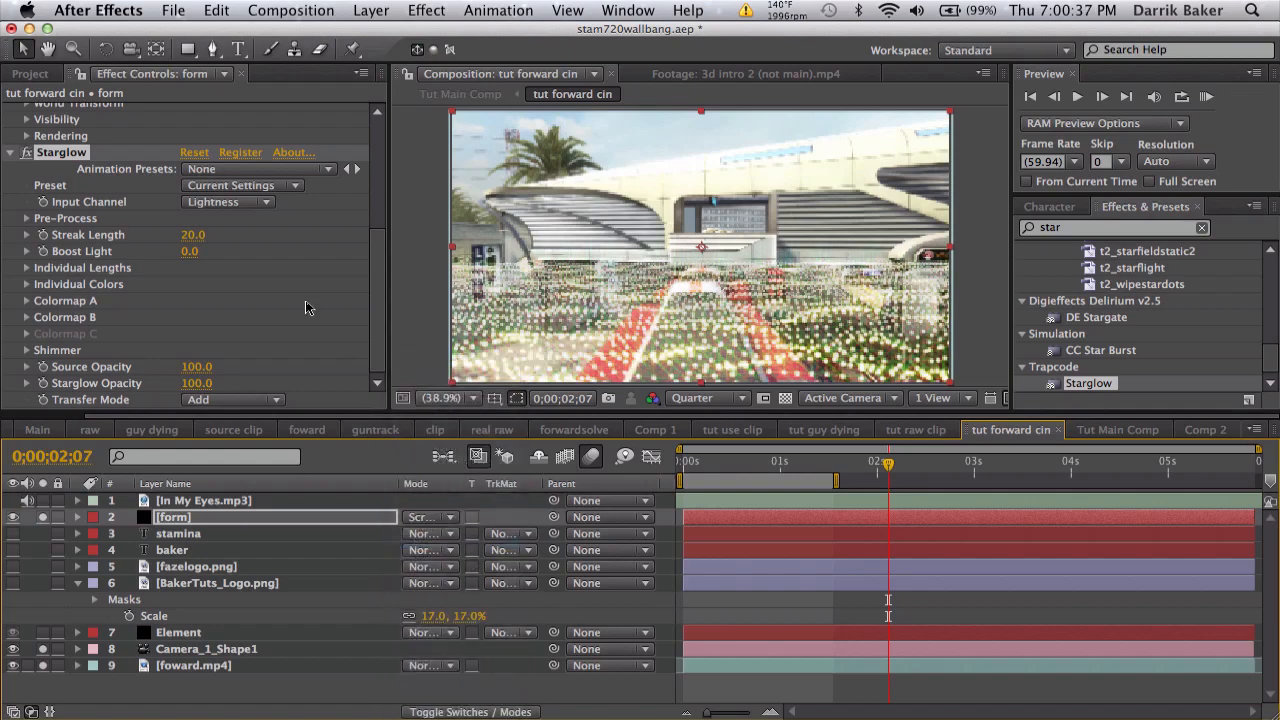
pyautogui.click(210, 400)
pyautogui.click(215, 425)
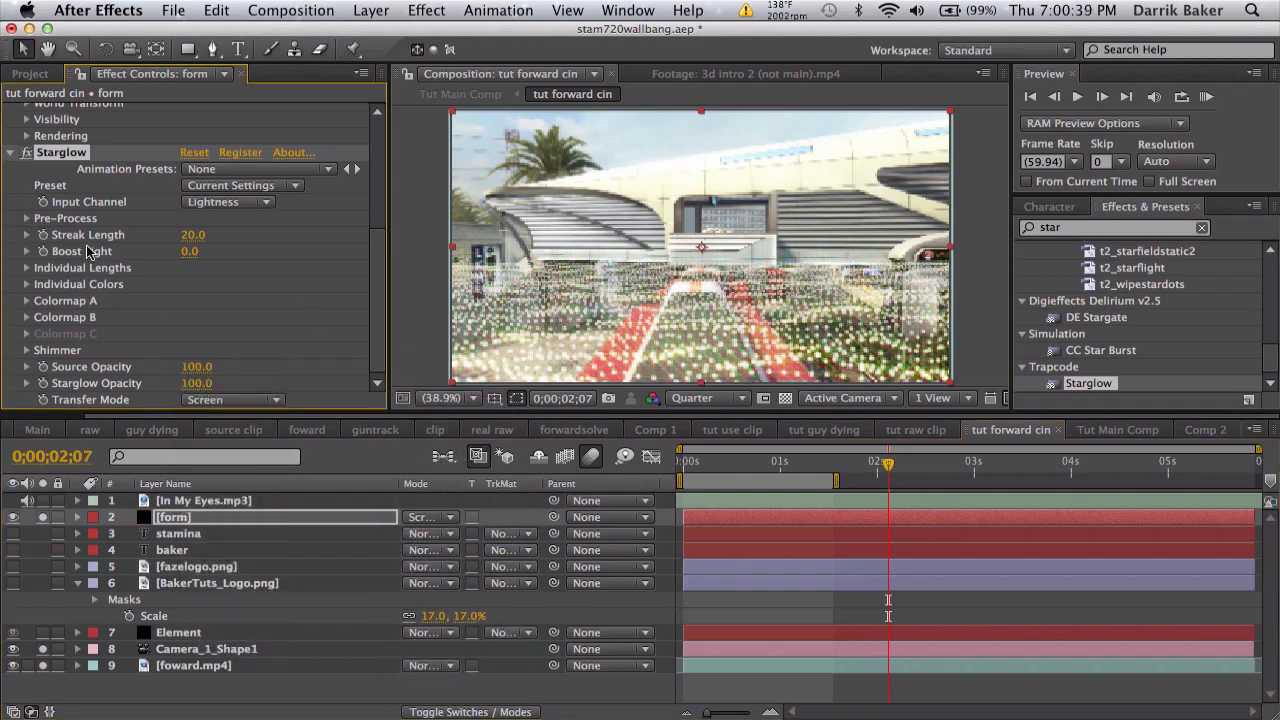
# Set Starglow's Colormap A preset to Electric.
pyautogui.click(27, 301)
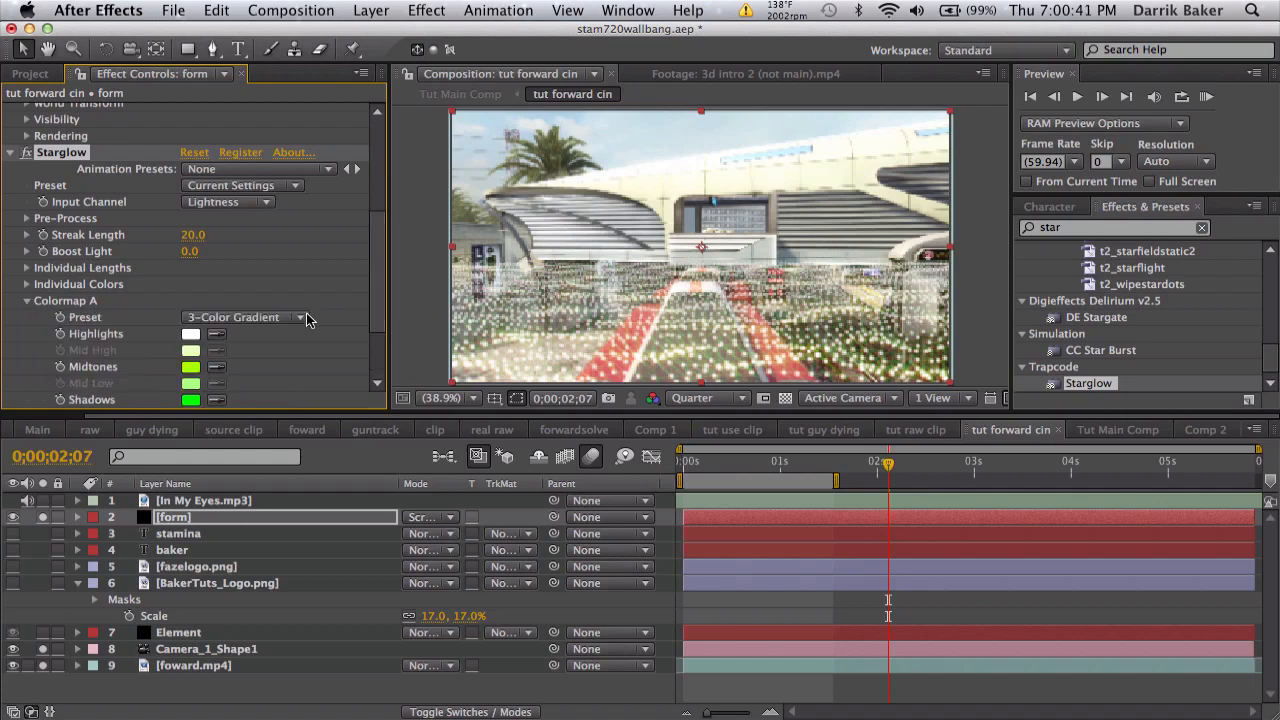
pyautogui.click(300, 317)
pyautogui.click(285, 411)
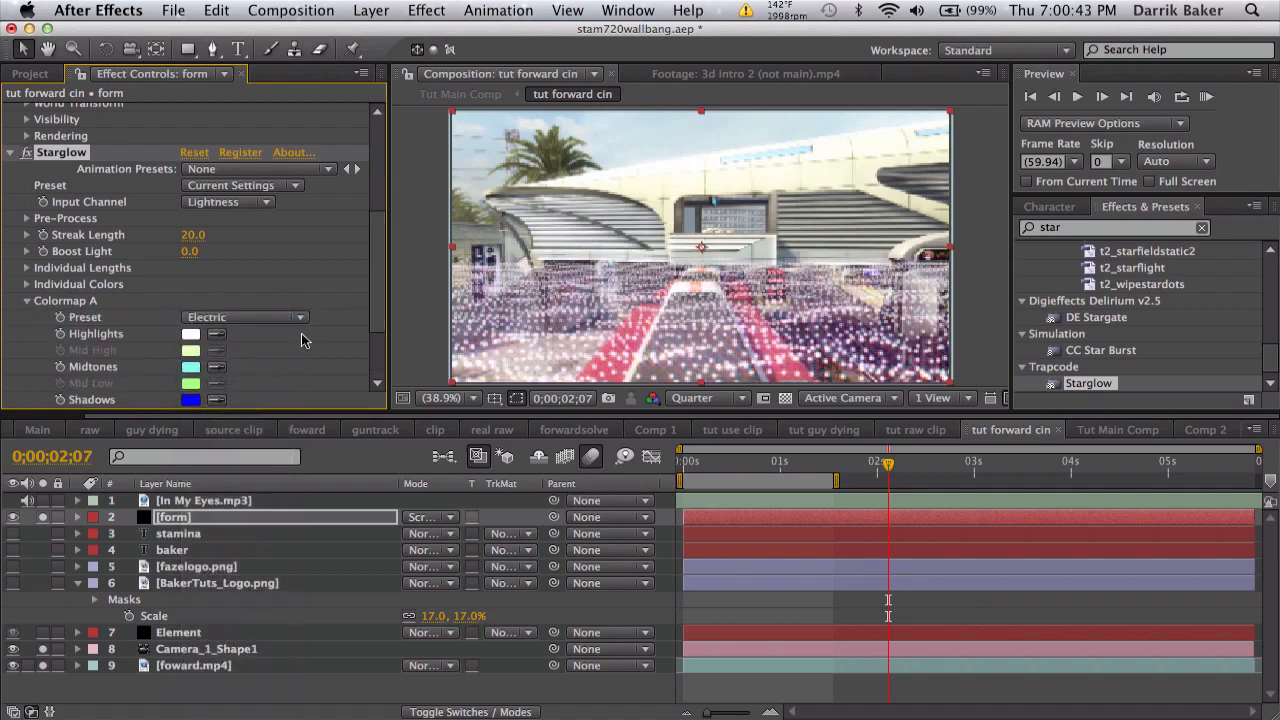
# Collapse Starglow's Colormap A settings and set the Colormap B preset to Spirit.
pyautogui.scroll(-2, 305, 341)
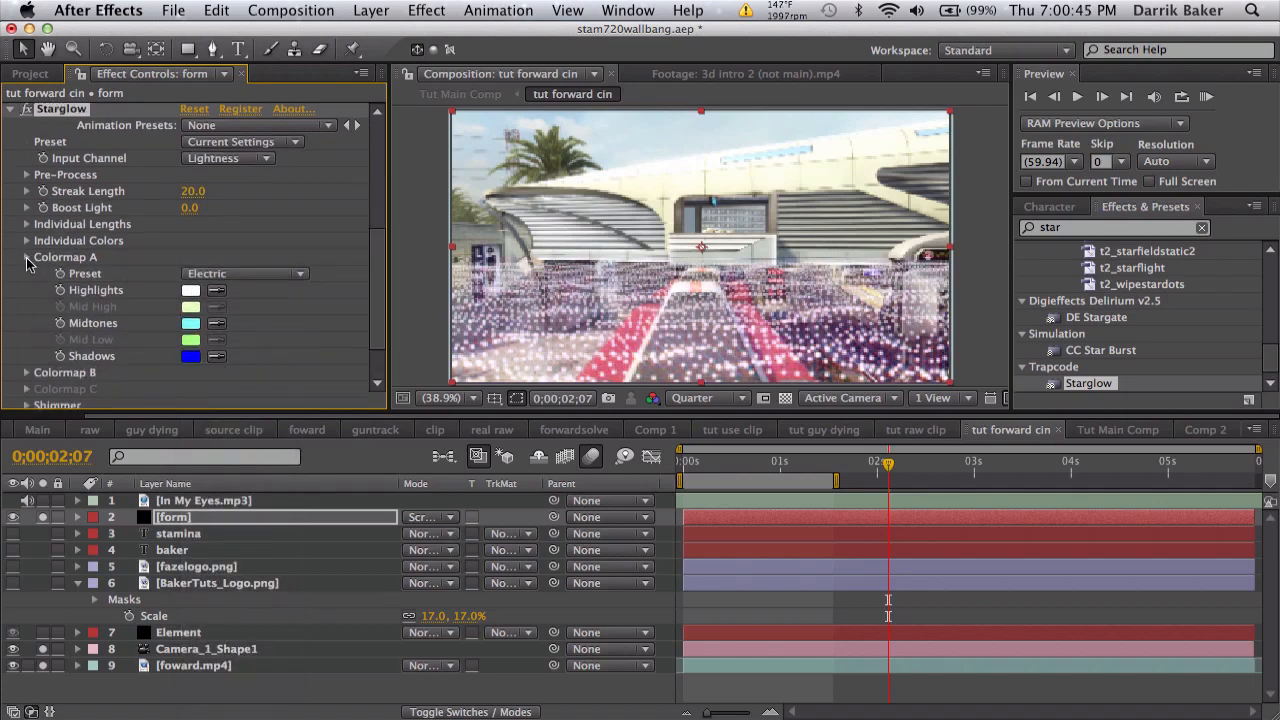
pyautogui.click(27, 259)
pyautogui.click(27, 317)
pyautogui.click(275, 317)
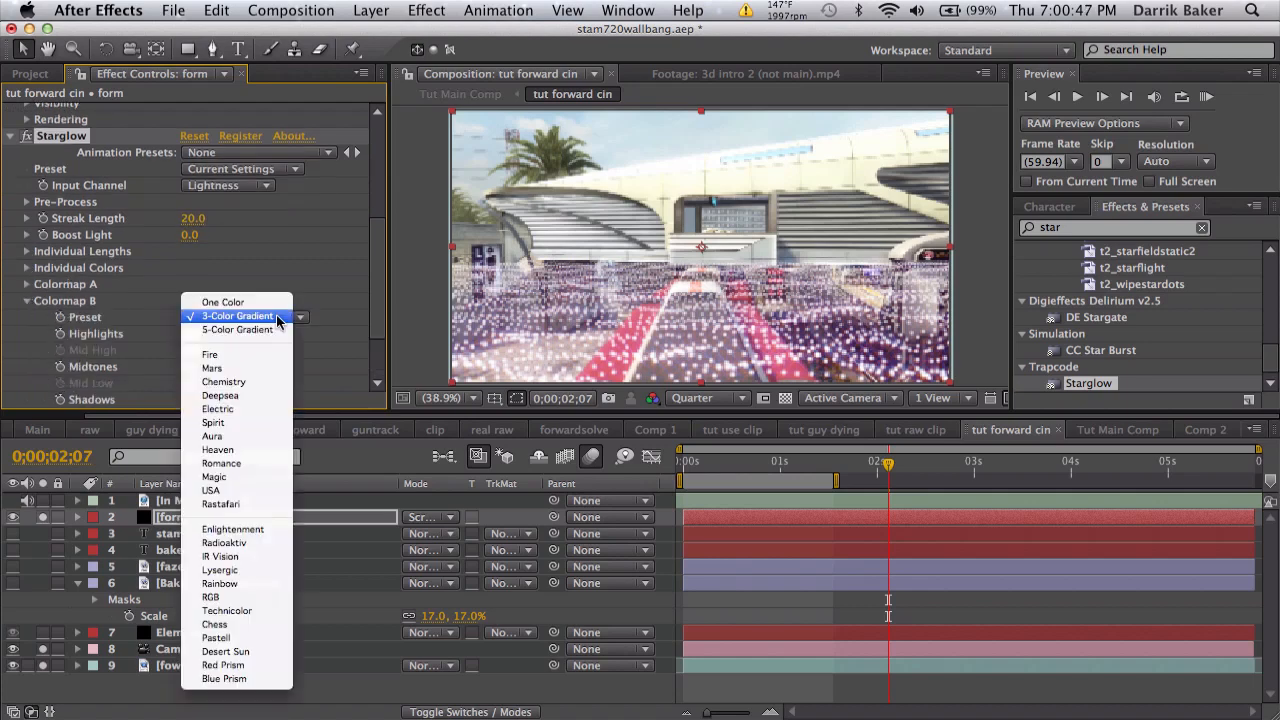
pyautogui.click(263, 423)
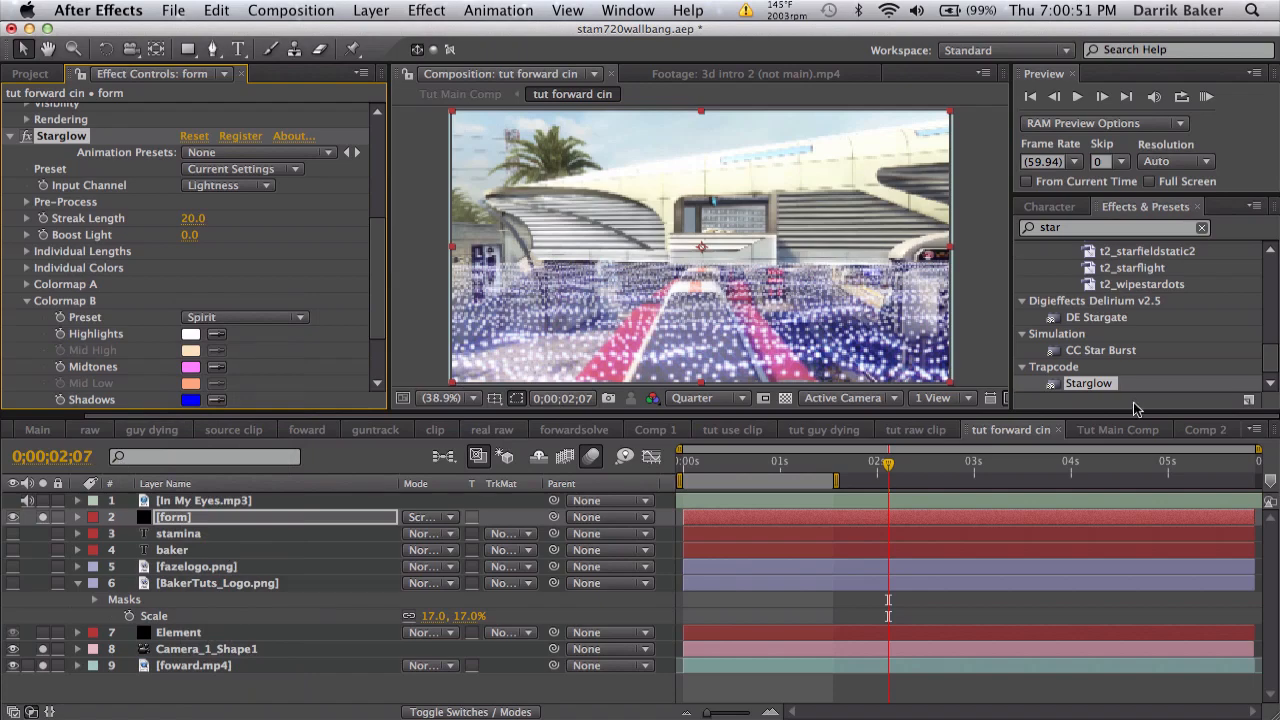
# Check the glowing particle ground in Tut Main Comp, look at Comp 2, and return to the tut forward cin composition.
pyautogui.click(1118, 430)
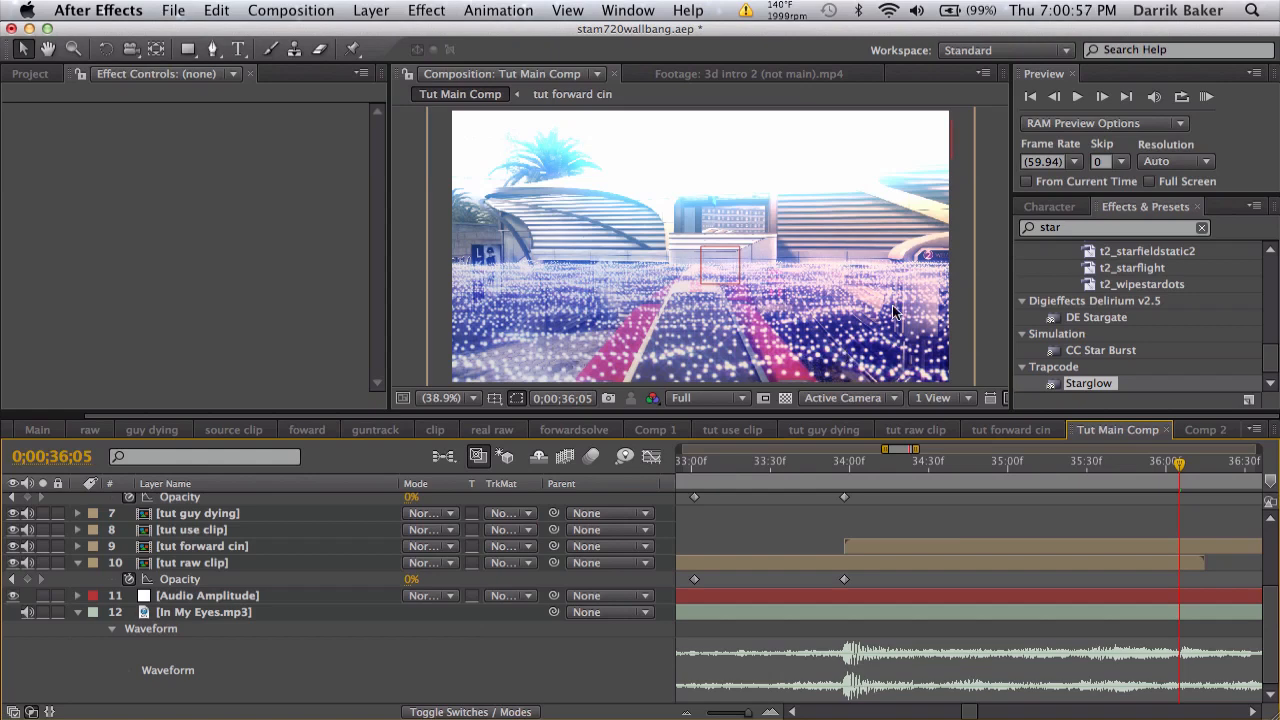
pyautogui.click(1205, 430)
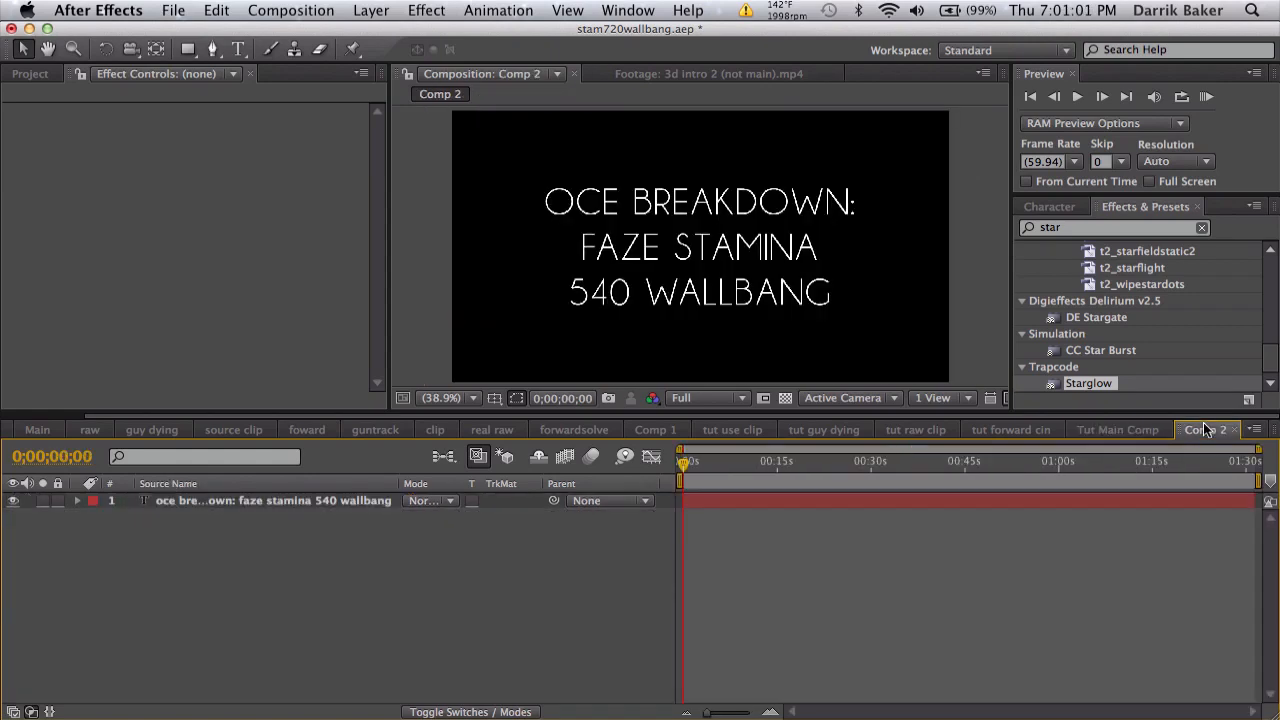
pyautogui.click(1117, 430)
pyautogui.click(1015, 430)
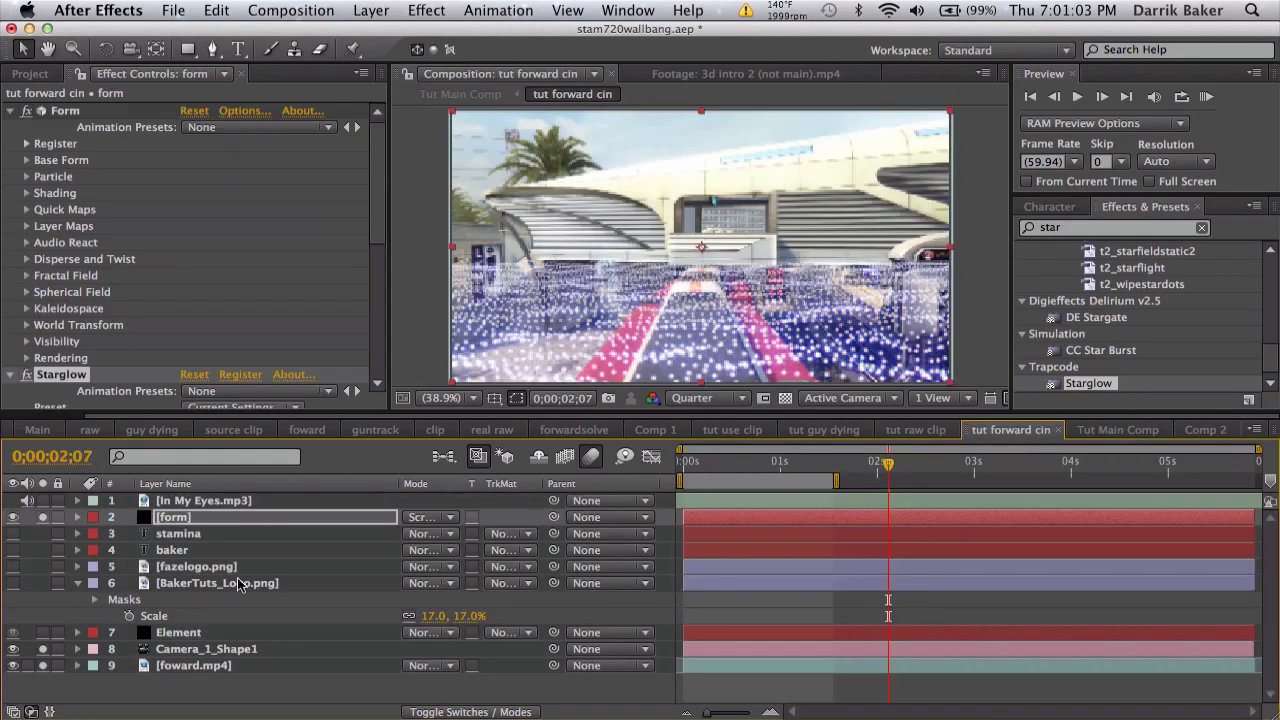
# Turn off solo for the form, Camera_1_Shape1 and foward.mp4 layers and preview the full composite through to 0;00;04;45.
pyautogui.click(42, 517)
pyautogui.moveTo(42, 649); pyautogui.dragTo(42, 665)
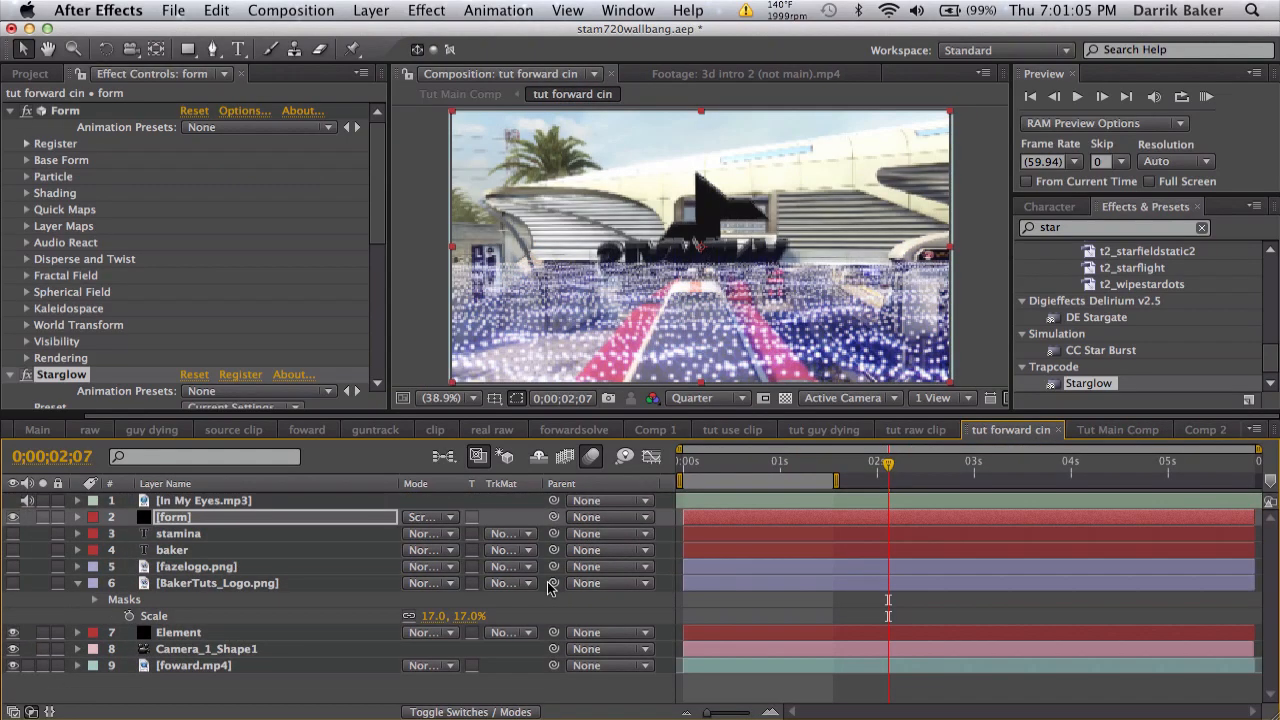
pyautogui.click(745, 461)
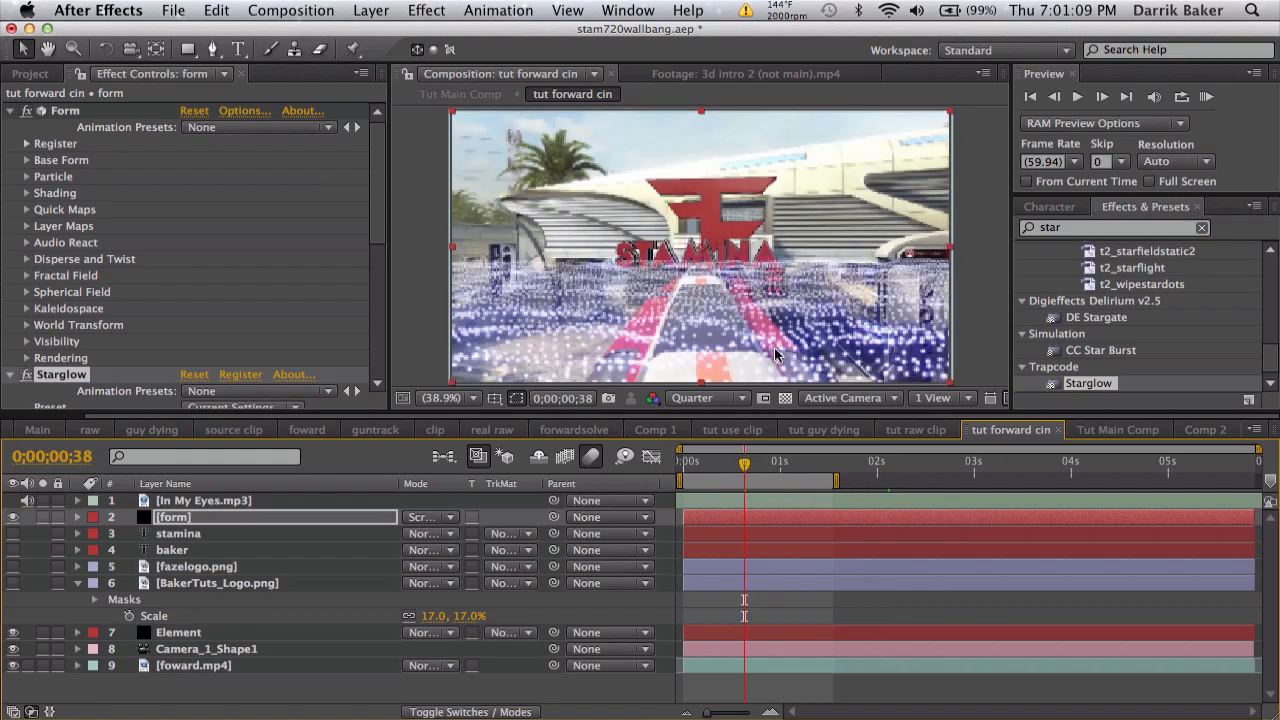
pyautogui.click(826, 464)
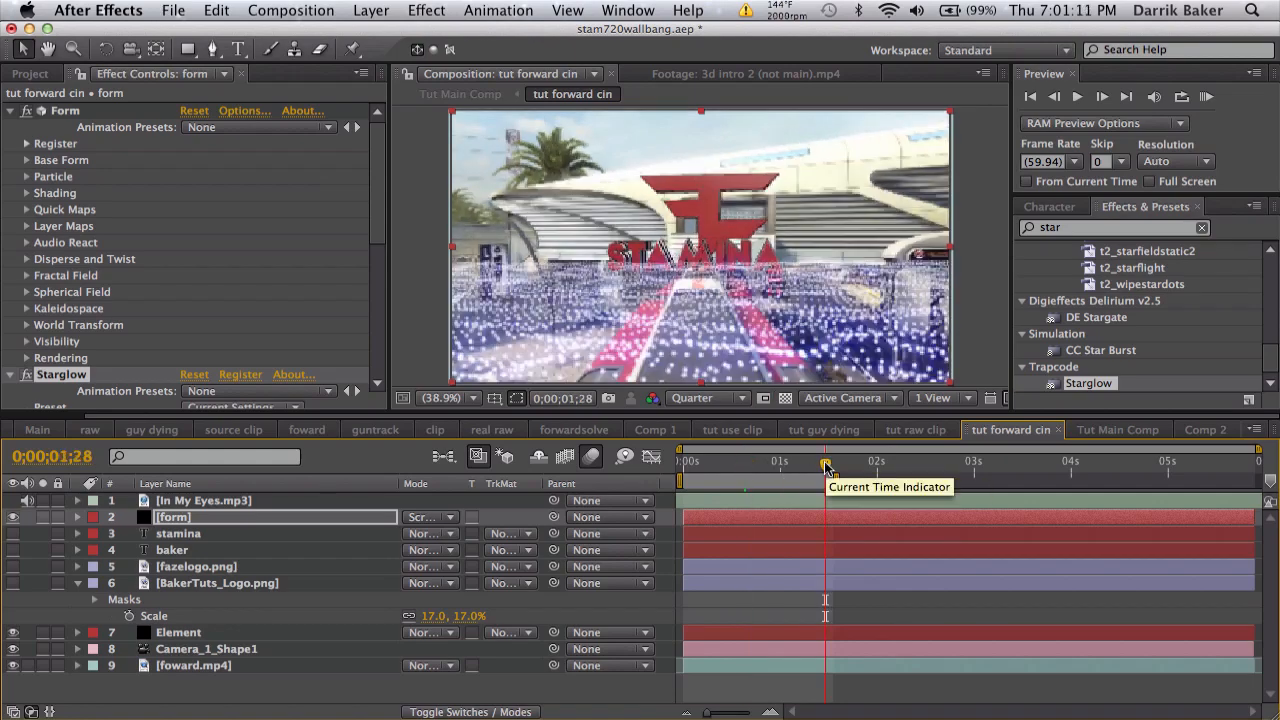
pyautogui.click(895, 477)
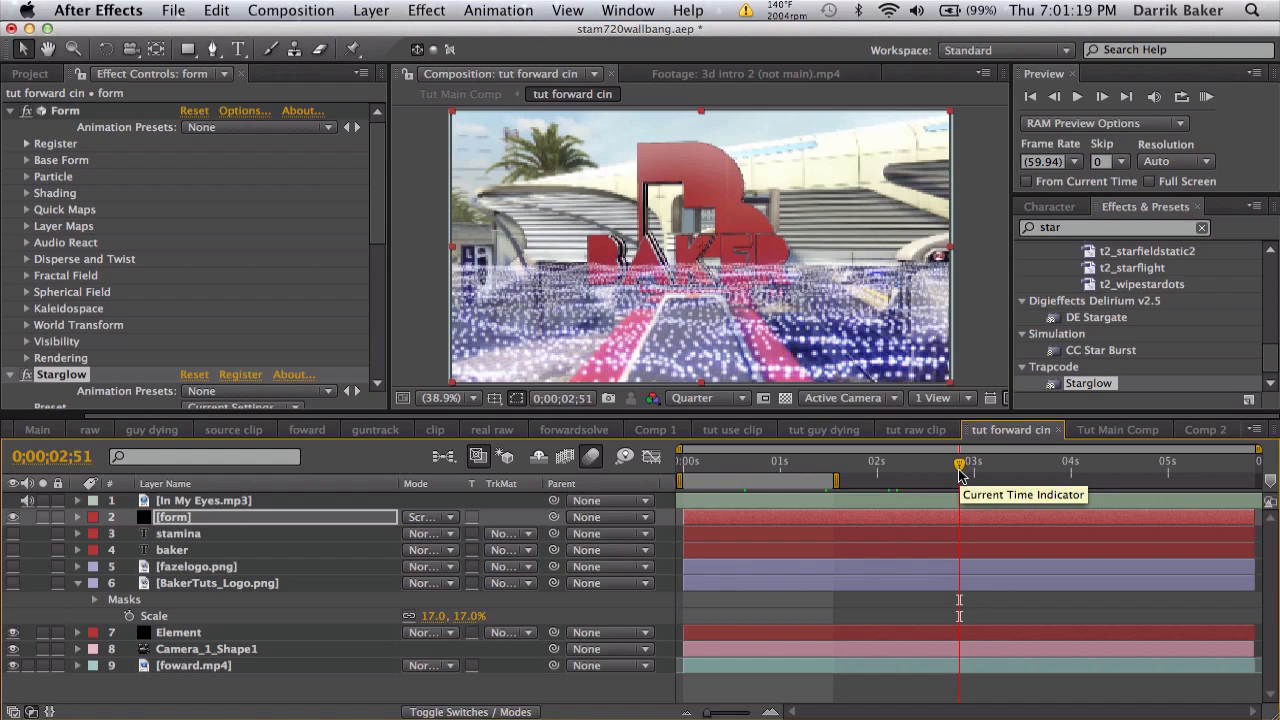
pyautogui.click(1080, 473)
pyautogui.click(1145, 477)
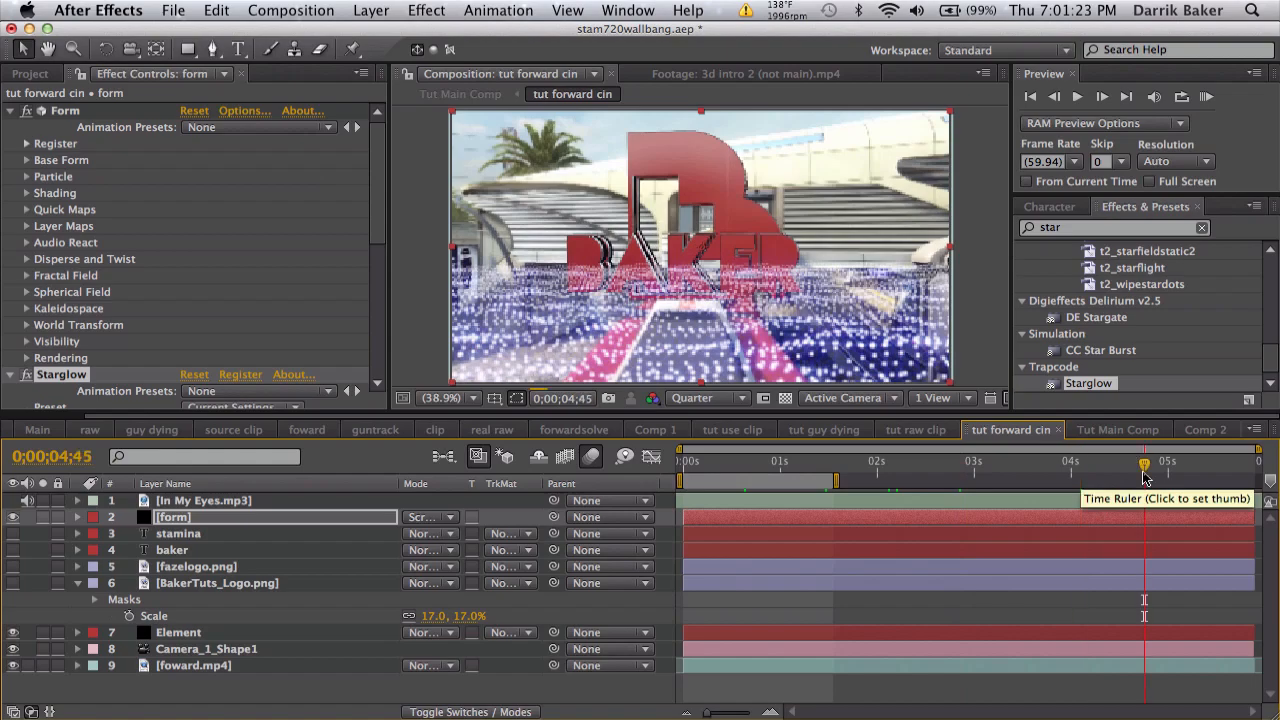